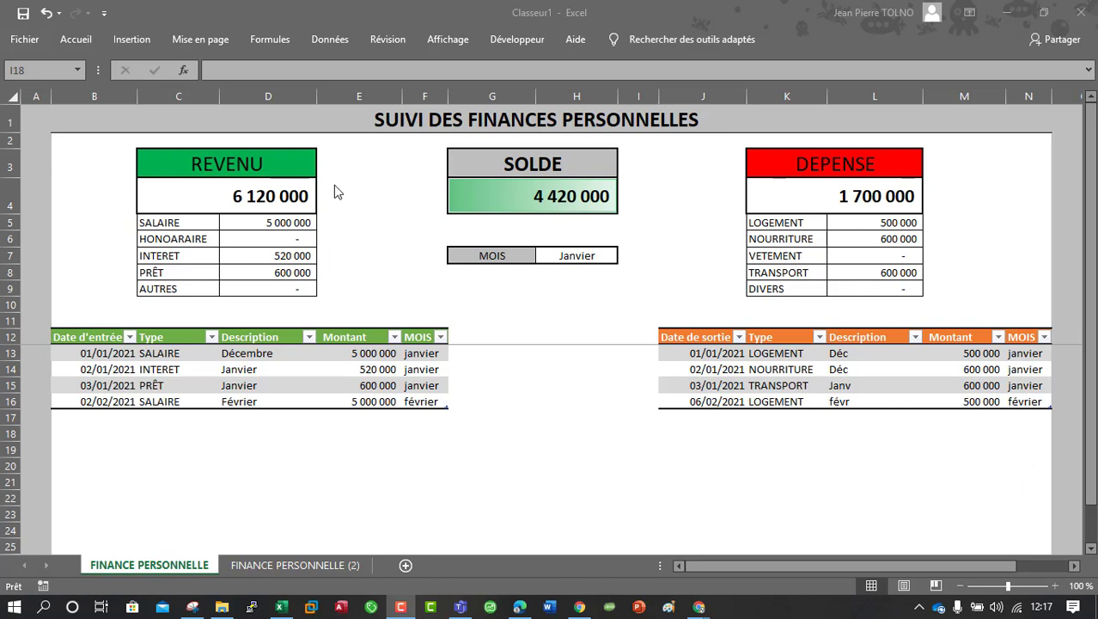
Step: Switch the summary month to Avril to view its figures and return it to Janvier
click(612, 257)
click(624, 256)
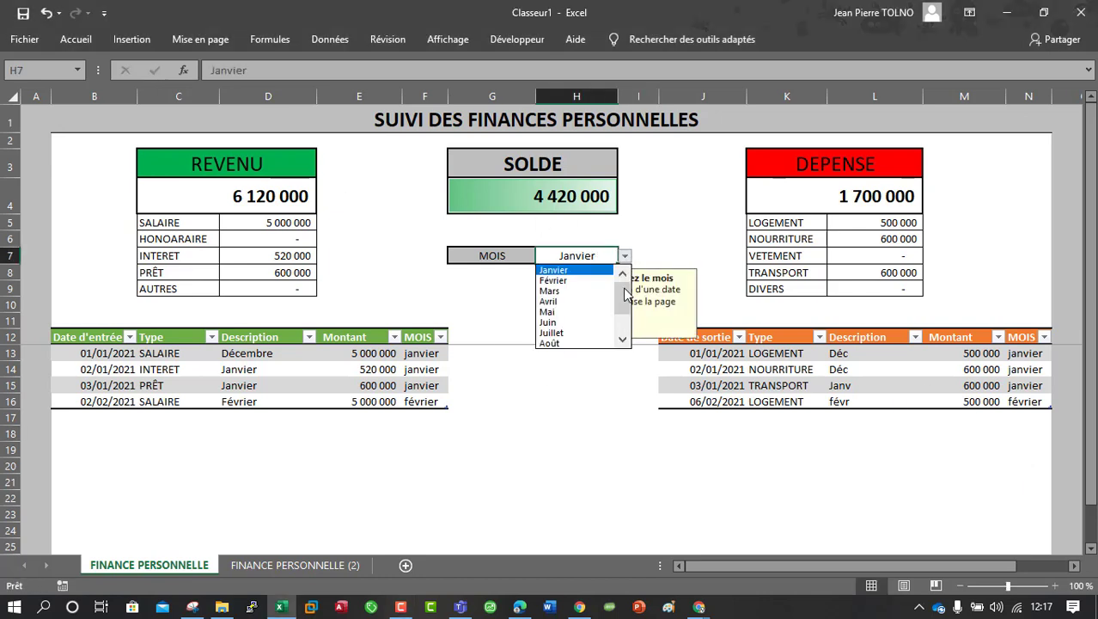
drag(626, 294, 626, 305)
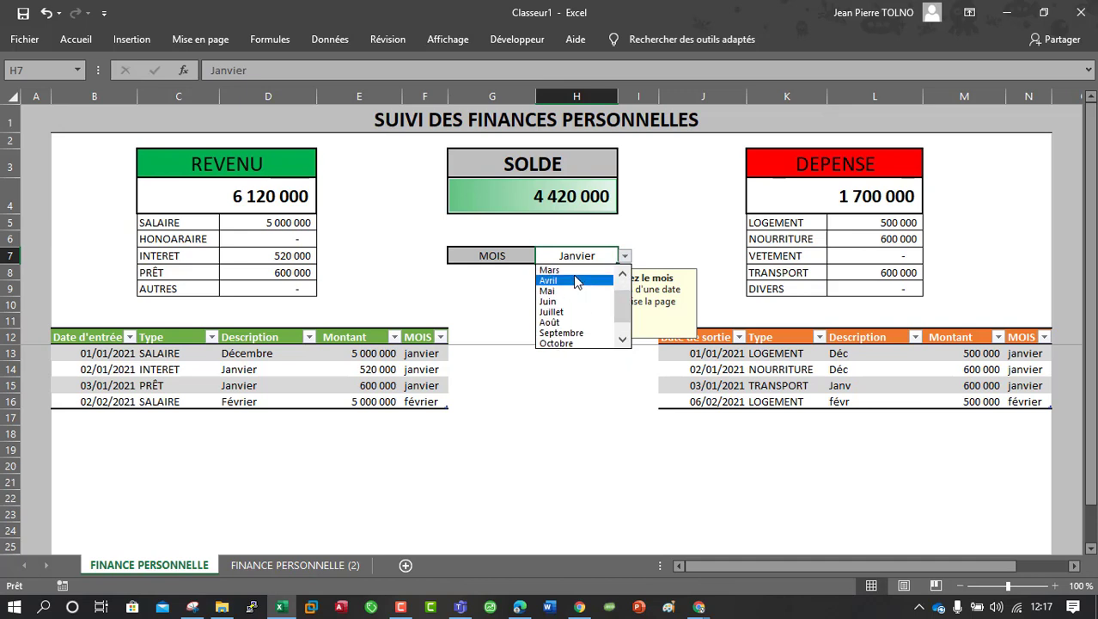
click(576, 281)
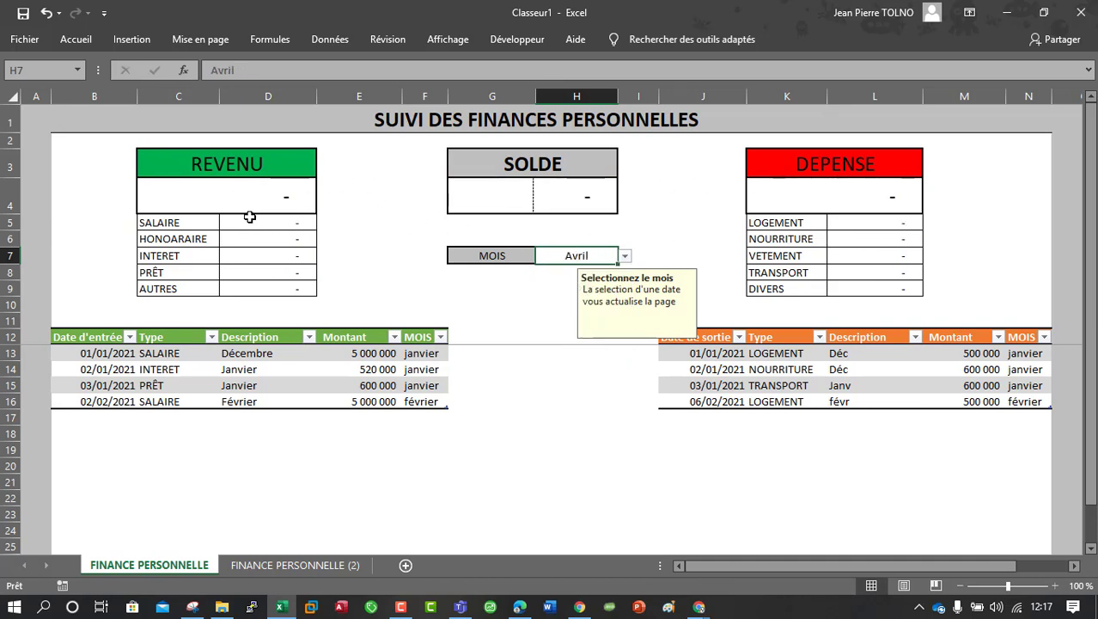
click(625, 255)
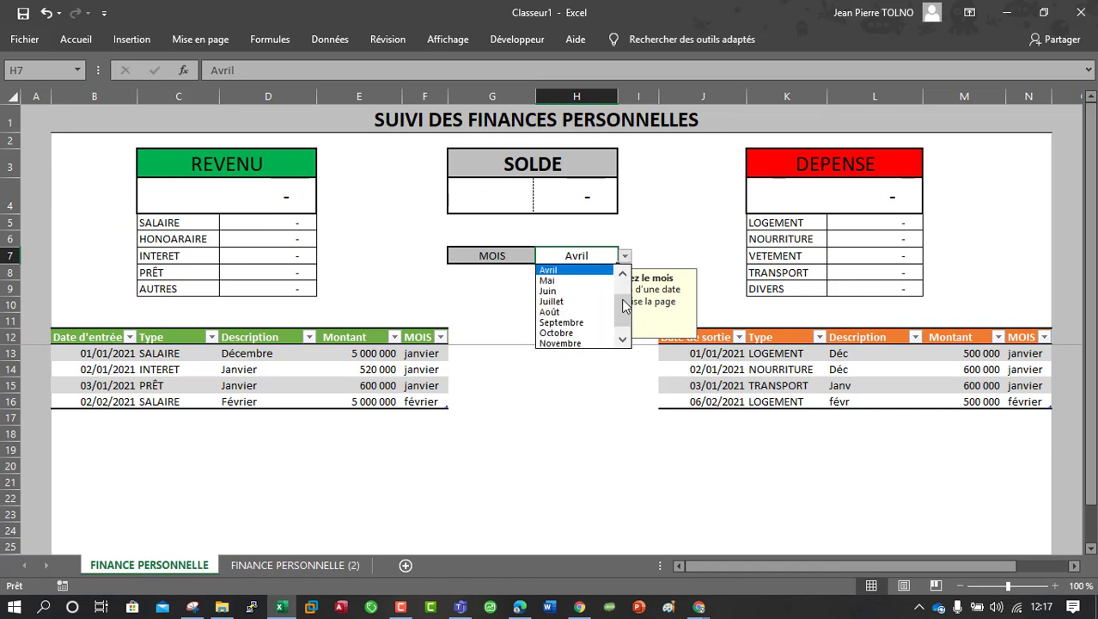
drag(624, 307, 624, 275)
click(560, 270)
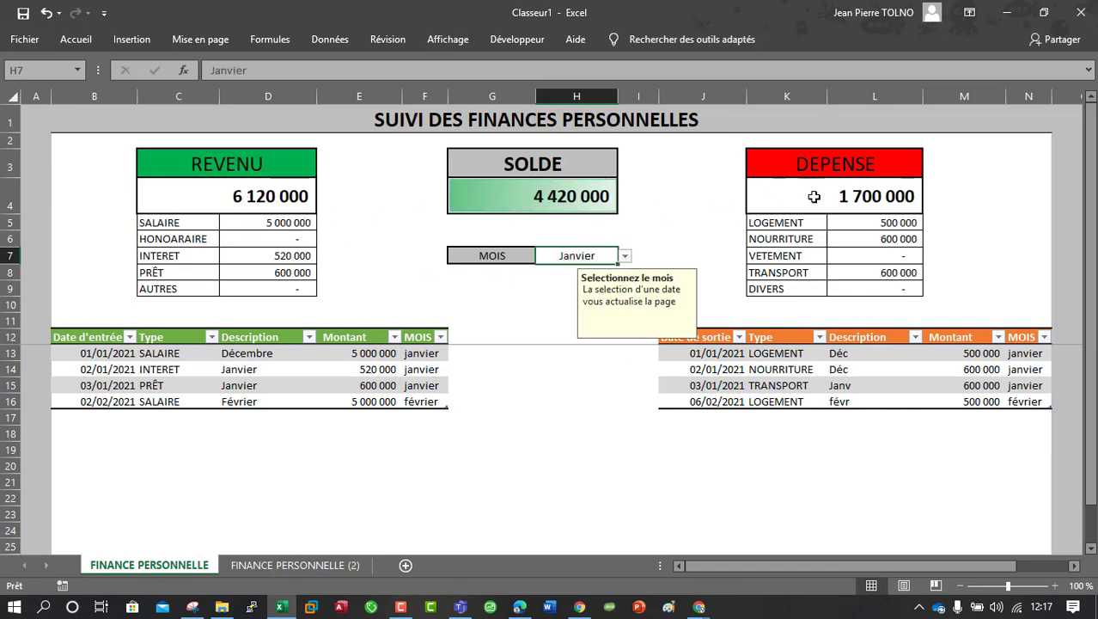
Step: Inspect the formulas behind the REVENU and DEPENSE totals
click(260, 203)
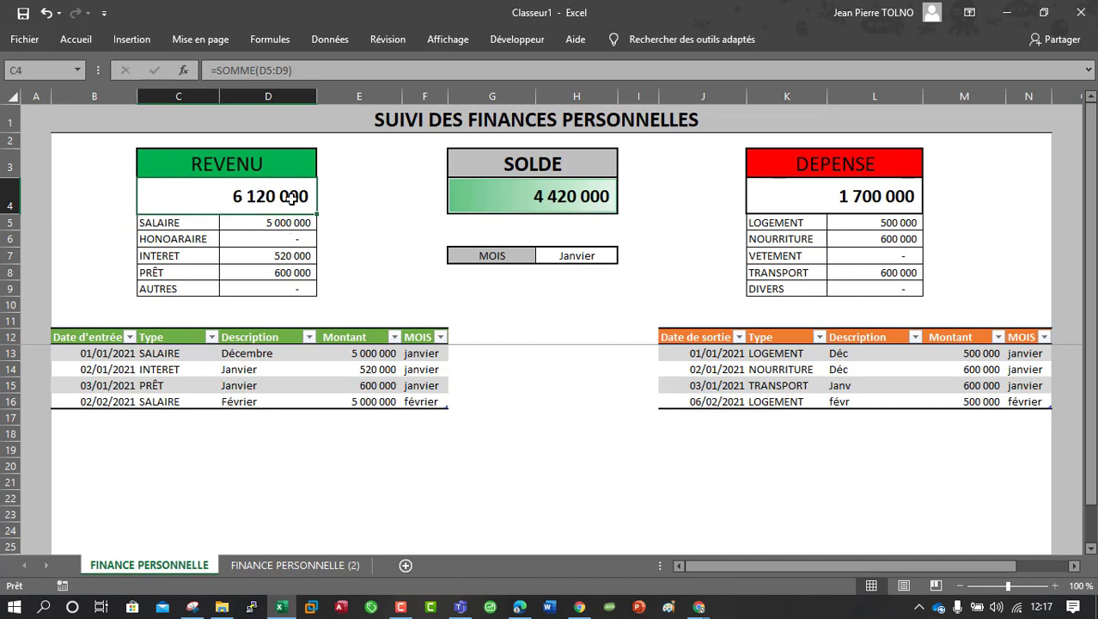
click(866, 202)
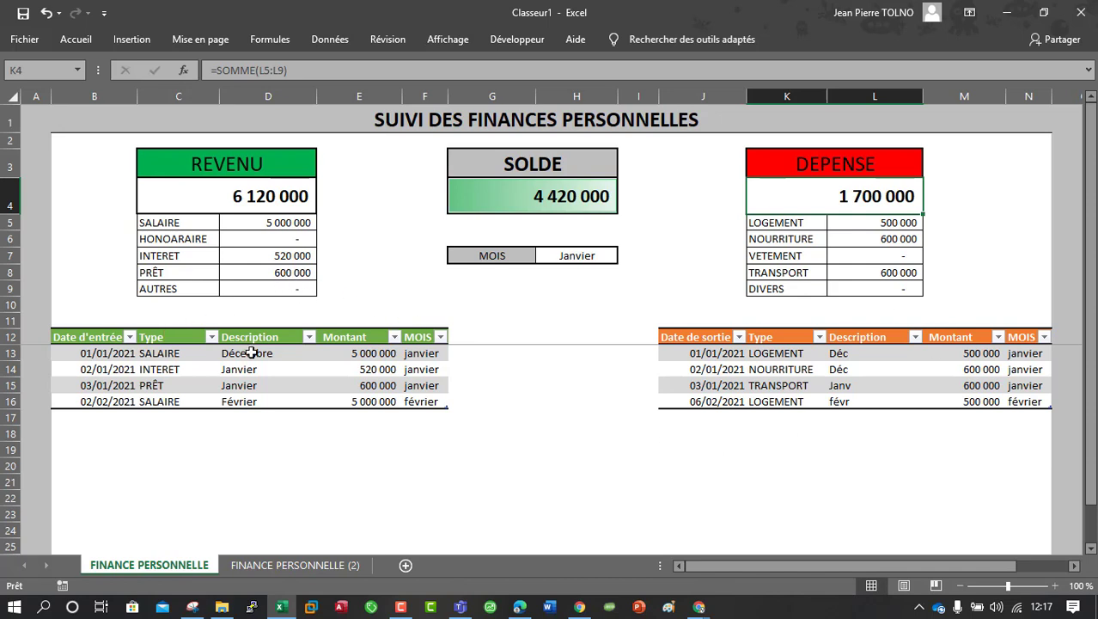
click(135, 402)
Step: Set the summary month to Mars
click(607, 255)
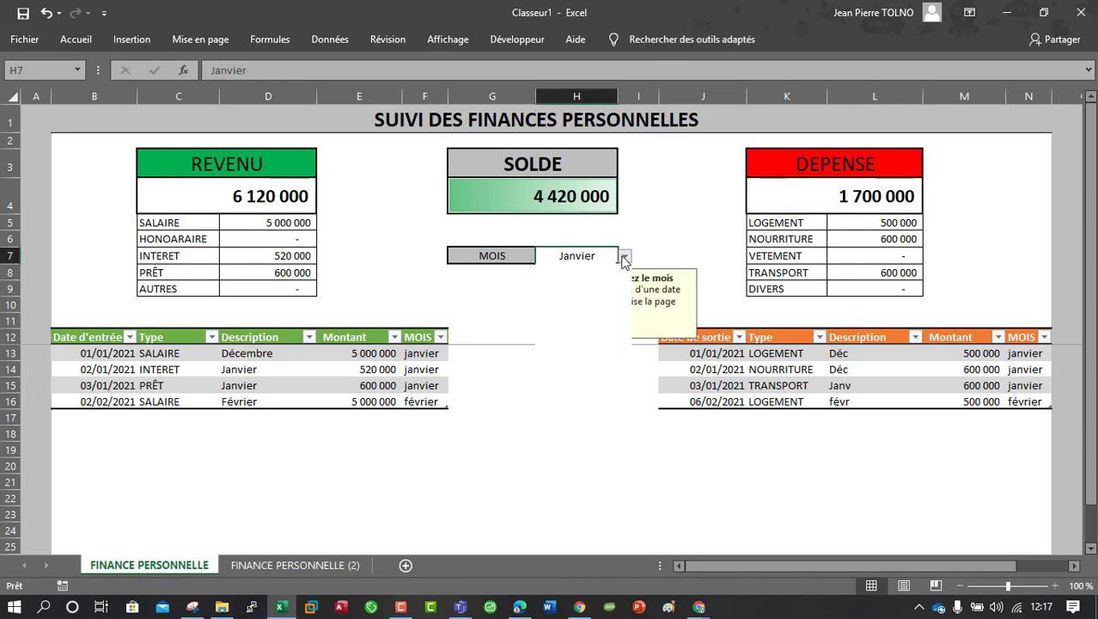
click(625, 255)
click(577, 291)
click(653, 244)
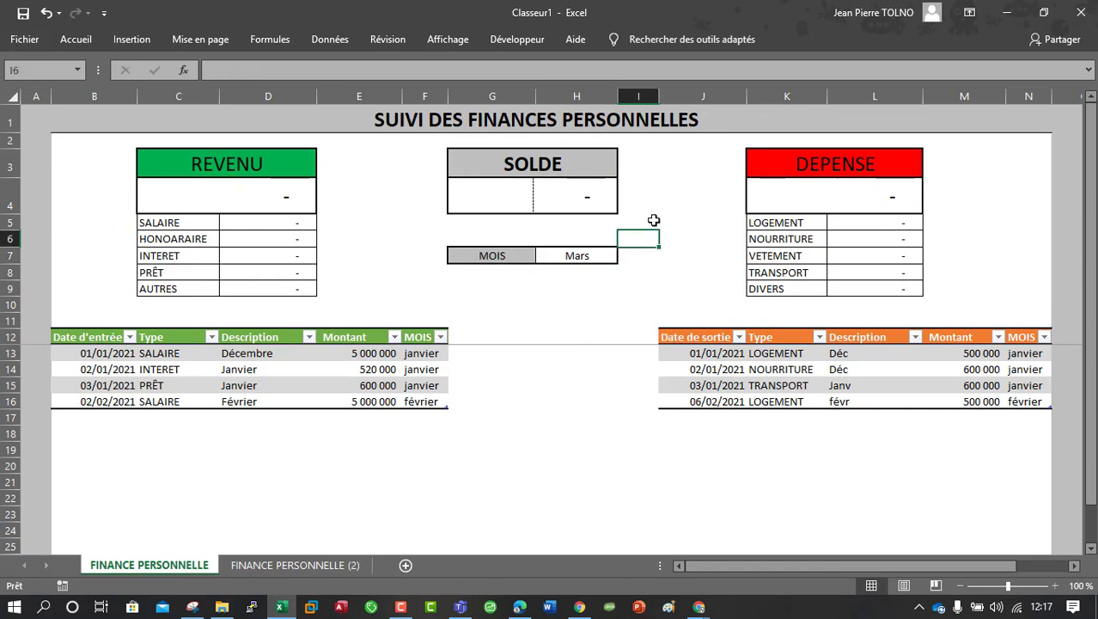
Step: Fill the last income date down to add a row dated 03/02/2021 and set its type to SALAIRE
click(121, 402)
drag(136, 409, 136, 418)
click(155, 418)
click(226, 417)
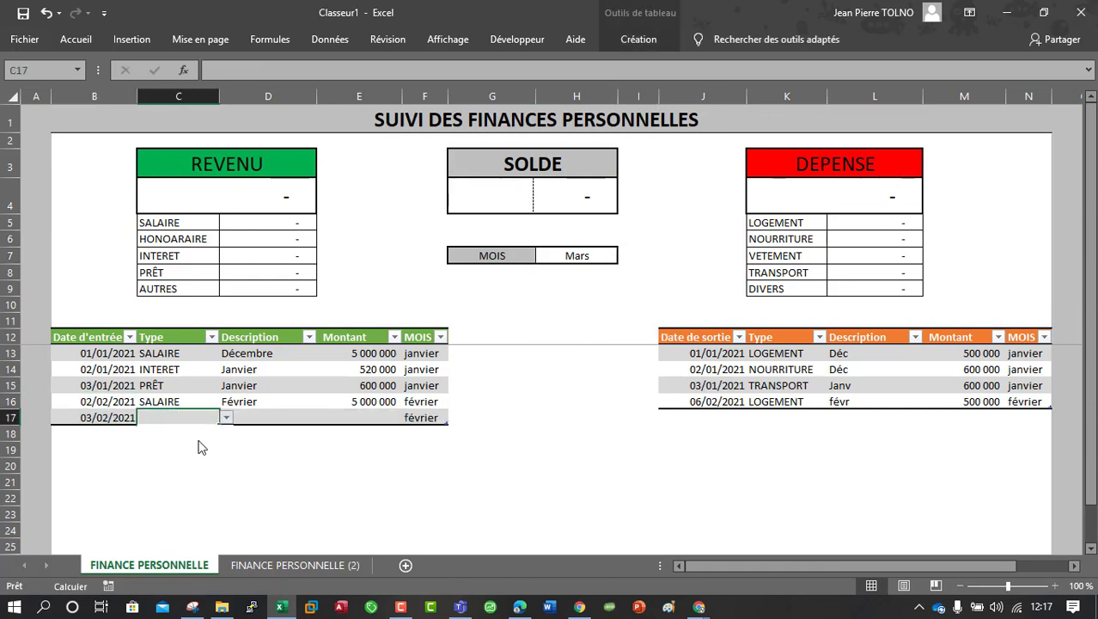
click(157, 431)
Step: Enter the description Mars and the amount 5000000 for the new SALAIRE income row
click(249, 416)
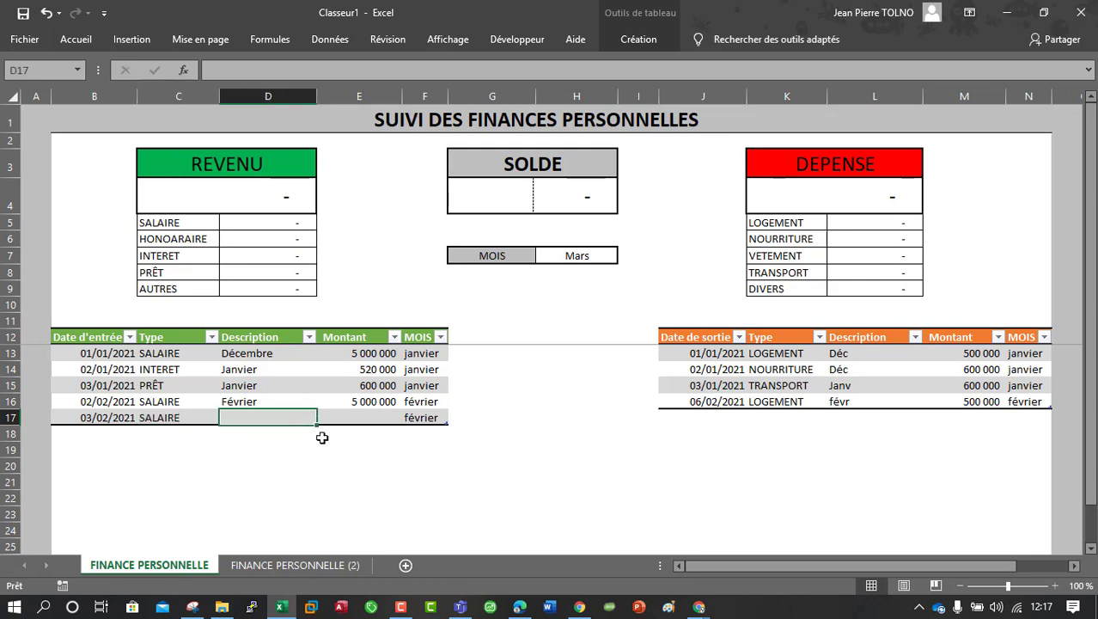
text(Mars)
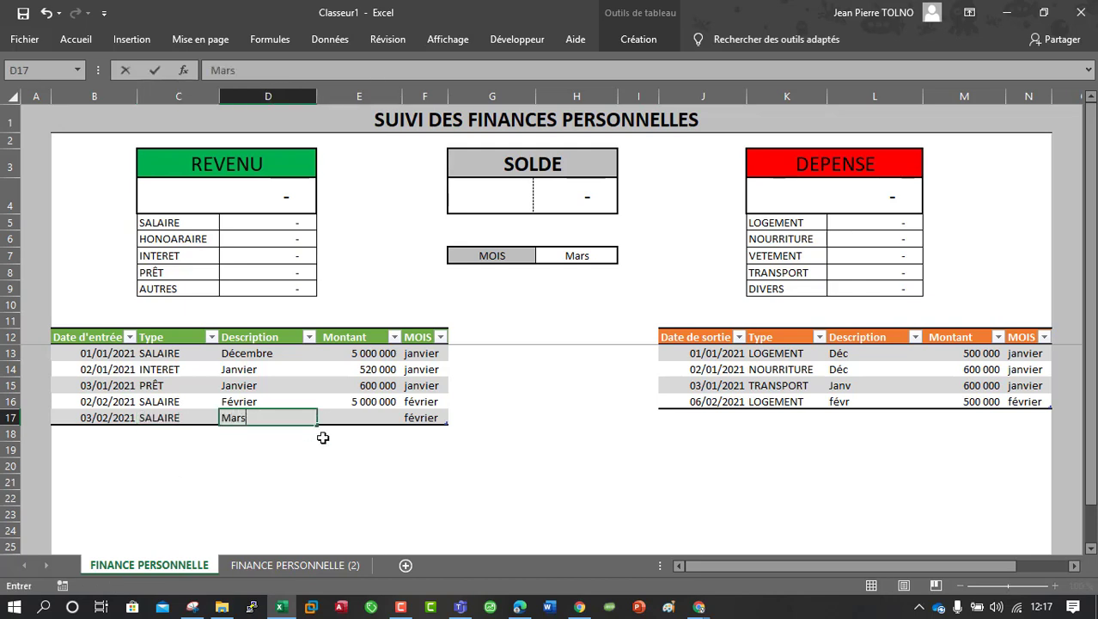
key(Tab)
text(50)
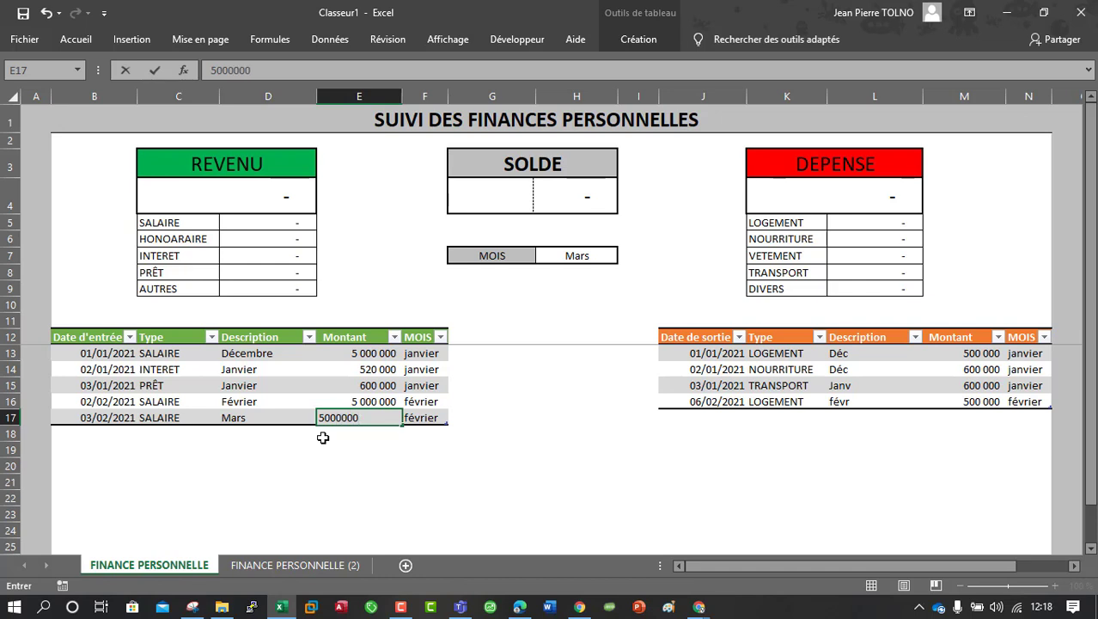
key(Return)
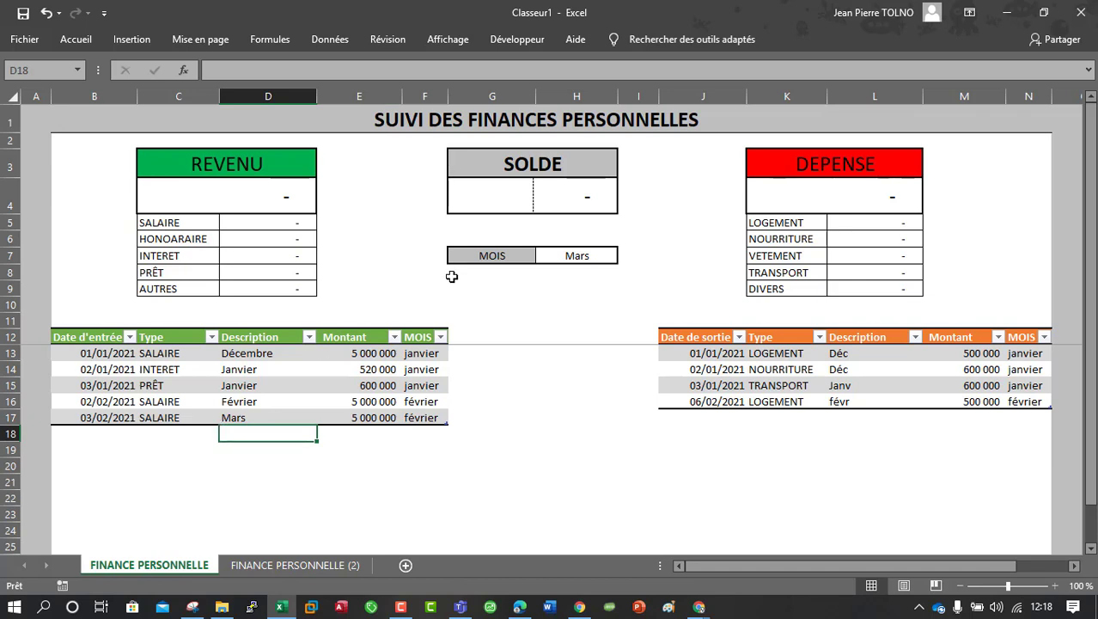
Step: Change the entry date of the Mars salary row to 03/03/2021
double_click(100, 415)
key(BackSpace)
text(3)
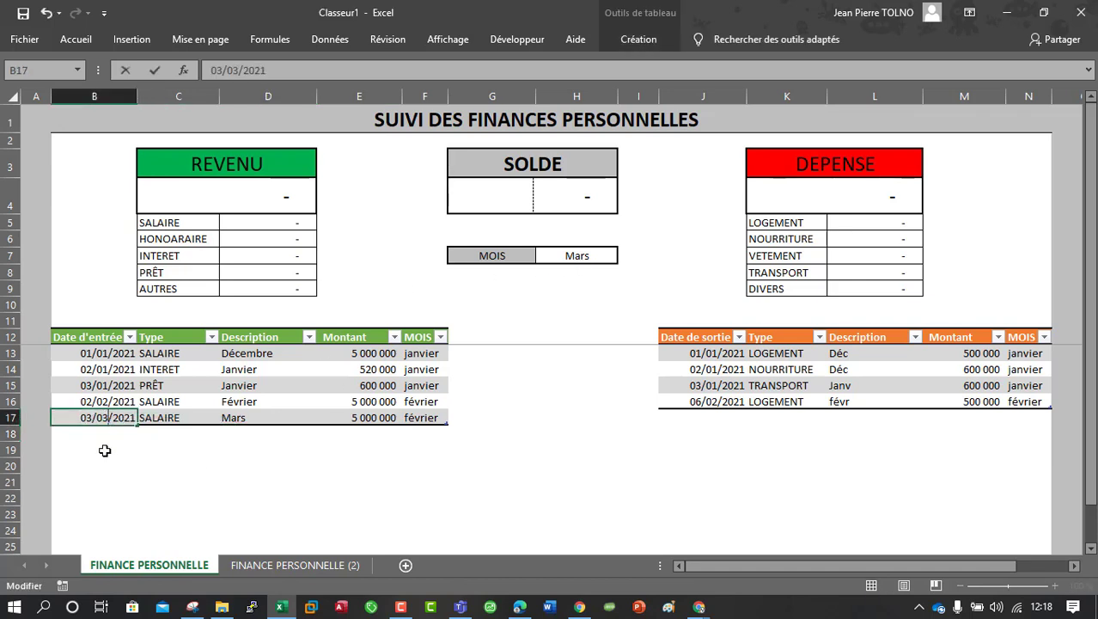
key(Return)
Step: Examine the formulas of the REVENU total and the SALAIRE subtotal
click(262, 198)
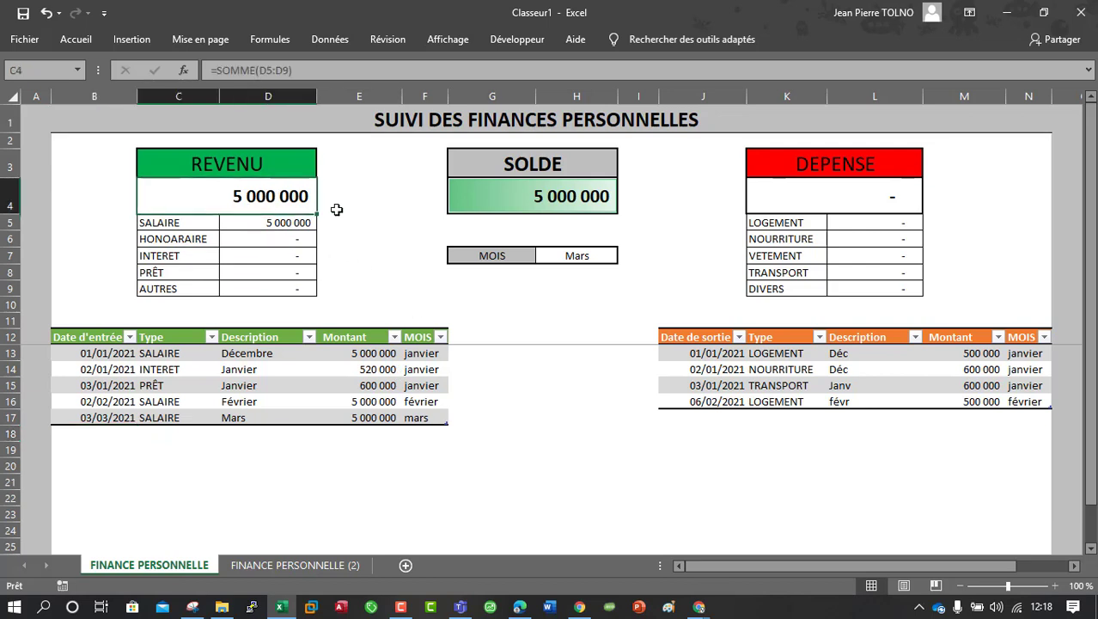
click(294, 225)
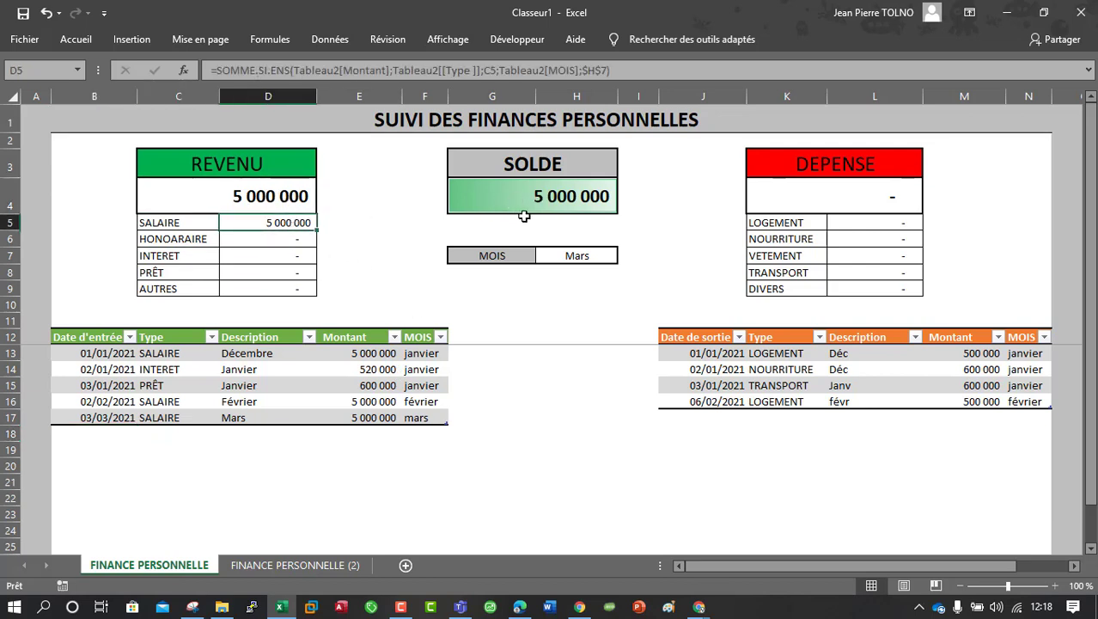
click(311, 197)
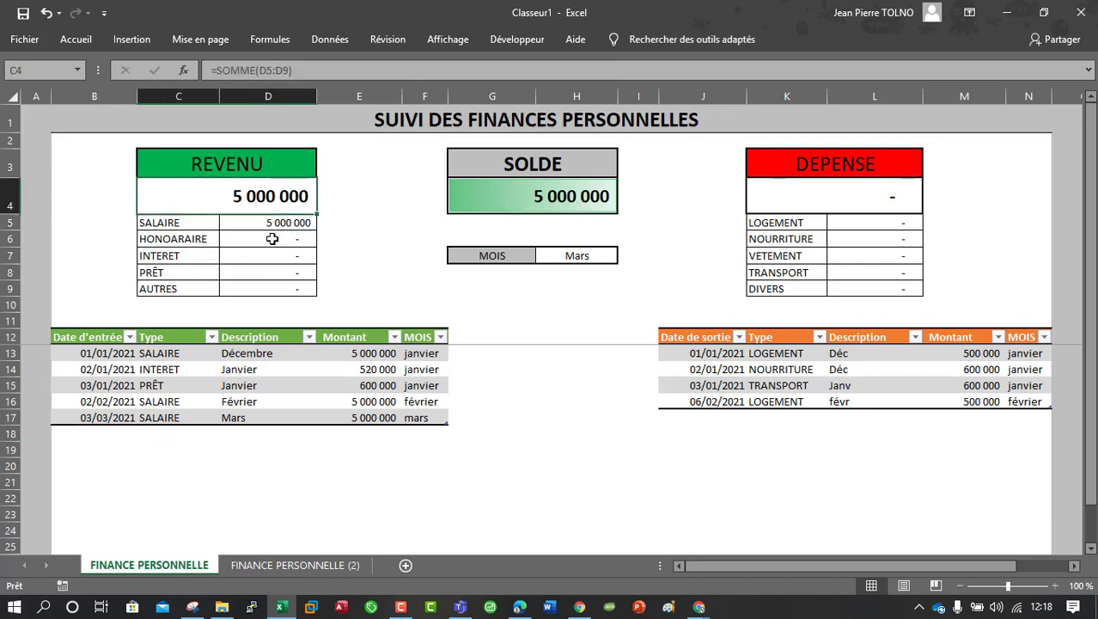
Step: Switch the summary month to Février to check its balance and return it to Mars
click(606, 254)
click(624, 257)
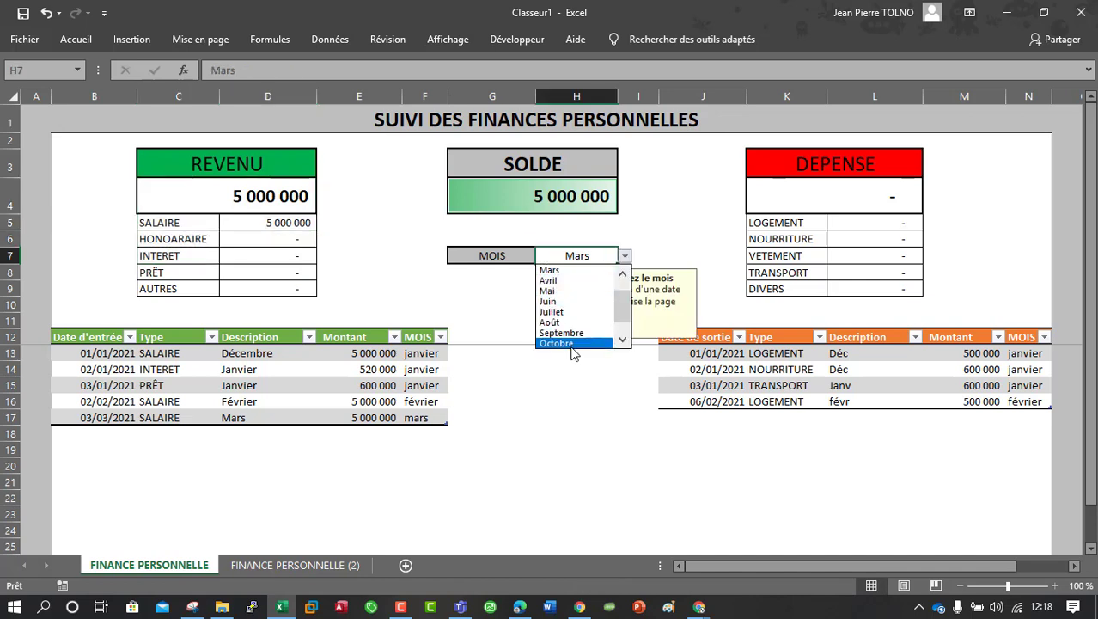
click(620, 275)
click(569, 271)
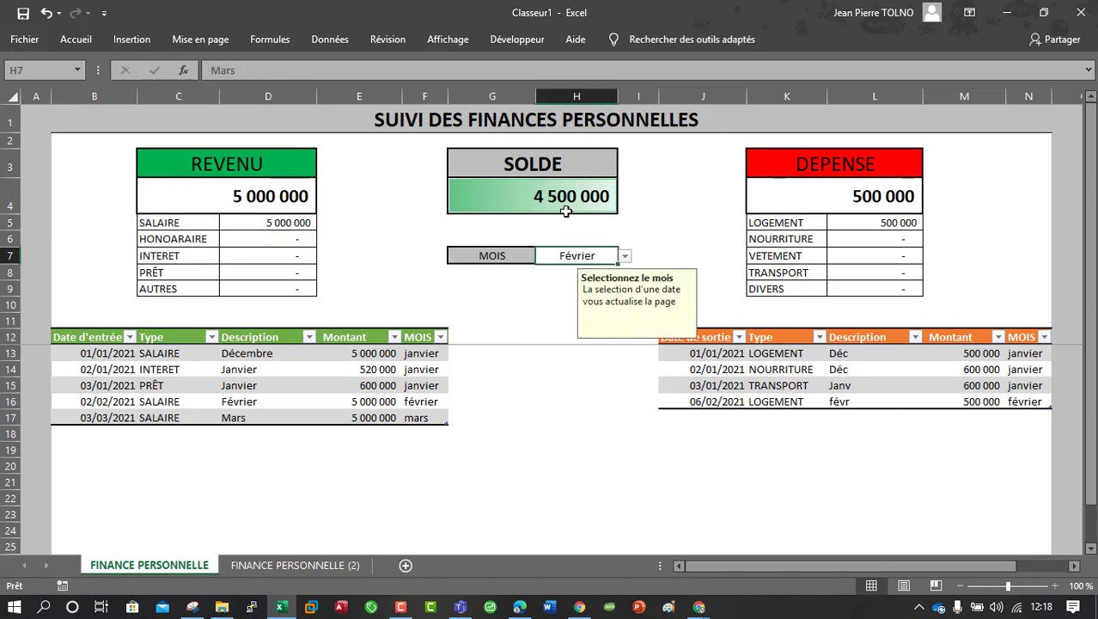
click(627, 257)
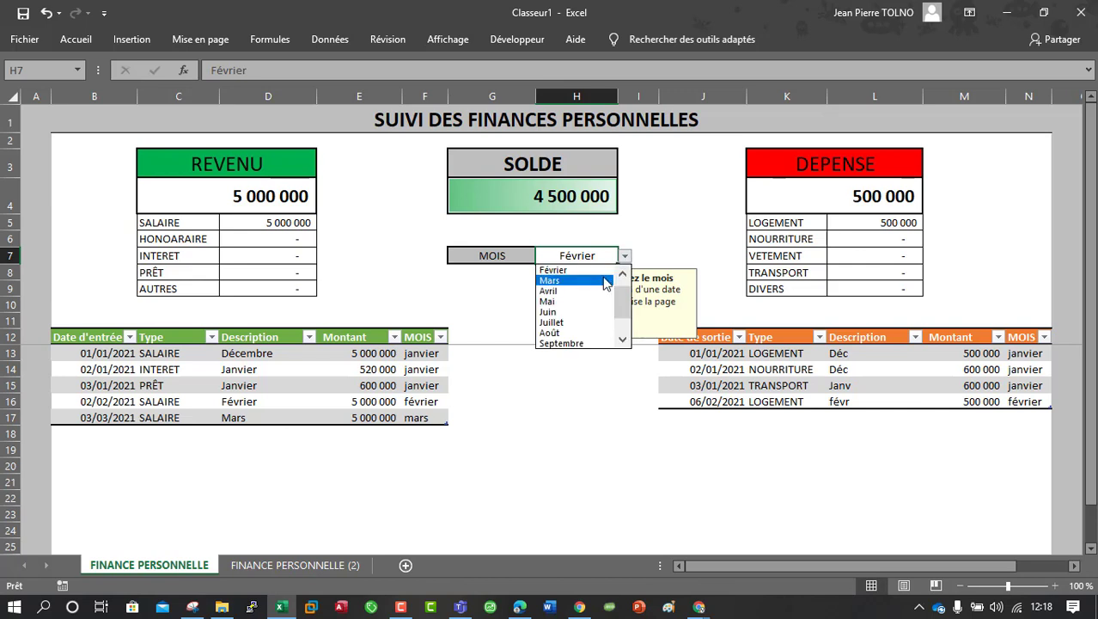
click(604, 281)
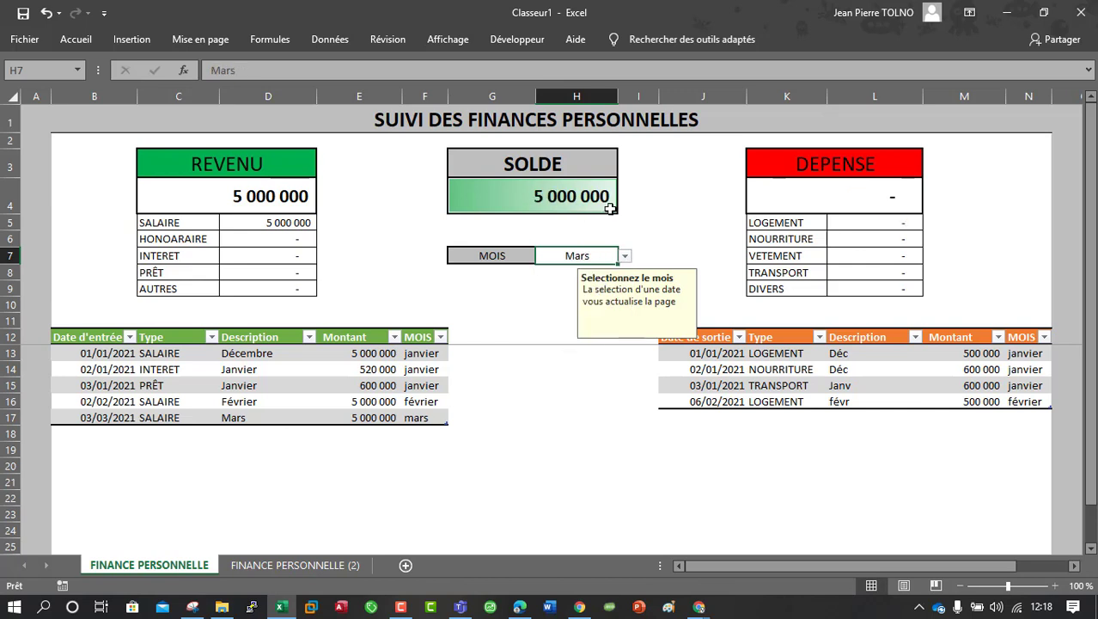
Step: Fill the last income date down to add a row dated 04/03/2021 and set its type to AUTRES
click(128, 420)
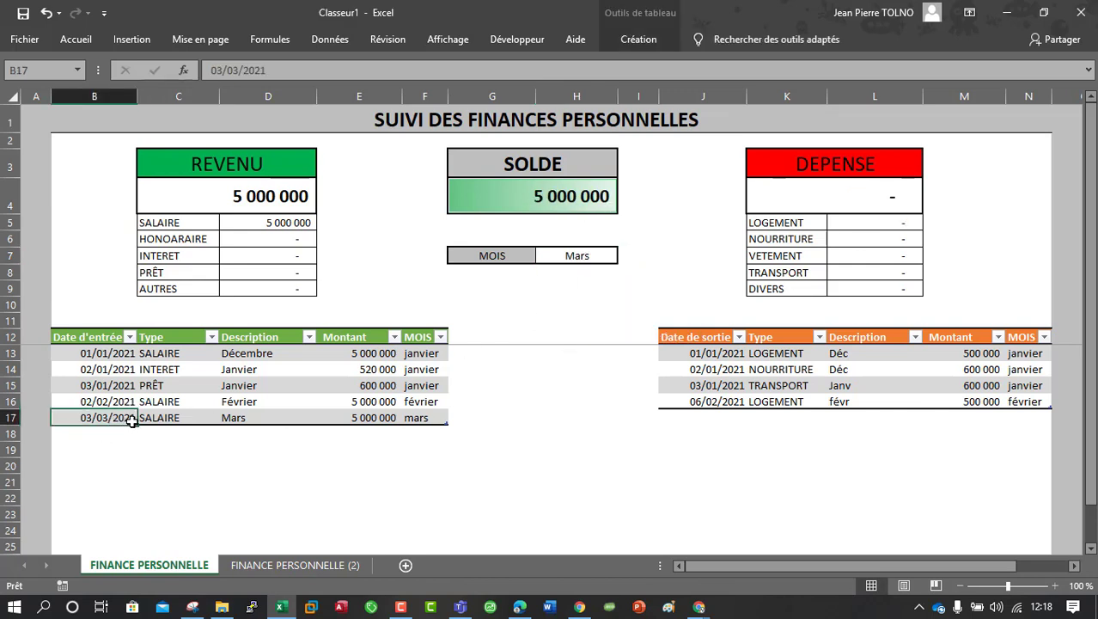
drag(135, 423, 140, 430)
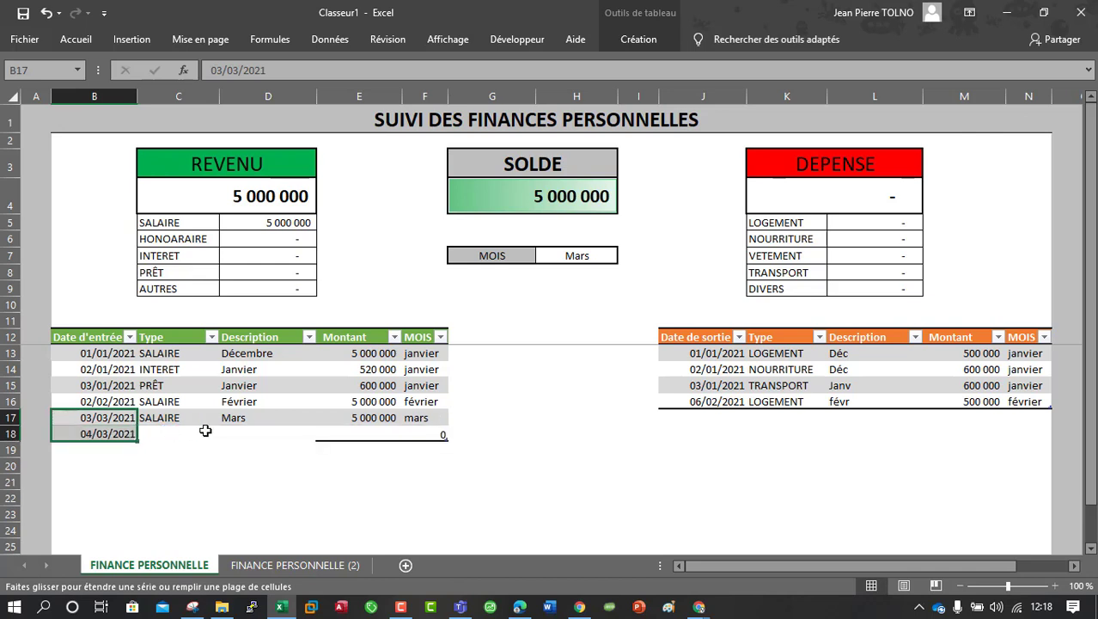
click(189, 432)
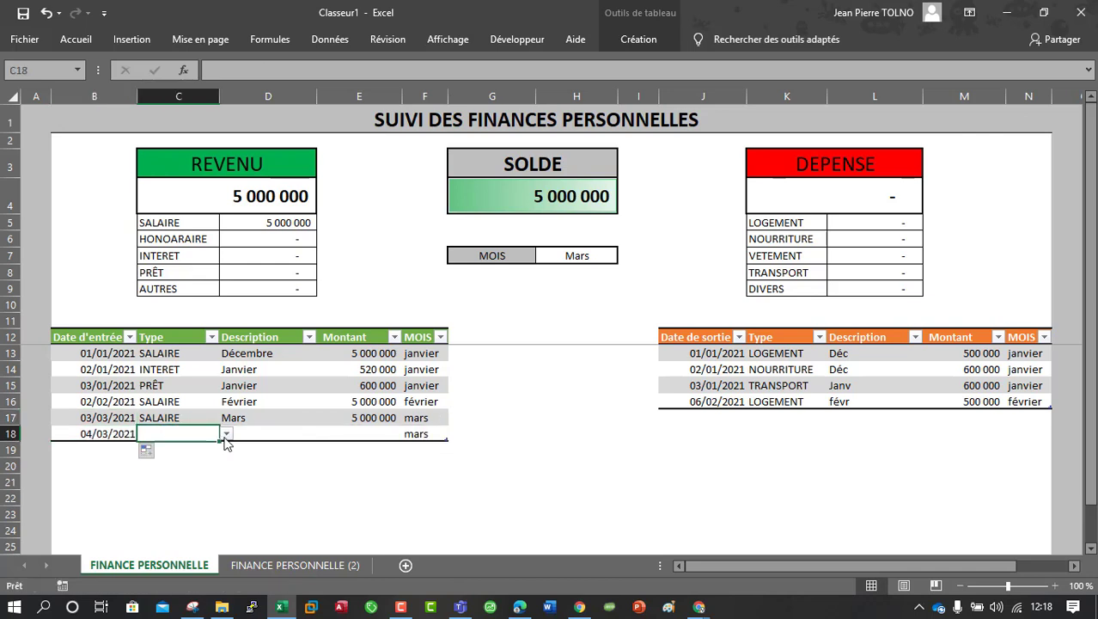
click(226, 439)
click(207, 487)
Step: Enter the description Repport and the amount 4 500 000 for the AUTRES income row
click(259, 433)
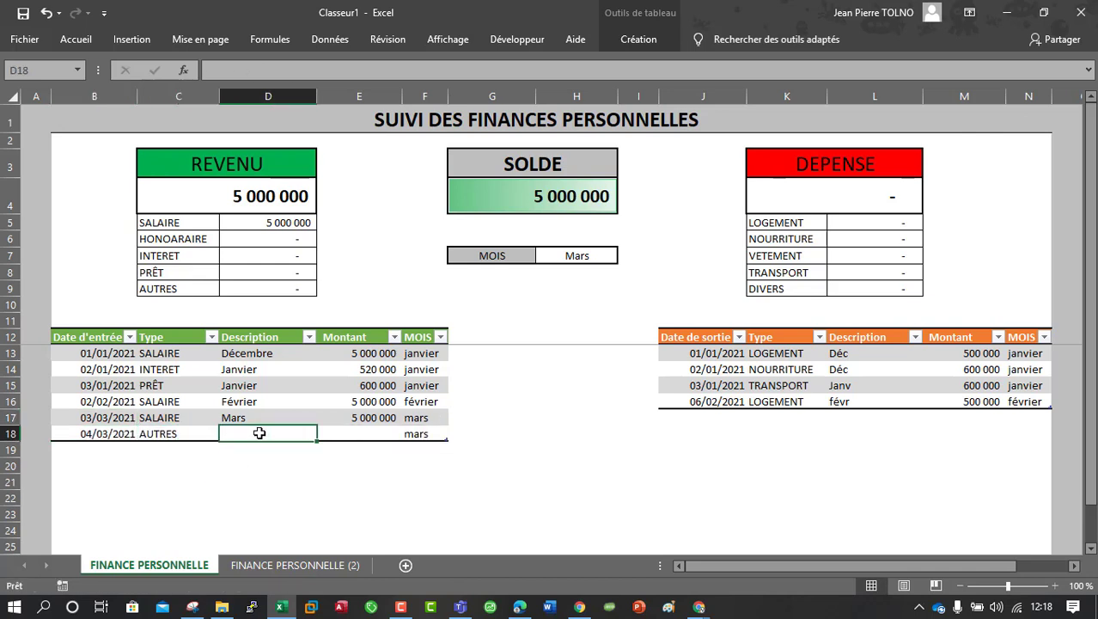
text(Repport)
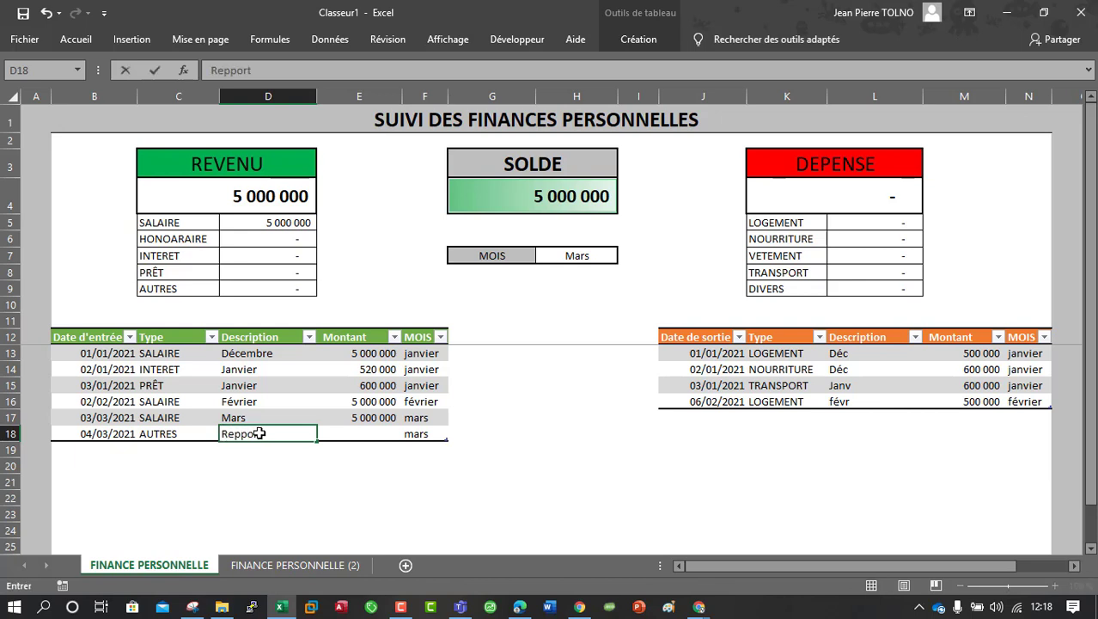
key(Tab)
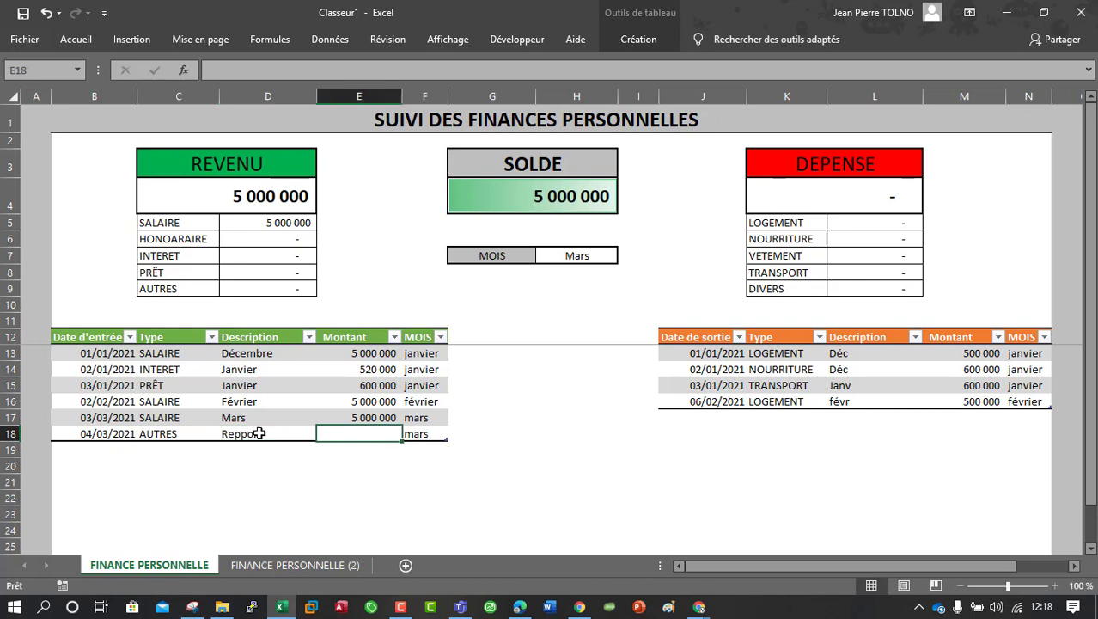
text(4 500 000)
key(Return)
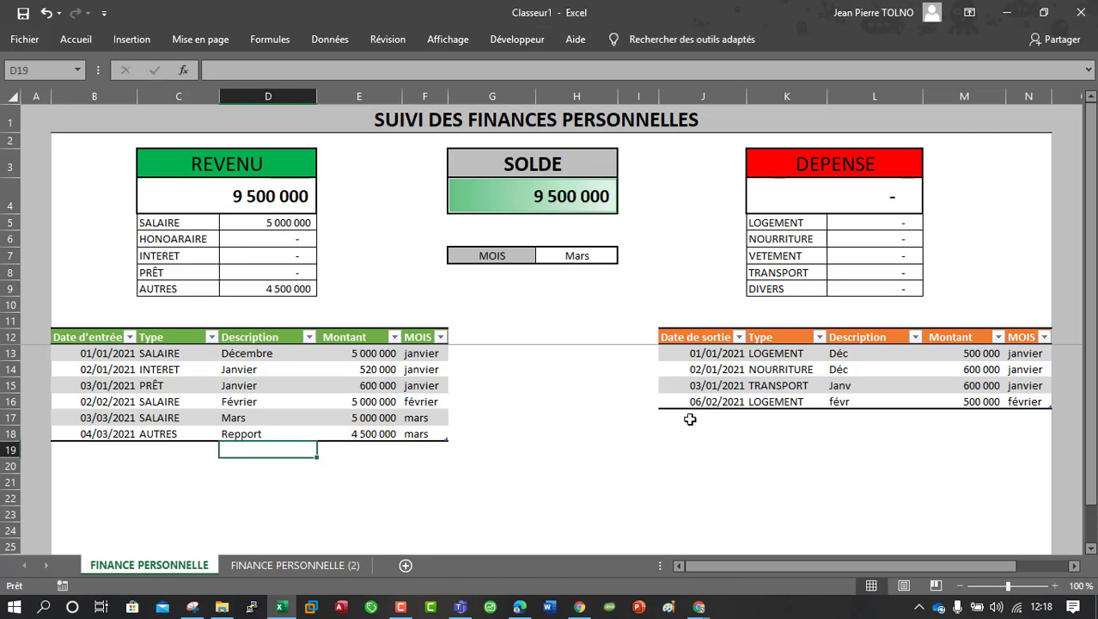
Step: Add an expense row dated 3-3-2021 below the last expense and set its type to LOGEMENT
click(735, 402)
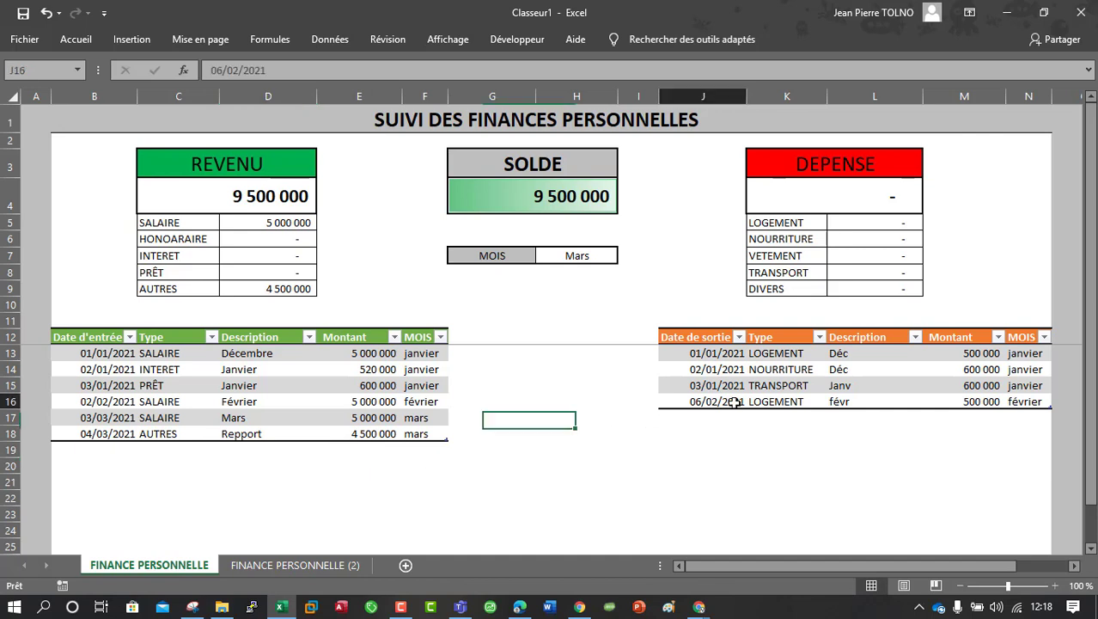
click(733, 414)
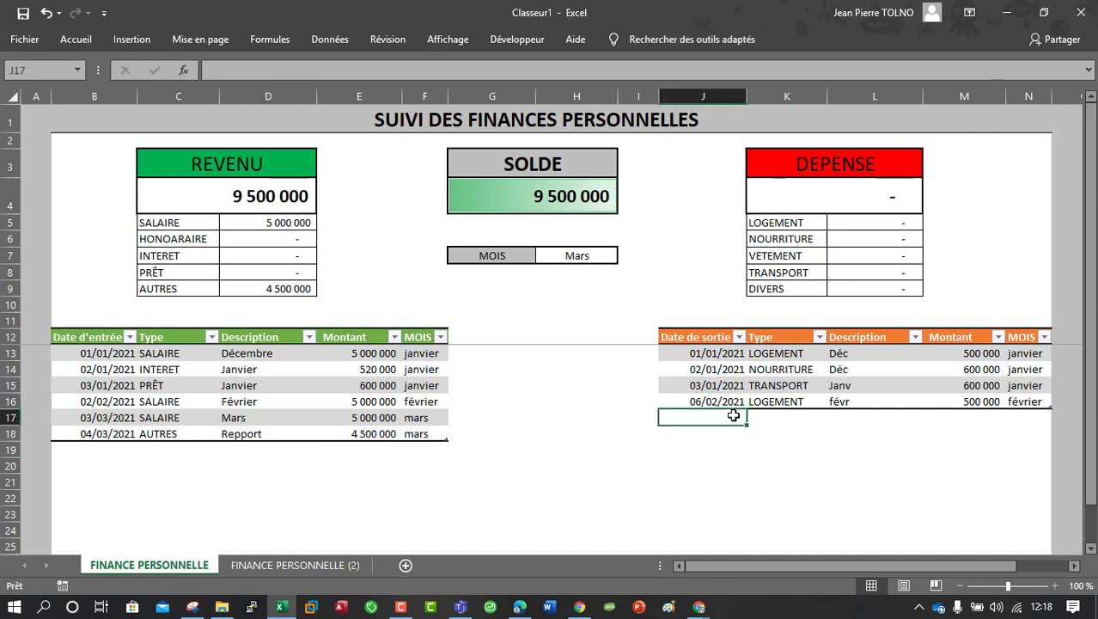
text(3)
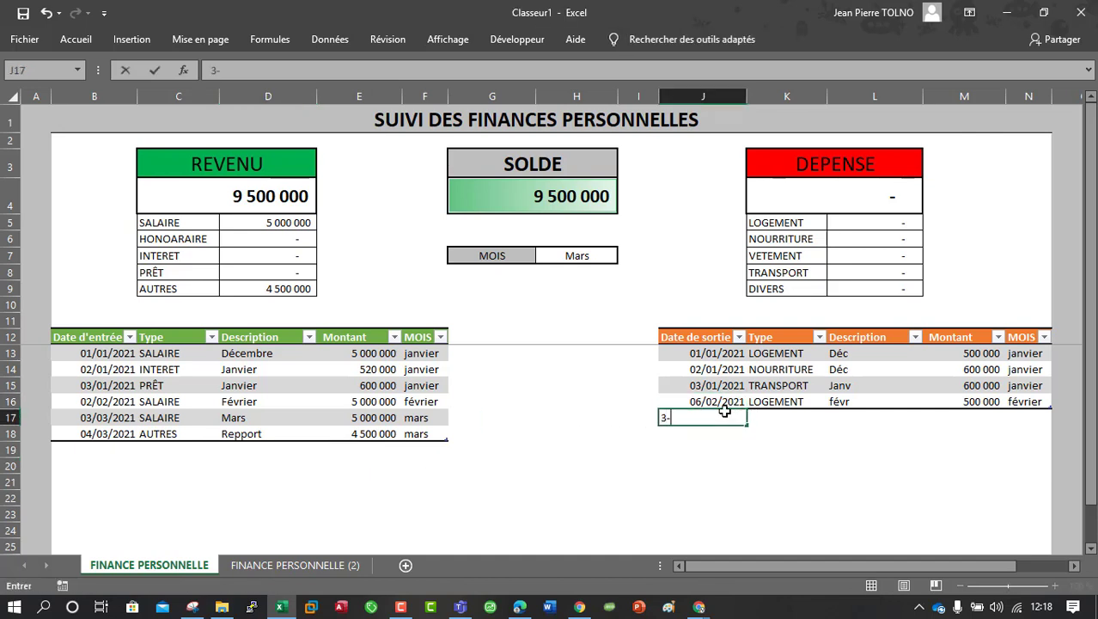
text(-3-2021)
key(Return)
click(763, 414)
click(834, 417)
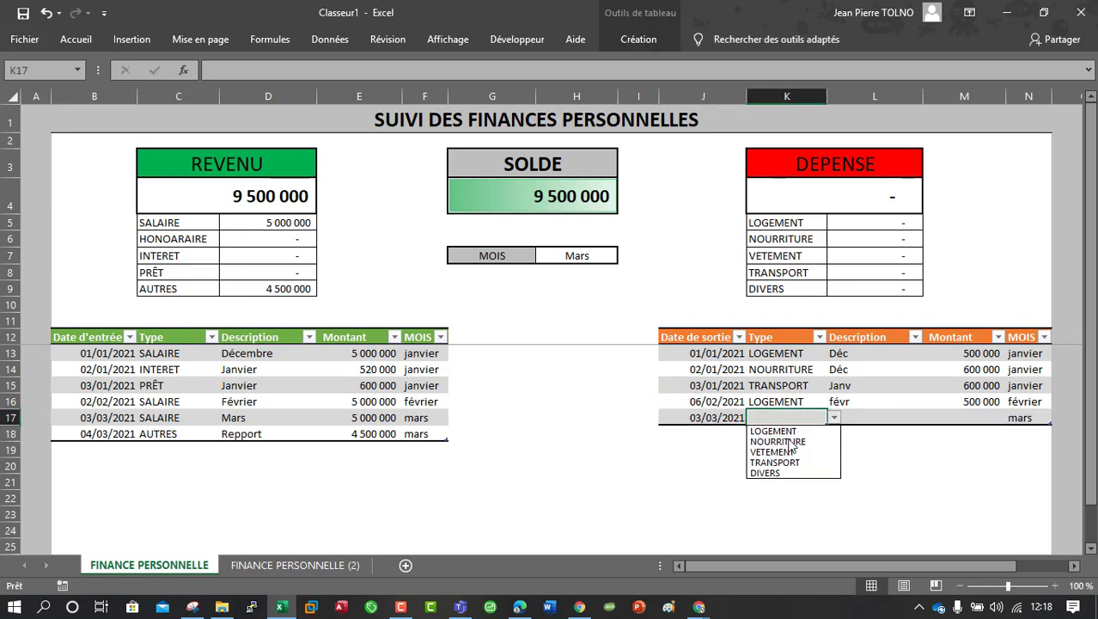
click(774, 431)
Step: Enter the description Frais de loyer mars and the amount 1 000 000 for the March LOGEMENT expense row
click(899, 415)
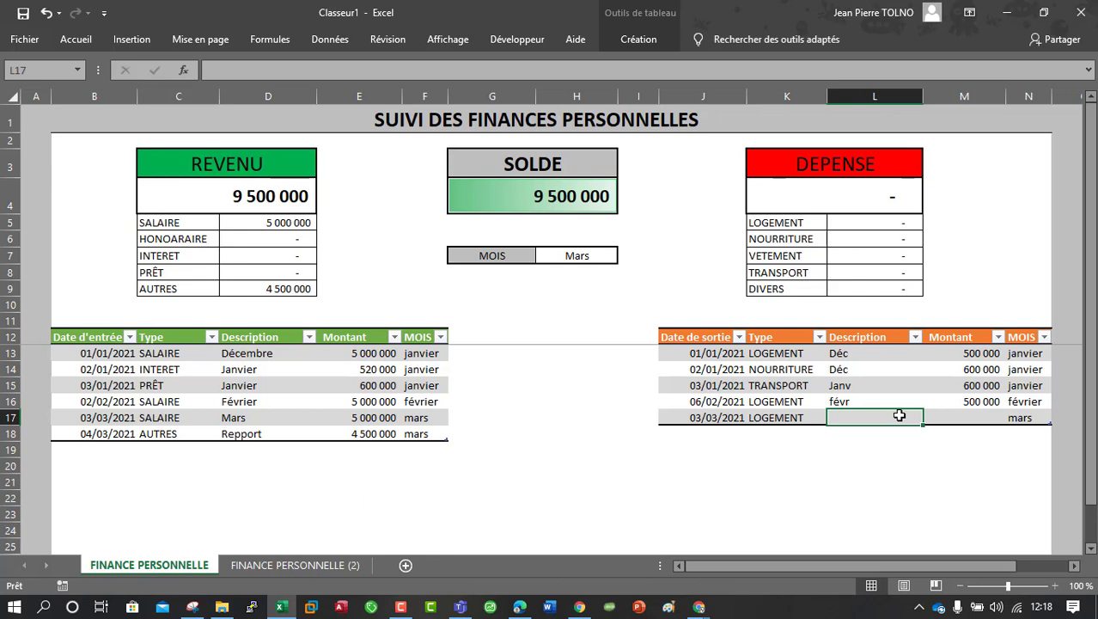
text(Fra)
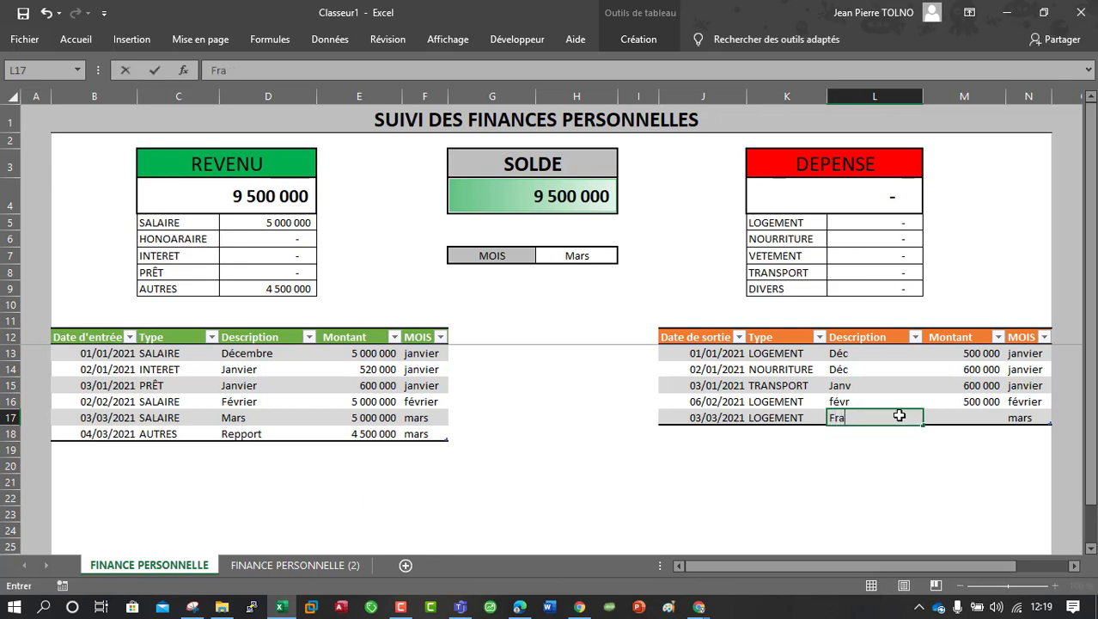
text(is de loyer mar)
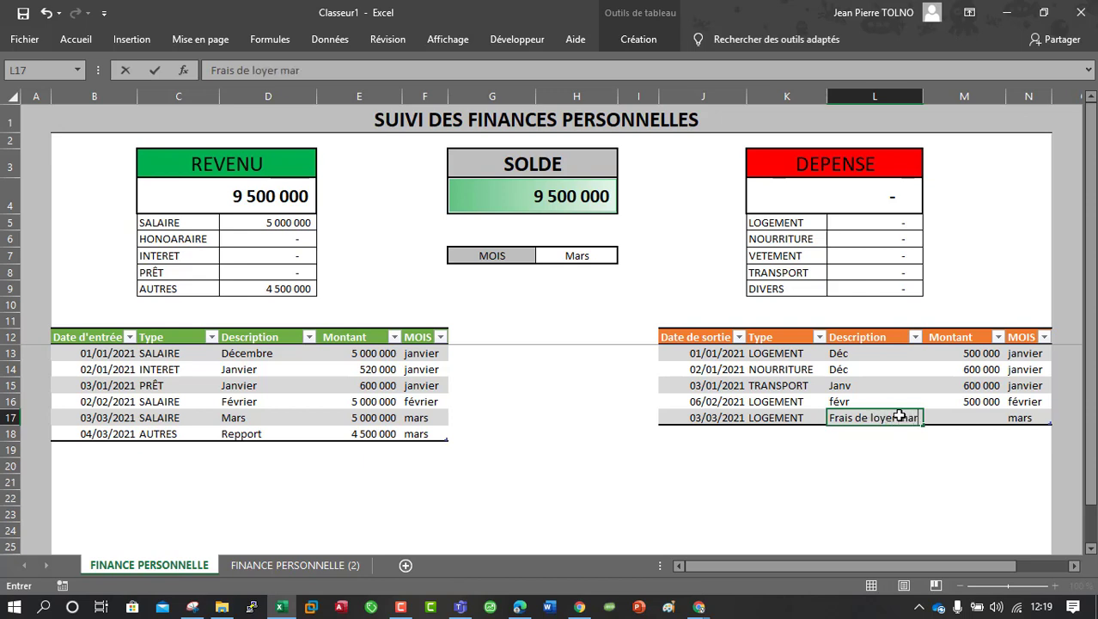
text(s)
key(Tab)
text(1 )
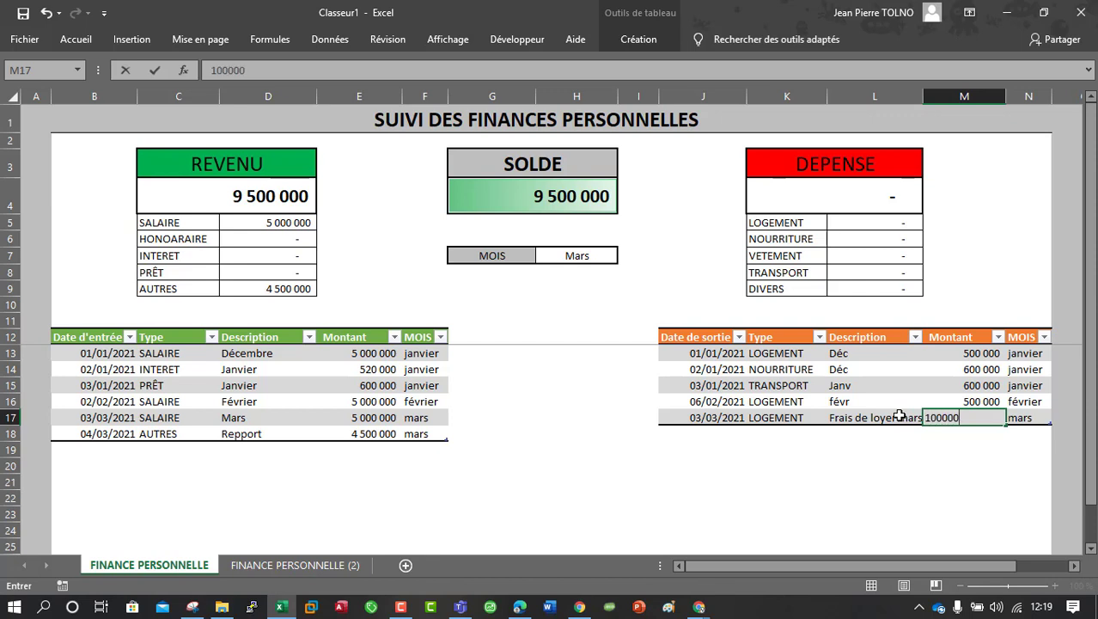
text(000 000)
key(Return)
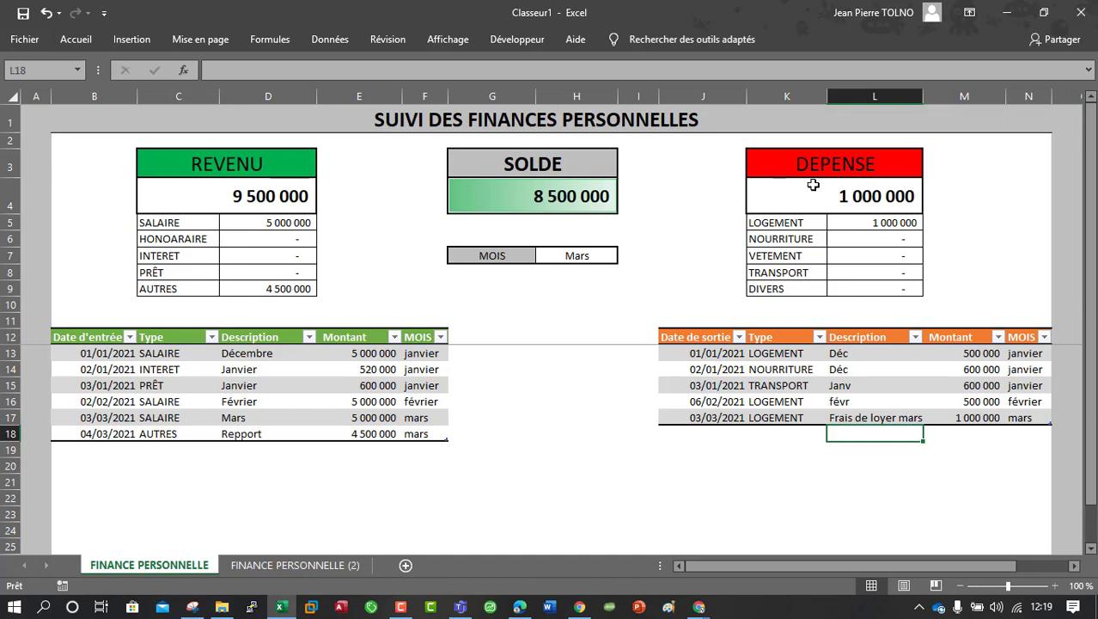
Step: Fill the last expense date down to add a row dated 04/03/2021 and set its type to NOURRITURE
click(702, 434)
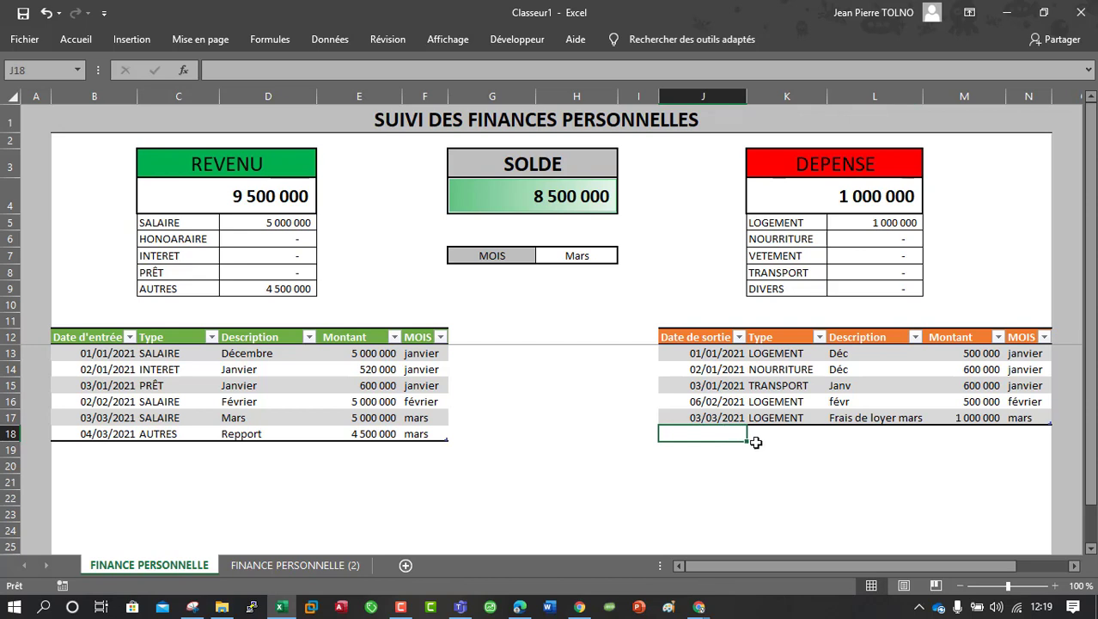
click(737, 416)
drag(747, 424, 745, 442)
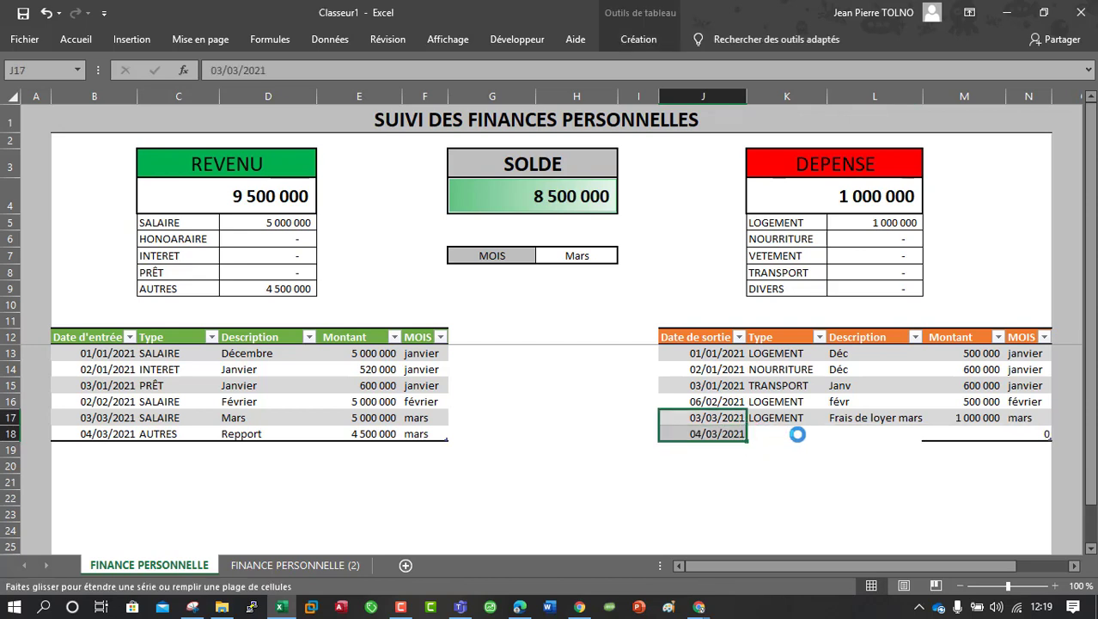
click(803, 434)
click(834, 434)
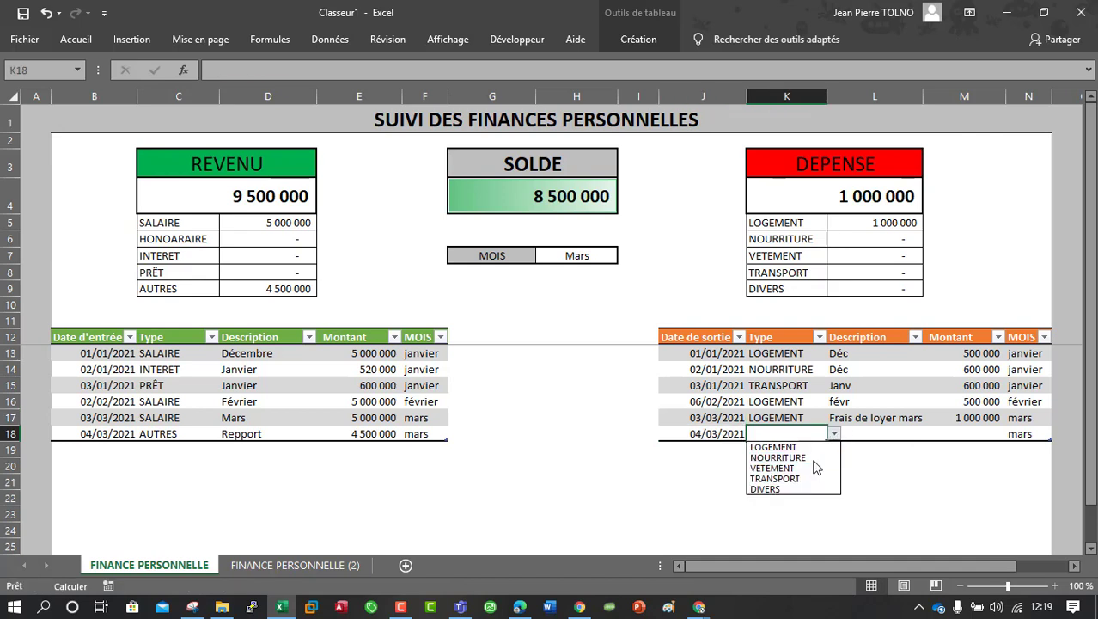
click(817, 458)
Step: Enter the description Mars and the amount 2 450 000 for the March NOURRITURE expense row
click(878, 434)
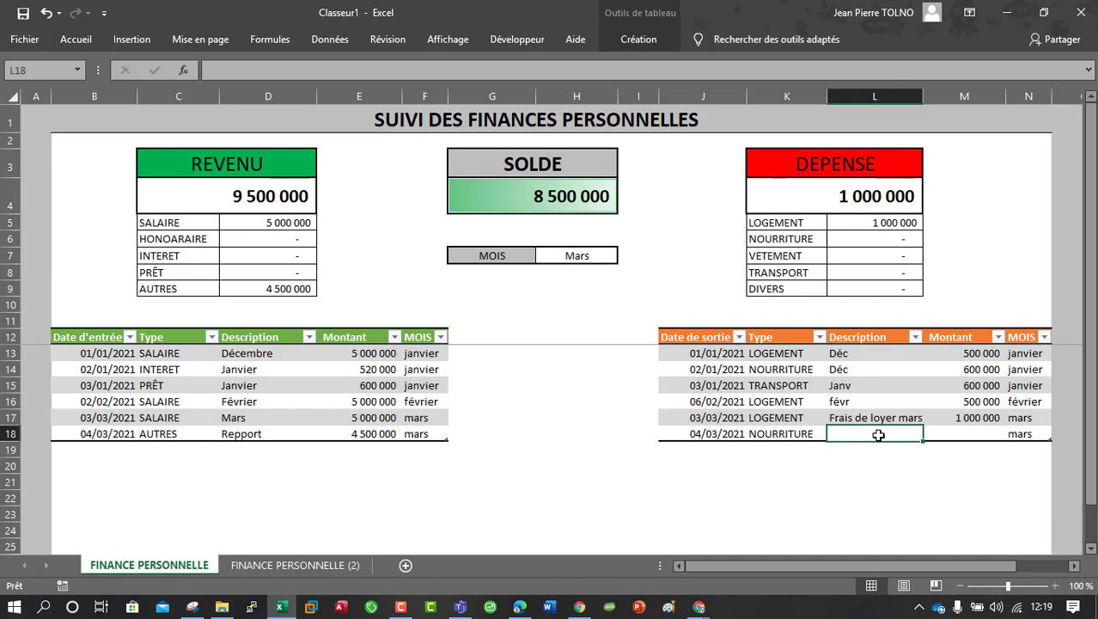
text(Mars)
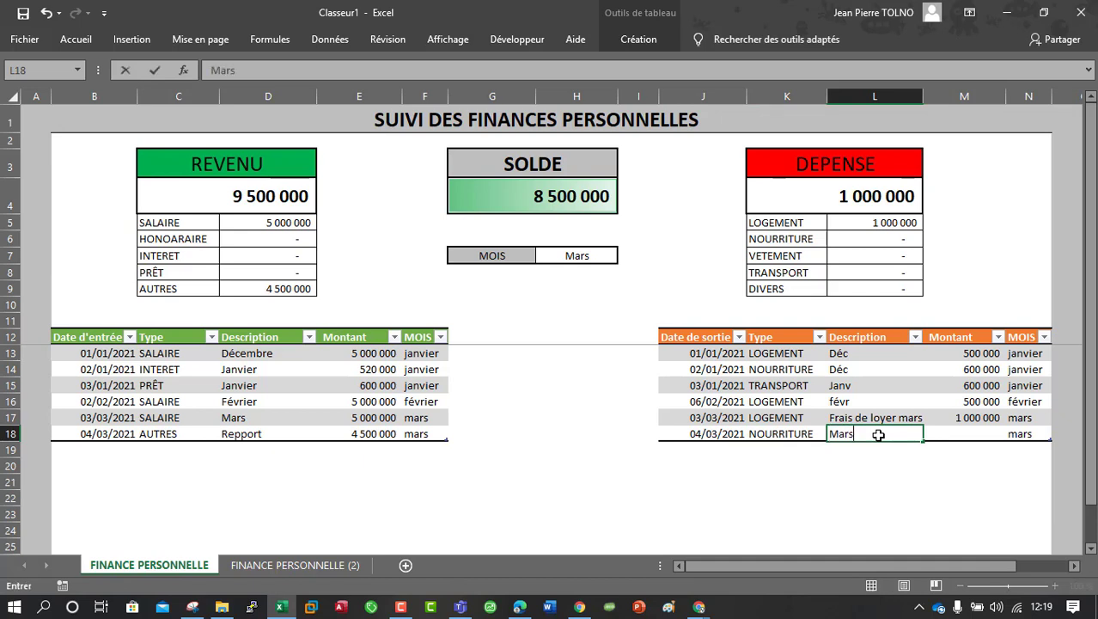
key(Tab)
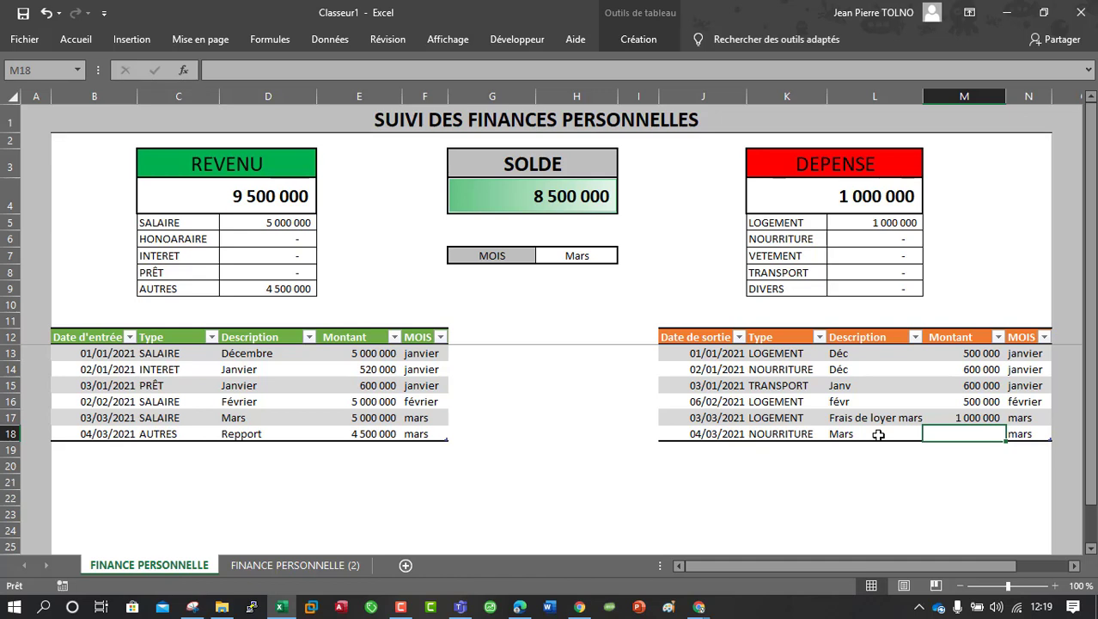
text(2 450 00)
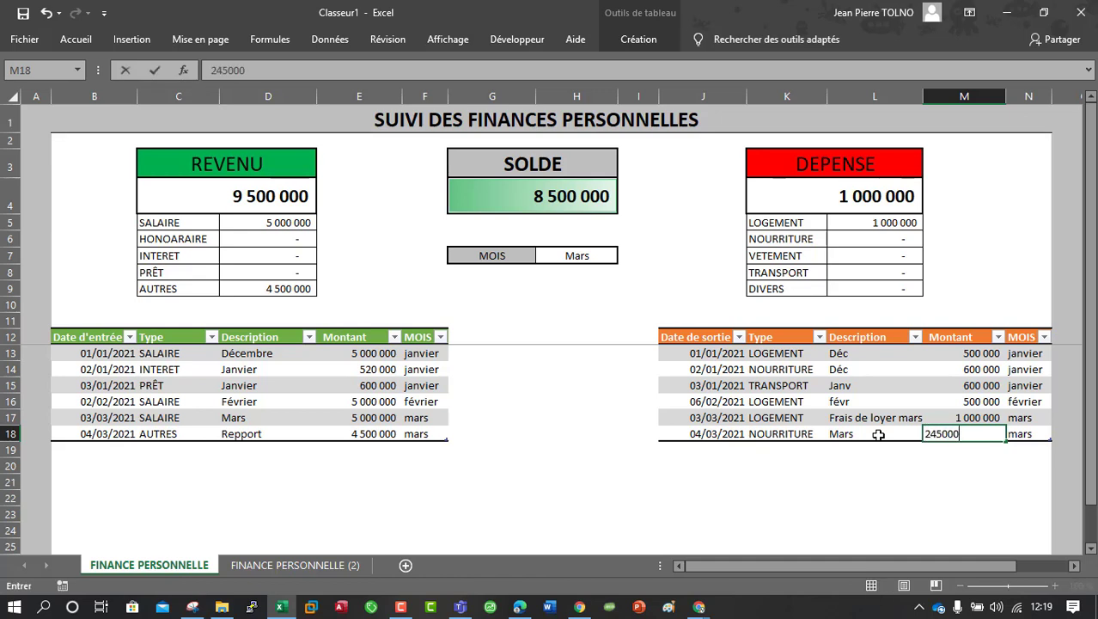
text(0)
key(Return)
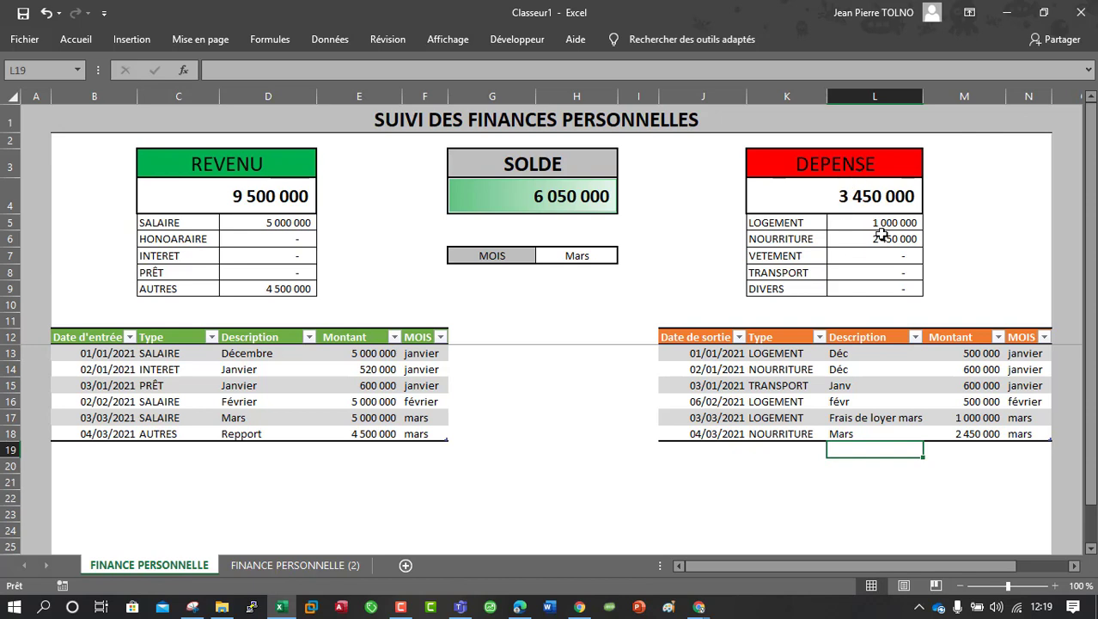
Step: Switch the summary month to Avril and back to Janvier to check each month's totals and balance
click(590, 256)
click(625, 256)
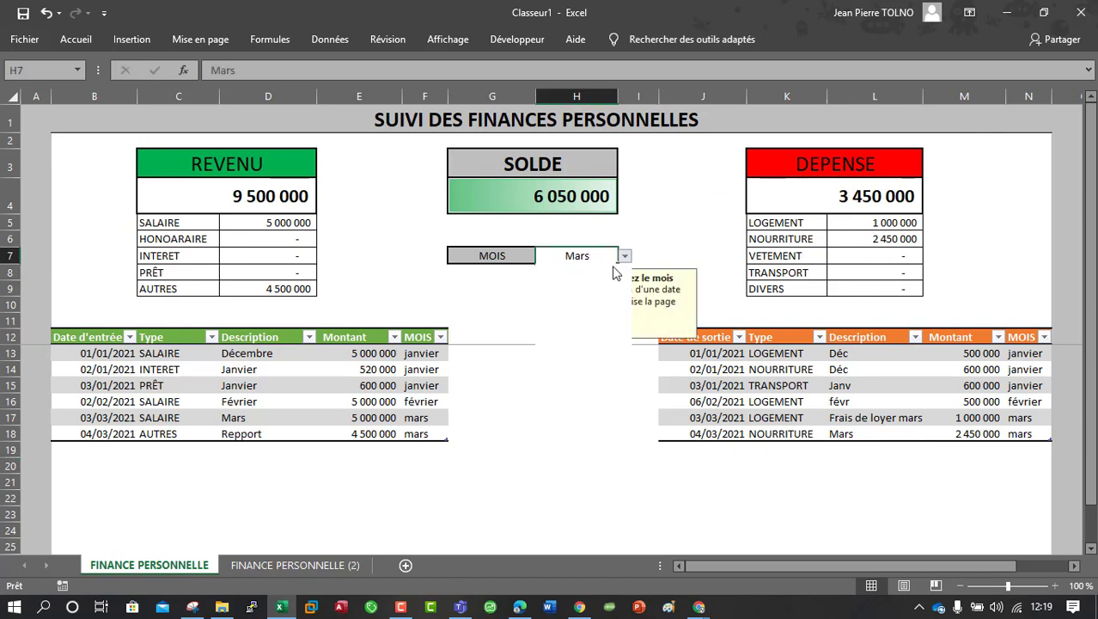
click(589, 281)
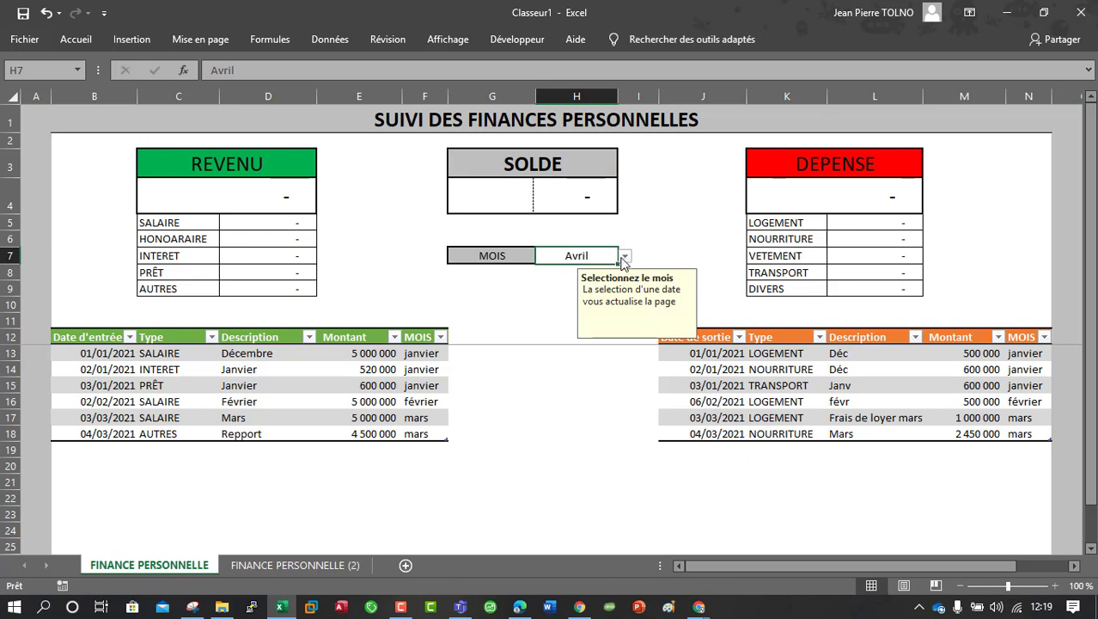
click(625, 257)
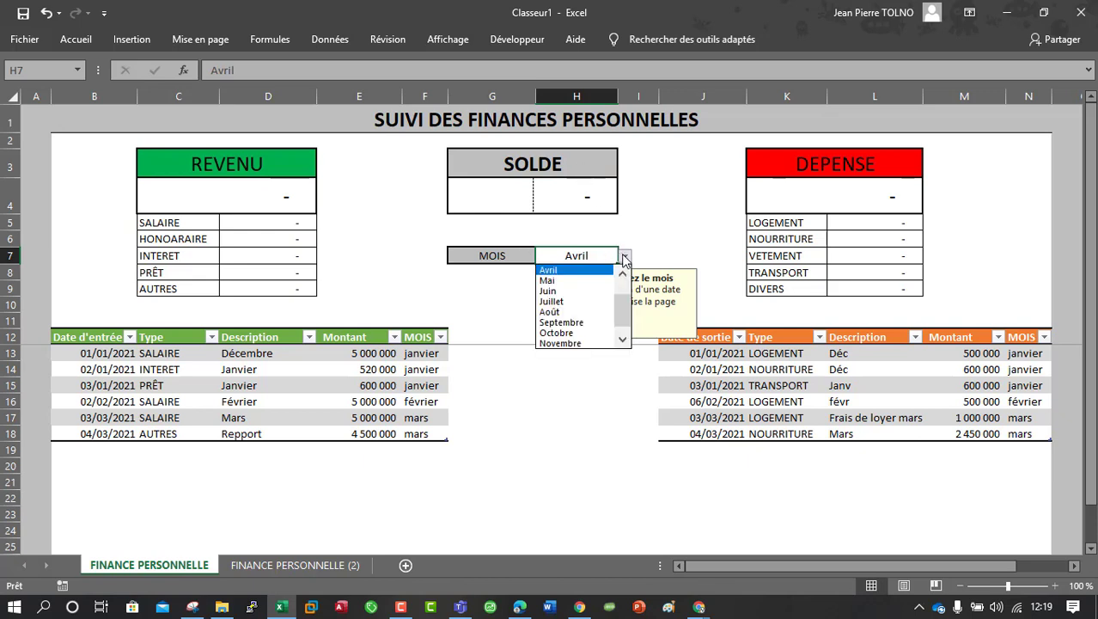
click(625, 257)
click(624, 256)
scroll(601, 284, up, 2)
click(600, 268)
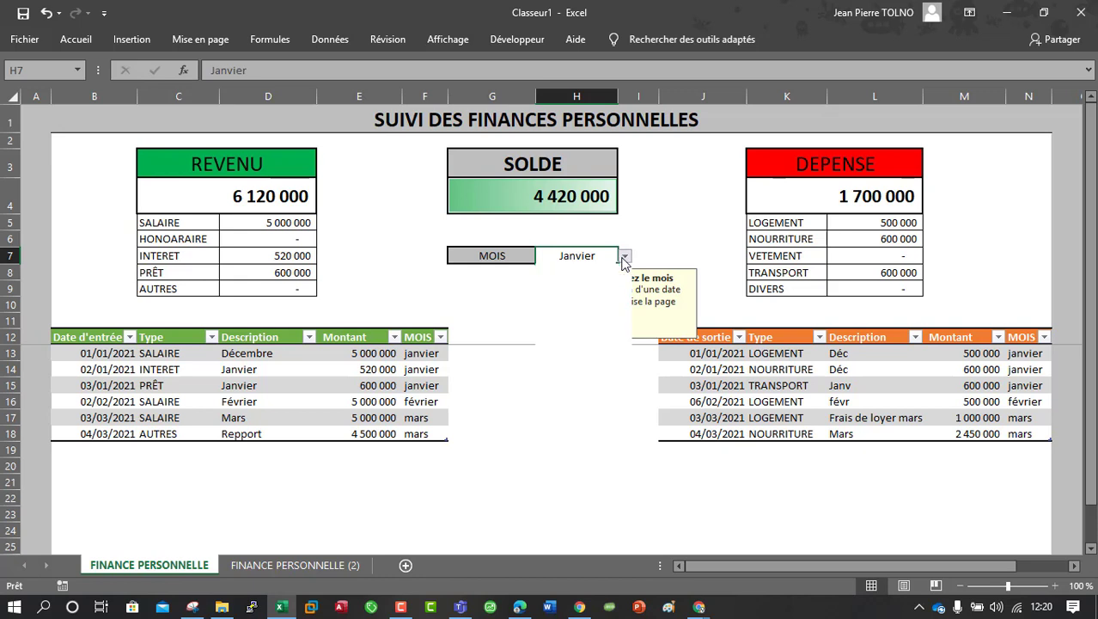
Step: Check the summaries for Février and Avril and return the summary month to Janvier
click(625, 257)
click(592, 280)
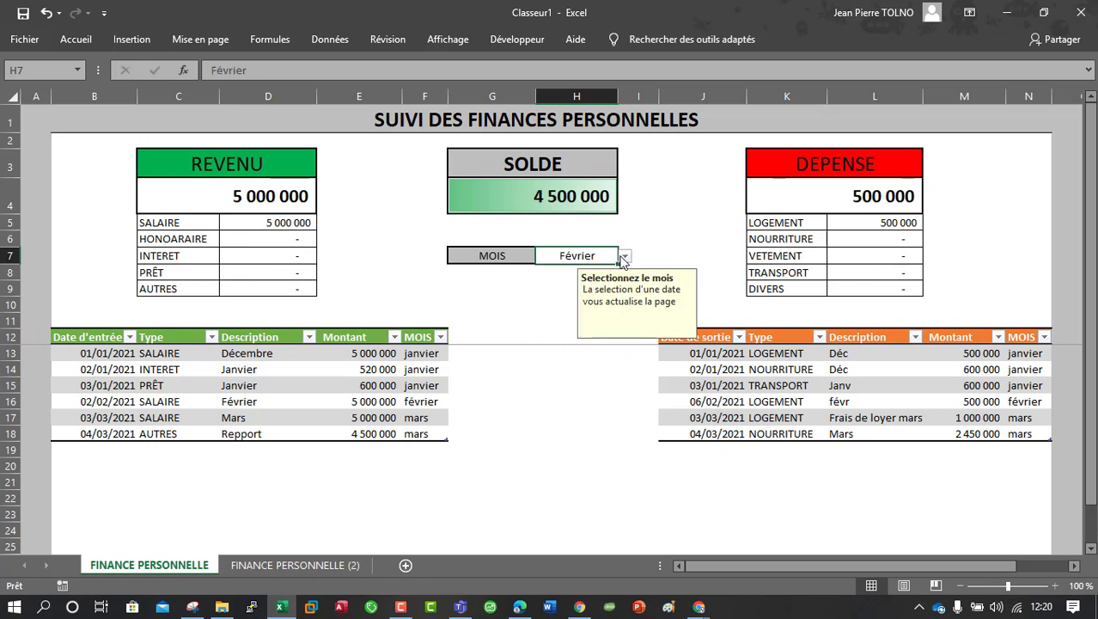
click(625, 256)
click(601, 290)
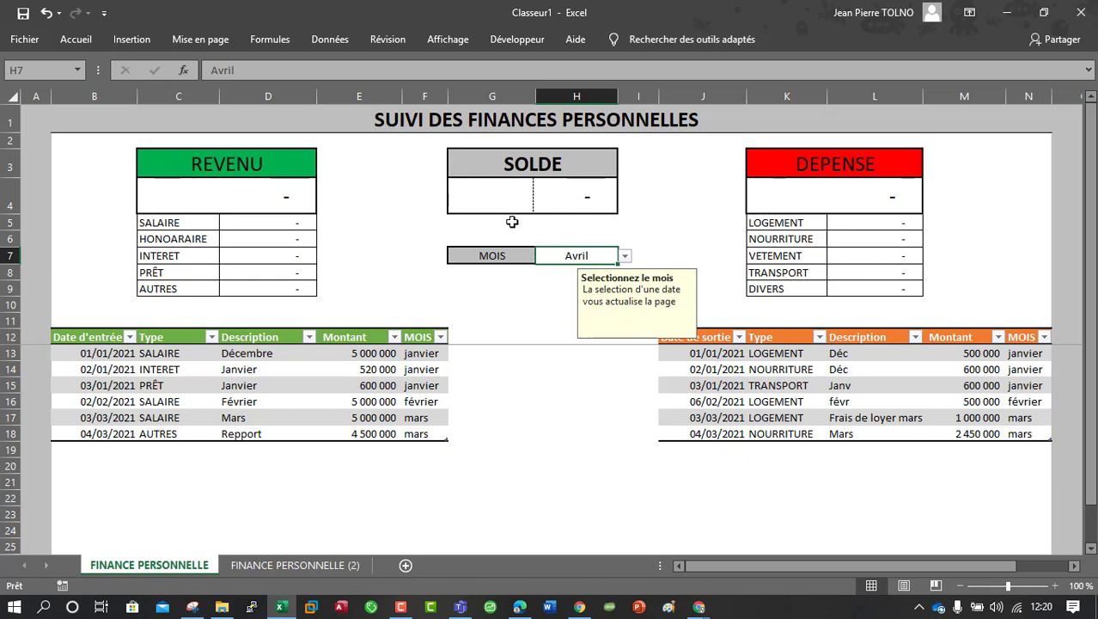
click(625, 257)
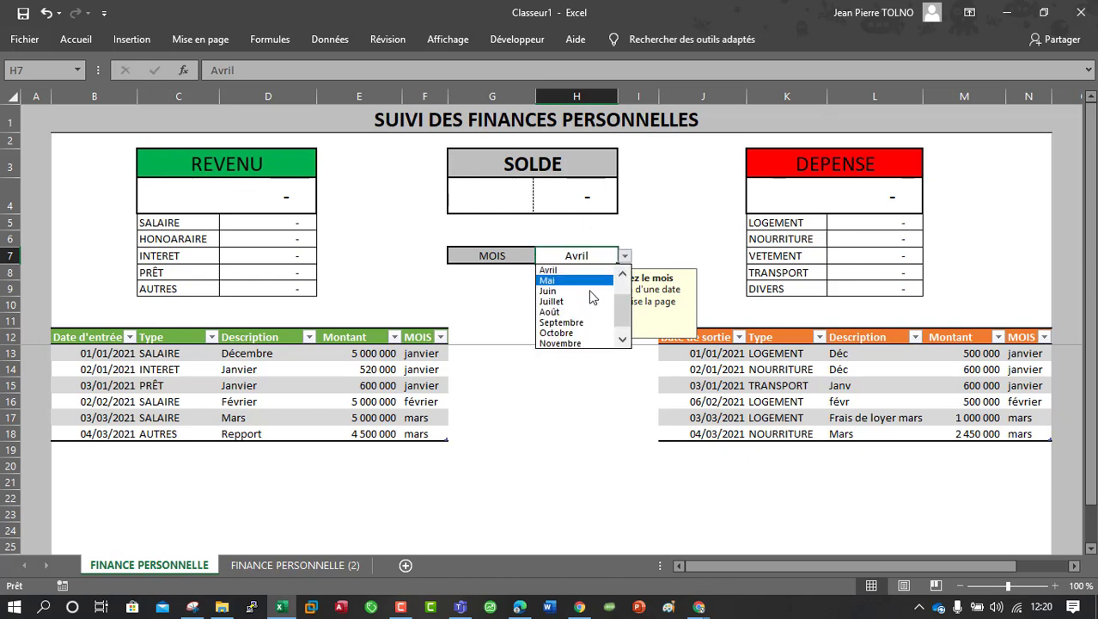
scroll(627, 311, up, 1)
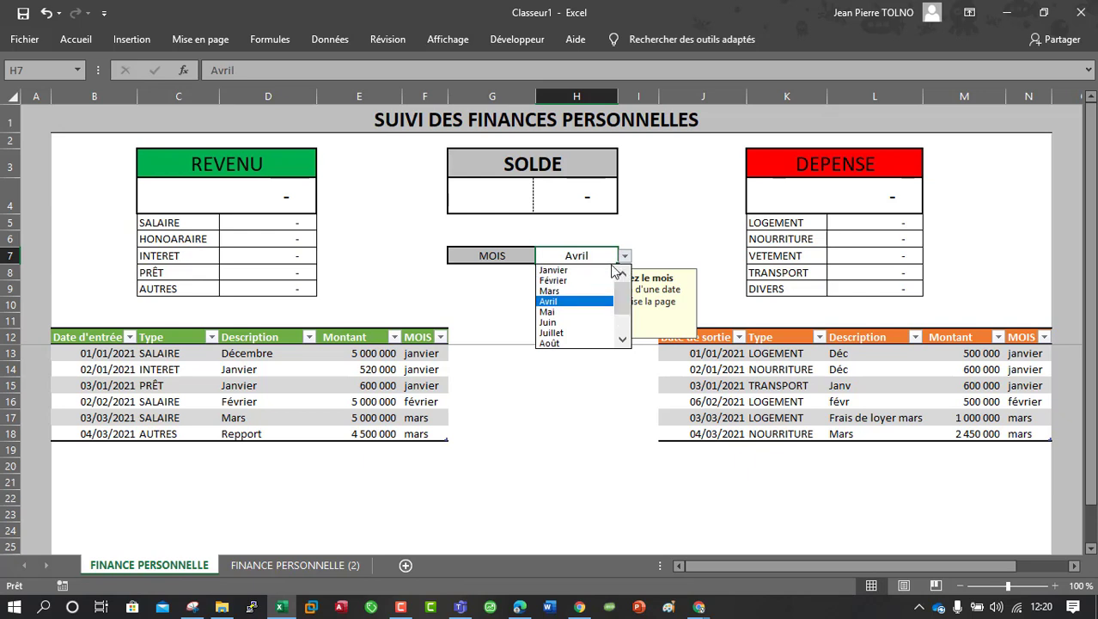
click(554, 270)
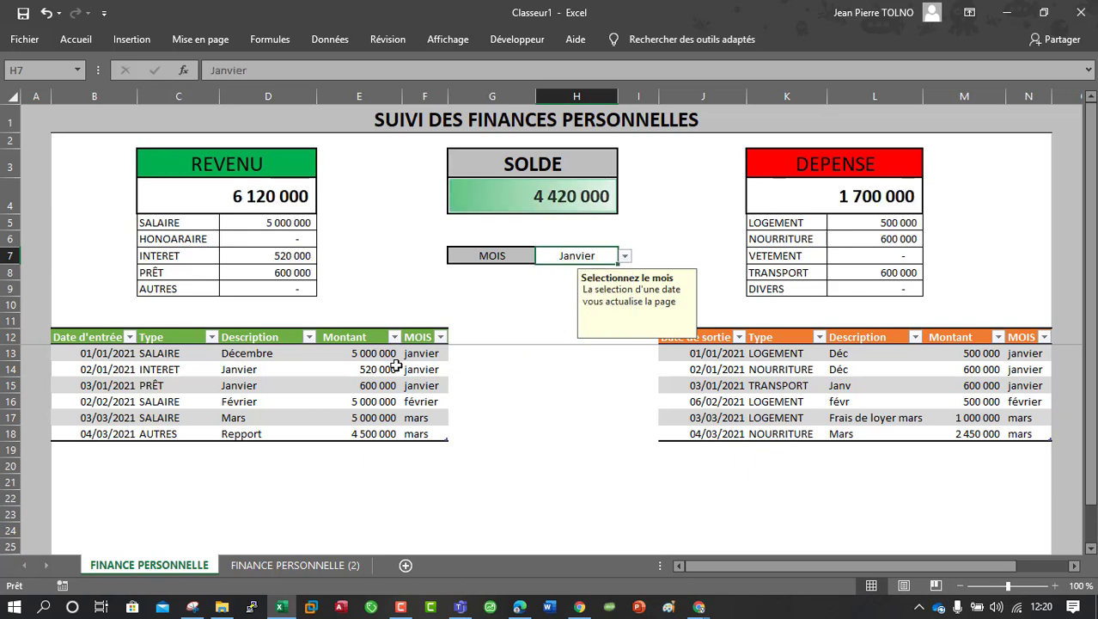
Step: Look through the date filter options of the income table's Date d'entrée column, including the period filters, without applying any
click(130, 337)
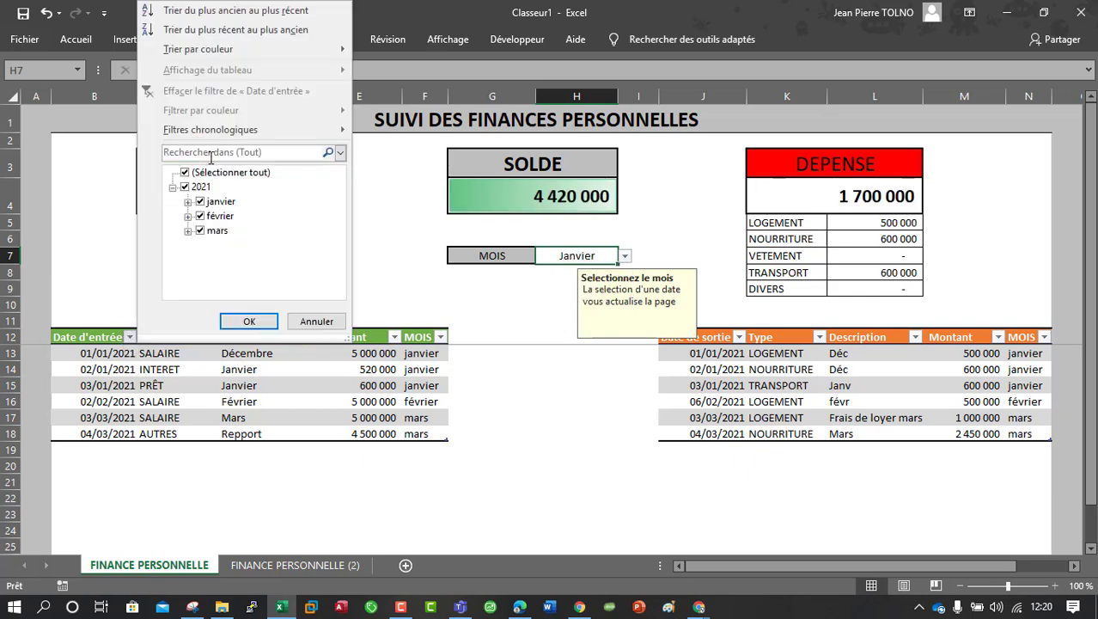
mouse_move(392, 136)
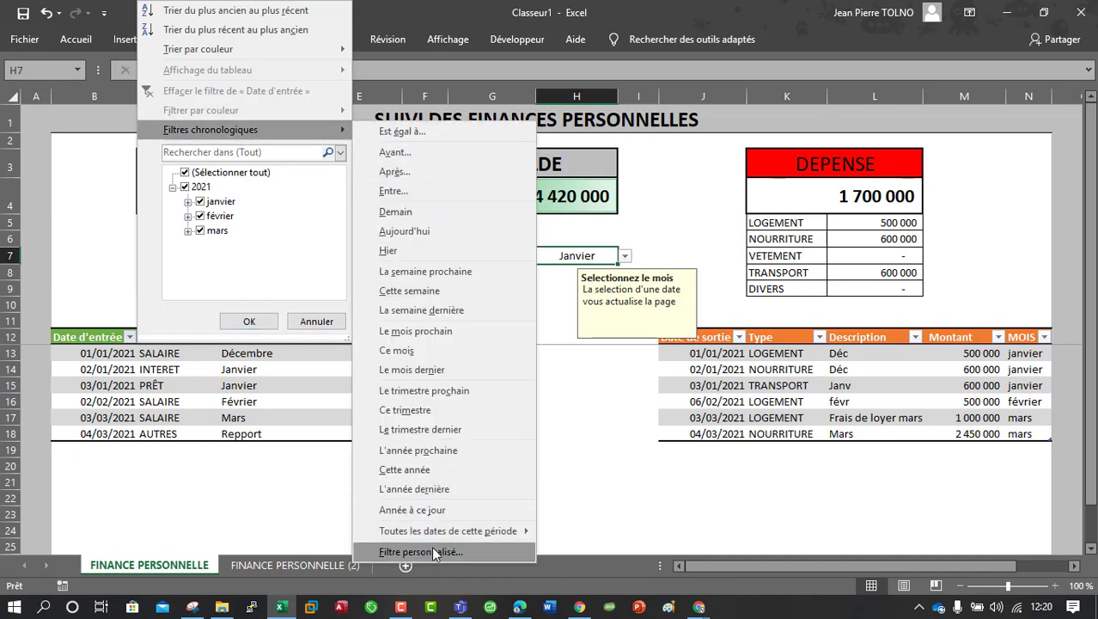
mouse_move(484, 533)
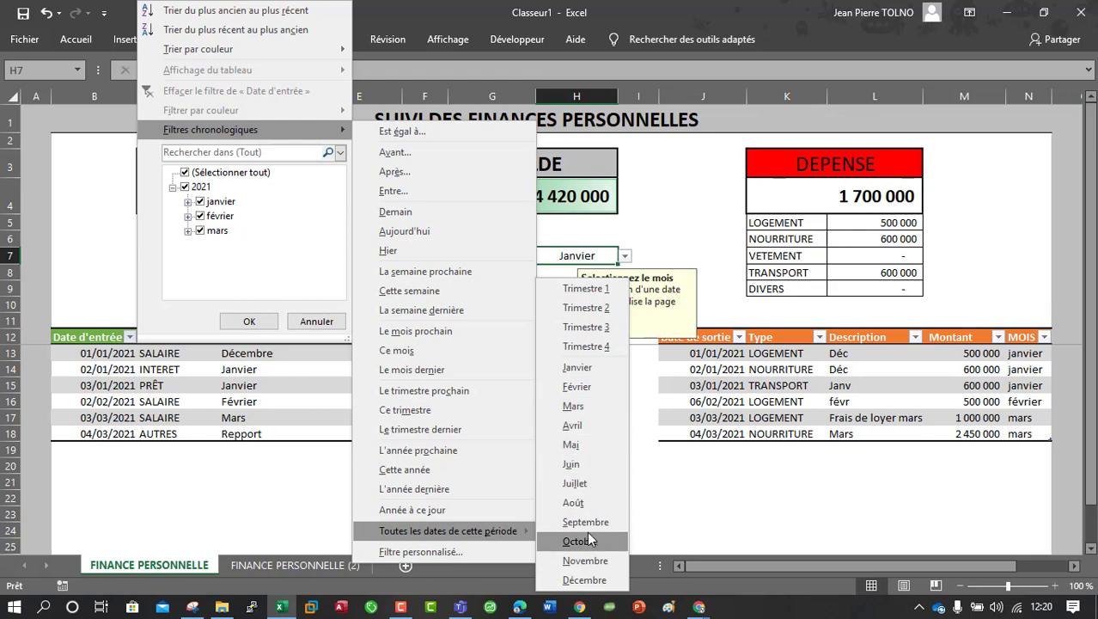
click(277, 394)
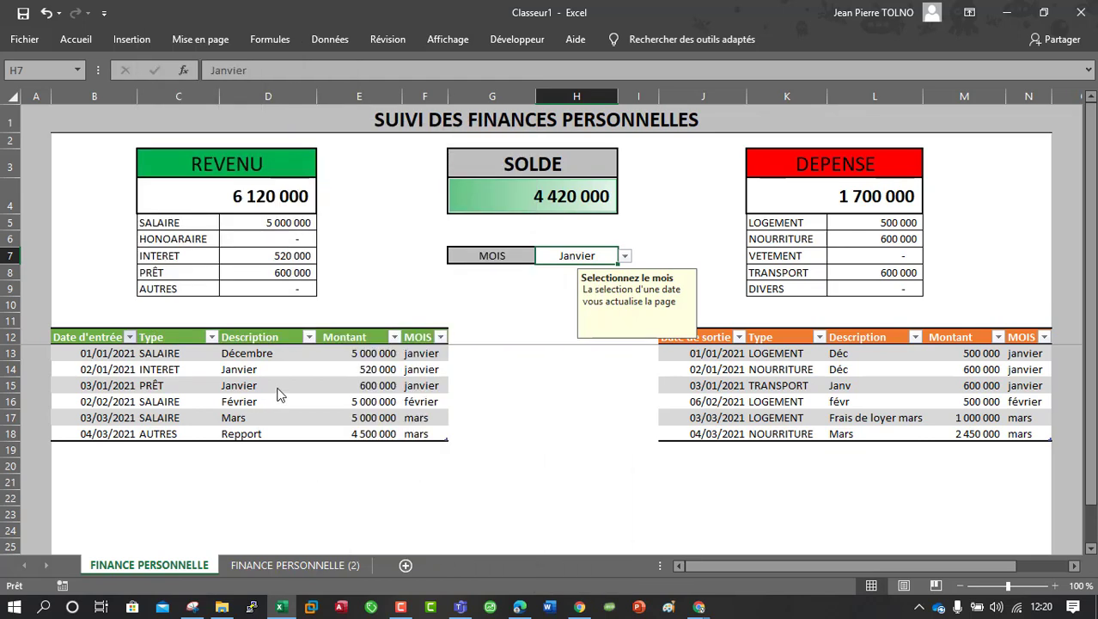
Step: Select the Montant column data of the income table and that of the expense table to review the amounts
click(363, 327)
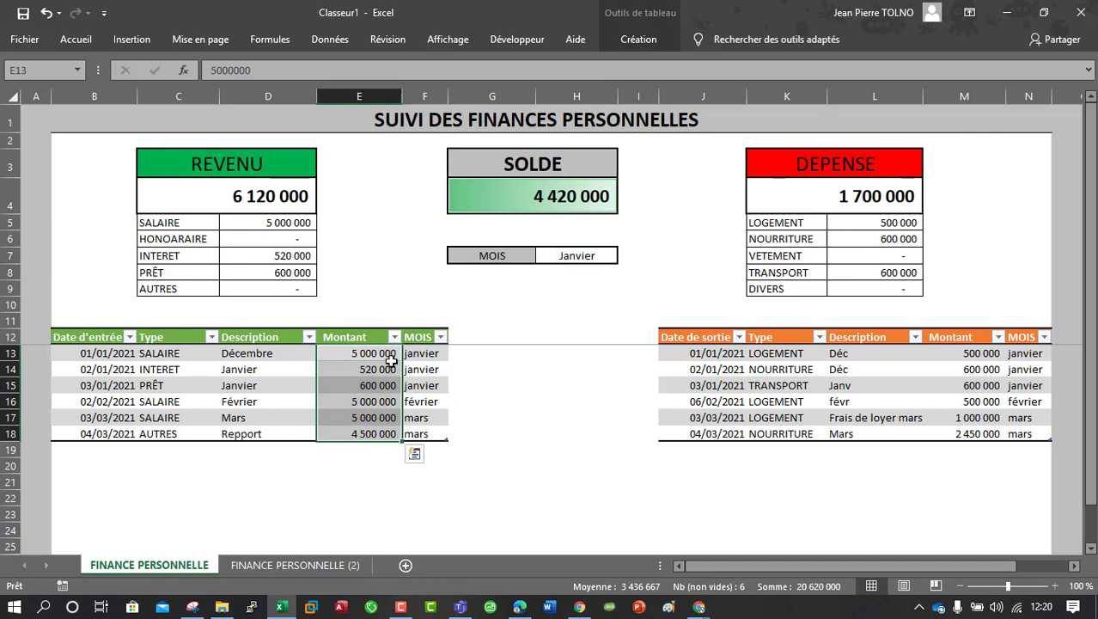
click(360, 317)
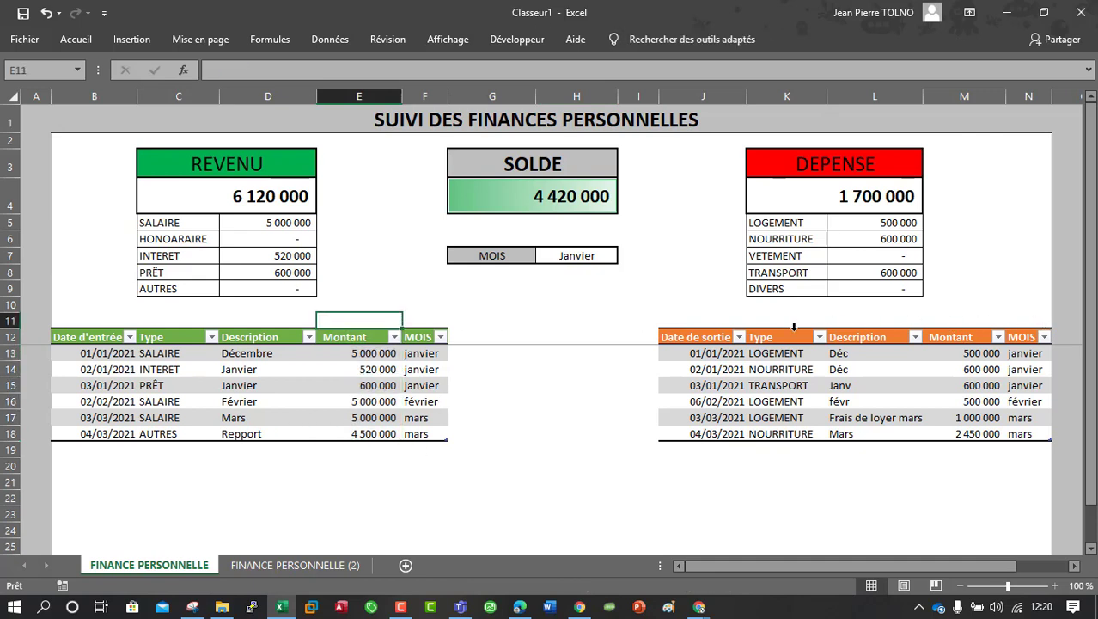
click(970, 327)
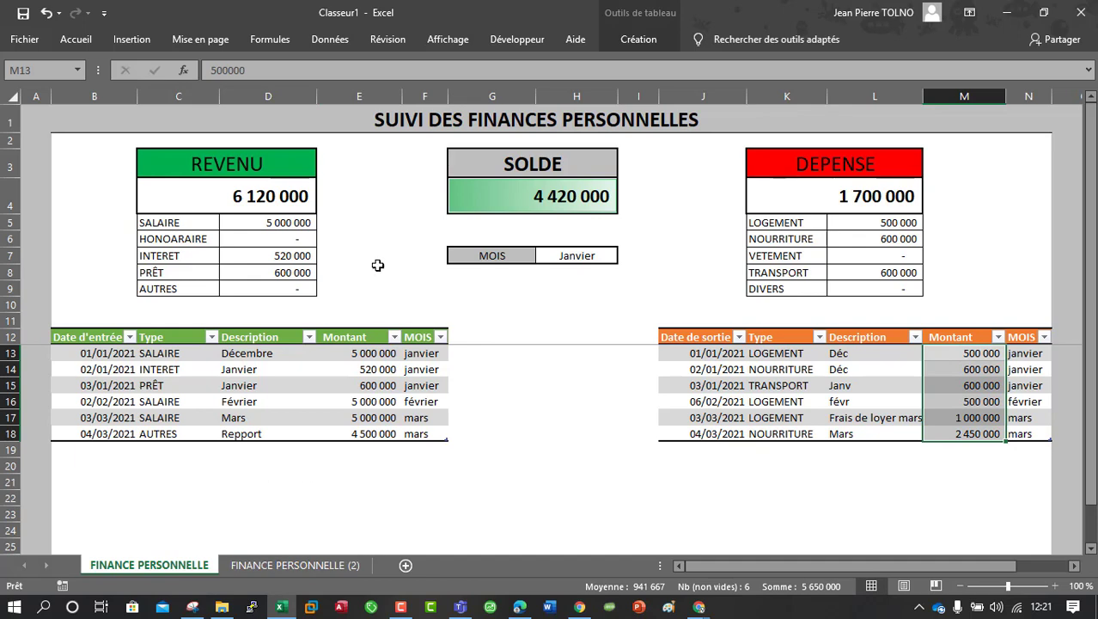
Step: Switch to the FINANCE PERSONNELLE (2) sheet and examine its title, empty summary blocks and income table header area
click(302, 566)
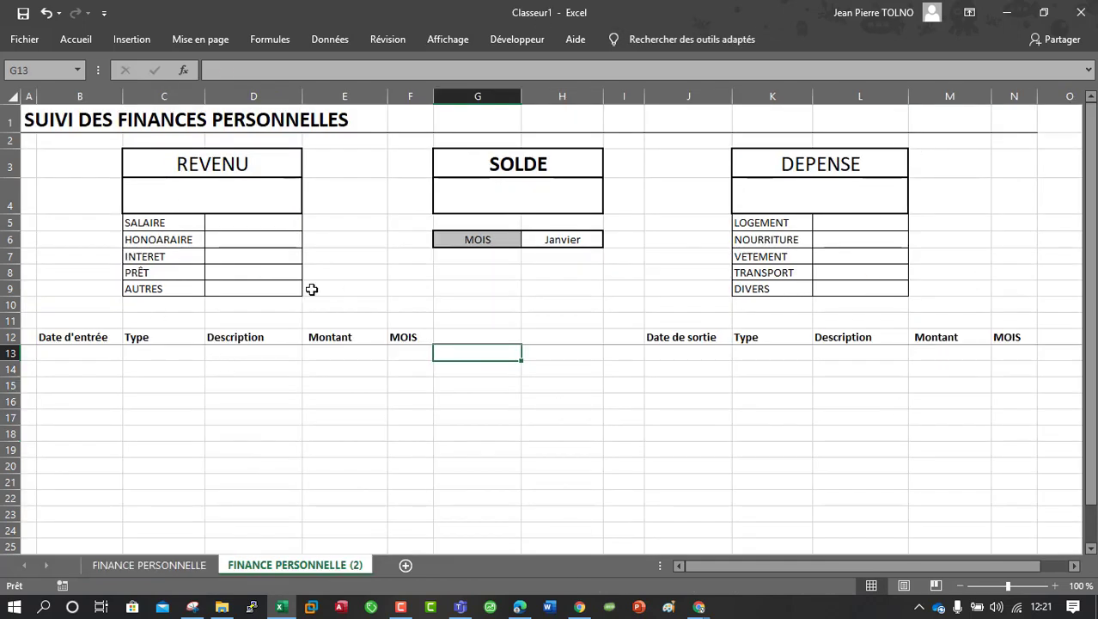
drag(32, 116, 774, 168)
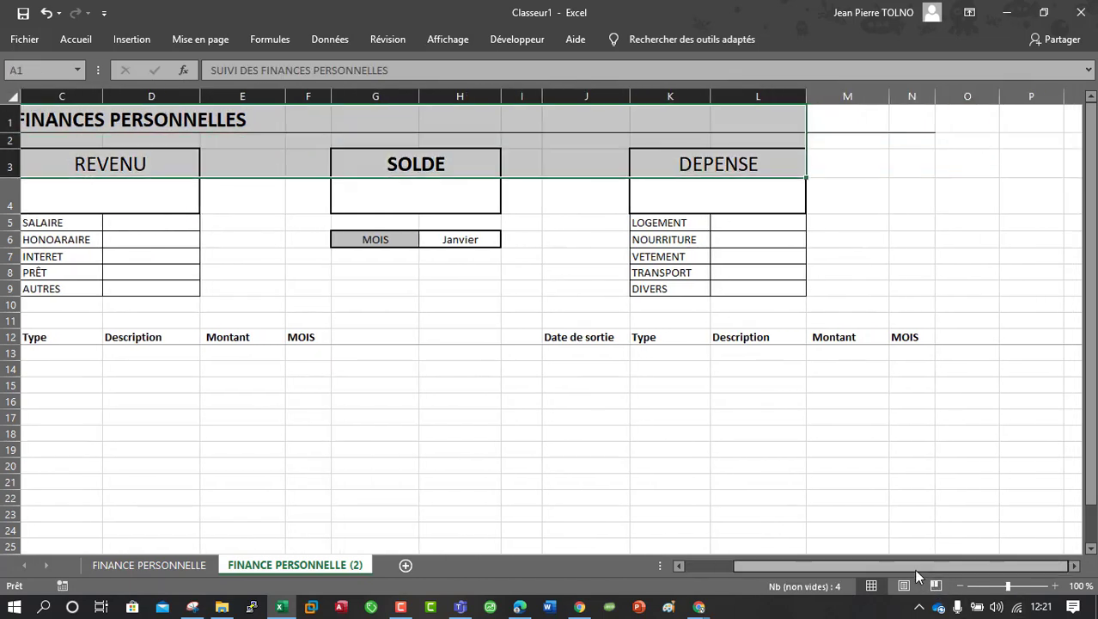
drag(919, 567, 871, 567)
click(55, 126)
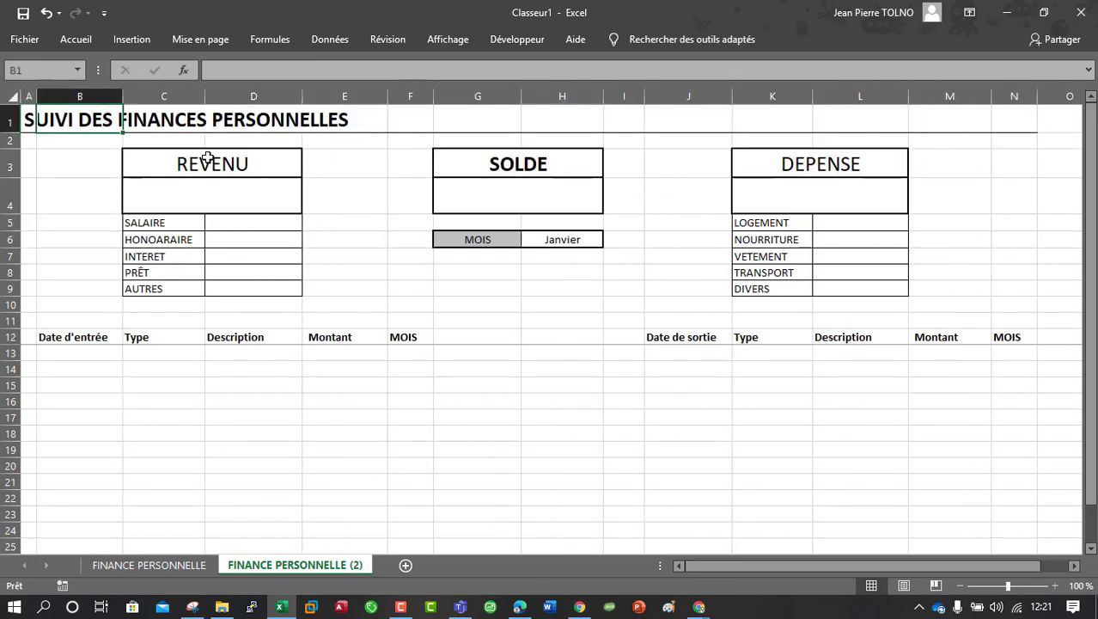
click(206, 157)
click(262, 196)
click(238, 257)
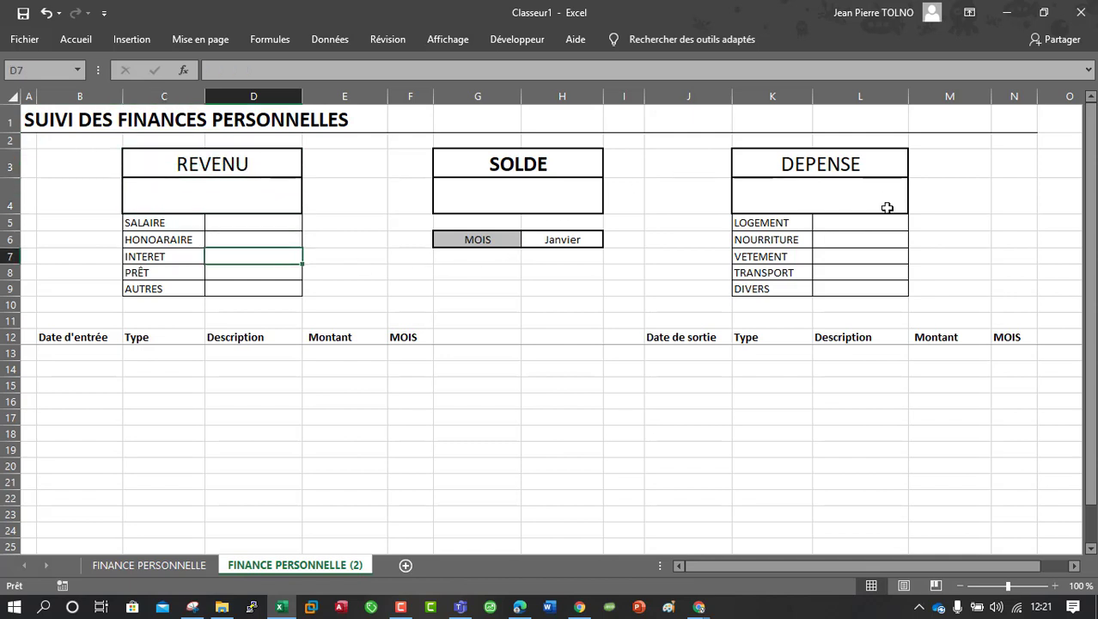
drag(96, 322, 452, 450)
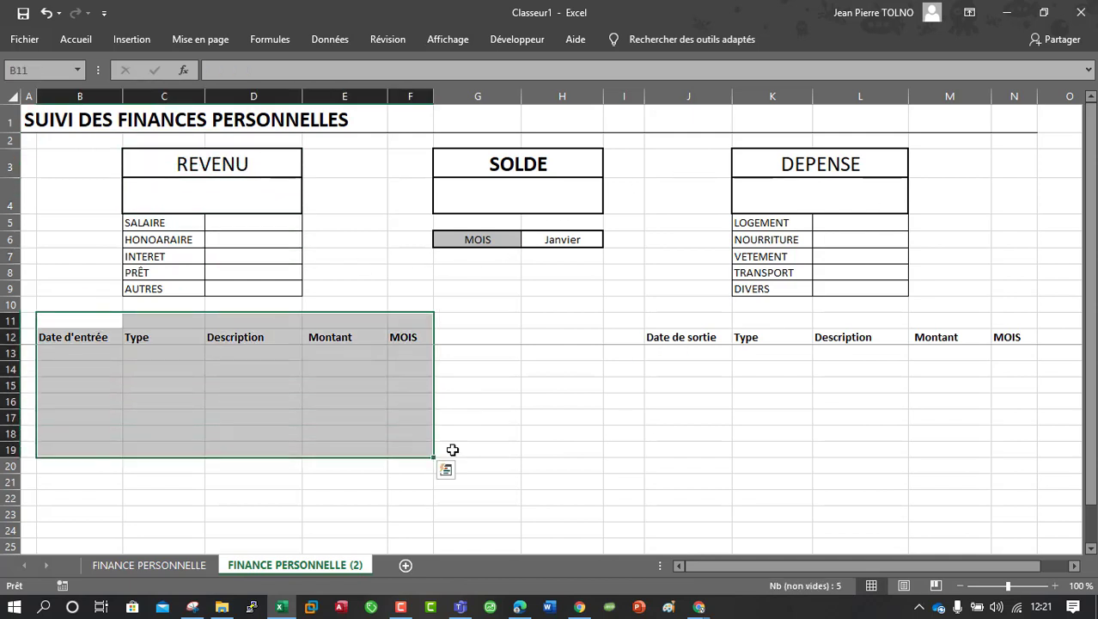
click(562, 432)
click(64, 332)
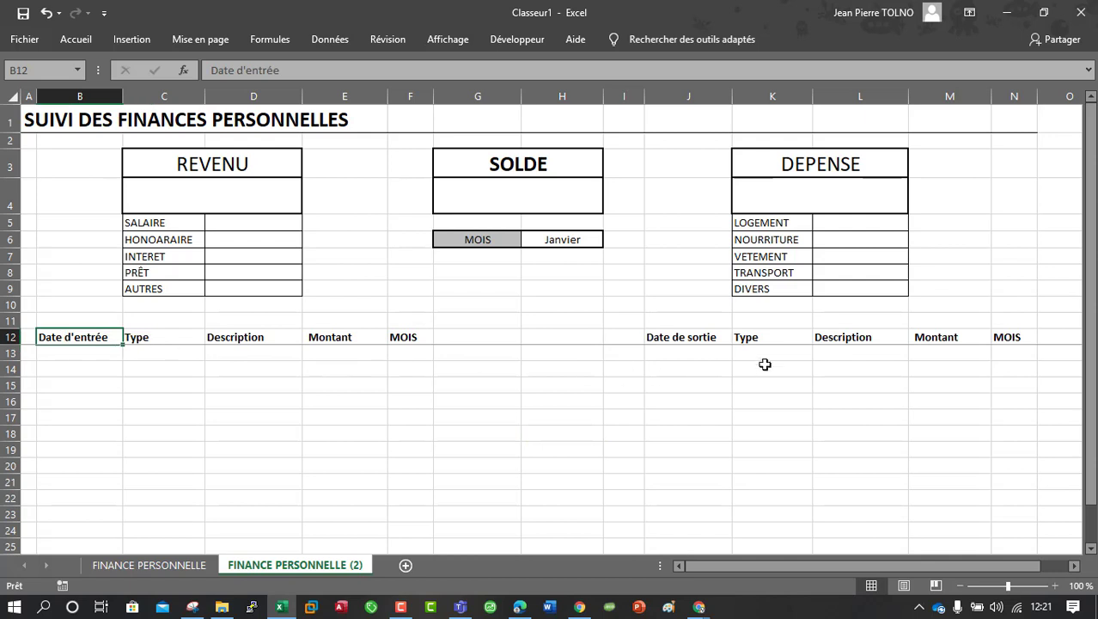
click(179, 357)
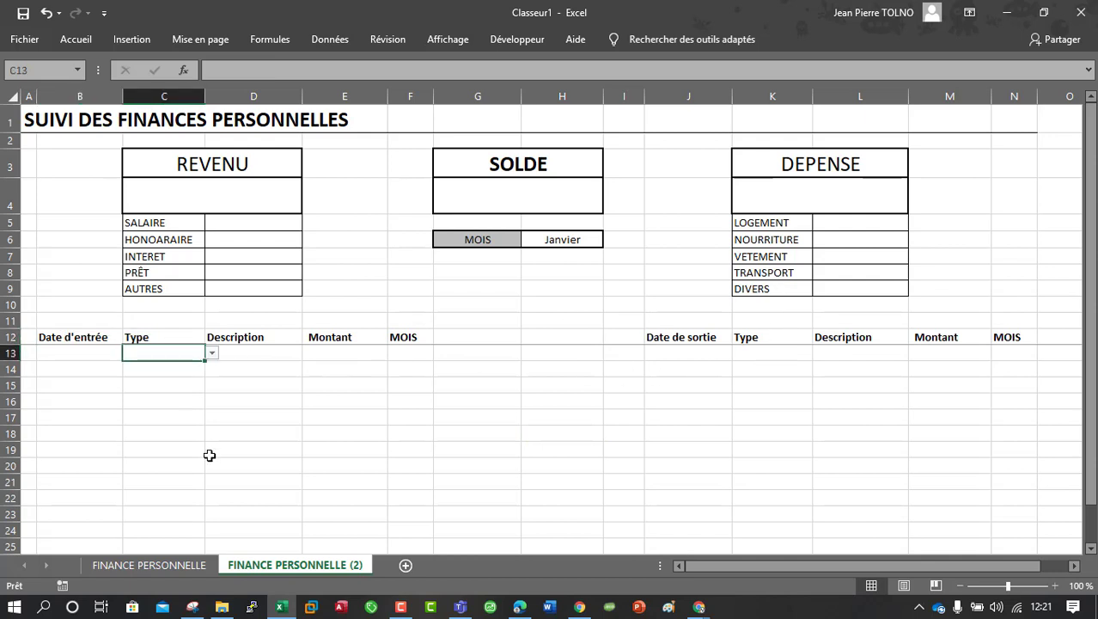
drag(211, 453, 225, 466)
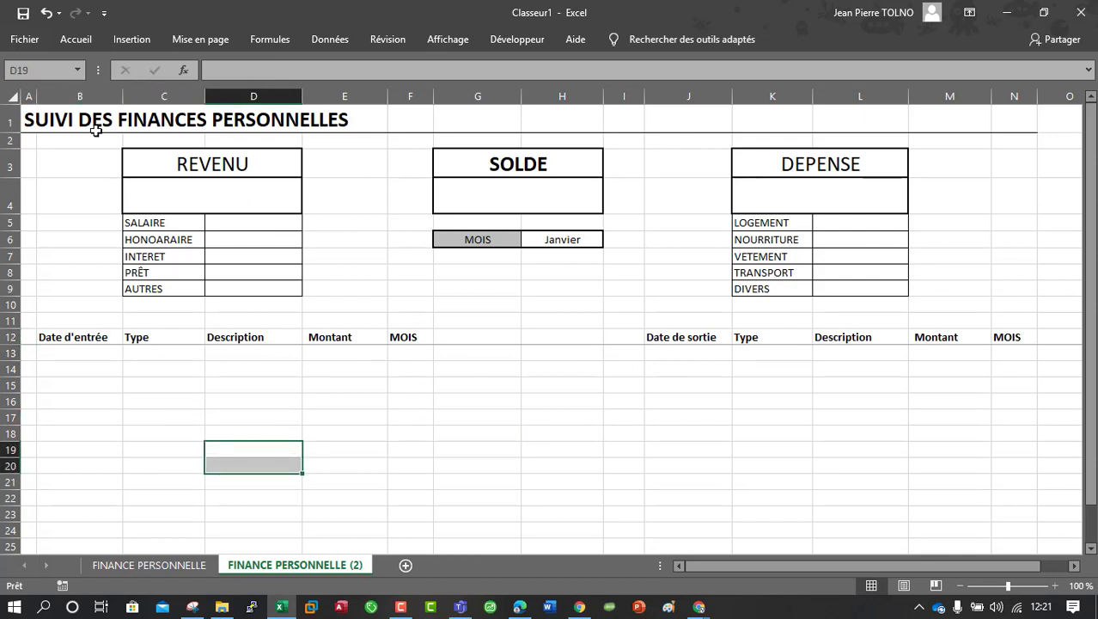
drag(26, 122, 687, 120)
click(411, 223)
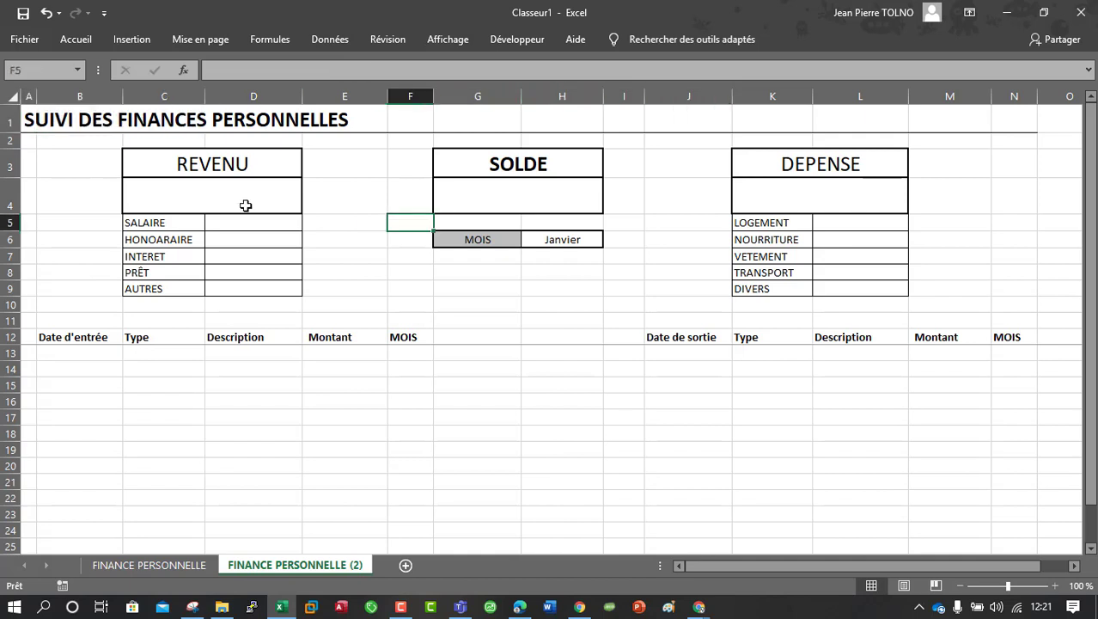
Step: Merge and center the title SUIVI DES FINANCES PERSONNELLES across A1:N1 and fill it with gray
drag(25, 121, 1023, 113)
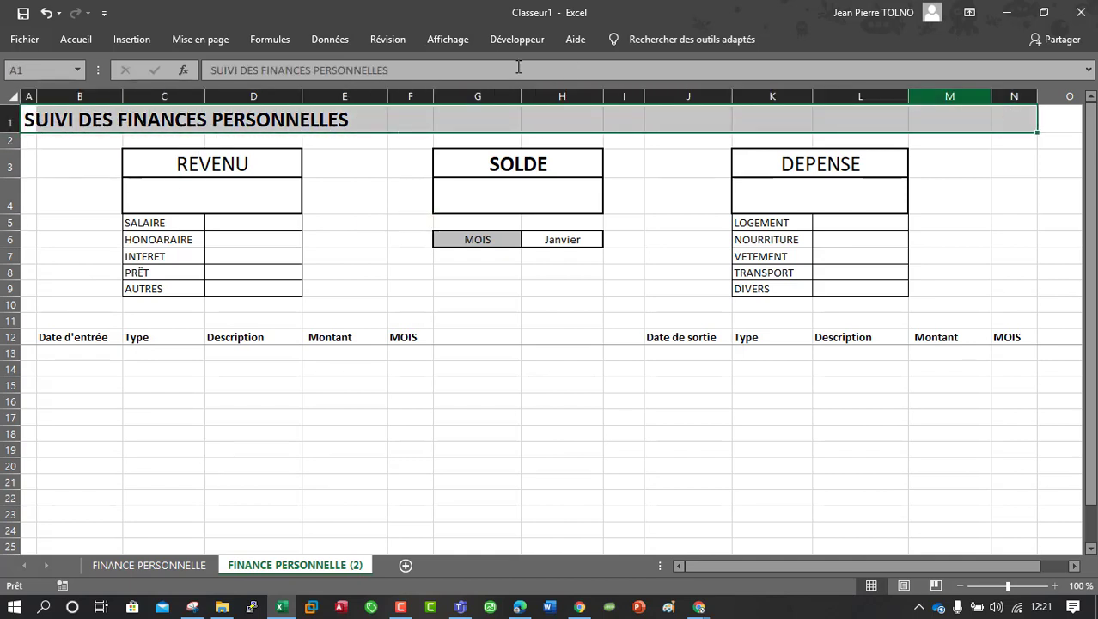
click(81, 39)
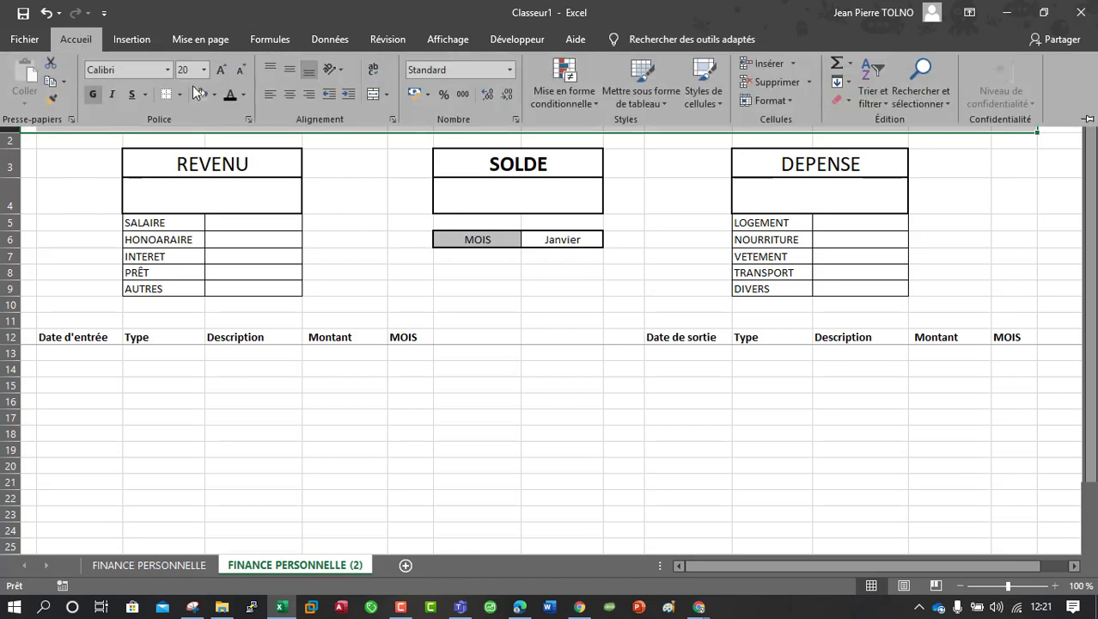
click(372, 93)
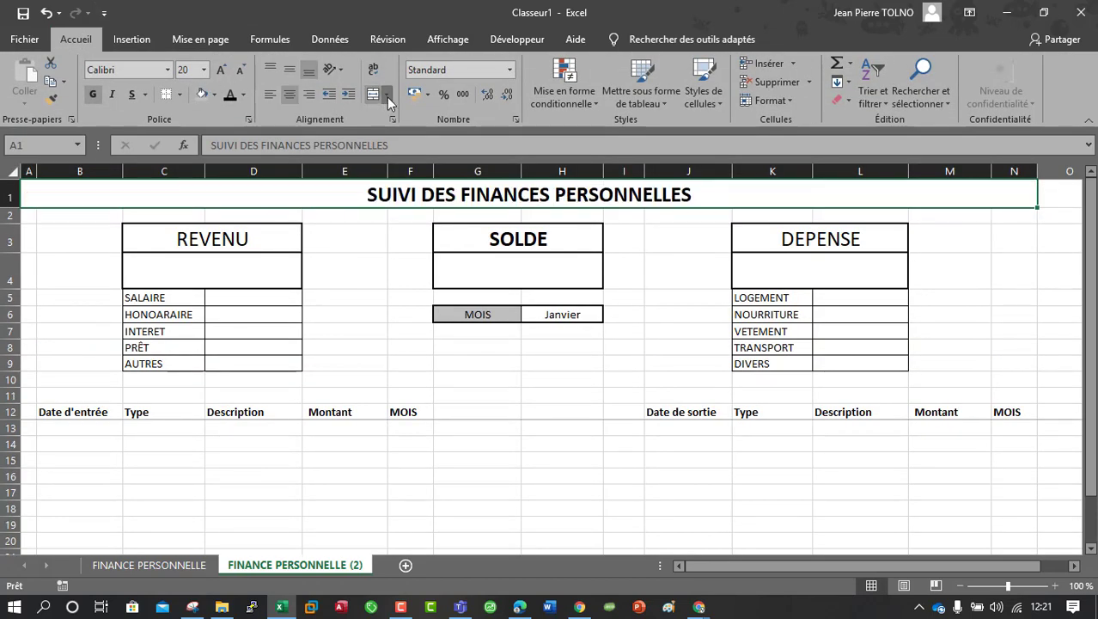
click(388, 98)
click(388, 99)
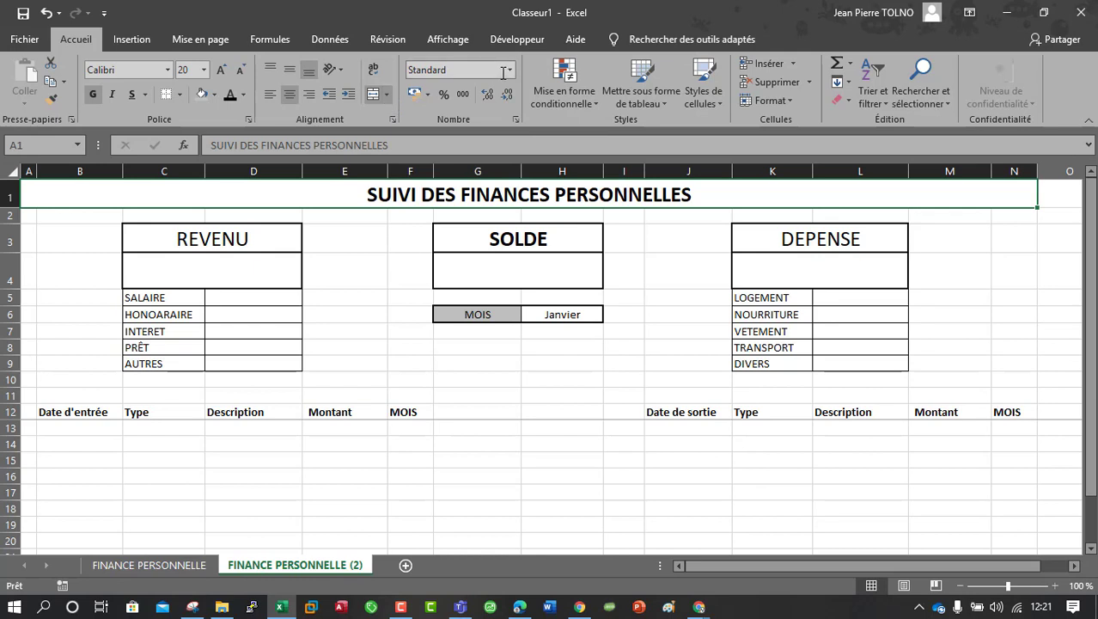
click(201, 94)
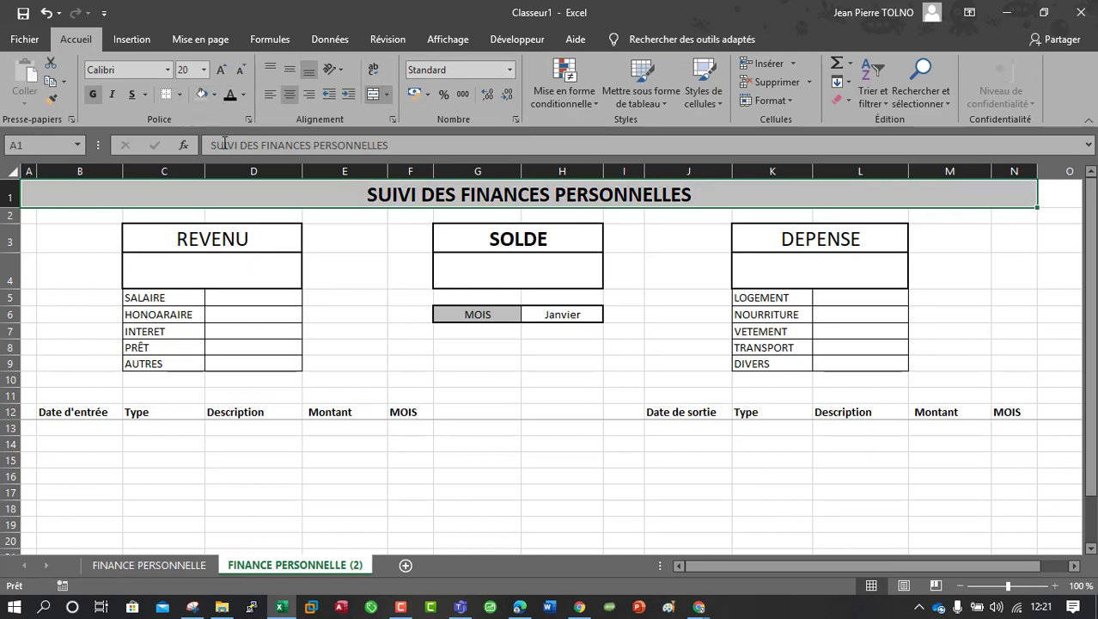
Step: Fill the REVENU header cell with standard green and the DEPENSE header cell with standard red
click(174, 242)
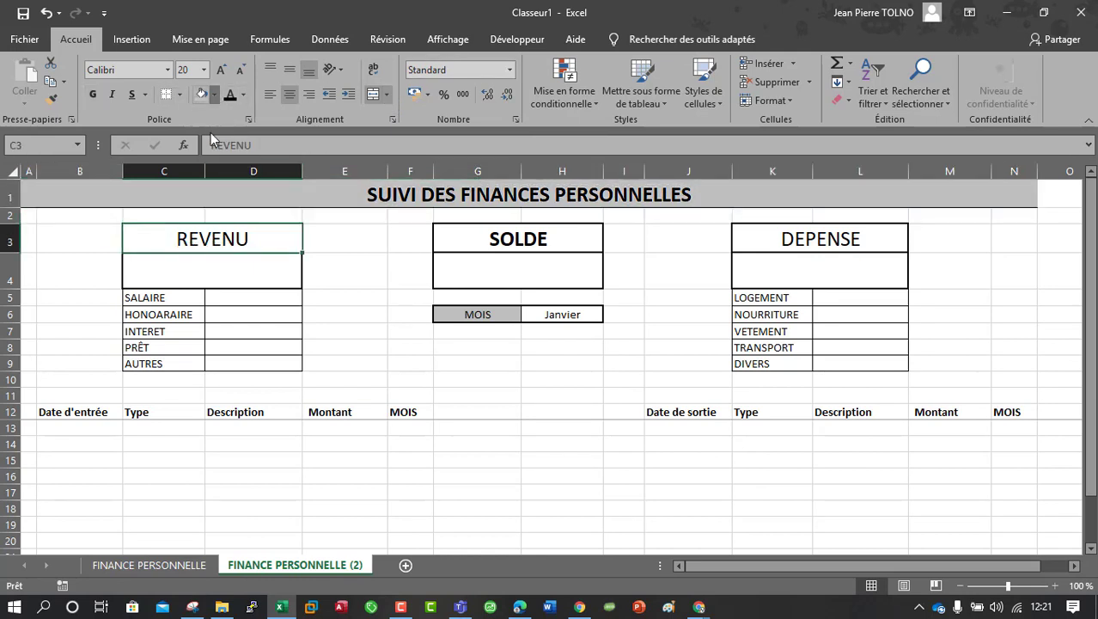
click(215, 95)
click(260, 222)
click(779, 239)
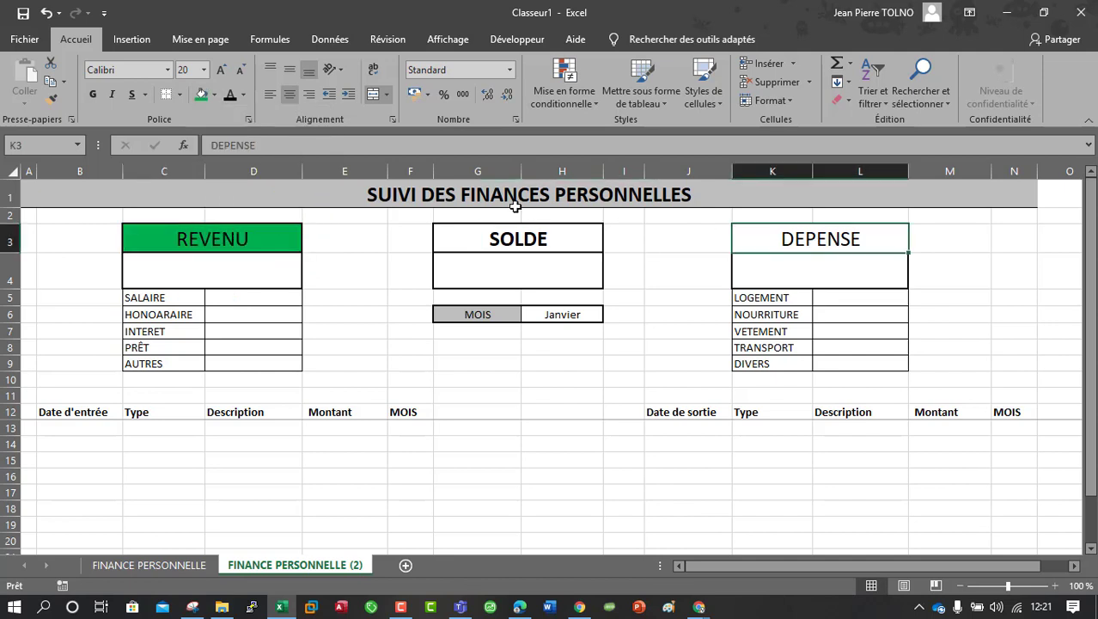
click(215, 94)
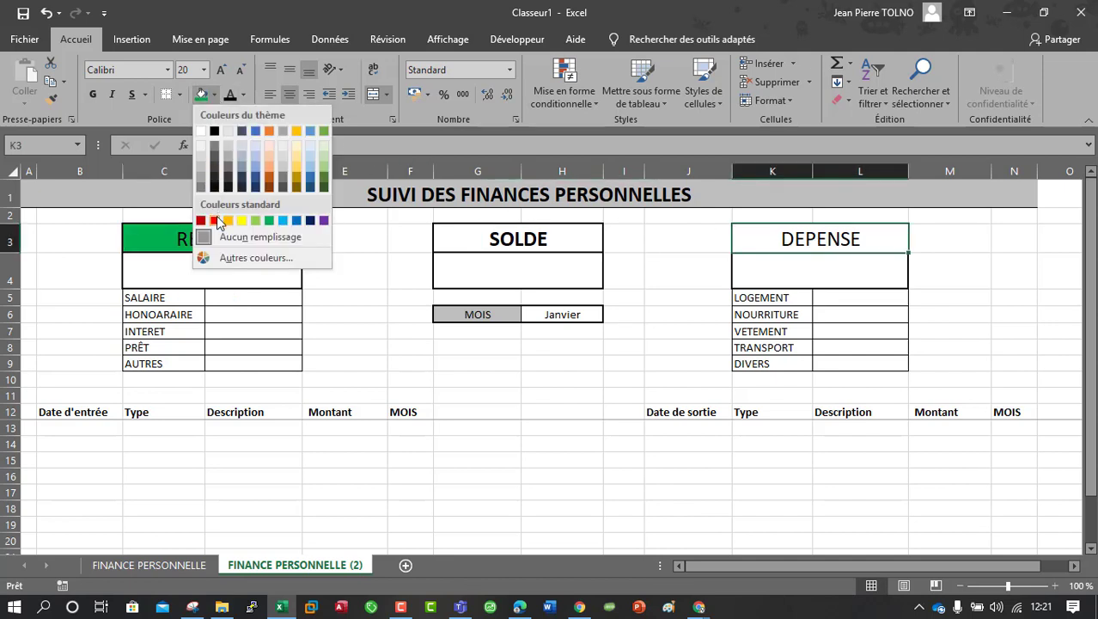
click(214, 221)
Step: Fill the SOLDE header cell with gray
click(503, 240)
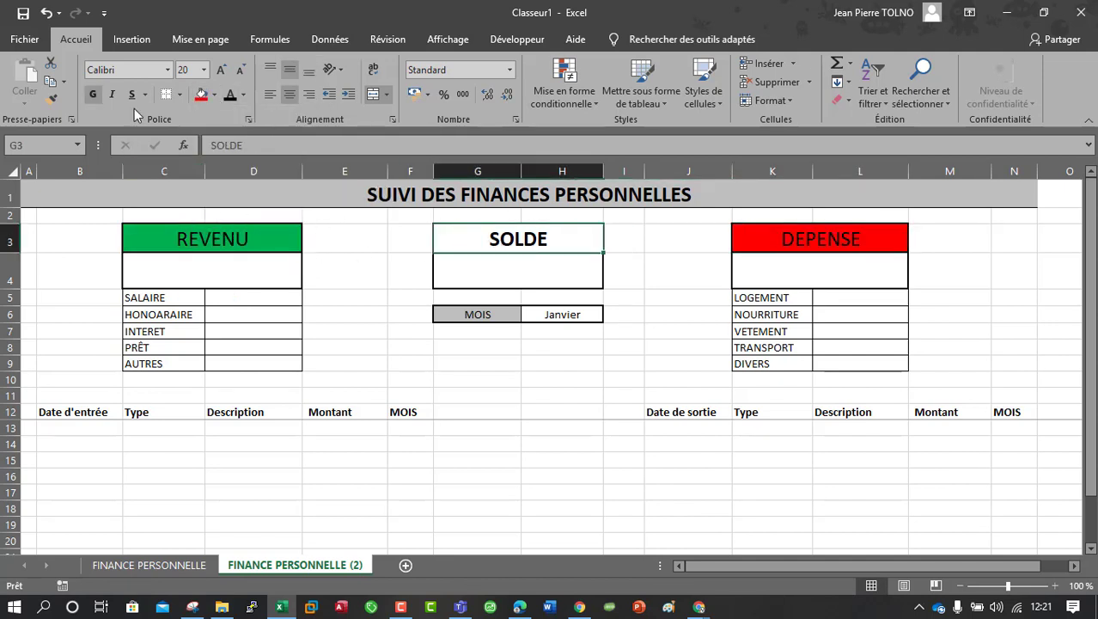
click(214, 95)
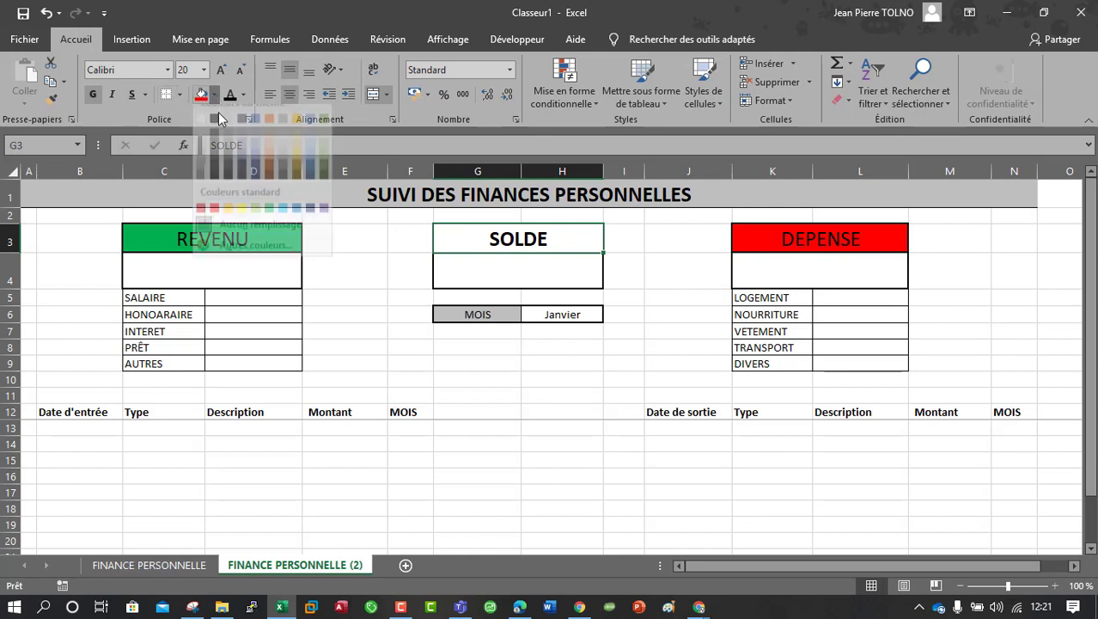
click(204, 169)
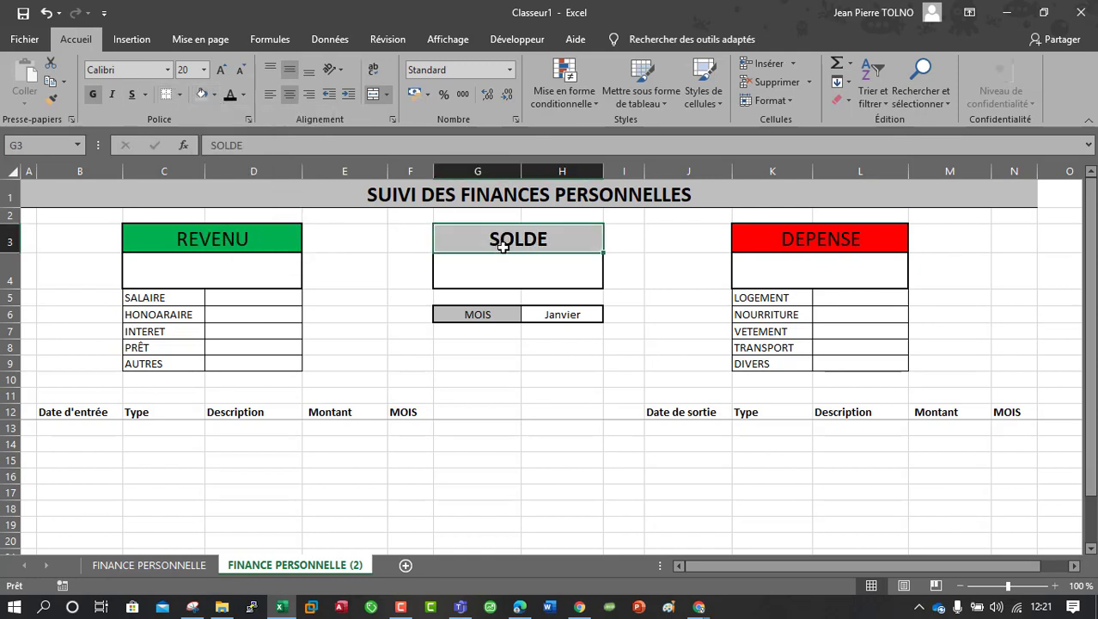
Step: Review the empty balance cell and look through the month choices in H6 without changing the selected month
click(478, 272)
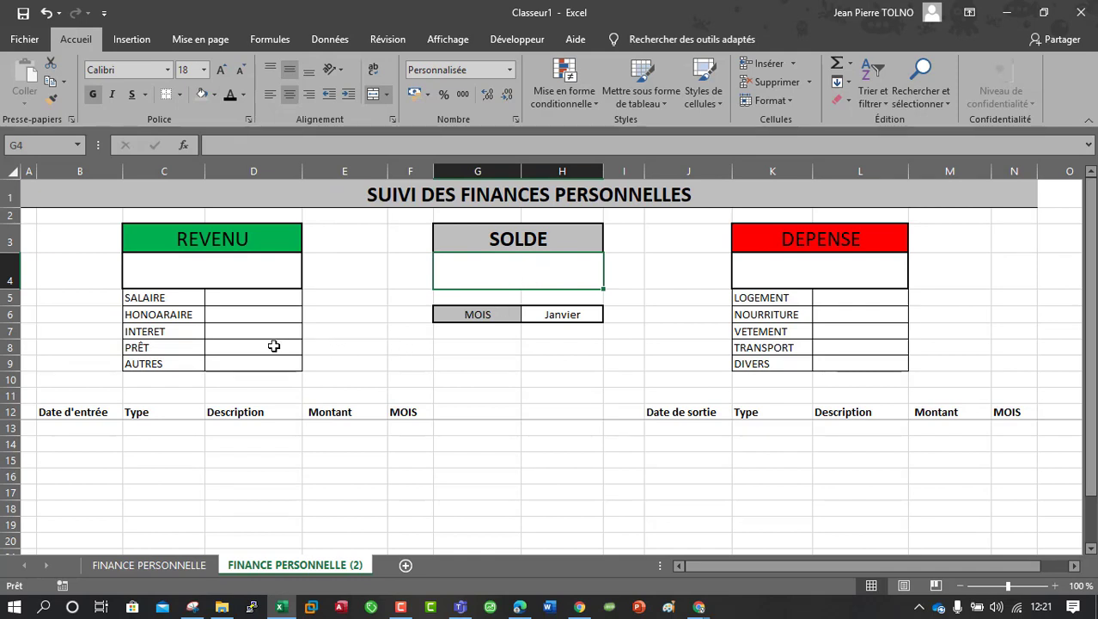
click(569, 314)
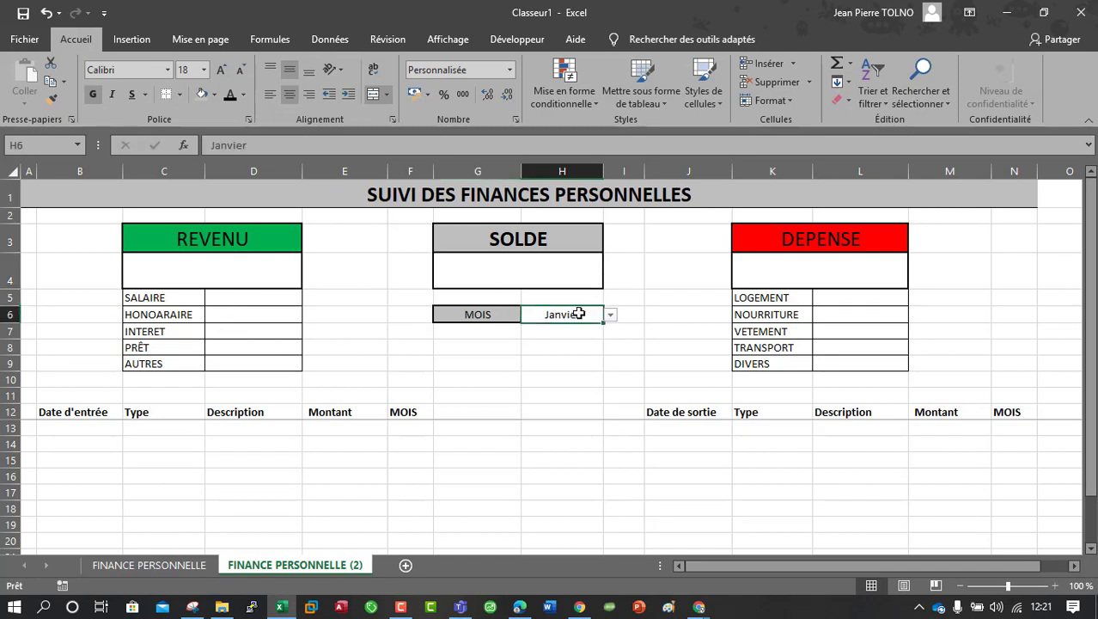
click(540, 258)
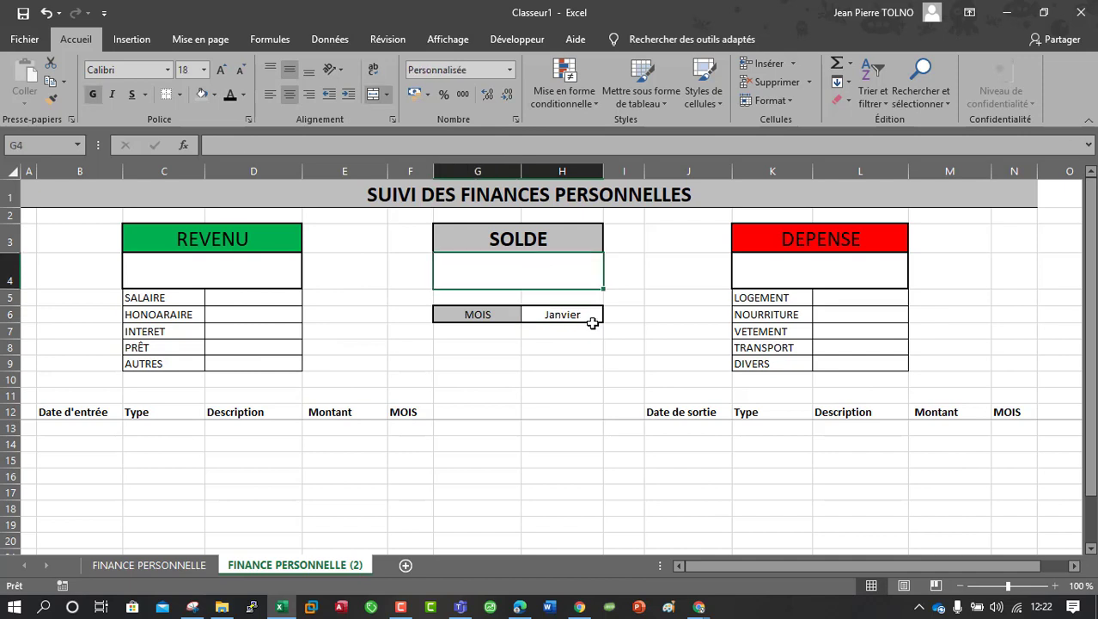
click(547, 314)
click(610, 316)
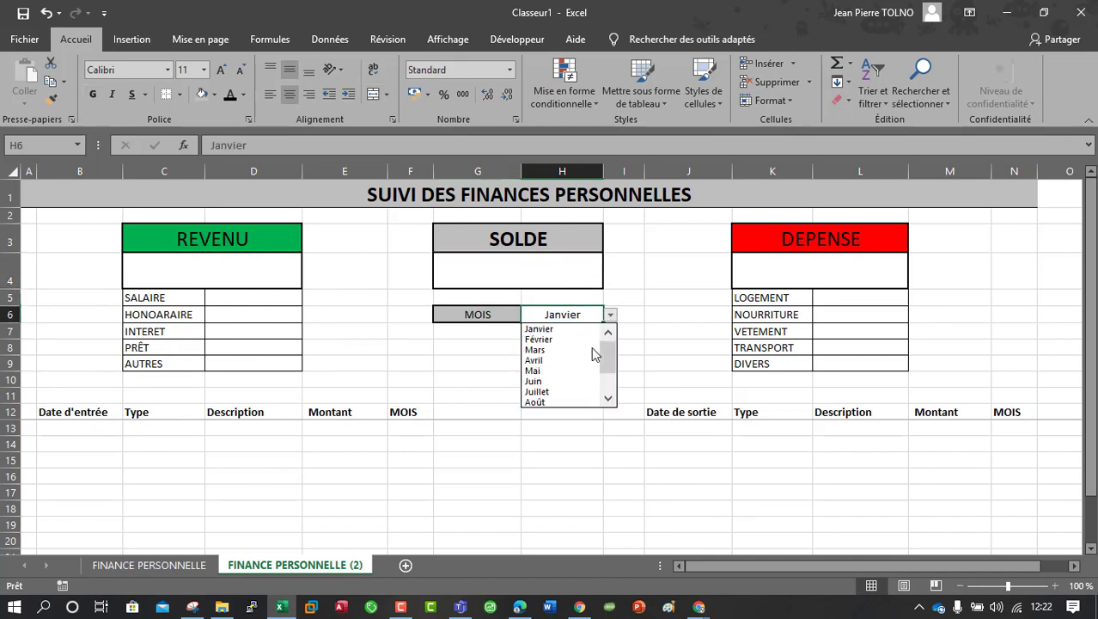
scroll(608, 351, down, 2)
click(569, 313)
Step: Add a Liste data validation to cell H9 with the source entries Papa;Maman
click(560, 347)
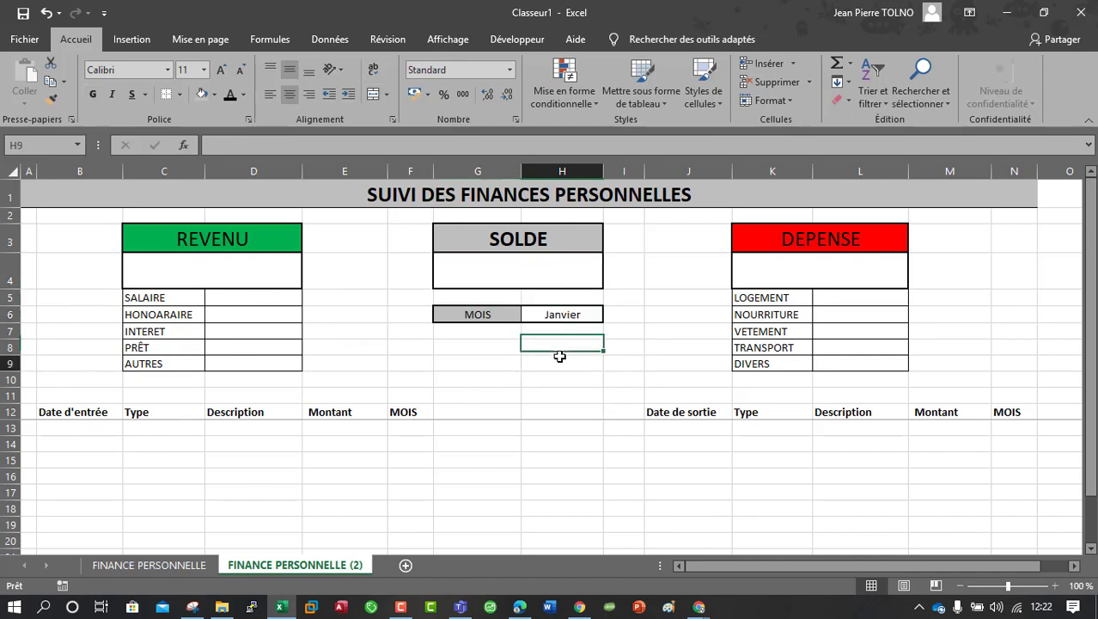
click(573, 363)
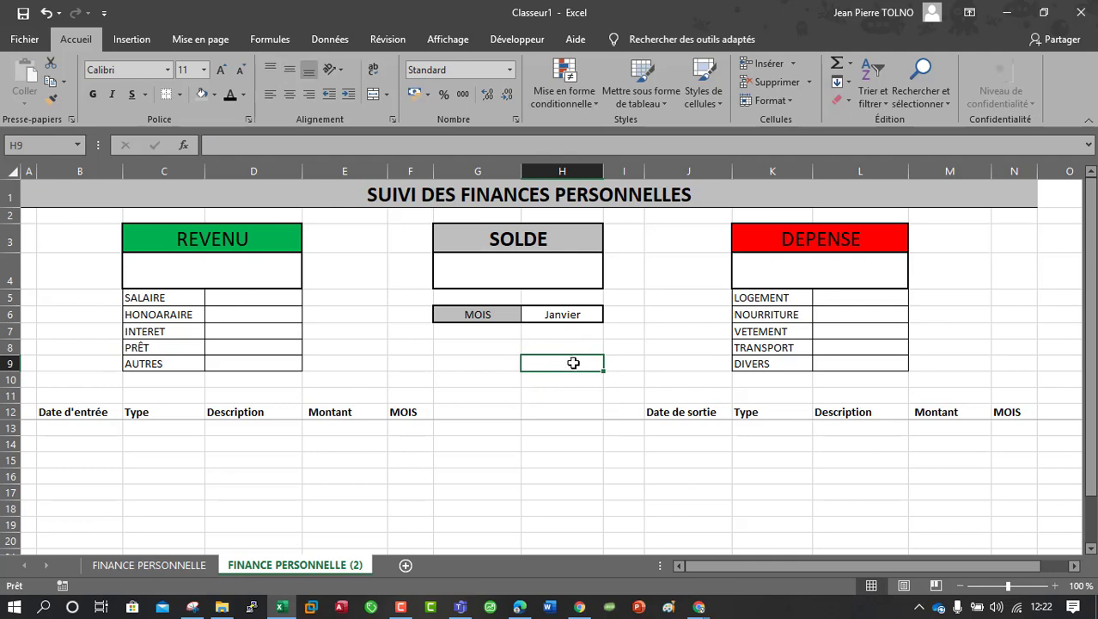
click(329, 40)
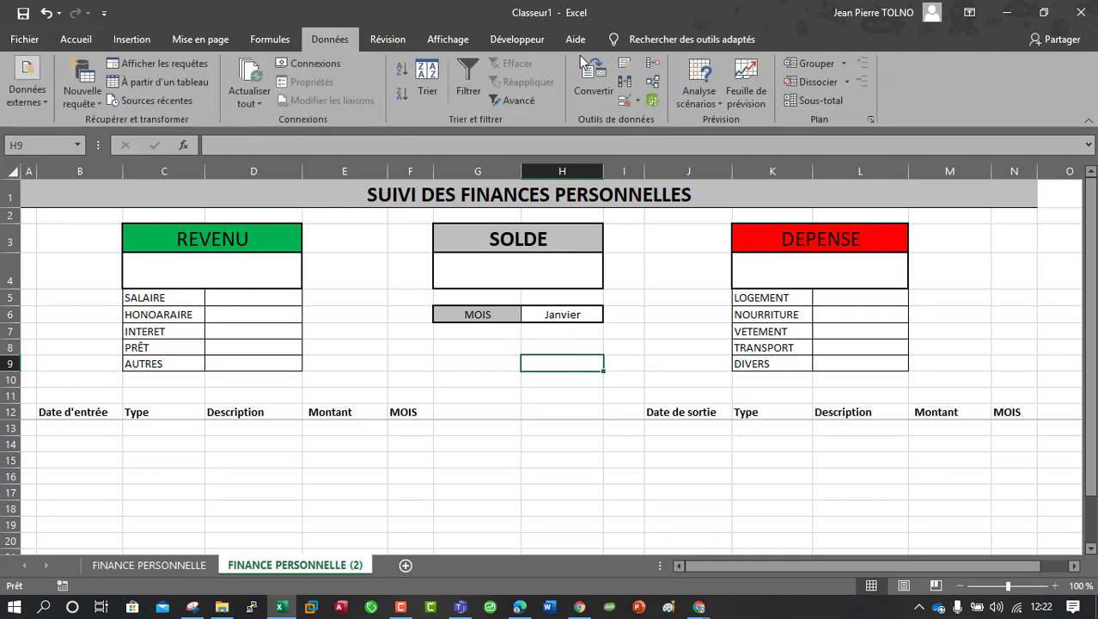
click(621, 103)
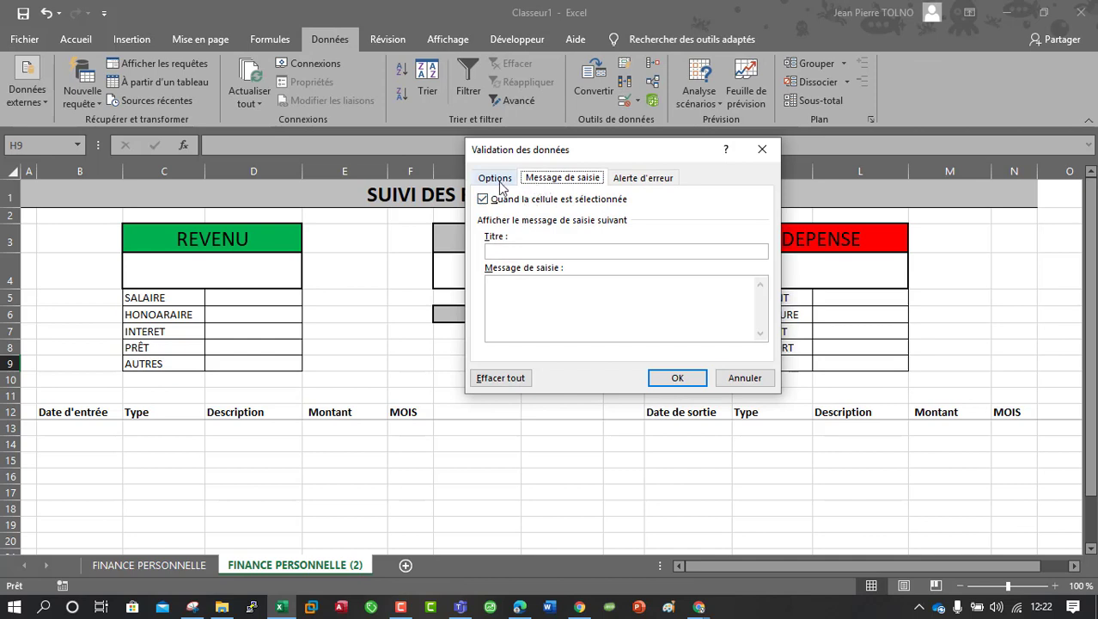
click(497, 178)
click(546, 230)
click(514, 275)
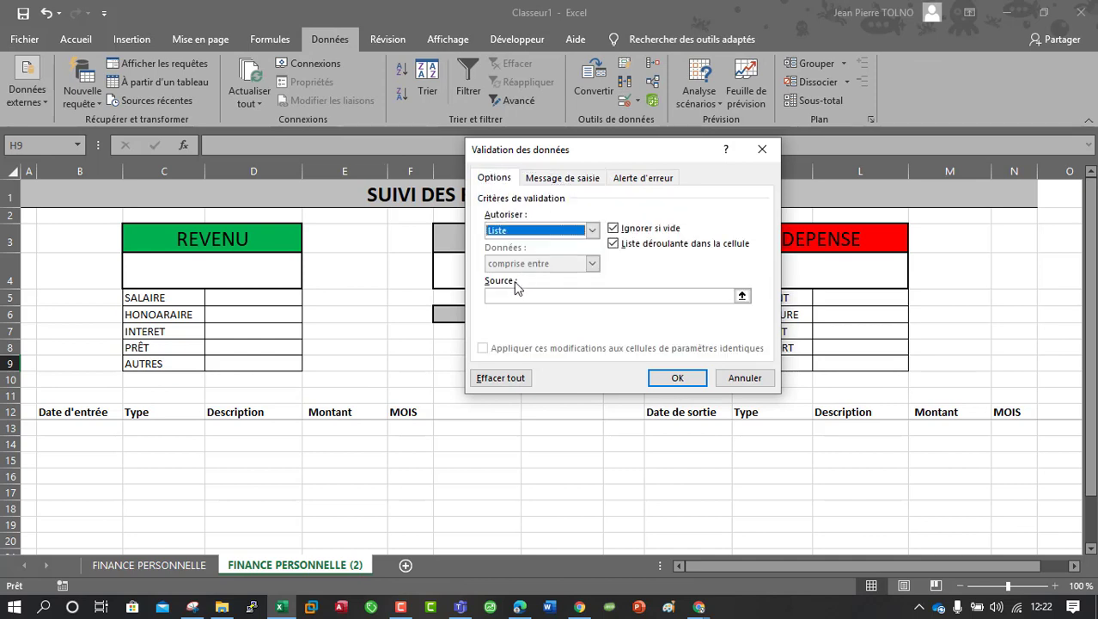
click(514, 294)
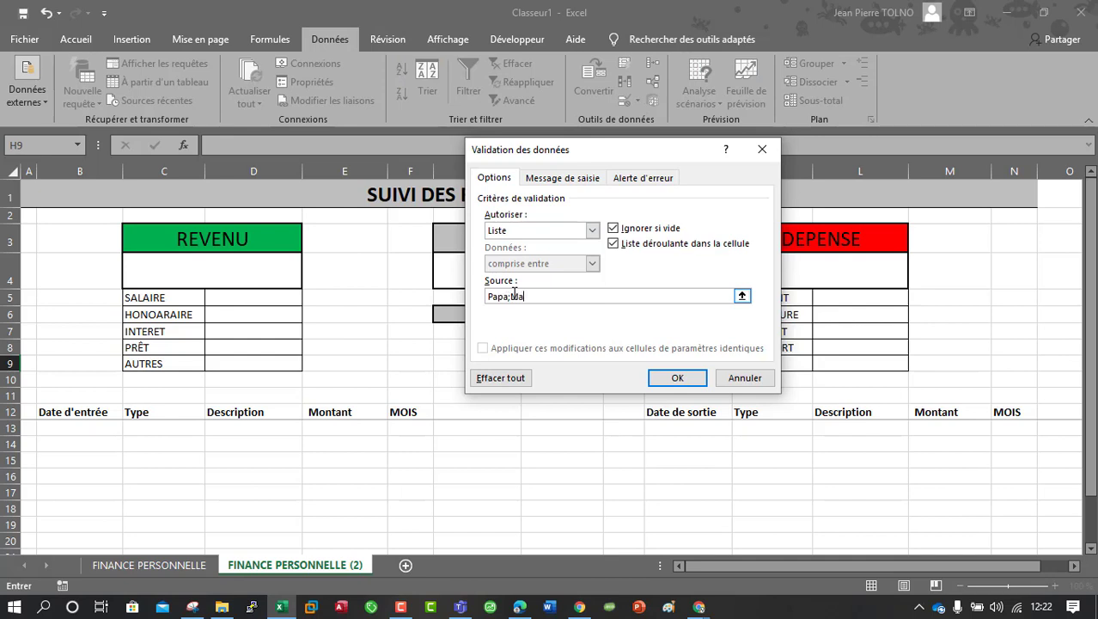
key(Return)
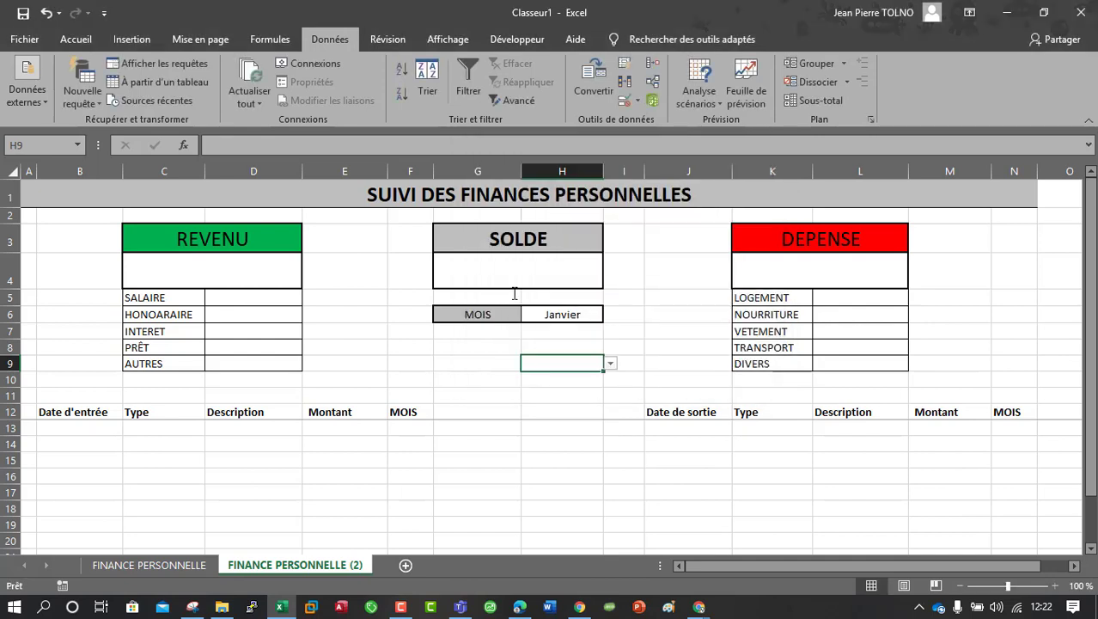
Step: Test the drop-down list in H9 by choosing Maman
click(610, 364)
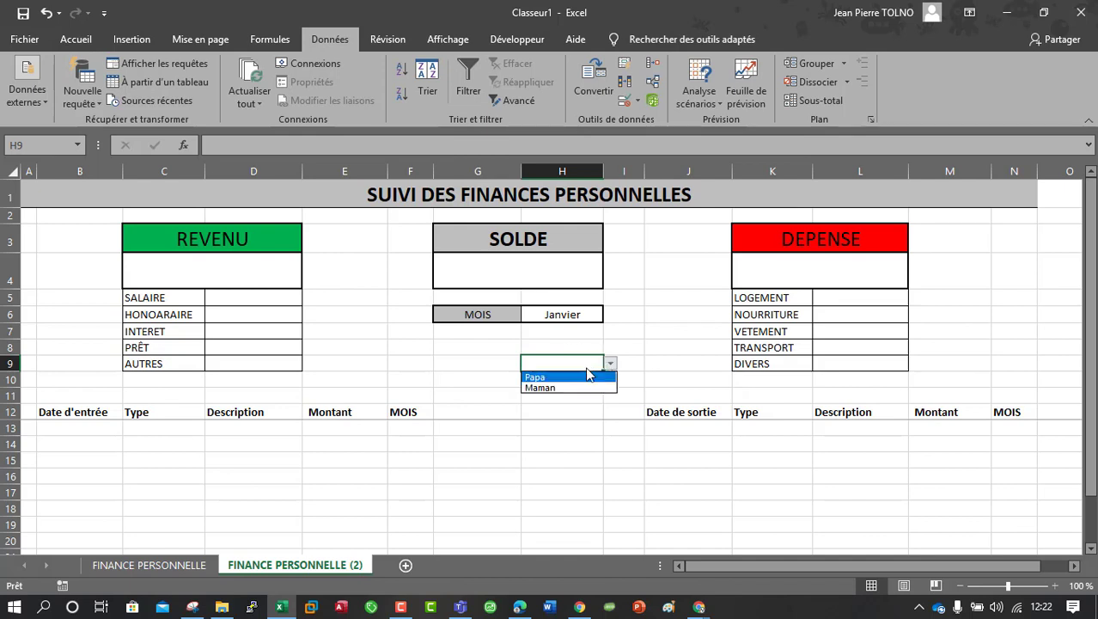
click(584, 388)
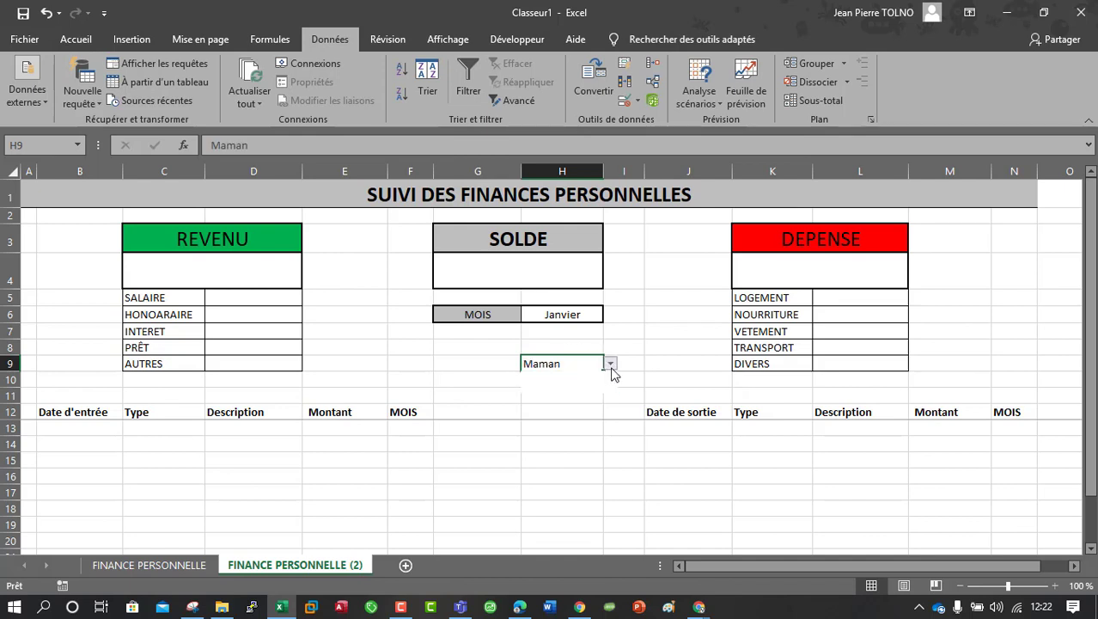
click(609, 364)
click(579, 389)
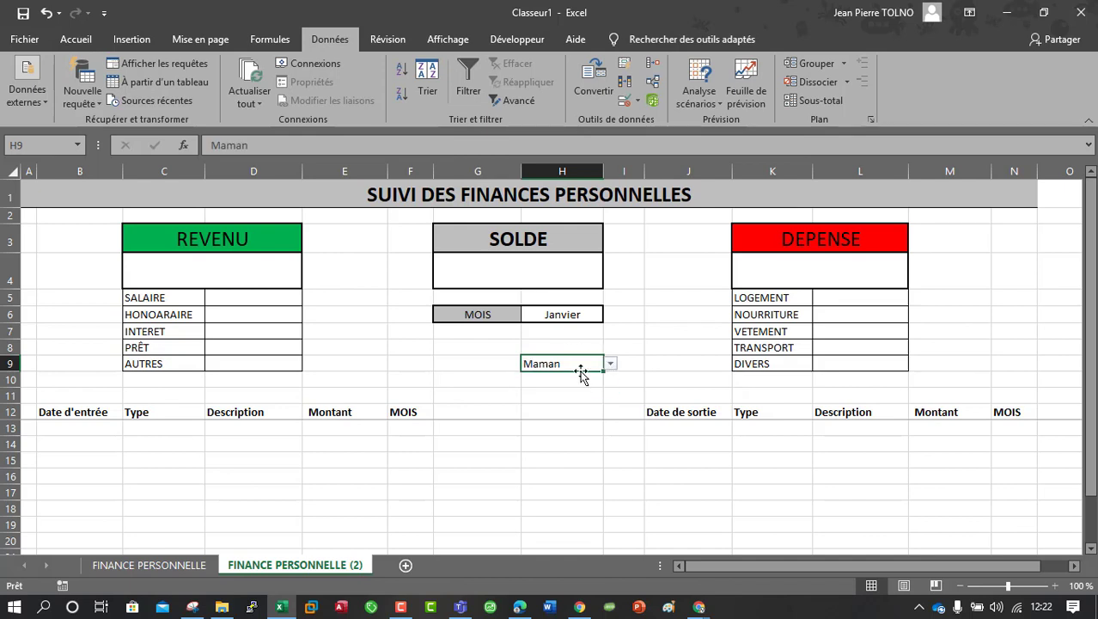
Step: Clear the data validation from H9 and delete the cell's content
click(624, 108)
click(502, 377)
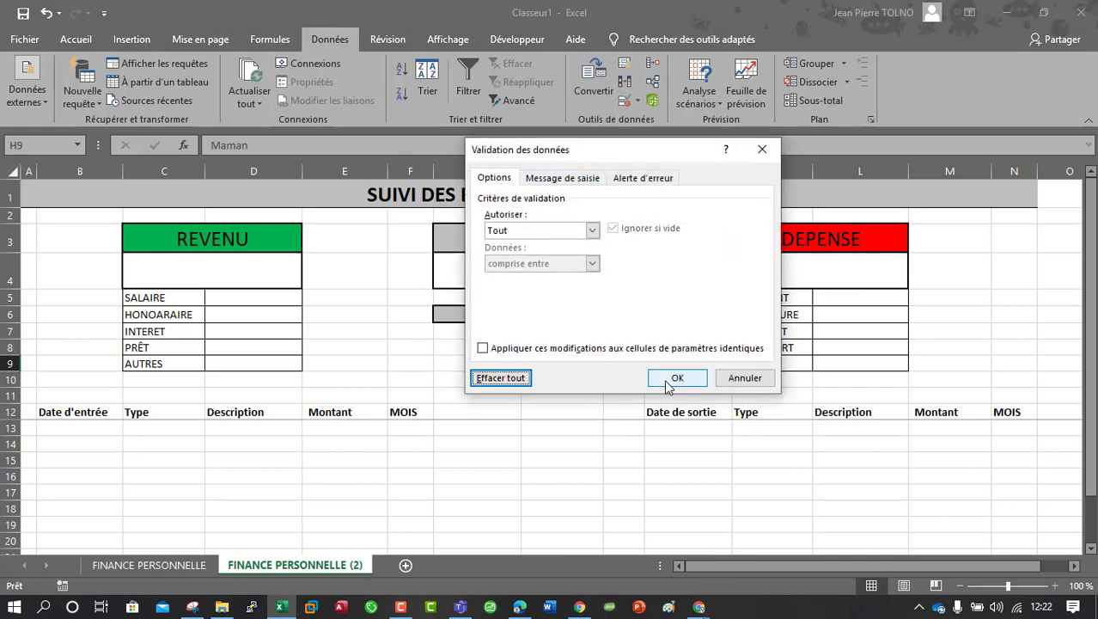
key(Return)
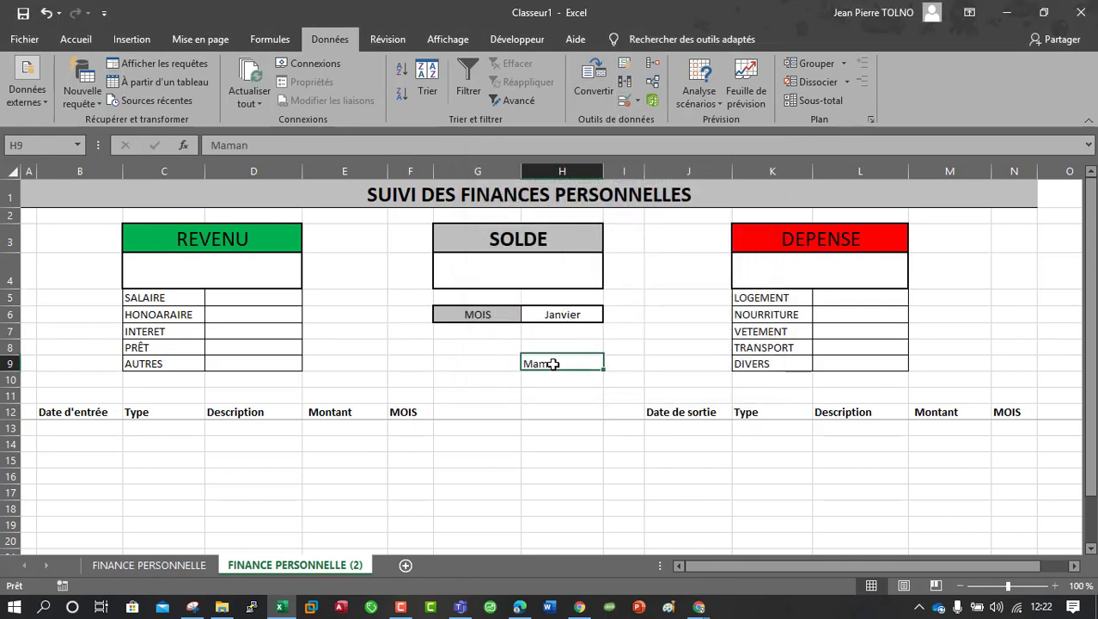
key(Delete)
Step: Examine the list source of the month cell H6 in its data validation settings without changing it
click(549, 317)
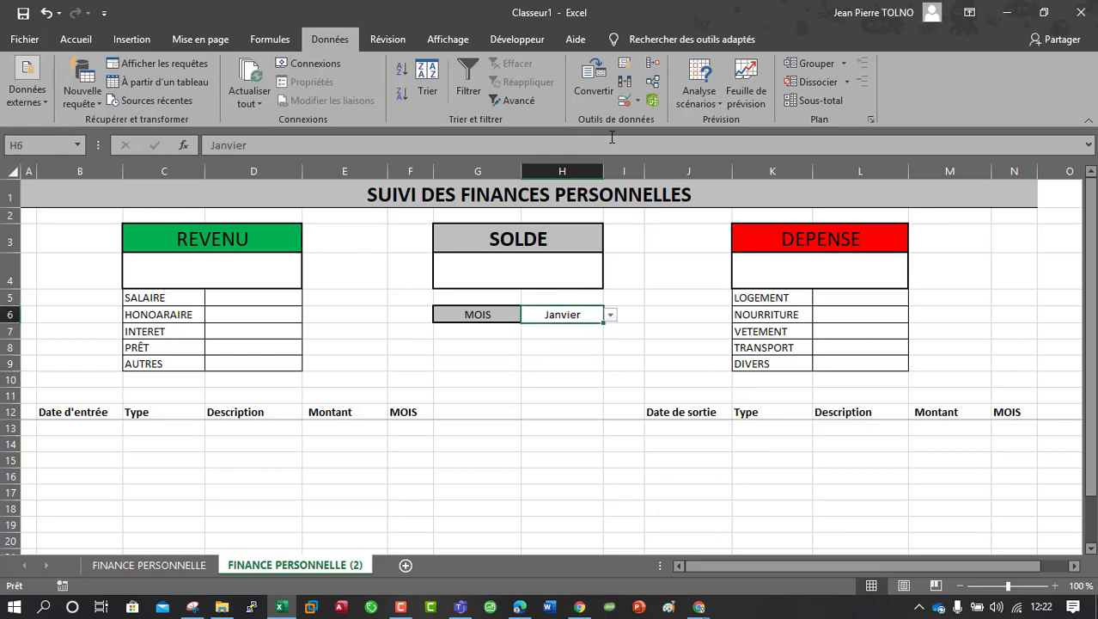
click(625, 101)
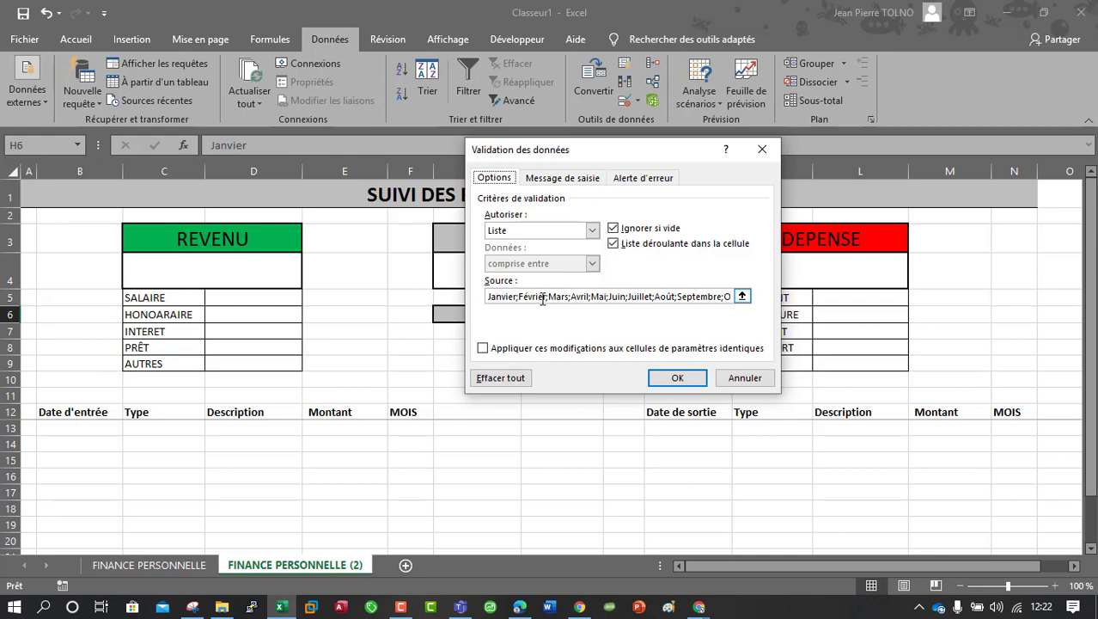
click(763, 150)
Step: Review the Description header and the income categories from SALAIRE to AUTRES in C5:C9
click(275, 410)
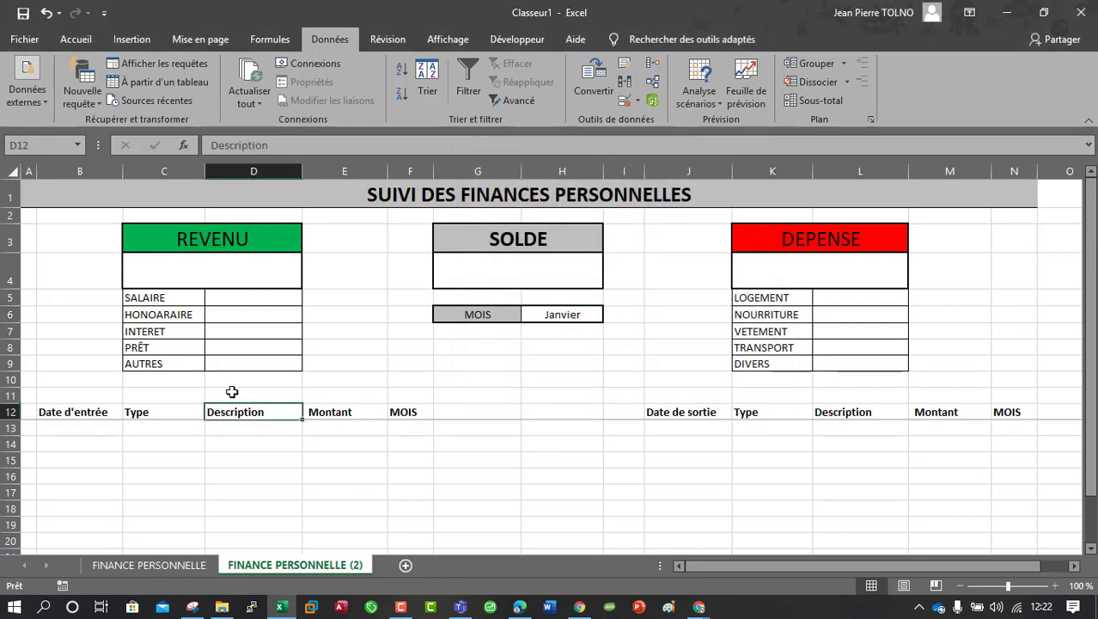
drag(163, 303, 159, 361)
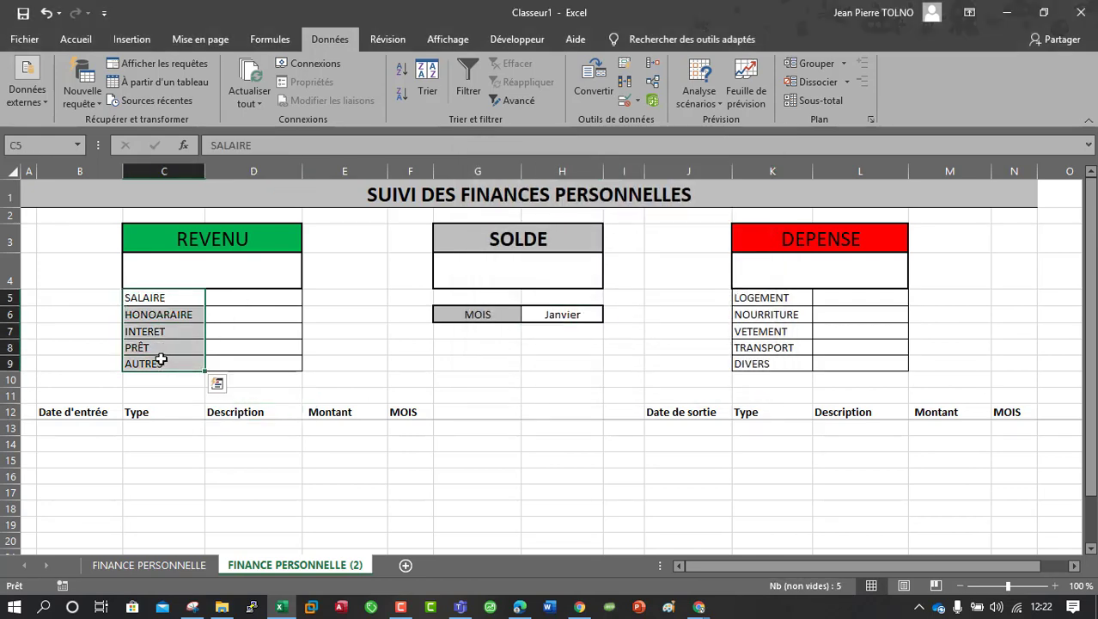
click(240, 489)
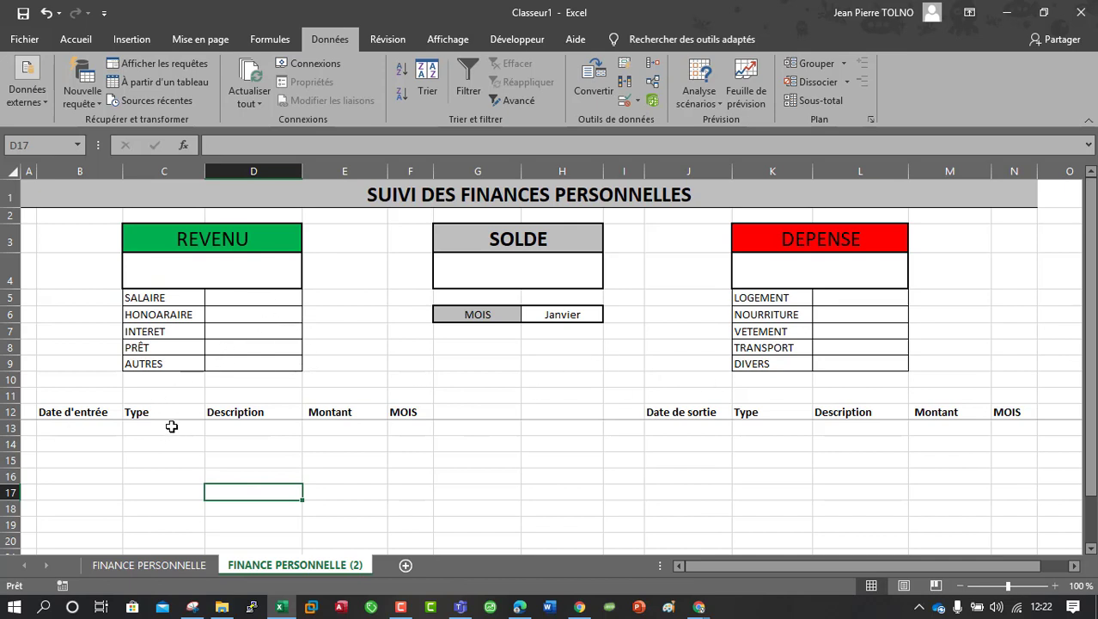
Step: Extend the income Type drop-down list, sourced from $C$5:$C$10, to the selected Type cells from C13 downward
drag(172, 427, 193, 526)
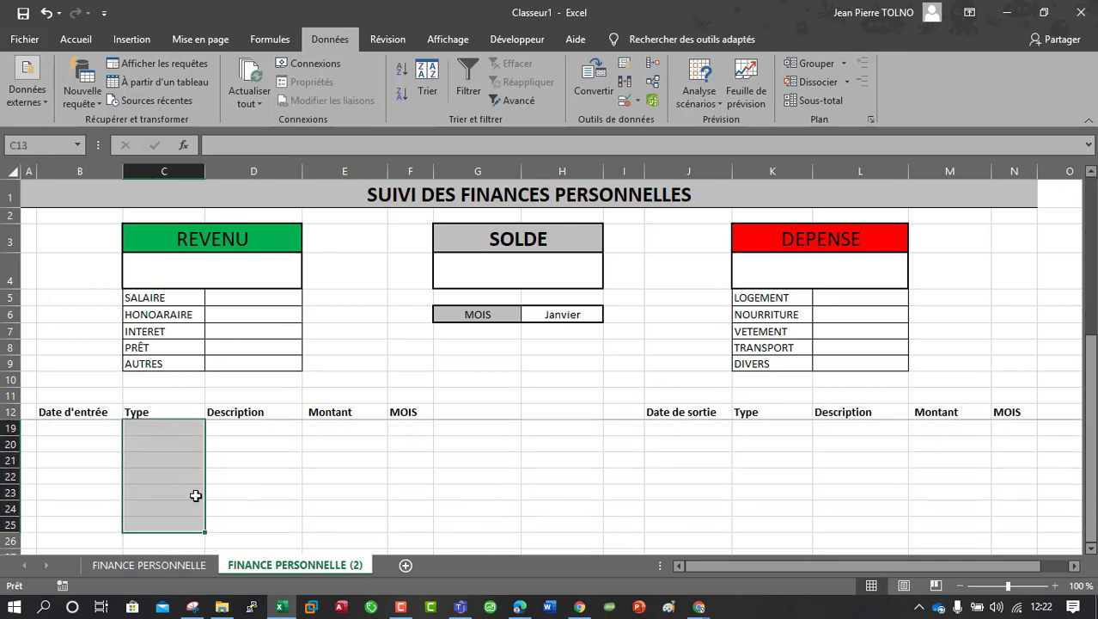
scroll(199, 478, up, 2)
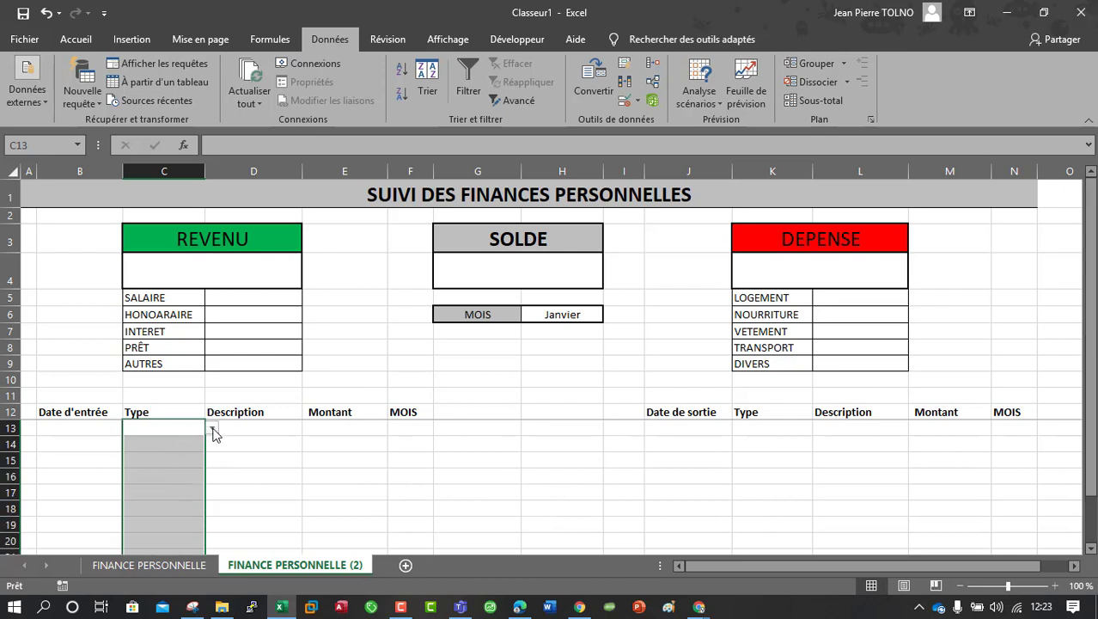
click(212, 428)
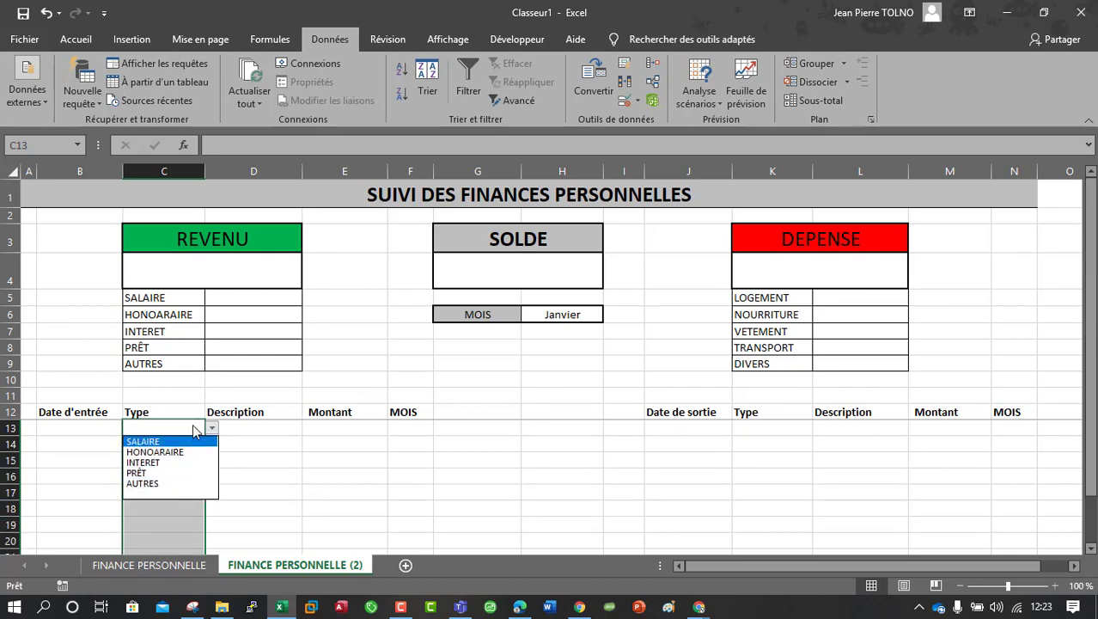
click(193, 427)
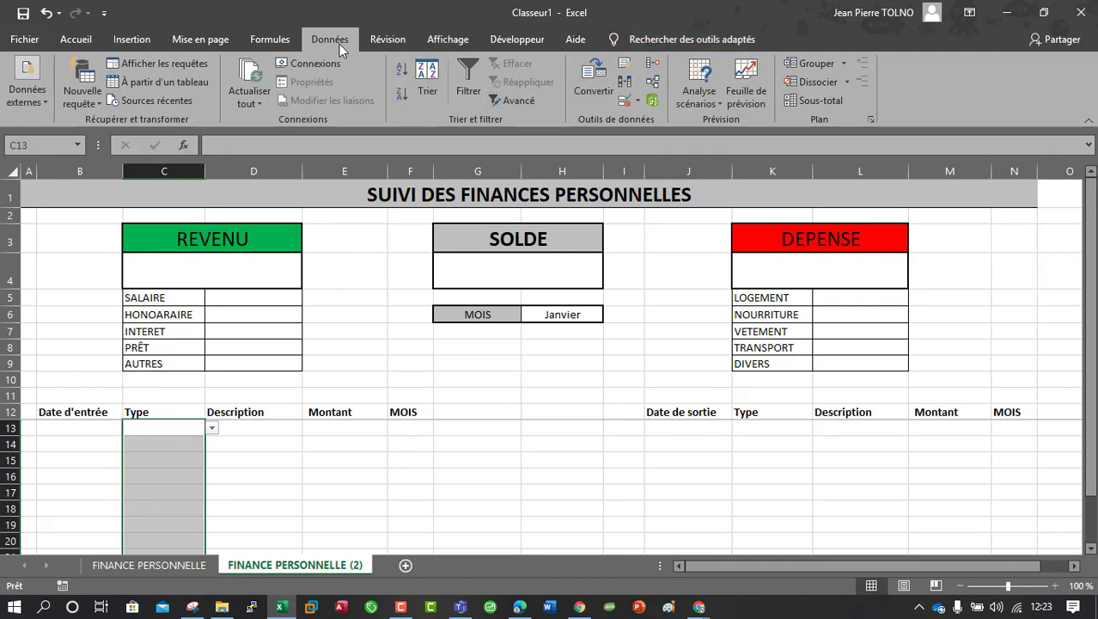
click(625, 100)
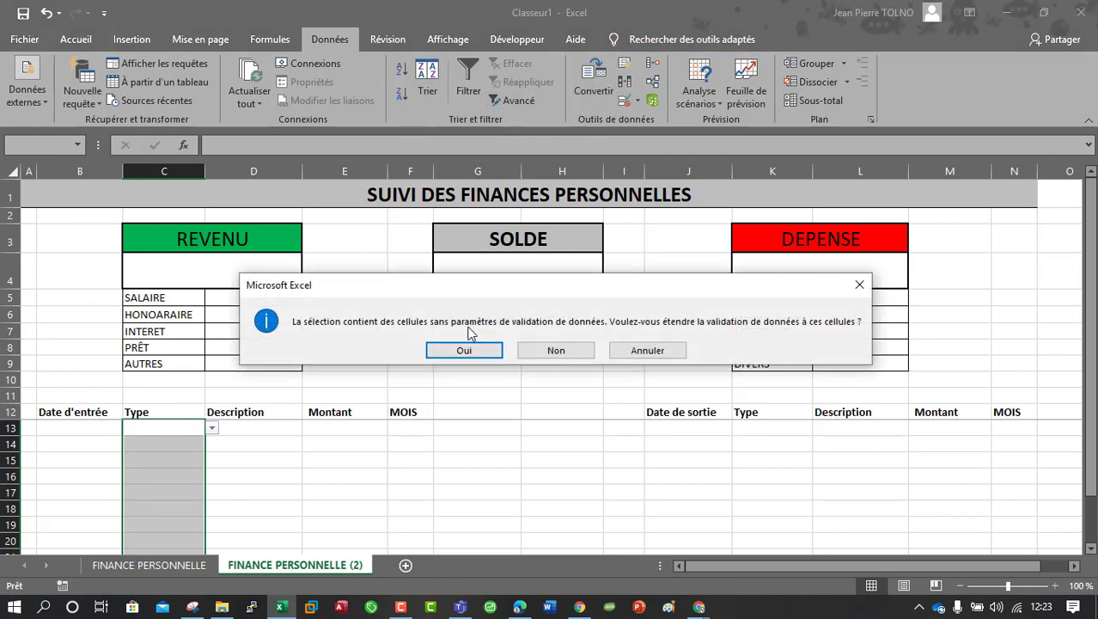
click(463, 351)
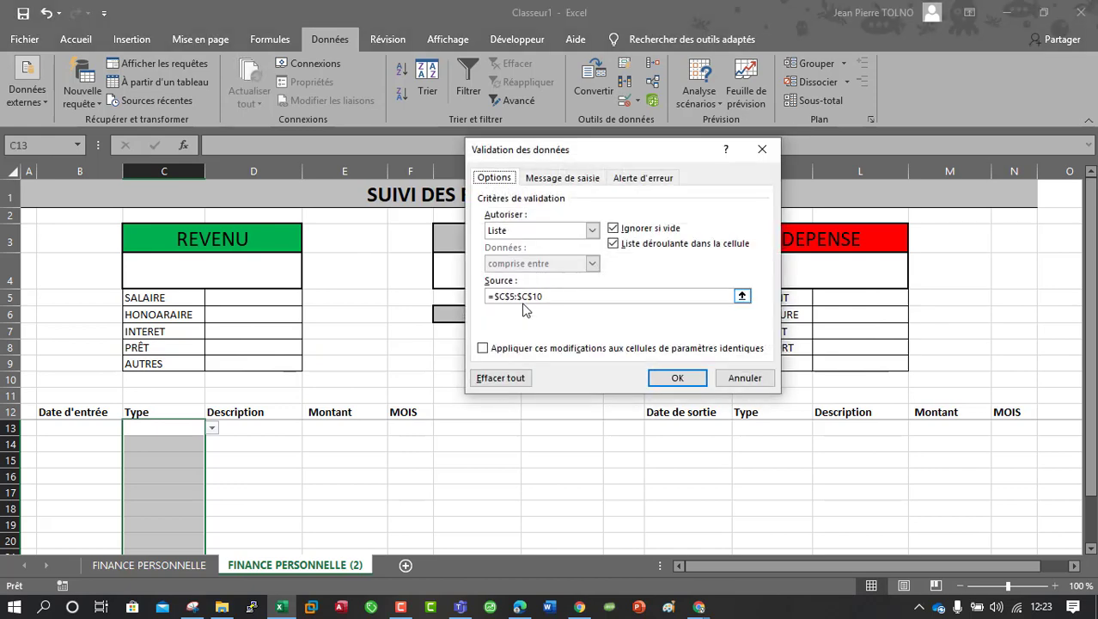
click(547, 297)
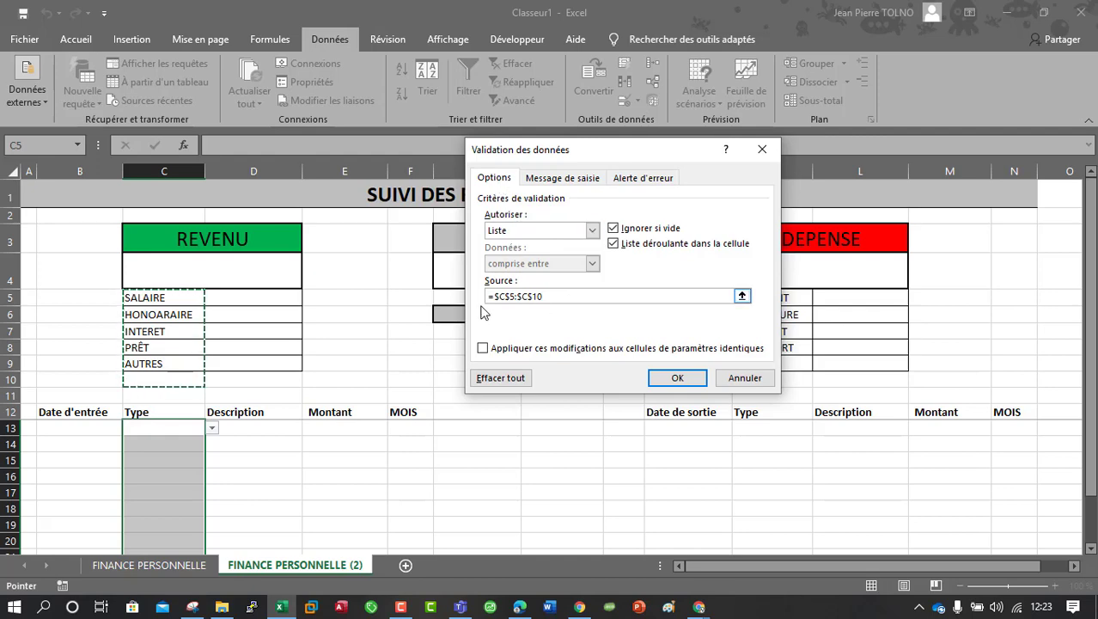
click(676, 378)
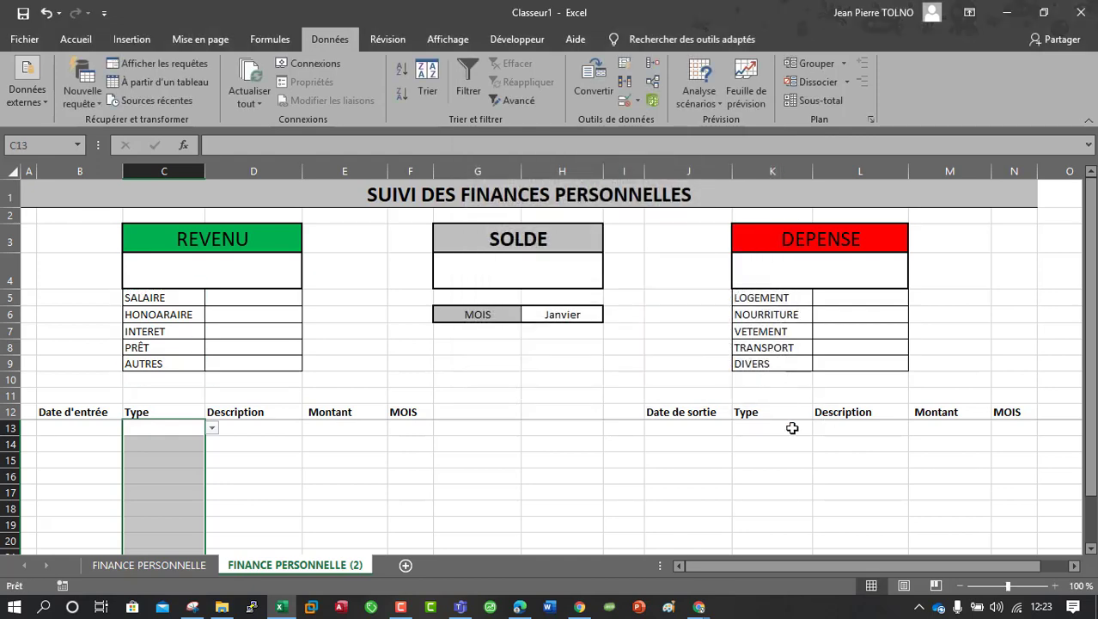
Step: Extend the expense Type drop-down list, sourced from $K$5:$K$9, to the cells K13:K20
drag(792, 429, 799, 545)
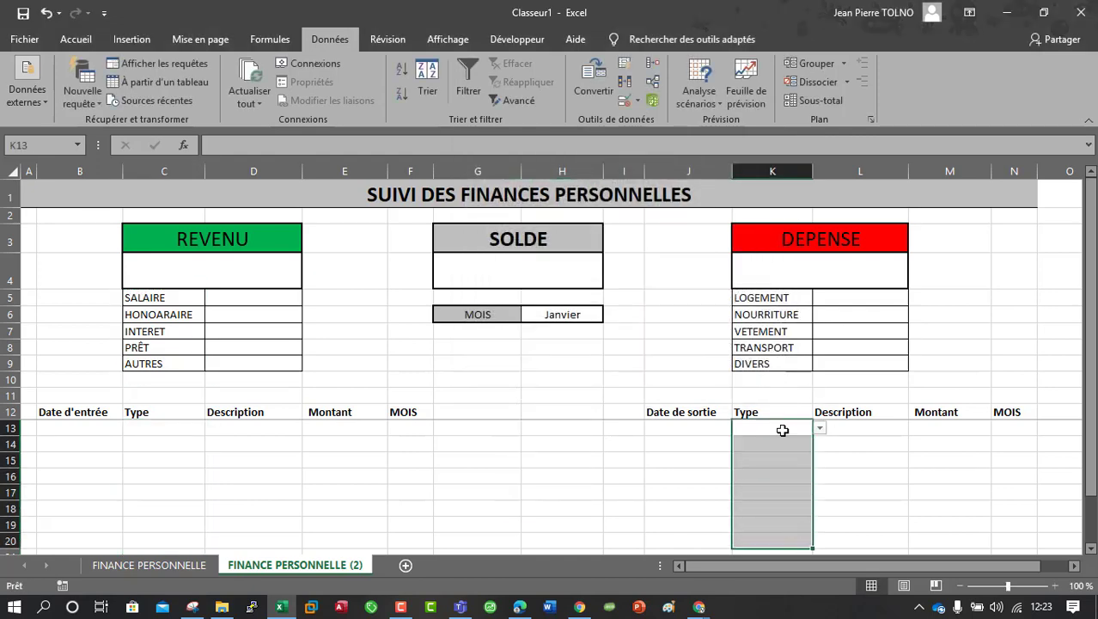
click(624, 101)
click(478, 349)
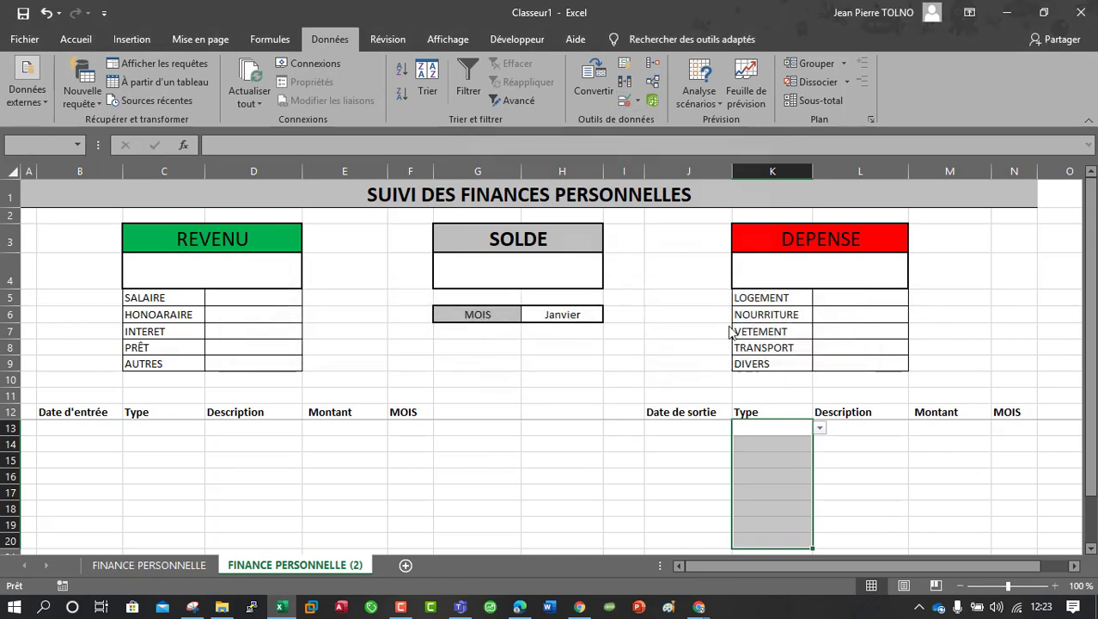
click(590, 296)
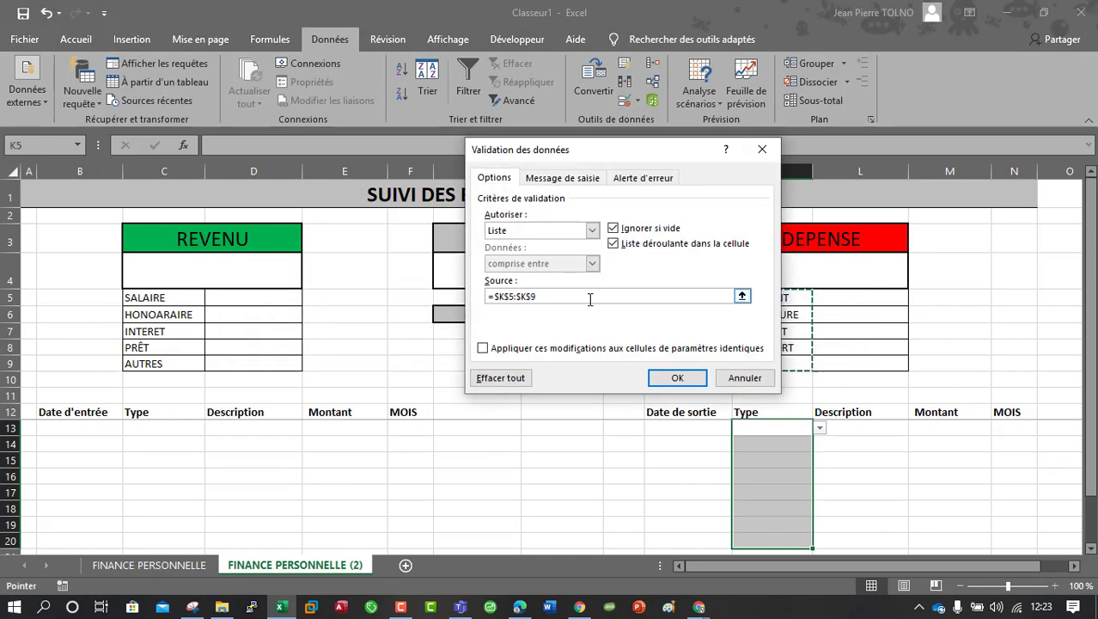
click(684, 379)
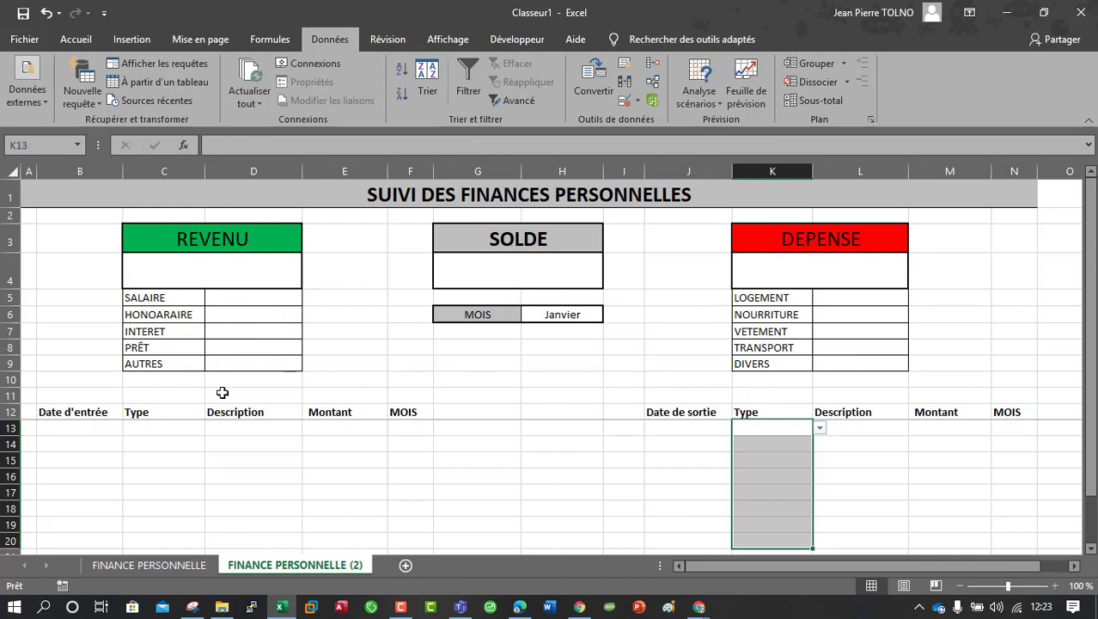
Step: Enter the date 01/01/2021 and choose SALAIRE as the type in the first income row, row 13
click(90, 426)
text(1)
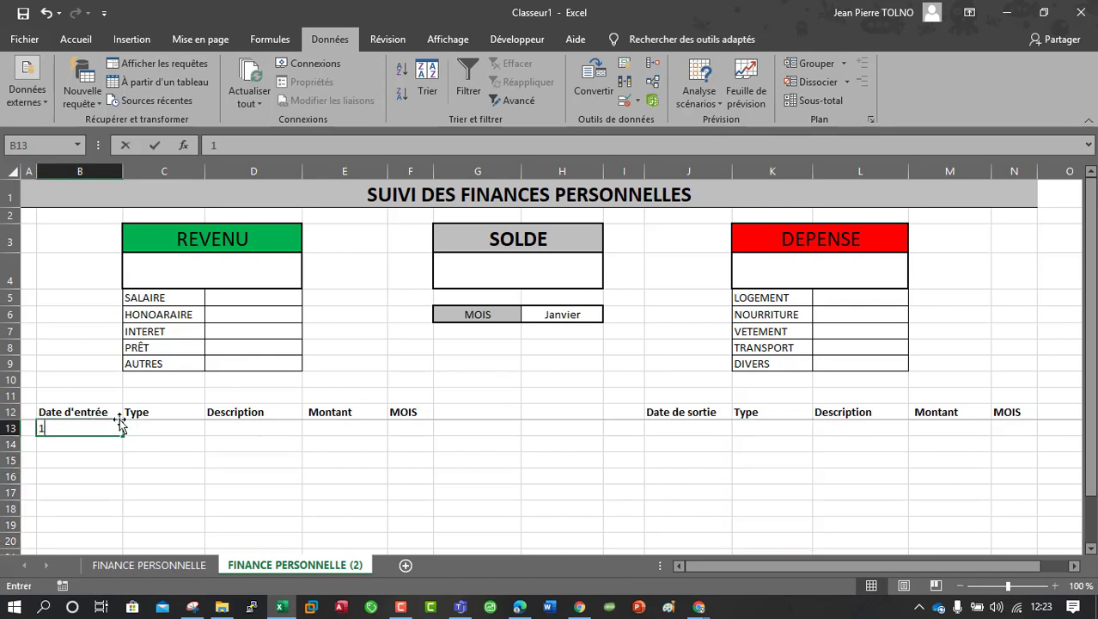
text(-1-2021)
key(Return)
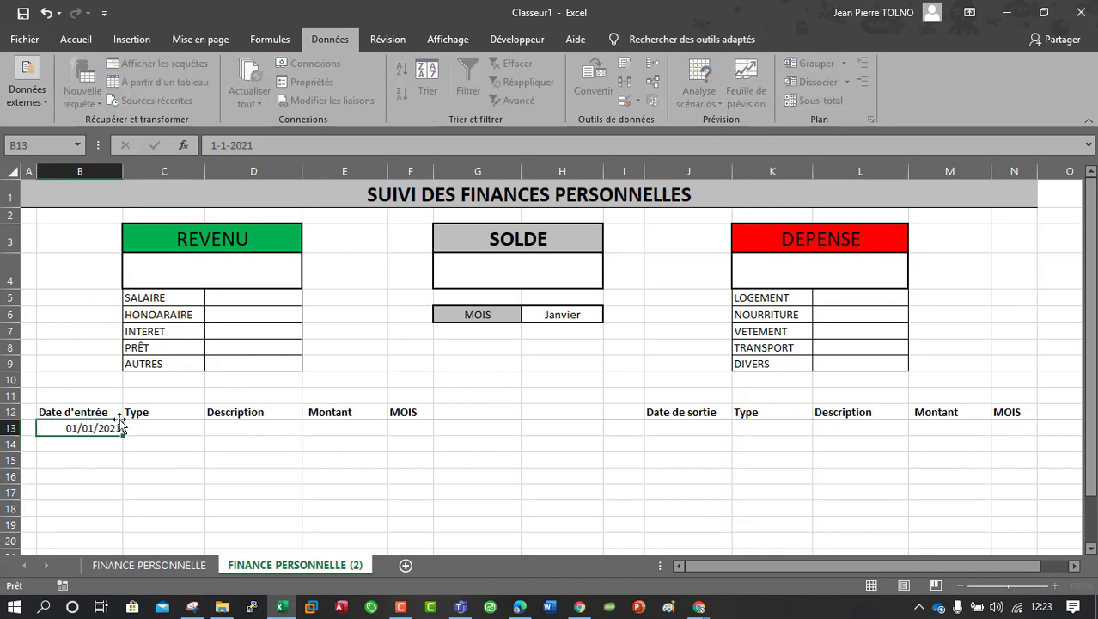
click(142, 427)
click(212, 434)
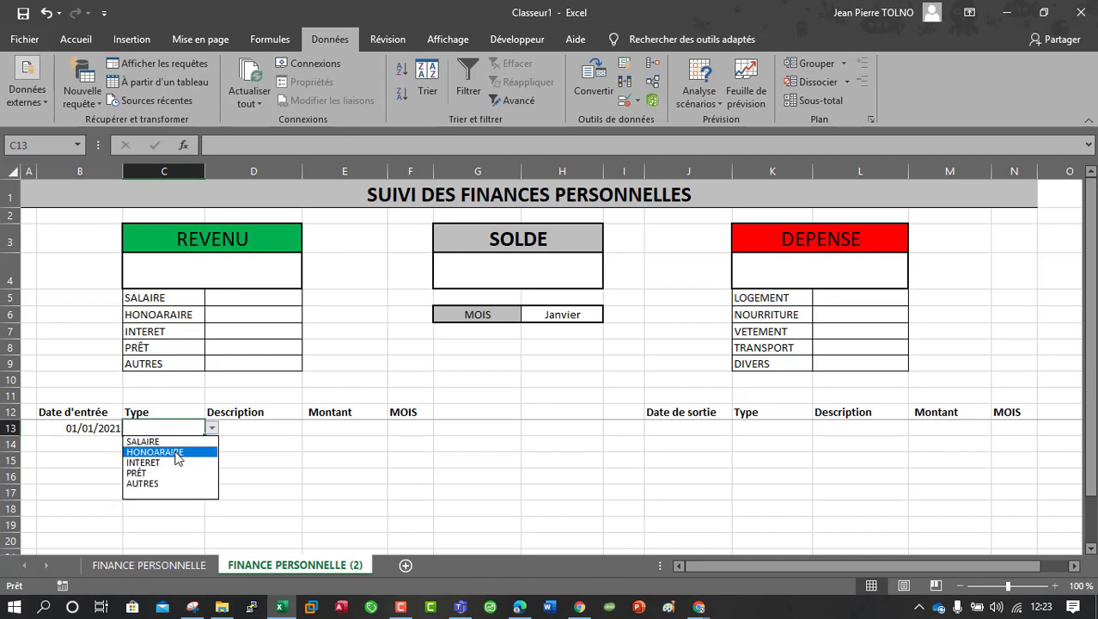
click(147, 441)
Step: Fill in the first income row's description as Sal Déc and its amount as 3000000
click(249, 432)
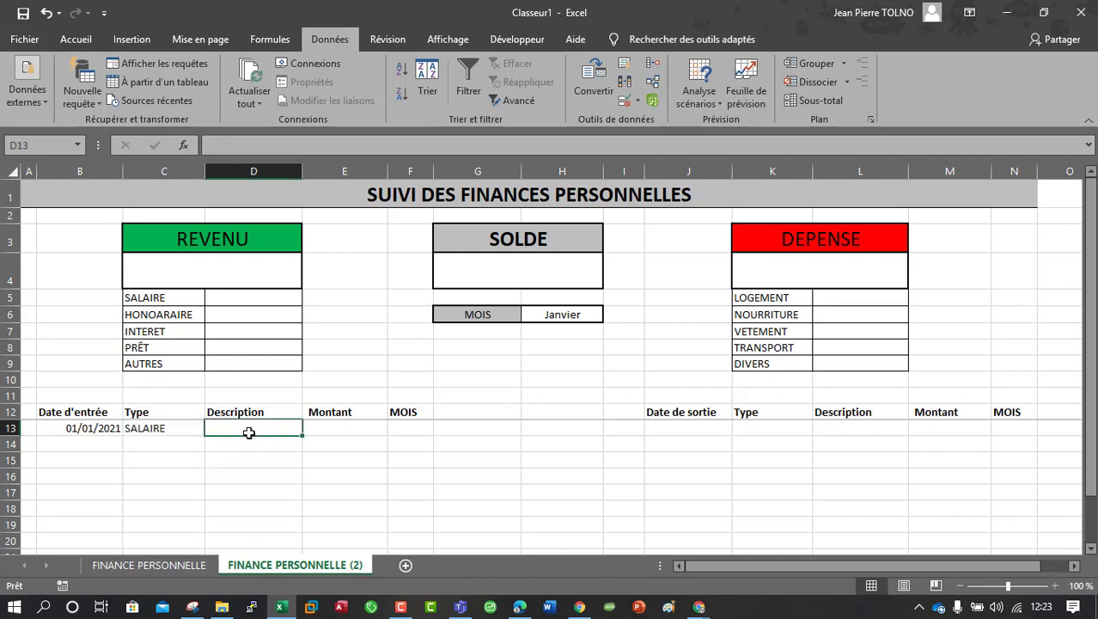
text(Sal Déc)
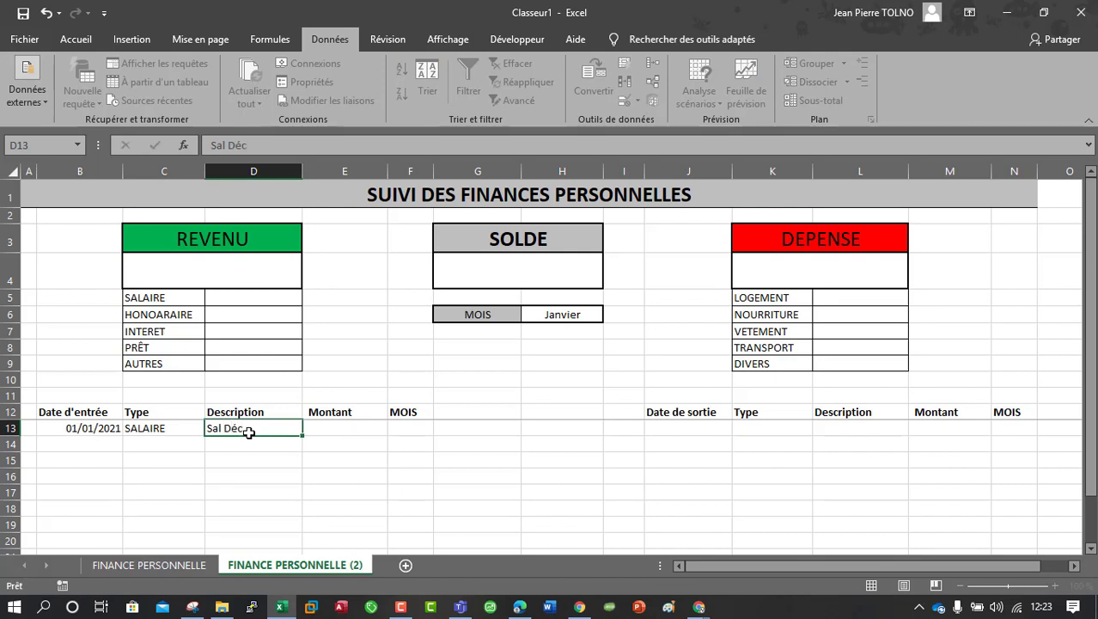
key(Tab)
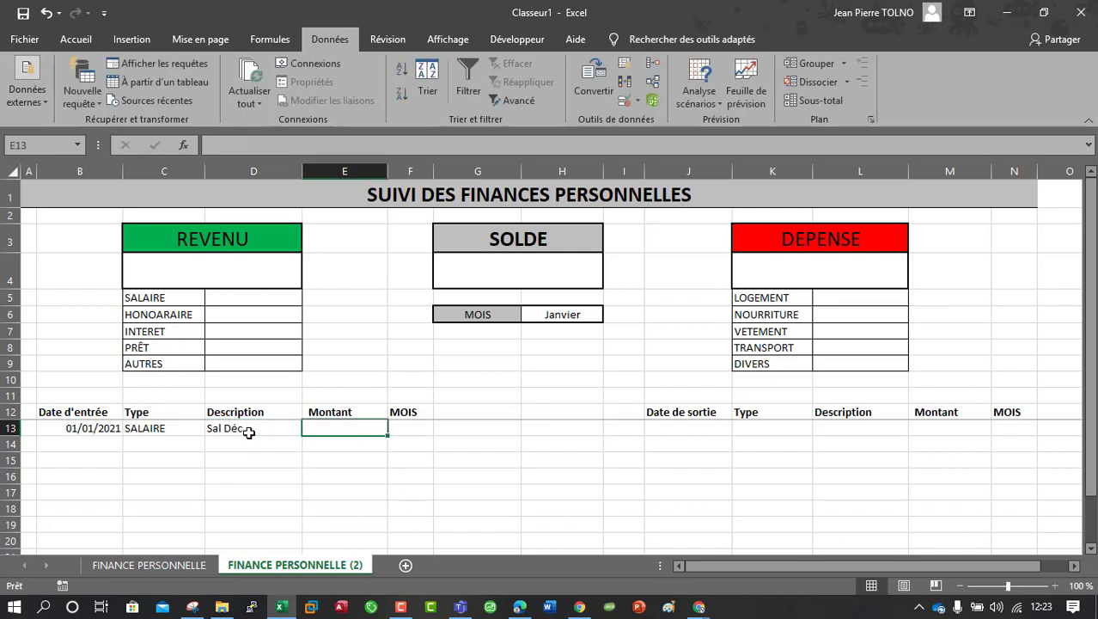
text(3000000)
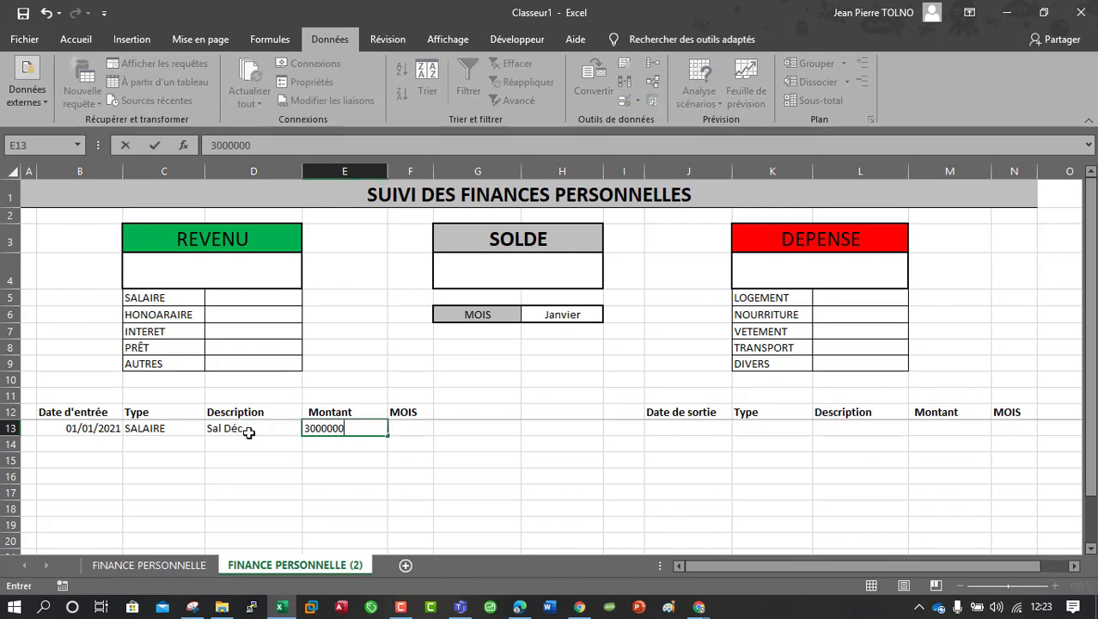
key(Tab)
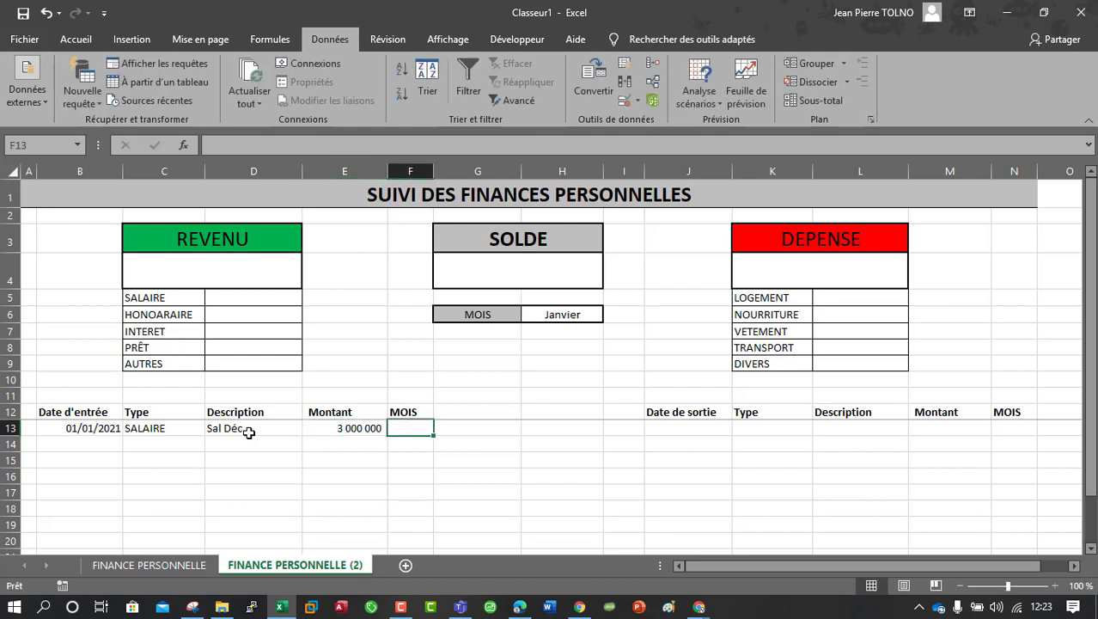
Step: Fill the date series down to 02/01/2021 in B14 and choose INTERET as that row's type
click(104, 432)
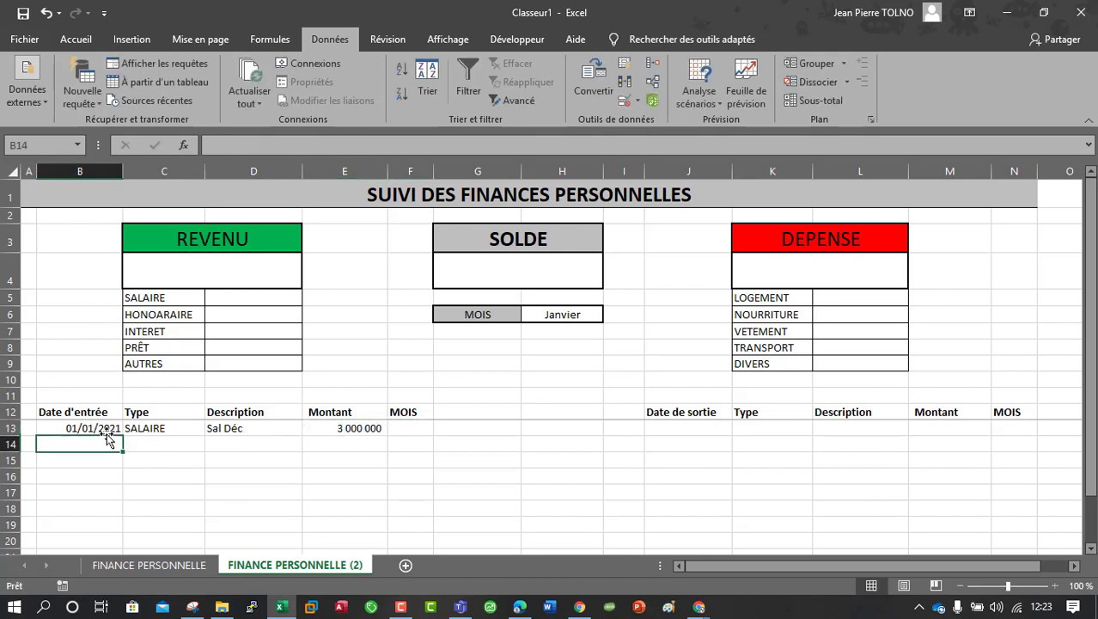
drag(122, 437, 123, 449)
click(167, 445)
click(212, 444)
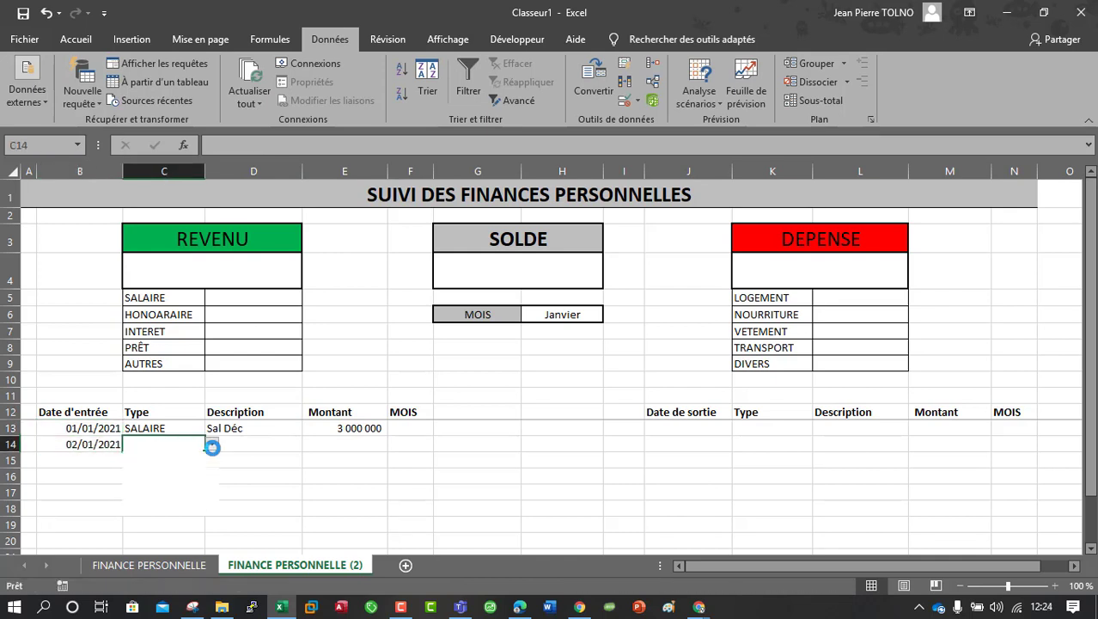
click(191, 477)
Step: Fill in the second income row's description as Intérêt Nov Dec and its amount as 150 000
click(265, 442)
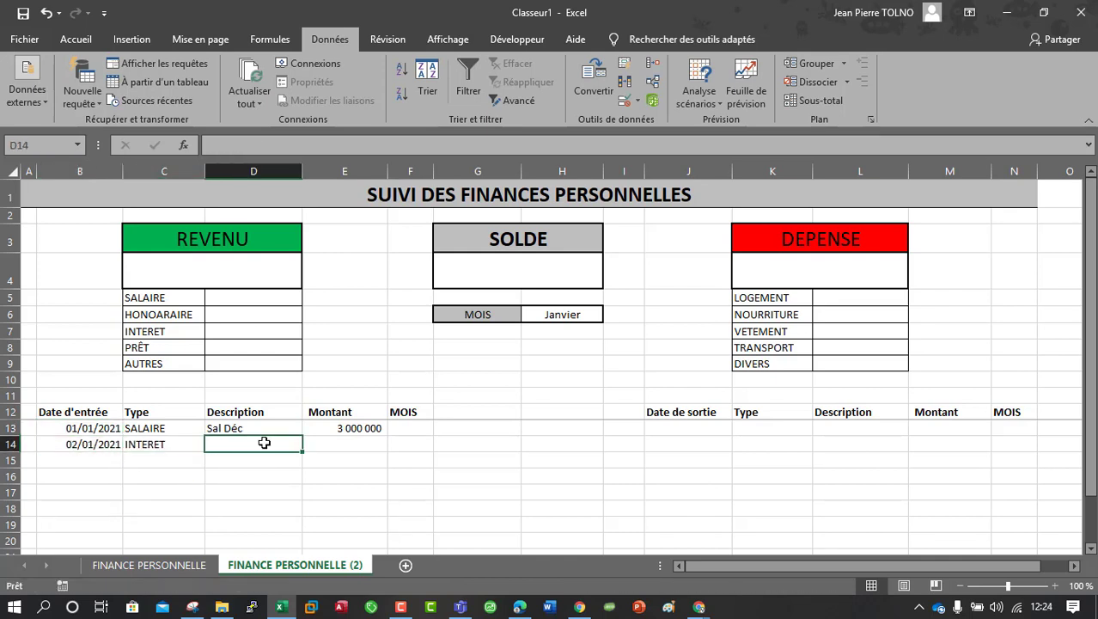
text(Inté)
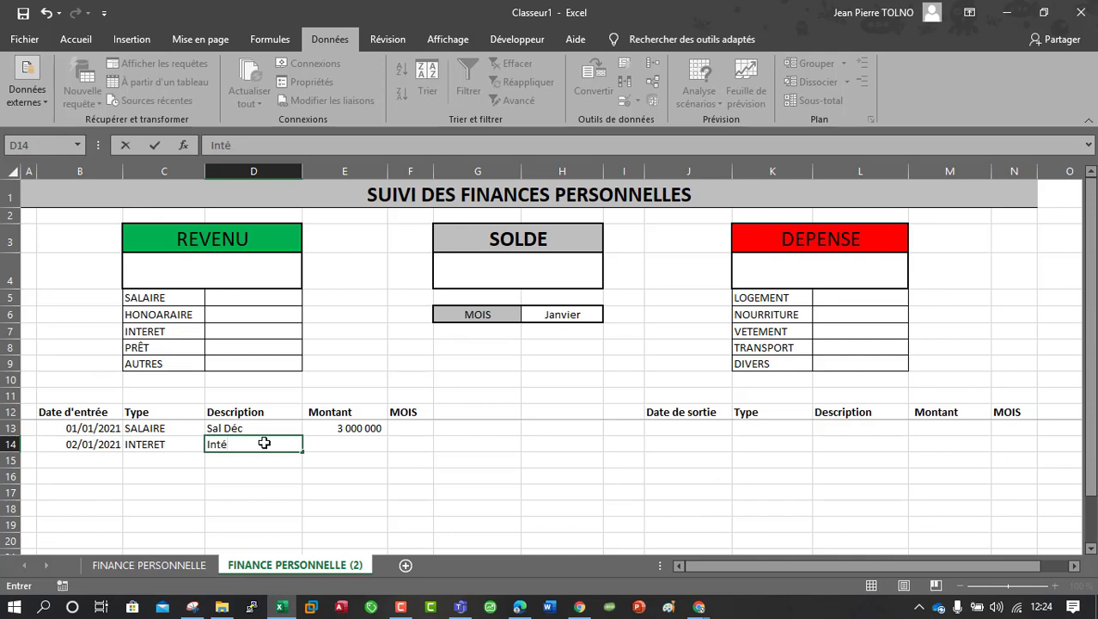
text(rêt J)
key(BackSpace)
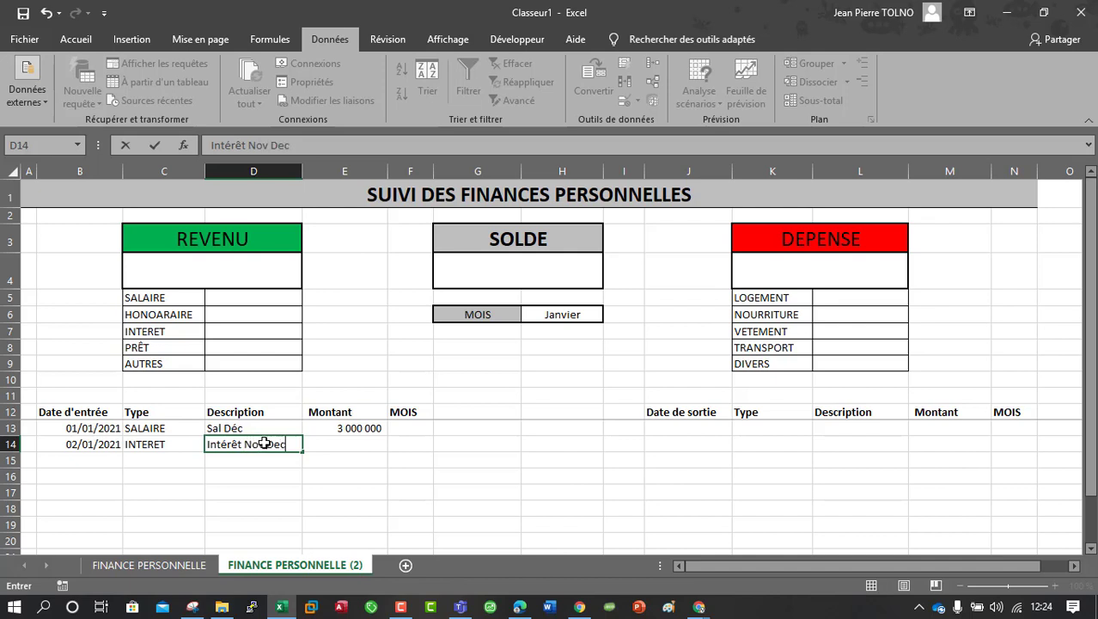
text(Nov Dec)
key(Tab)
text(1)
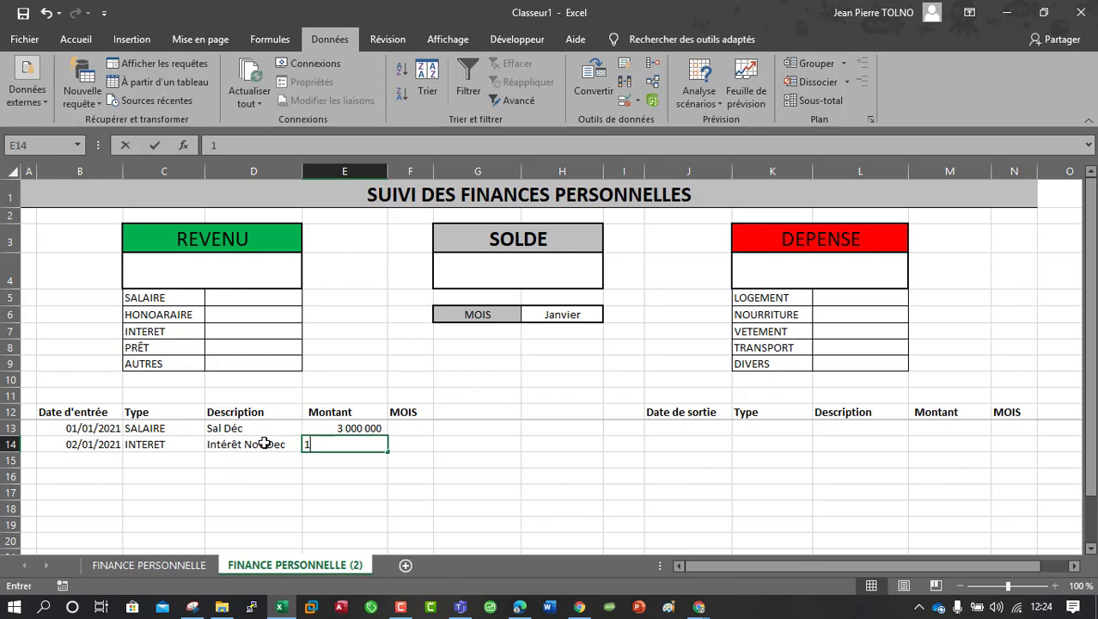
text(50 000)
key(Return)
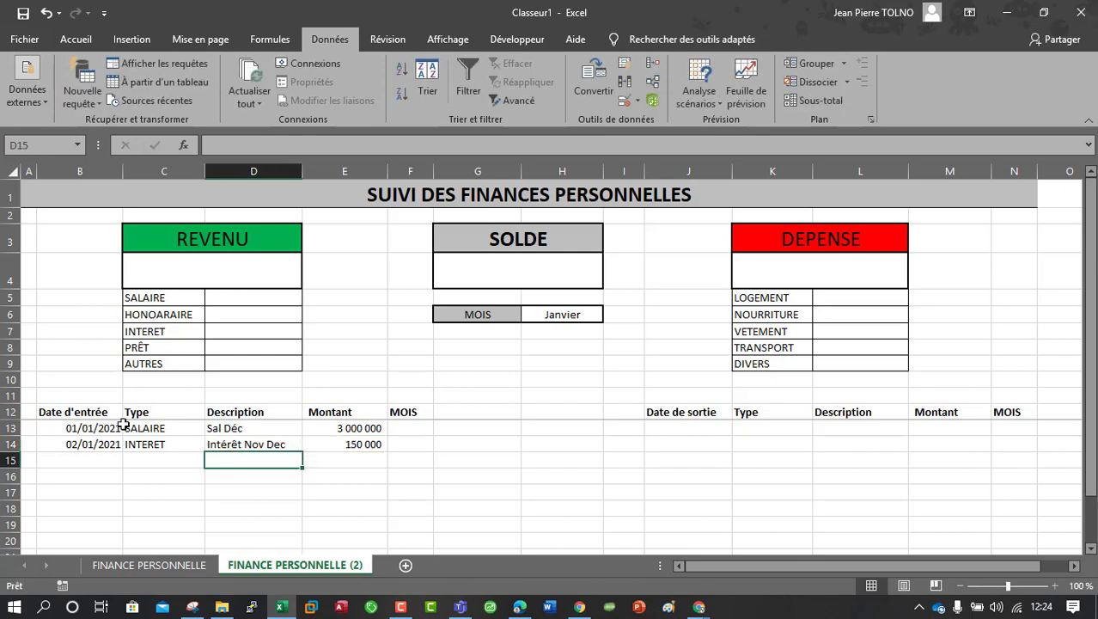
Step: Format the income range B12:F14 as a table with headers, using a green medium table style
drag(87, 413, 318, 465)
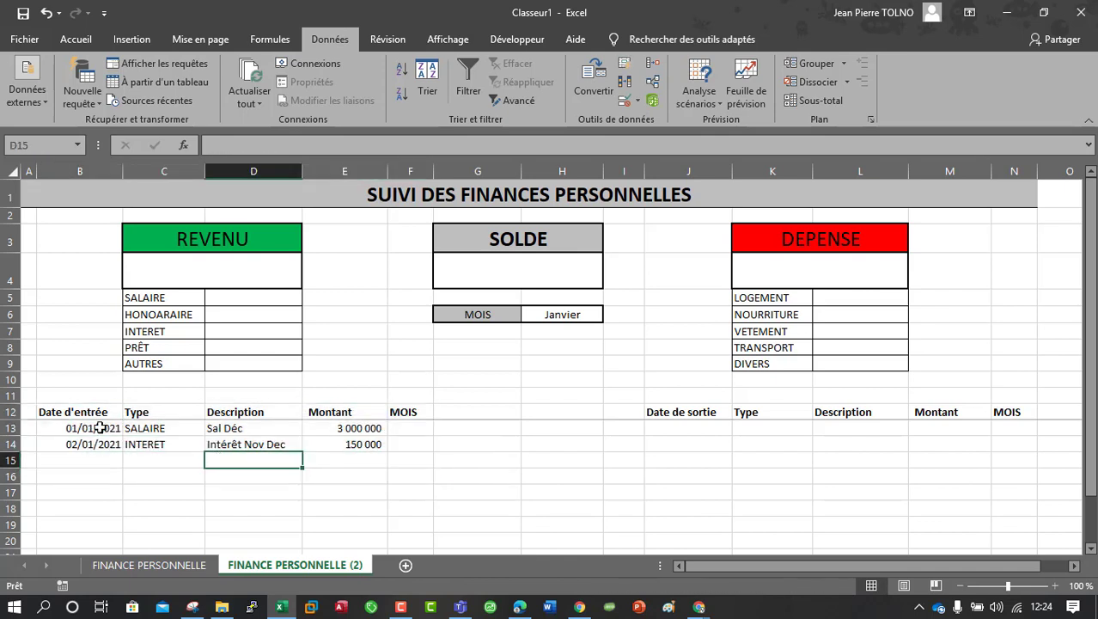
click(99, 414)
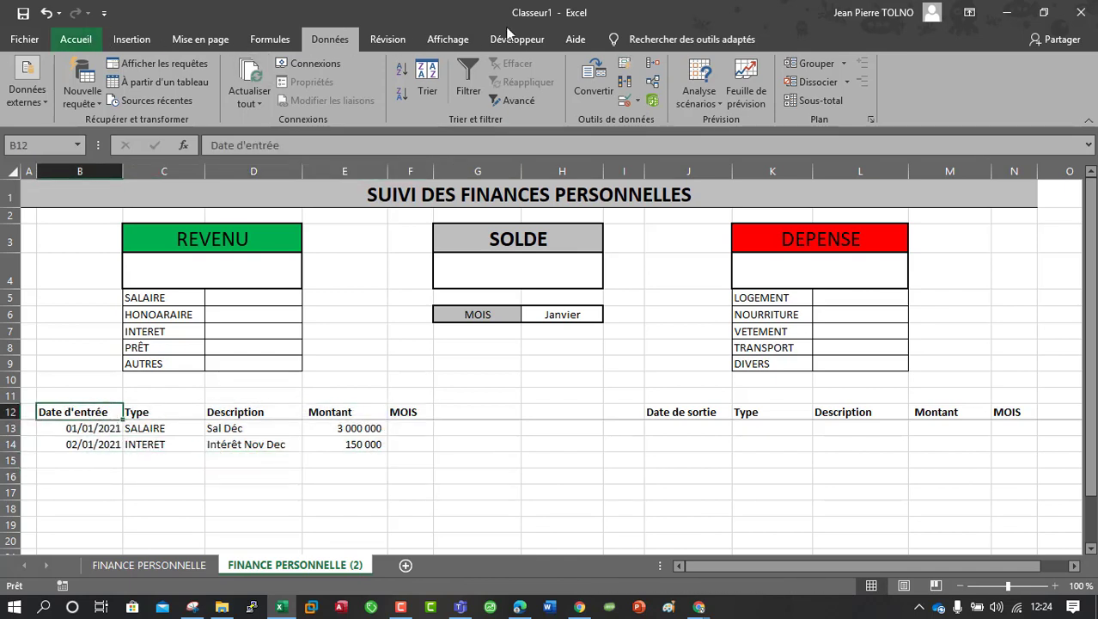
click(75, 39)
click(644, 96)
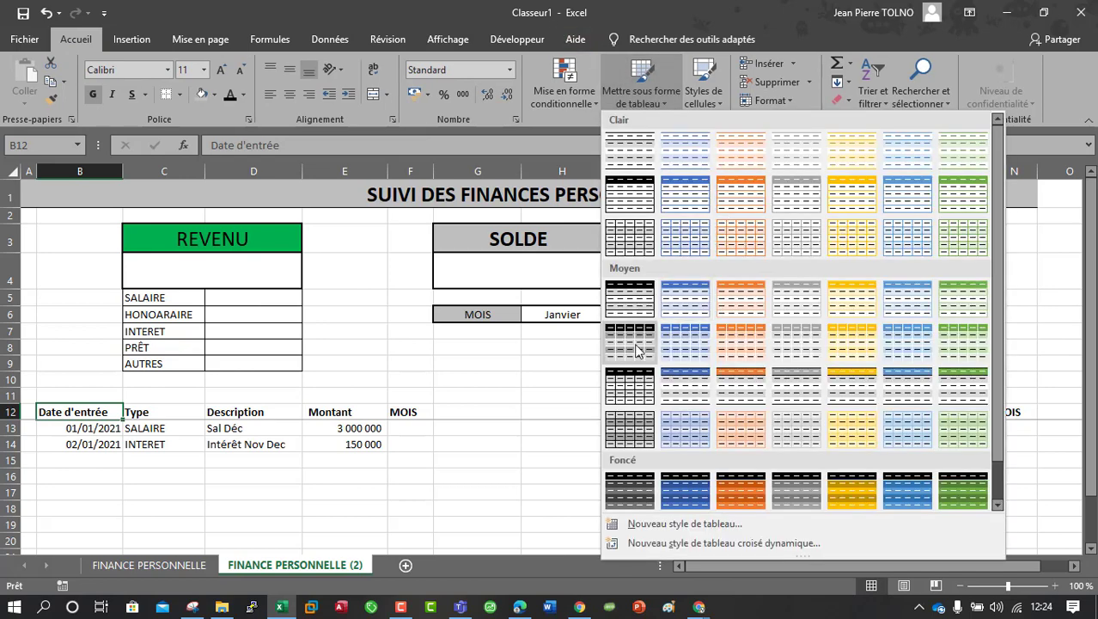
click(971, 385)
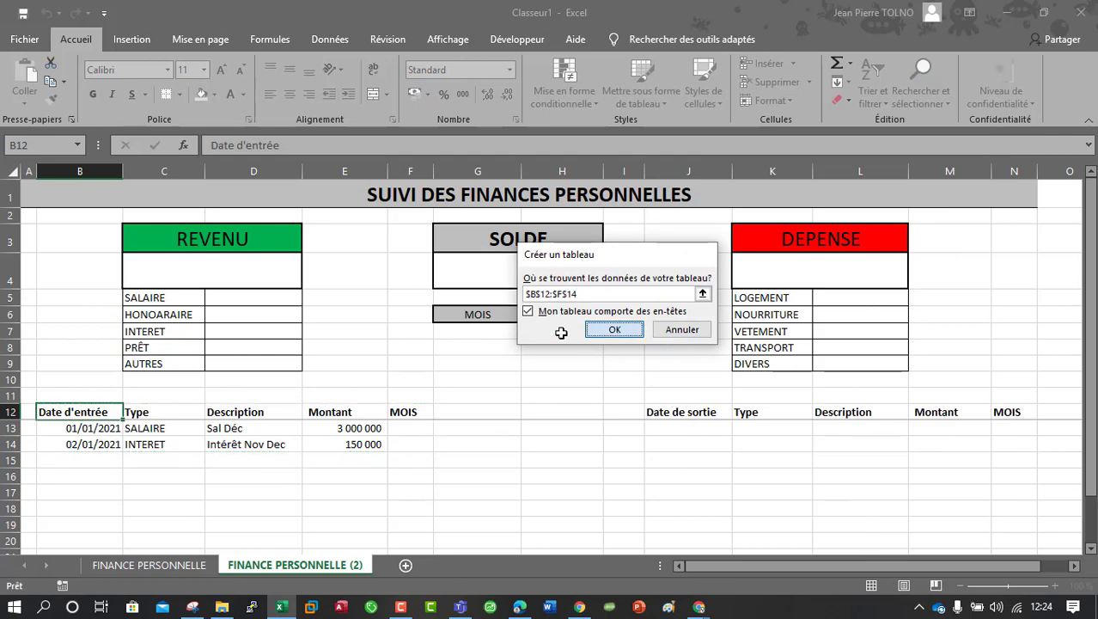
click(612, 330)
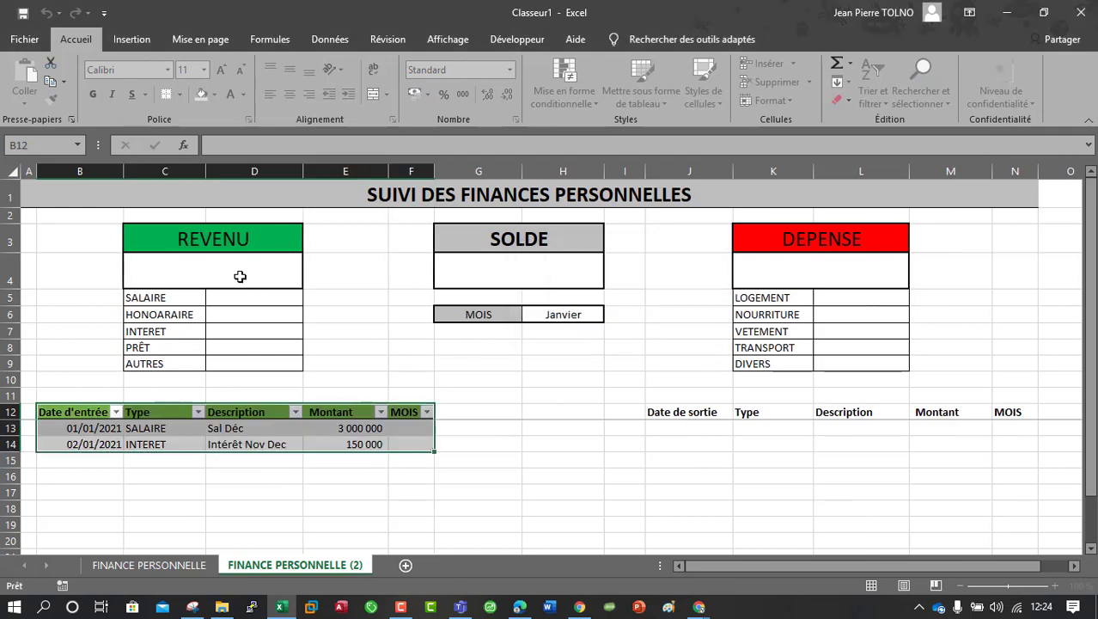
click(670, 429)
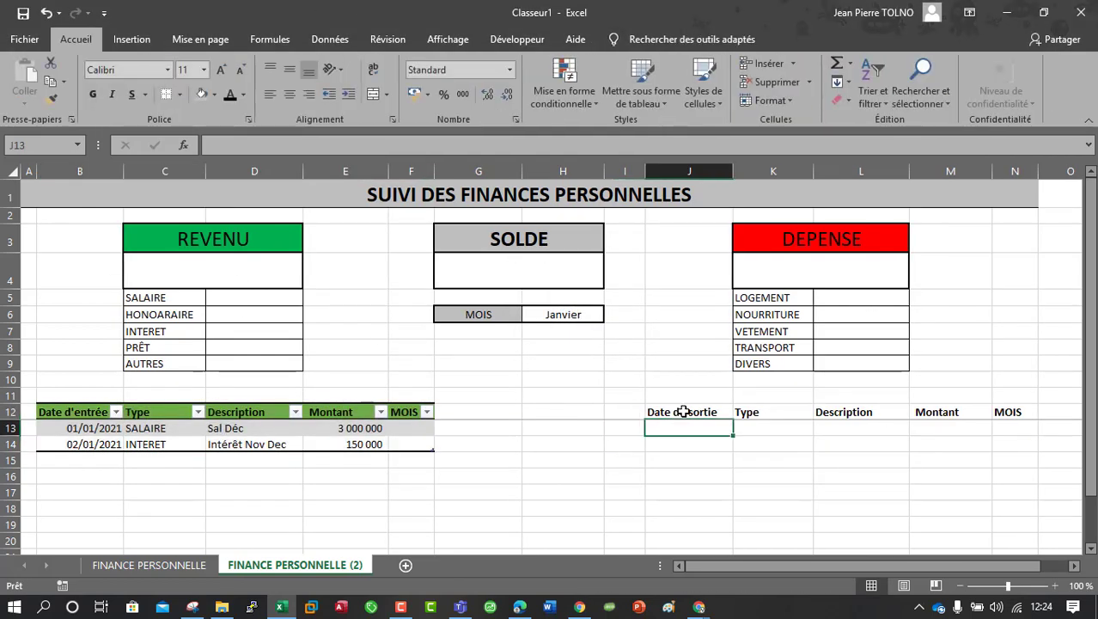
click(339, 428)
click(332, 454)
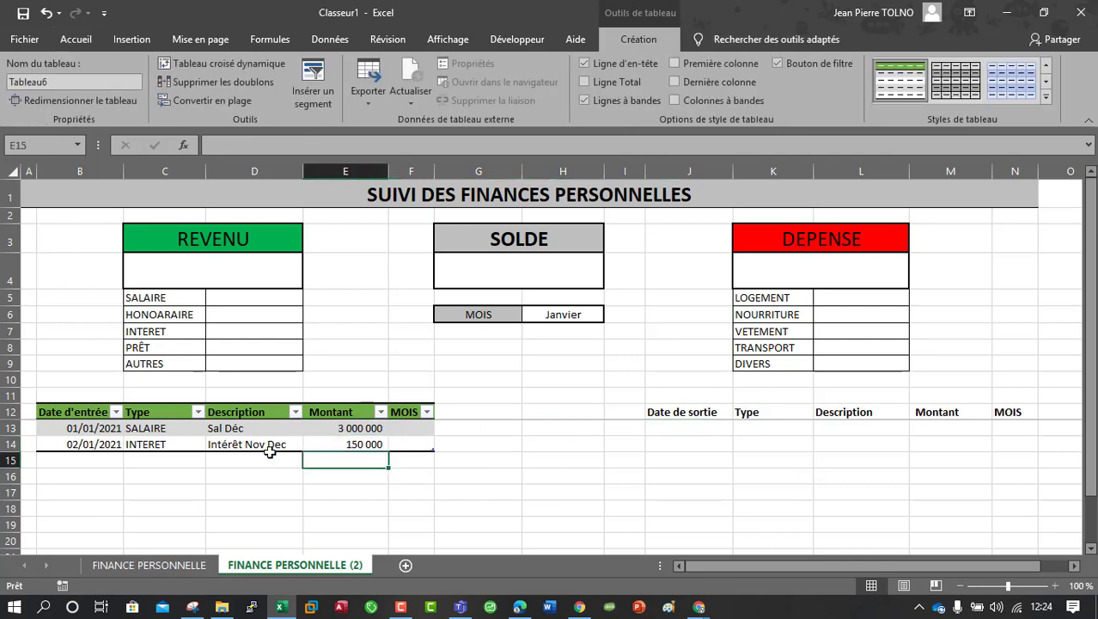
Step: Fill the income table's MOIS column with a TEXTE formula that formats the row's Date d'entrée as "mmmm"
click(415, 428)
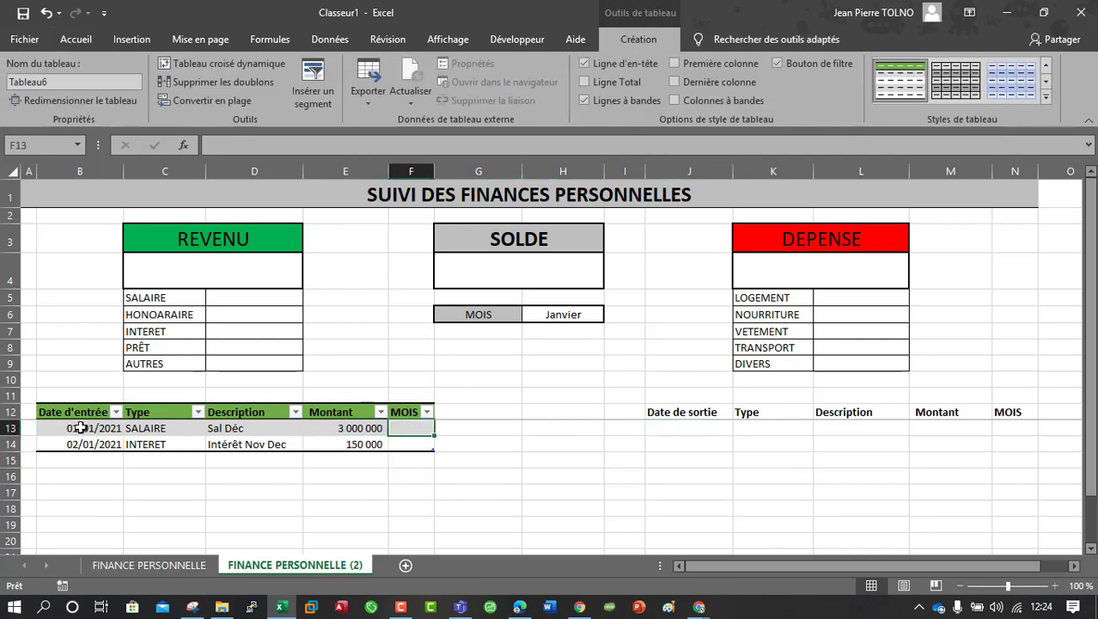
text(=tex)
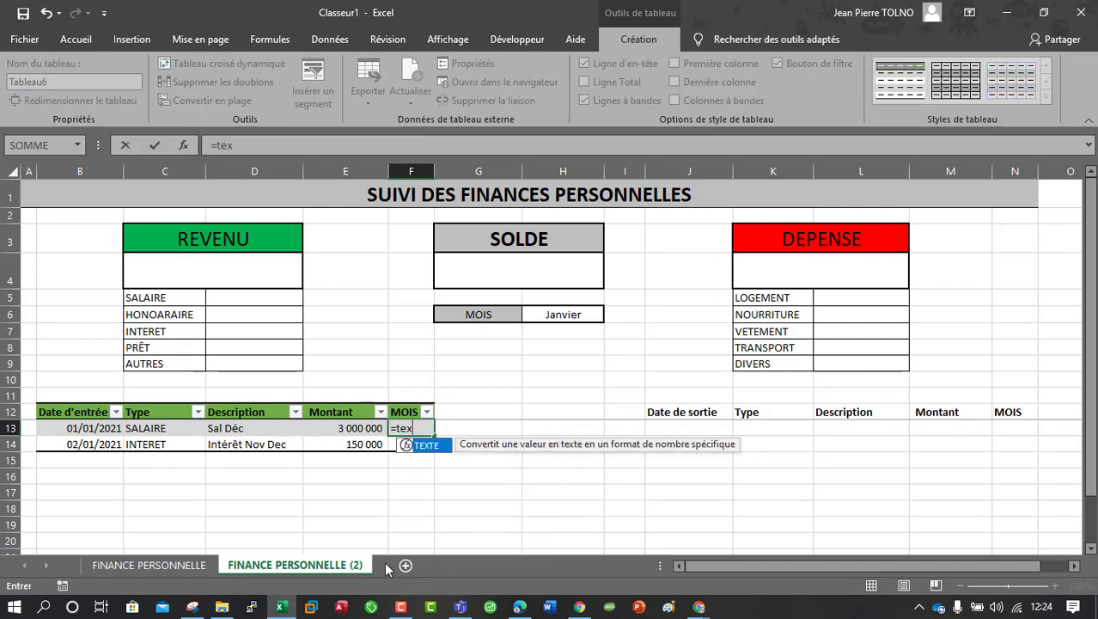
key(Tab)
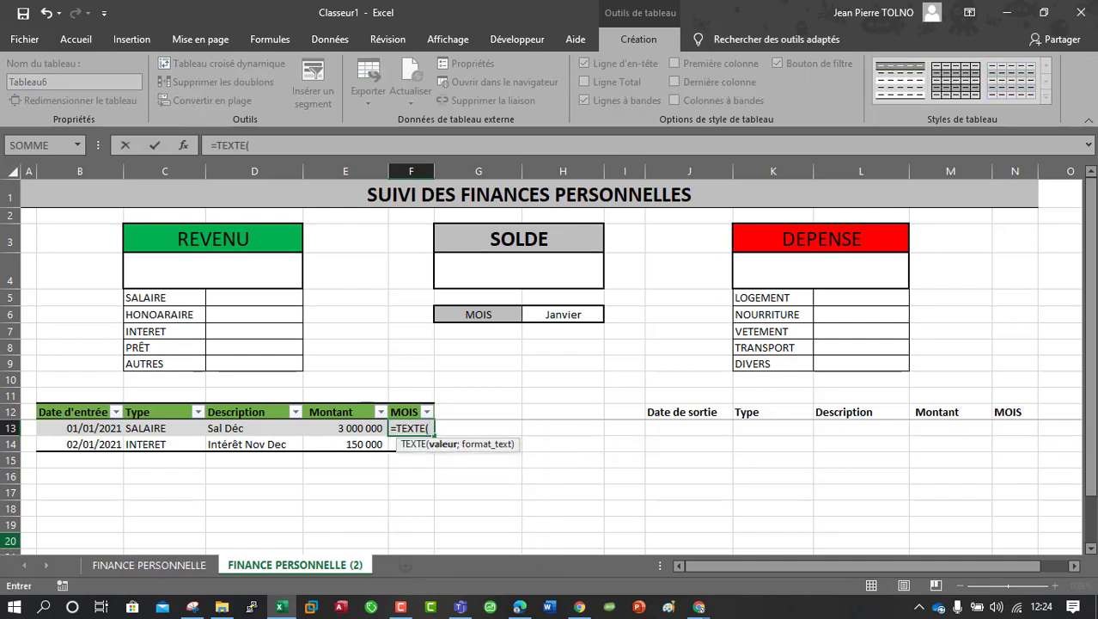
click(97, 427)
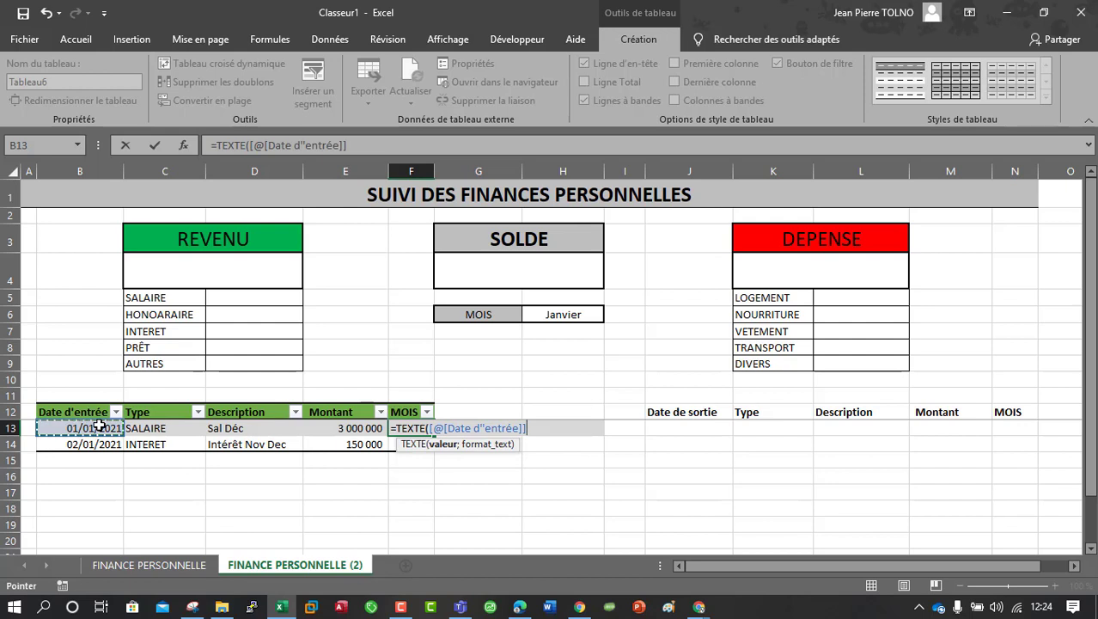
text(;"mm)
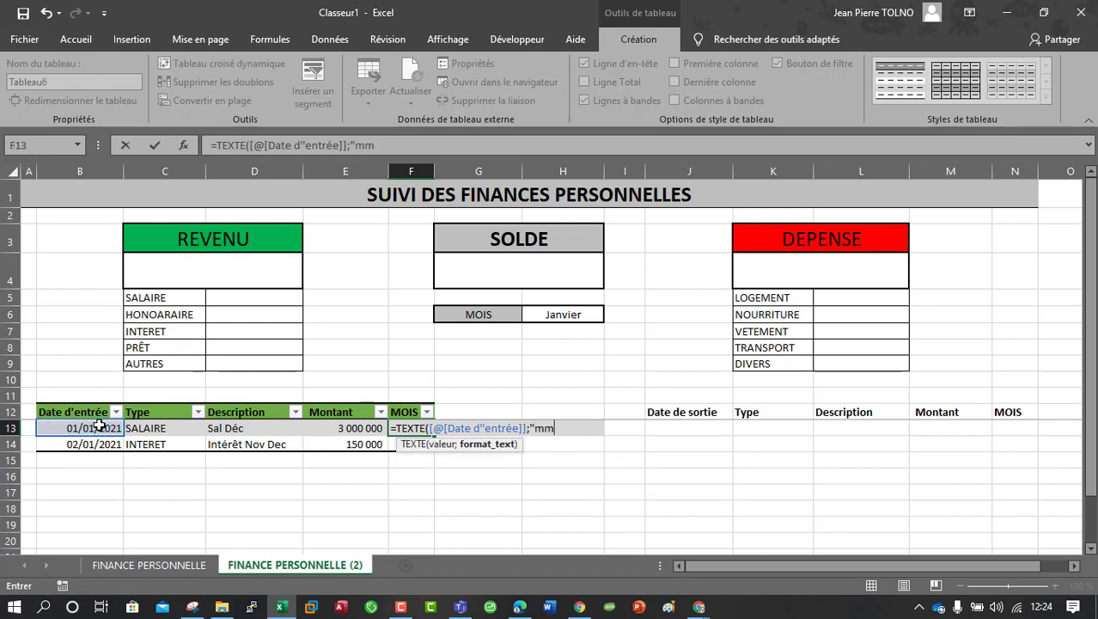
text(mm"))
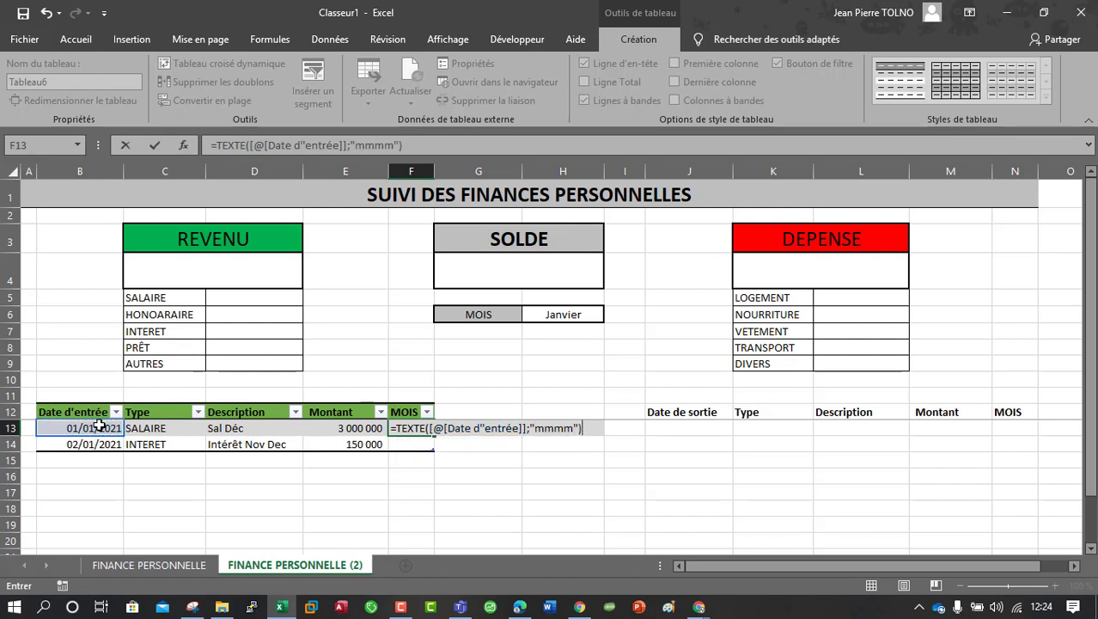
key(Return)
Step: Choose Janvier from the month list in H6
click(581, 314)
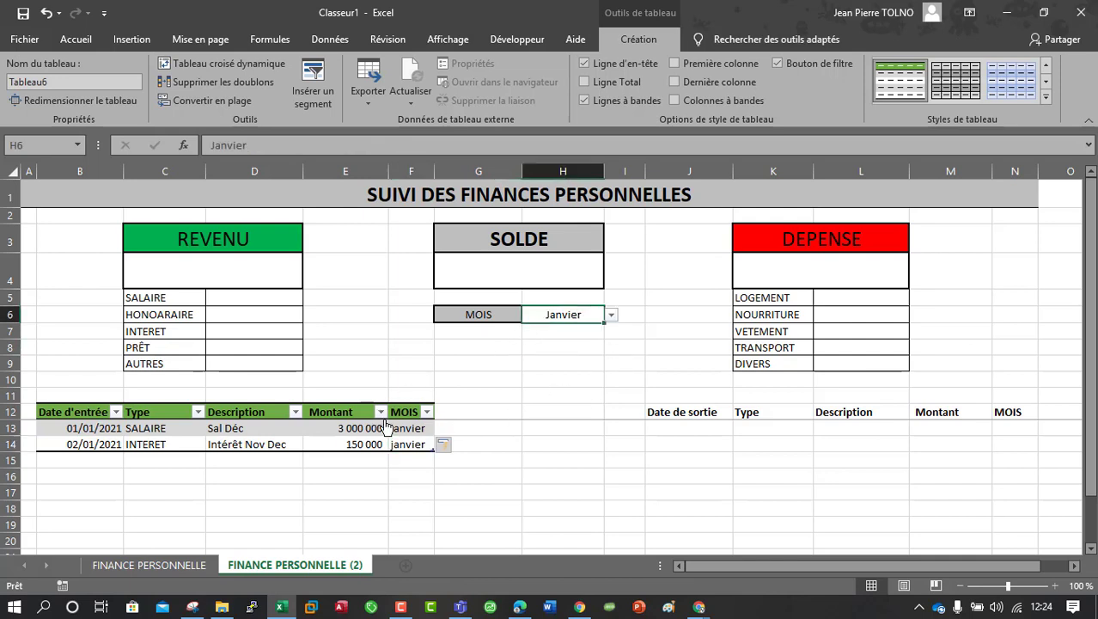
click(611, 314)
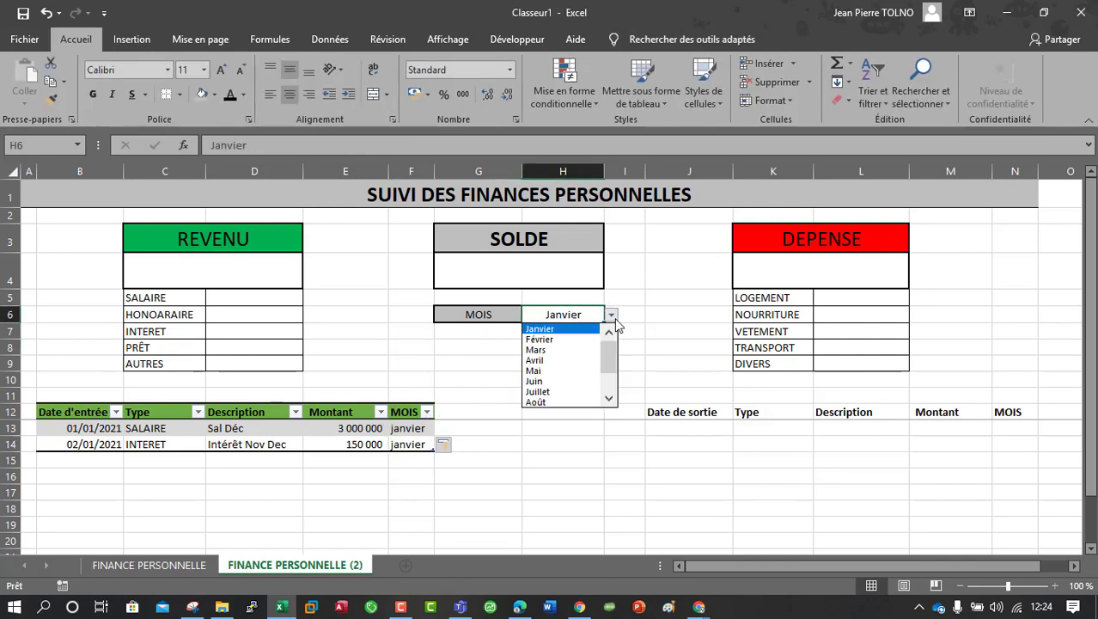
click(550, 330)
click(406, 433)
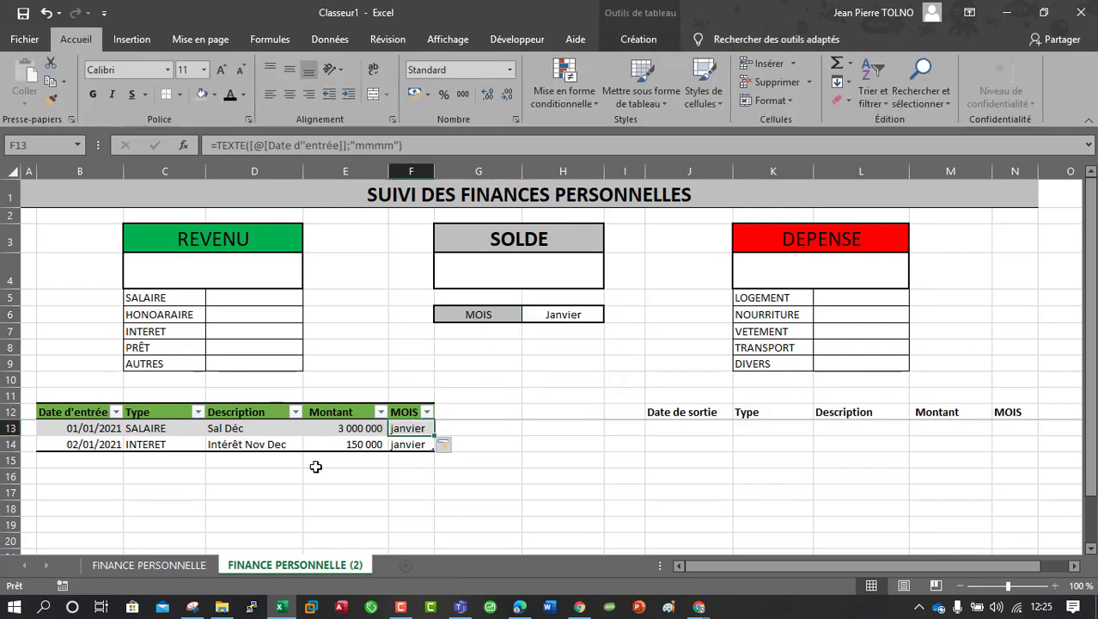
Step: Start a SOMME.SI.ENS formula in D5 for SALAIRE, with the income table's Montant column as the sum range
click(252, 295)
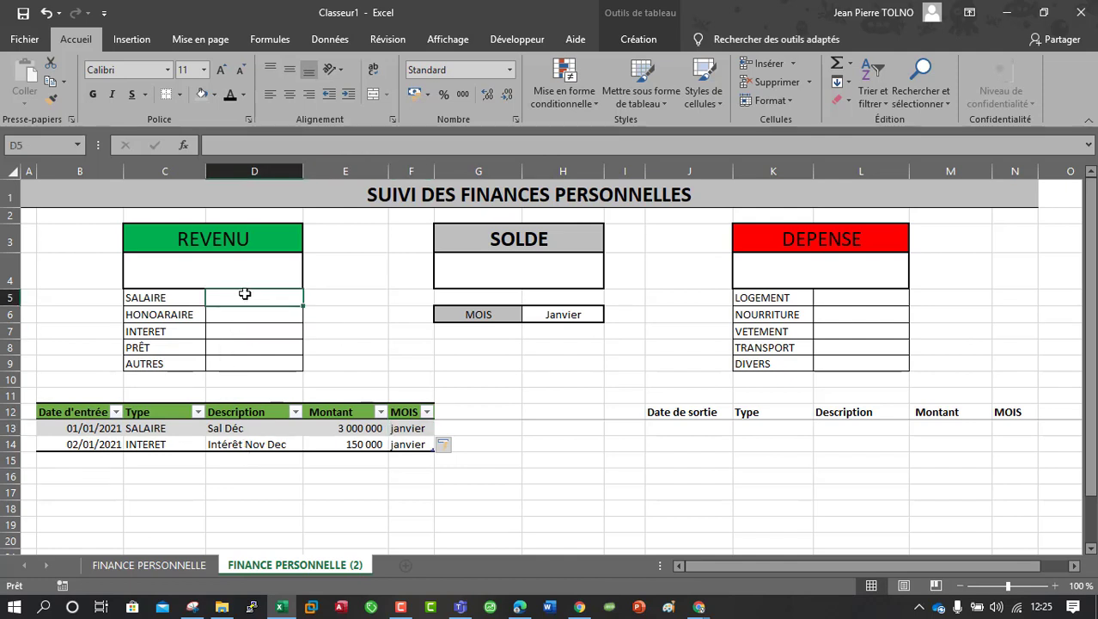
text(=som)
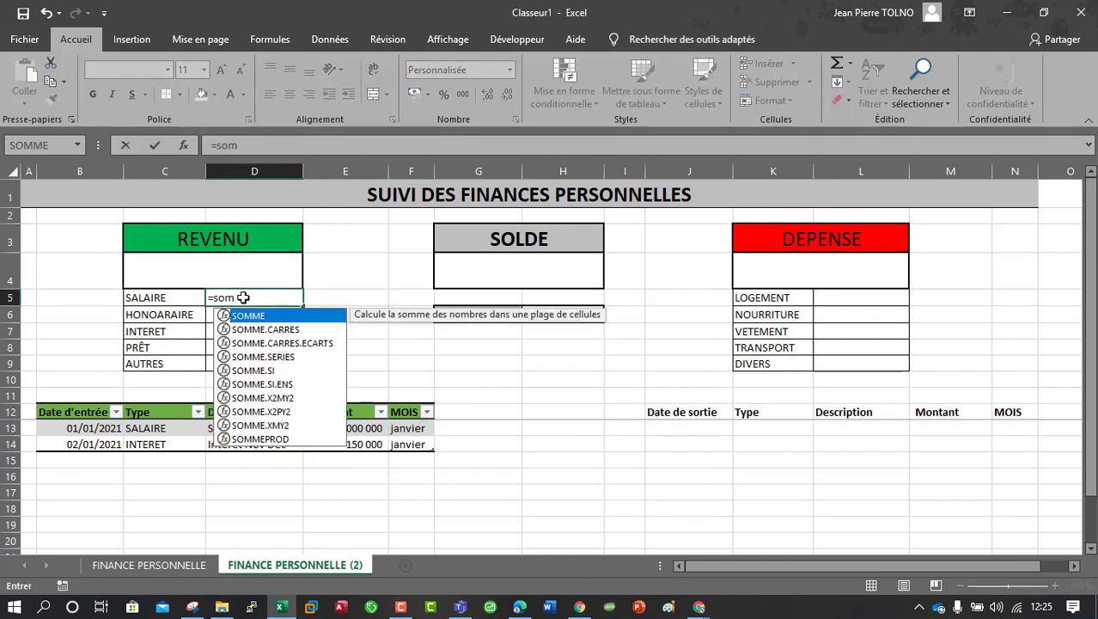
click(265, 386)
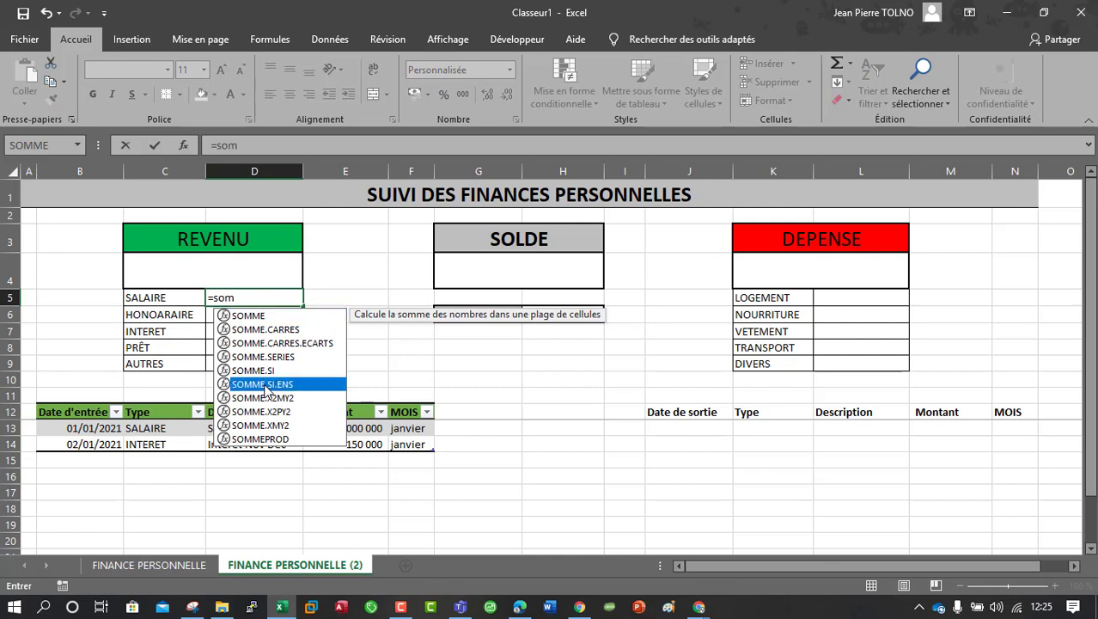
double_click(265, 385)
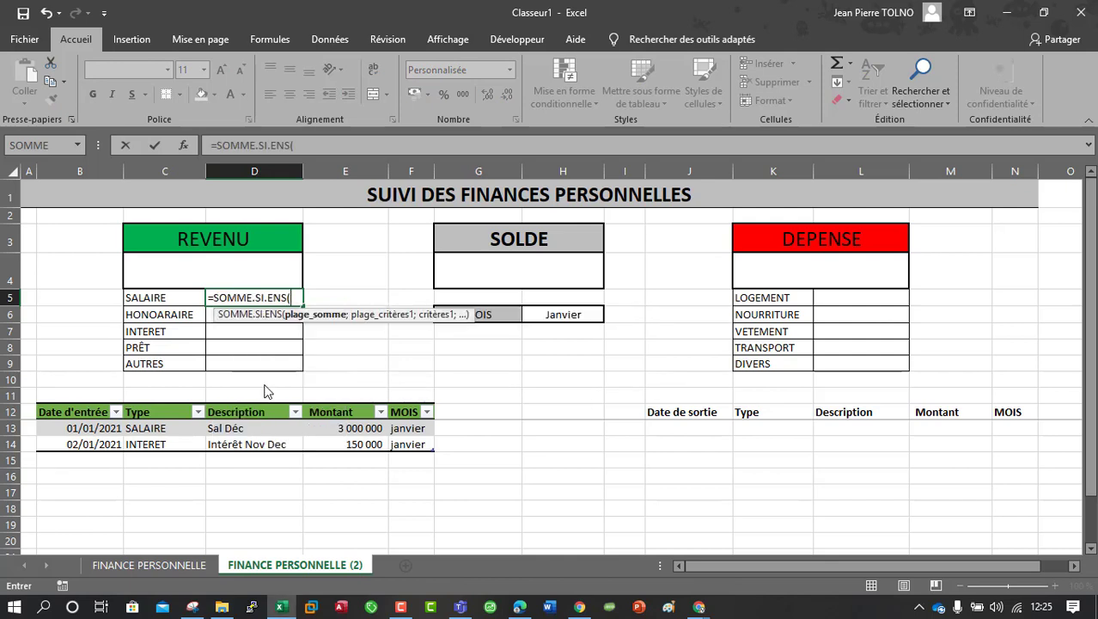
click(346, 401)
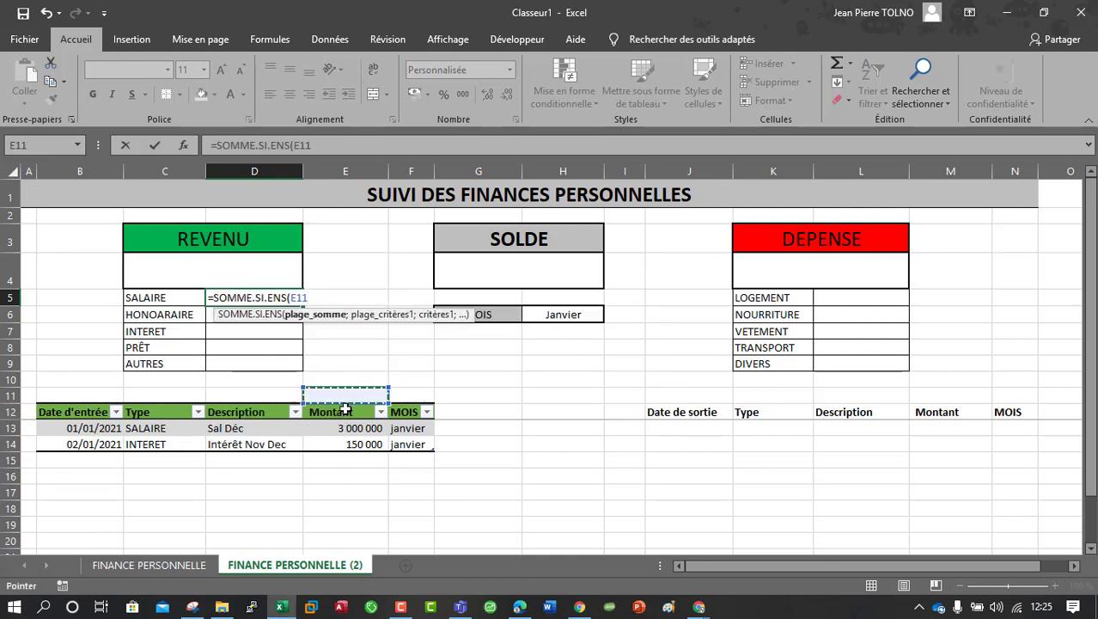
drag(346, 401, 358, 442)
text(;)
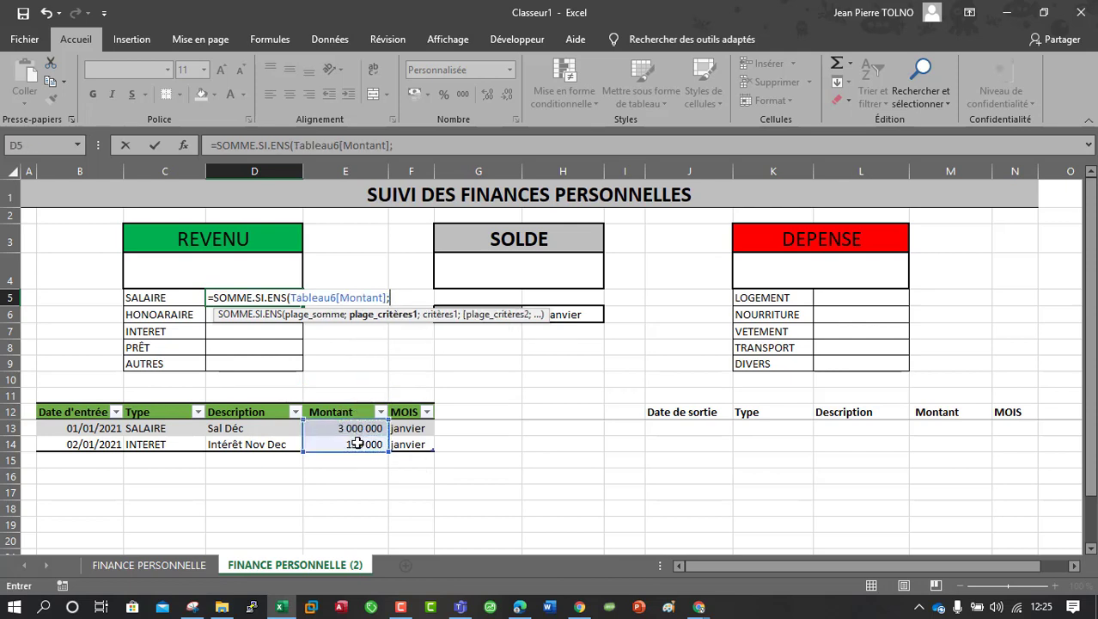
Step: Add the income table's Type column as the formula's first criteria range, with C5 as its criterion
click(161, 402)
text(;)
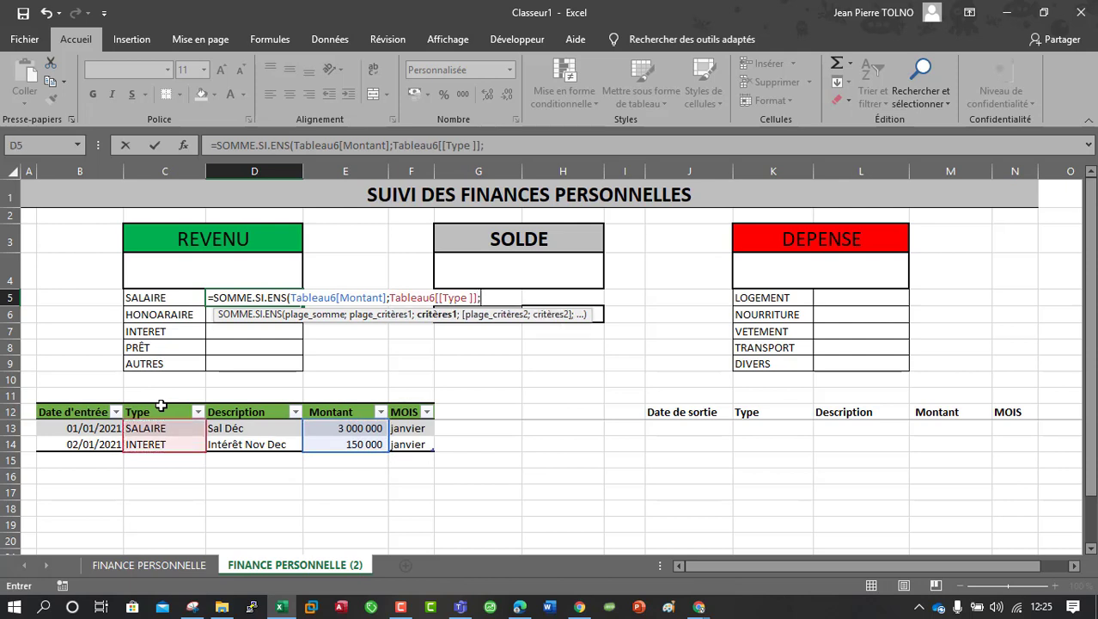
click(152, 295)
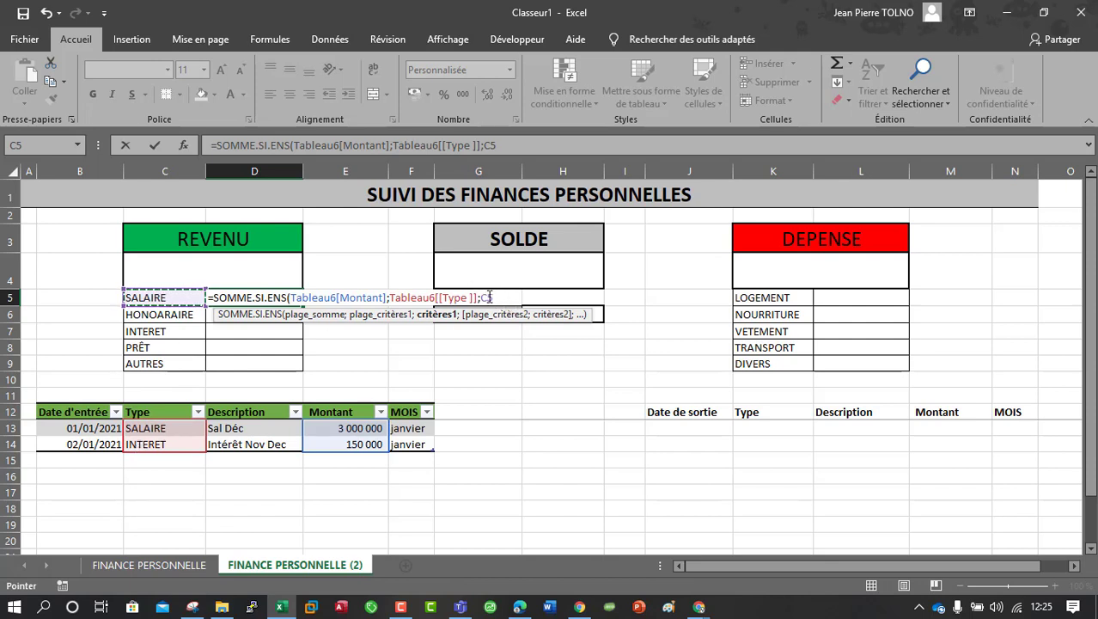
text(;)
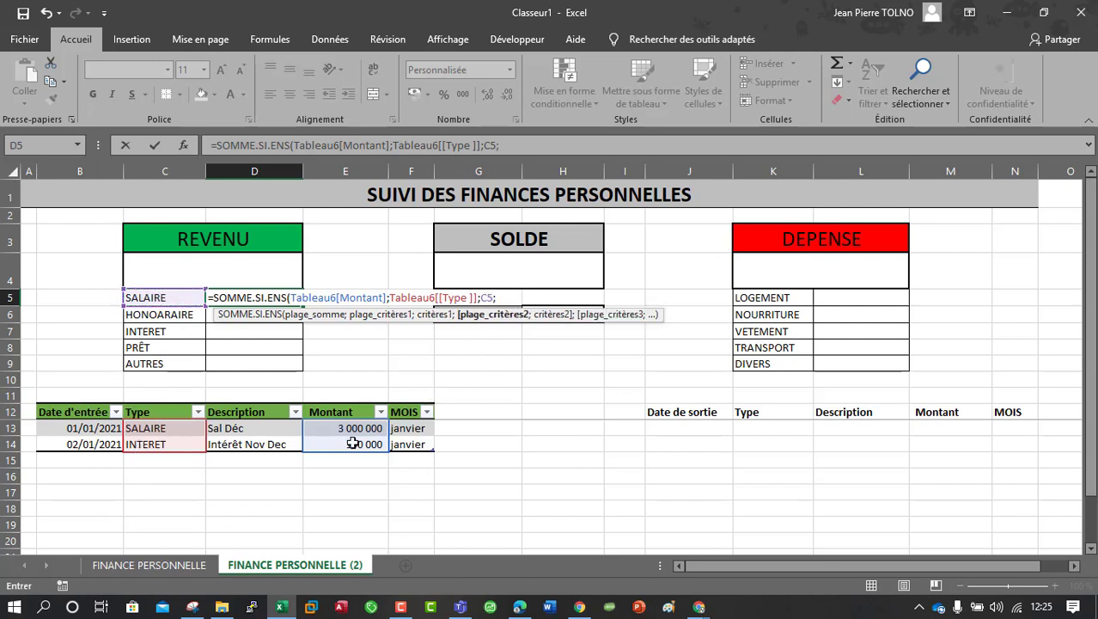
Step: Add the MOIS column as the second criteria range with the row-locked reference H$6 as criterion, and complete the formula
click(411, 404)
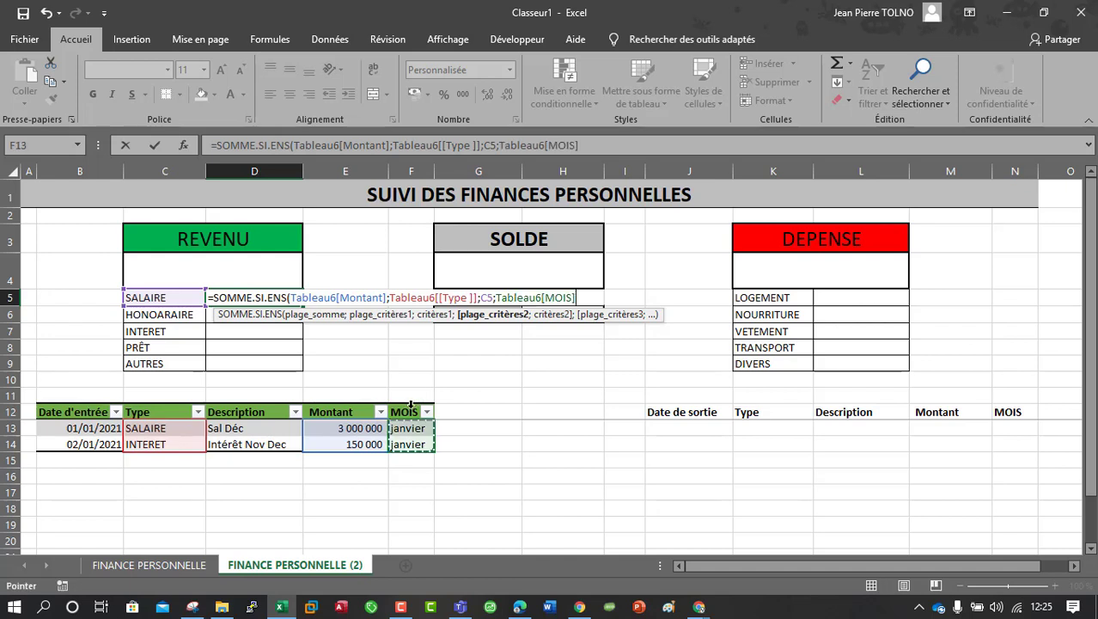
text(;)
click(589, 330)
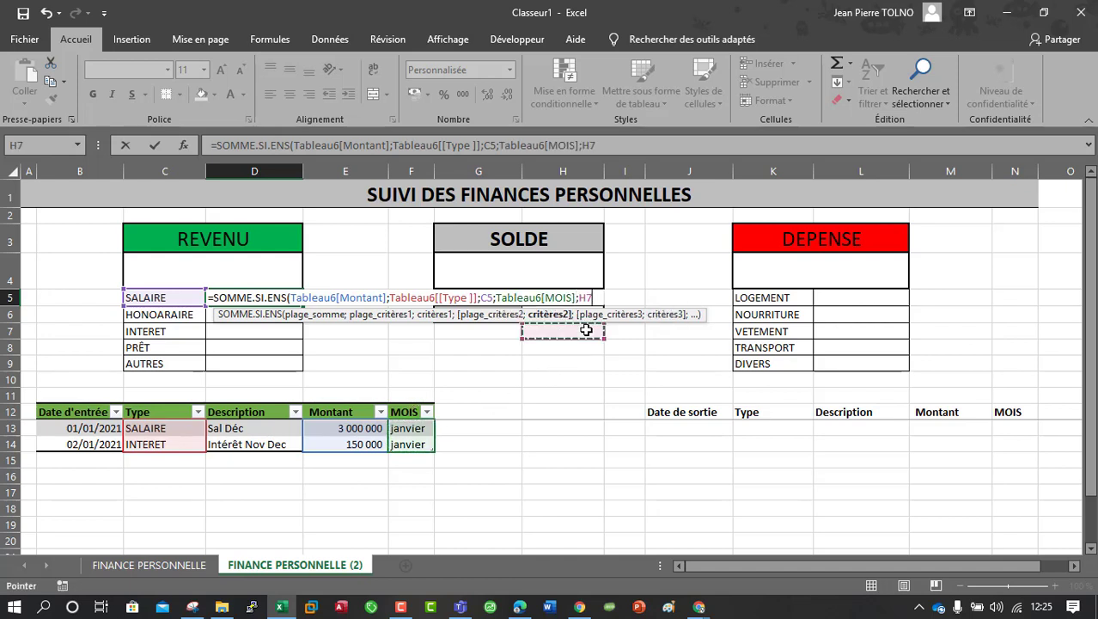
click(586, 317)
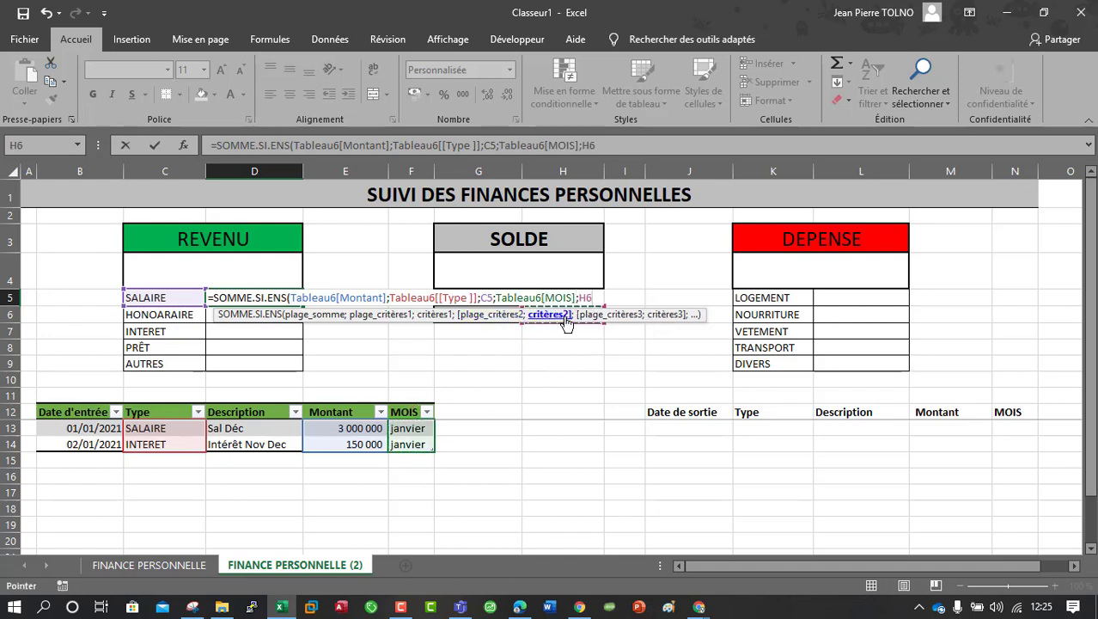
click(577, 334)
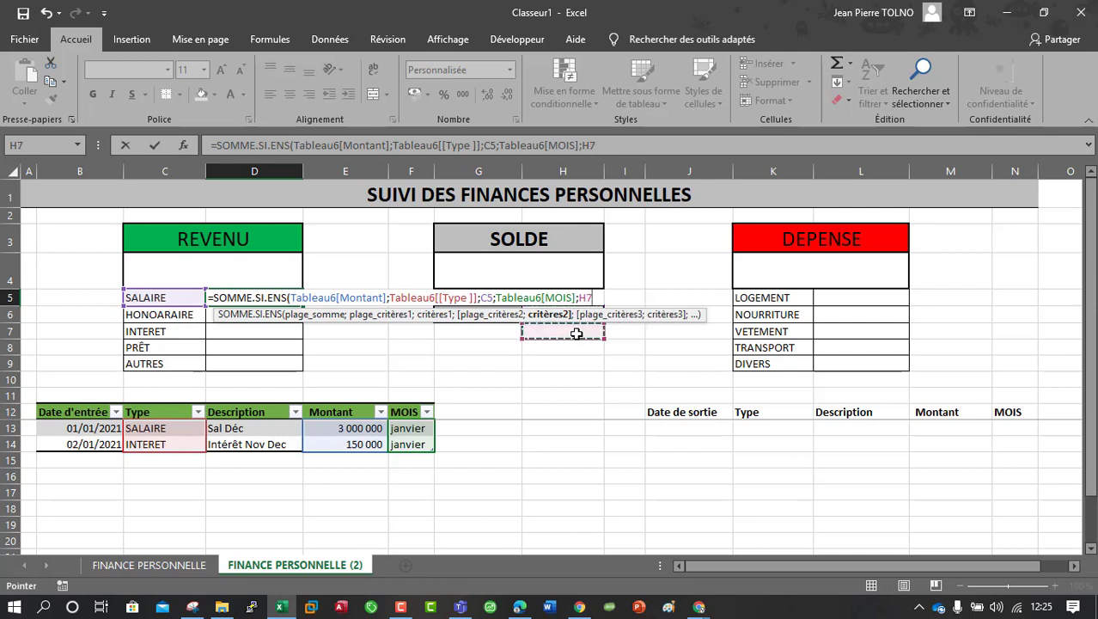
click(580, 314)
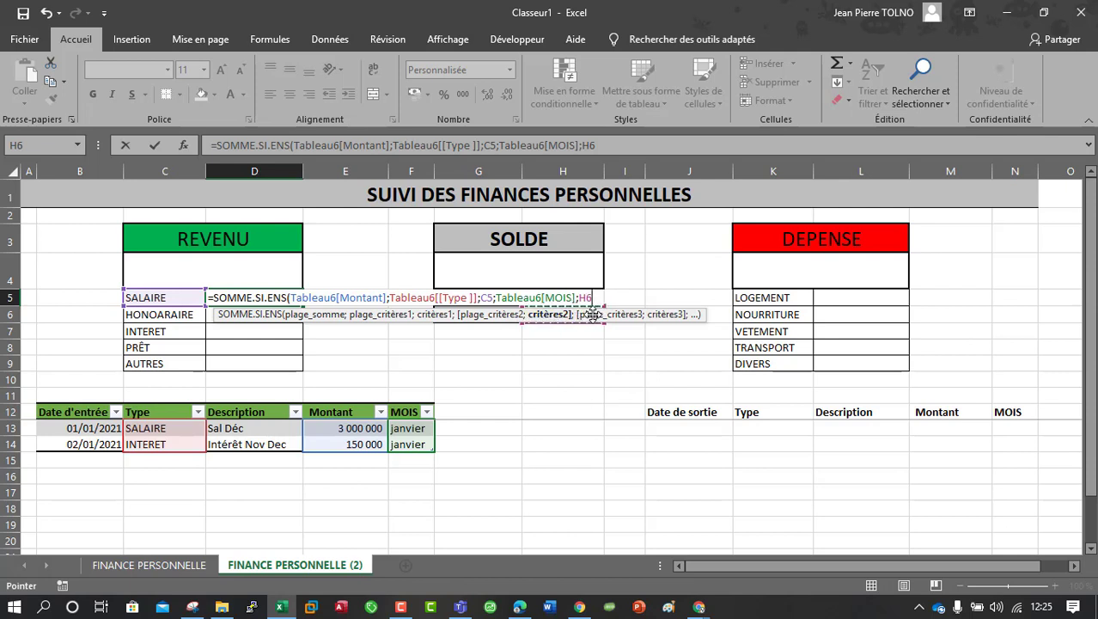
key(F2)
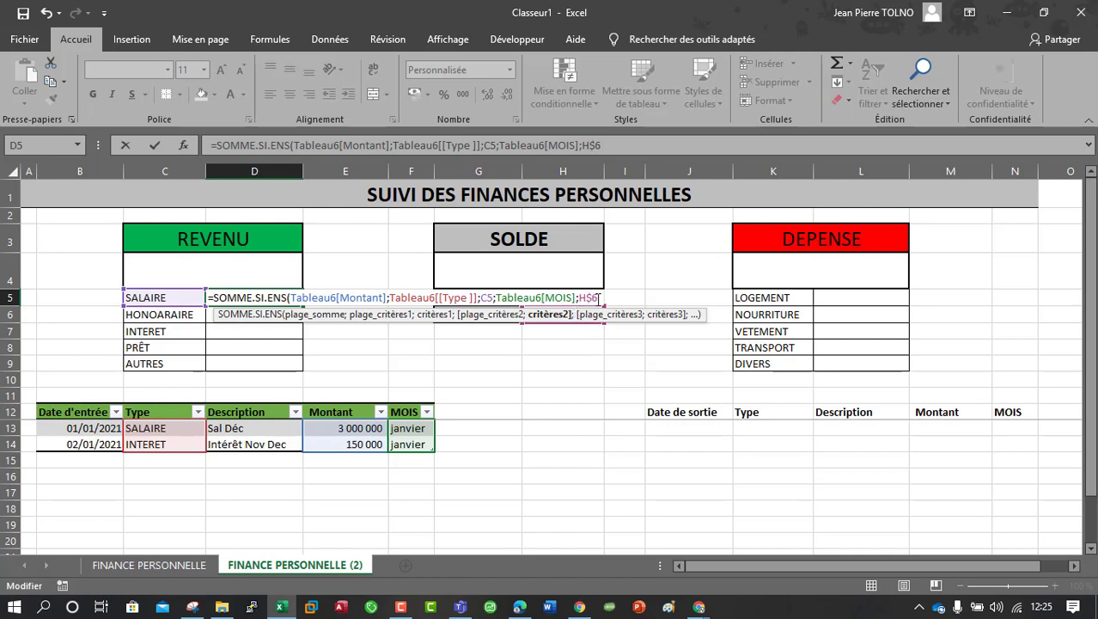
text())
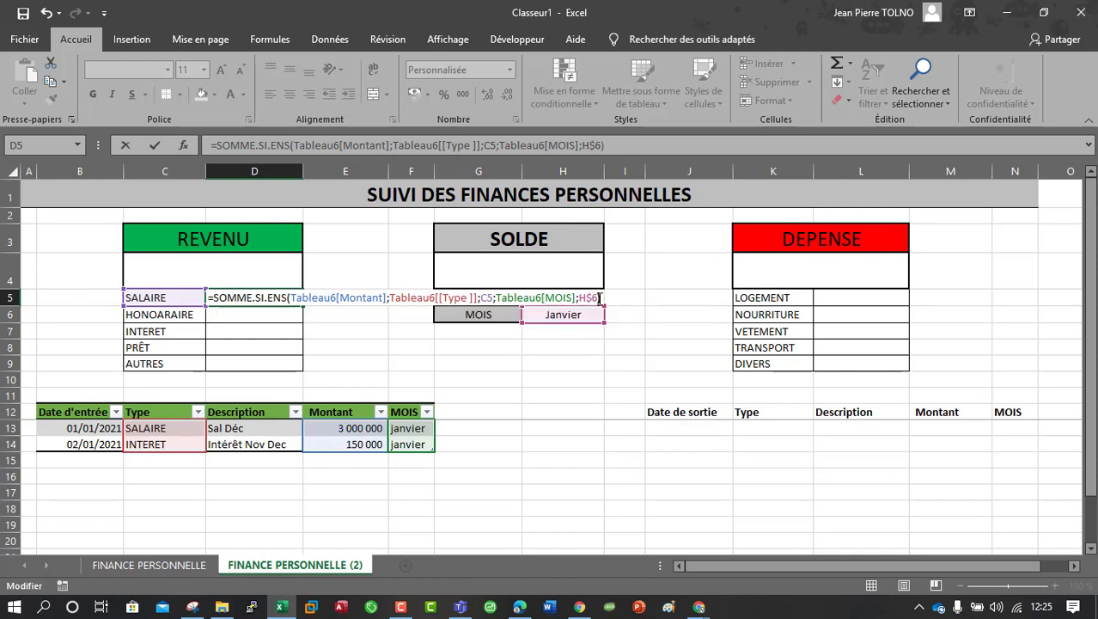
key(Return)
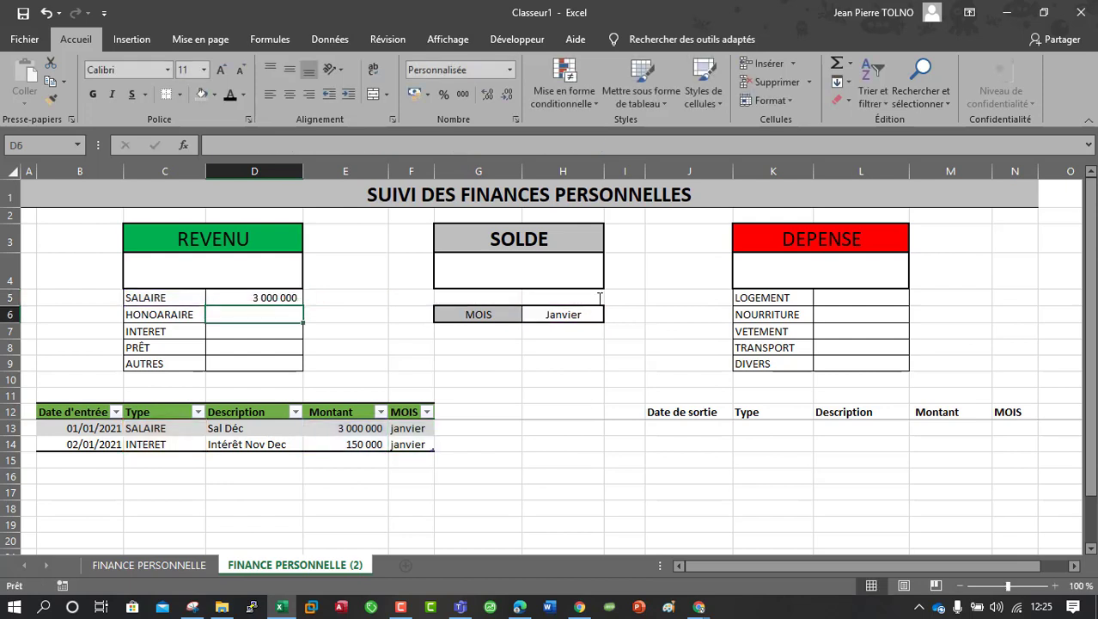
Step: Examine the SALAIRE formula in D5, its locked month reference H$6 and the month list in that cell
click(569, 315)
click(295, 292)
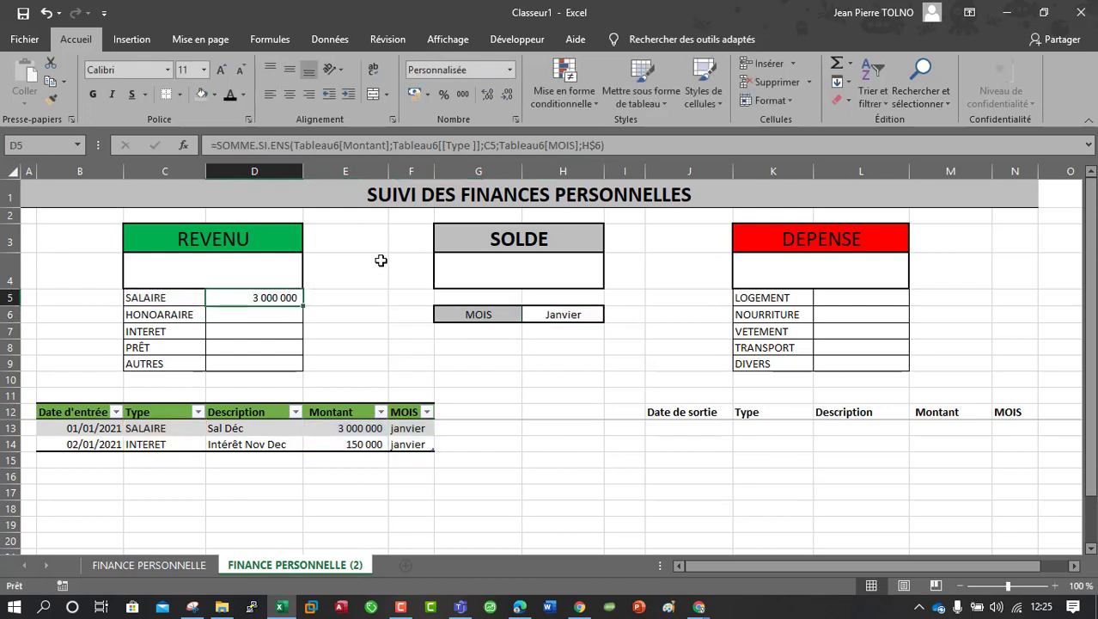
click(602, 145)
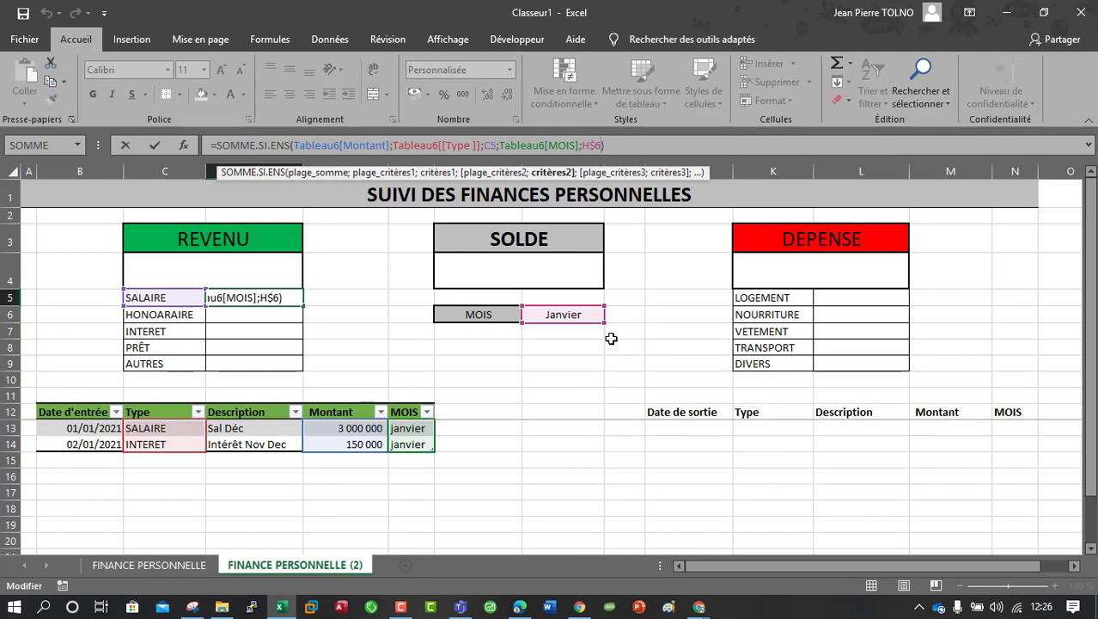
key(Return)
click(563, 172)
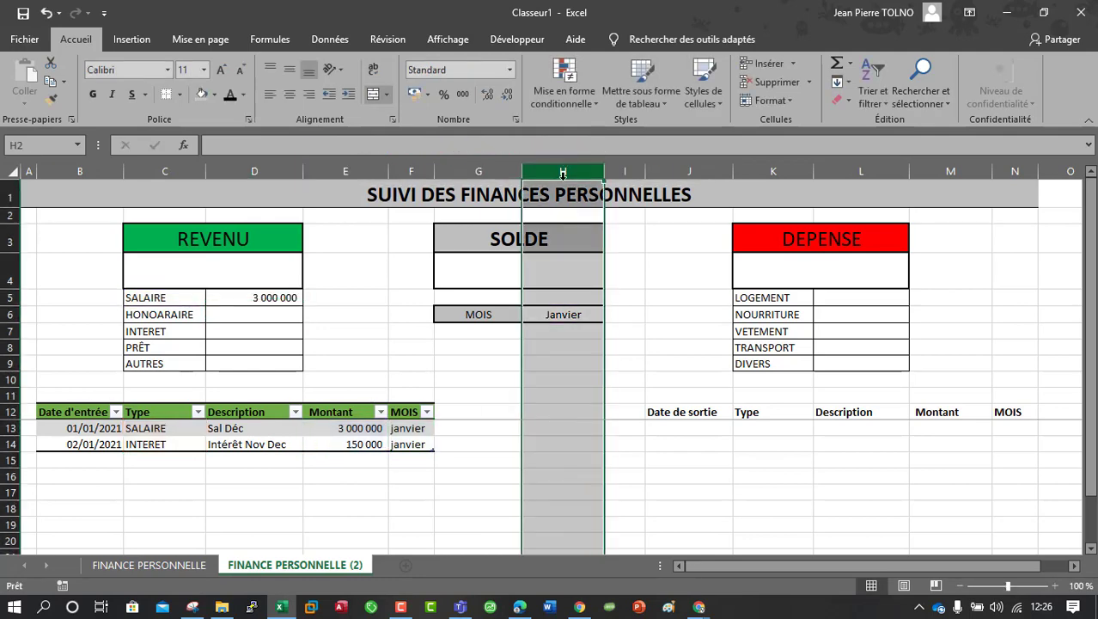
click(6, 314)
click(571, 314)
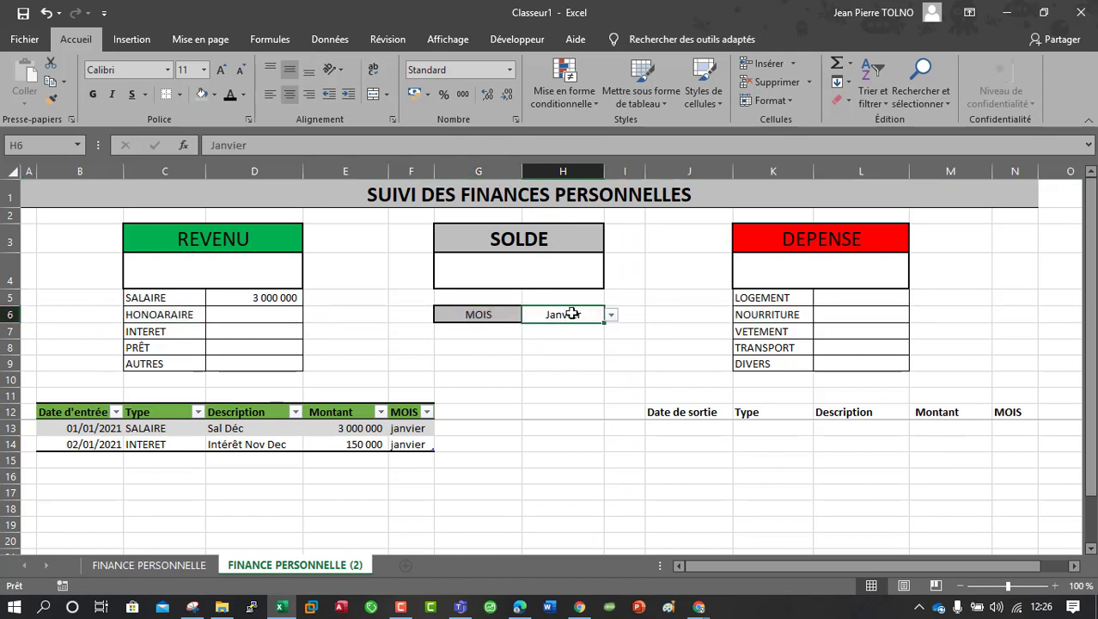
click(612, 315)
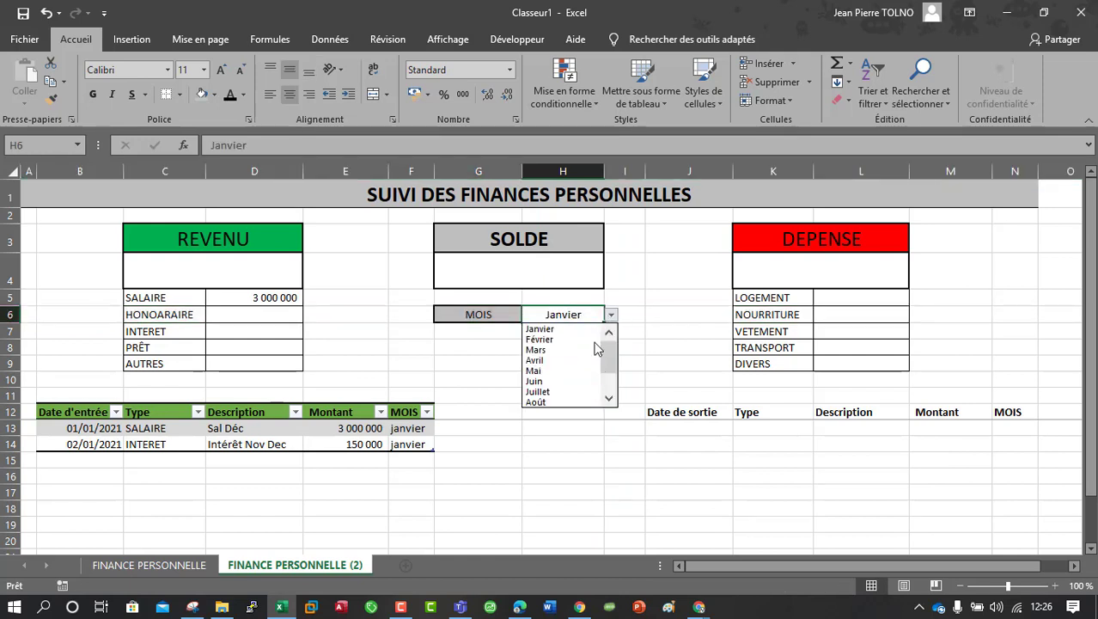
click(661, 338)
click(482, 364)
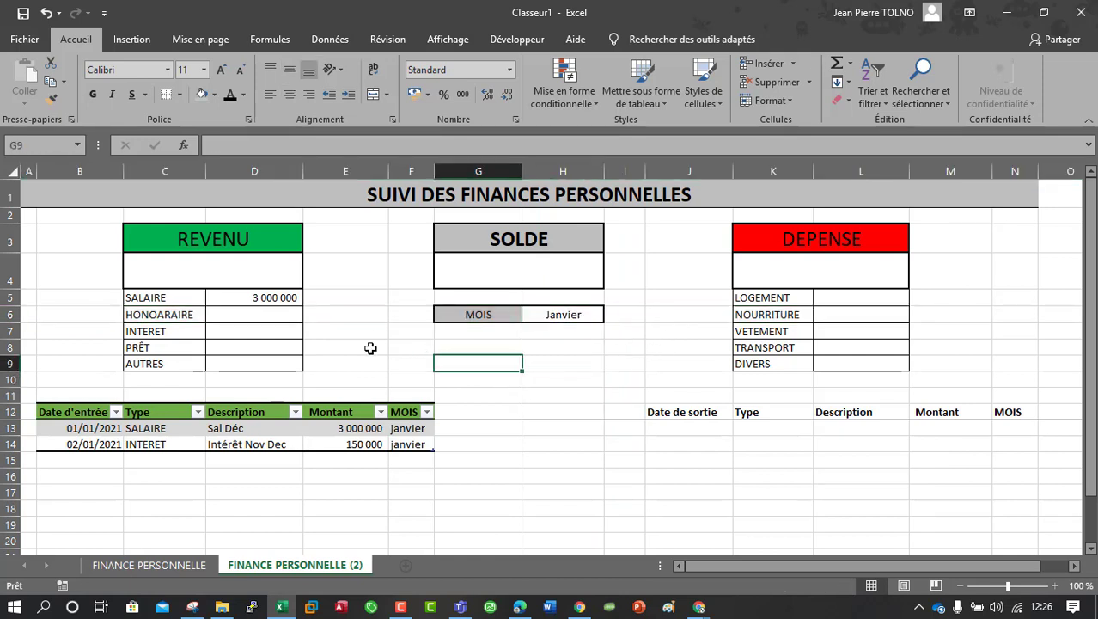
click(688, 171)
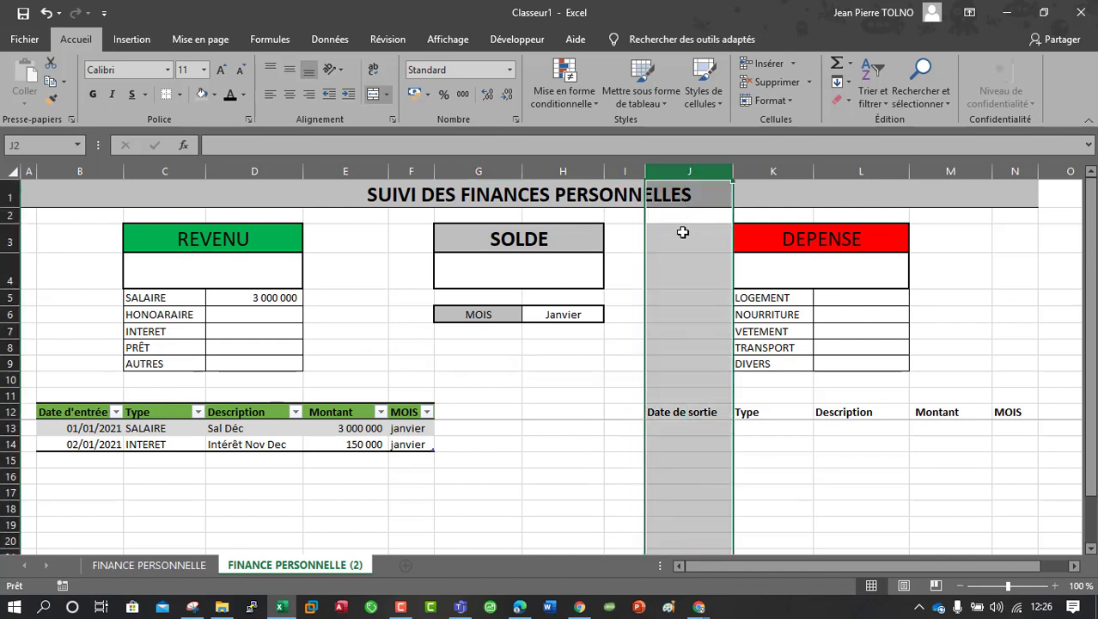
Step: Test the SALAIRE total by switching the month in H6 to Février and back to Janvier
click(681, 301)
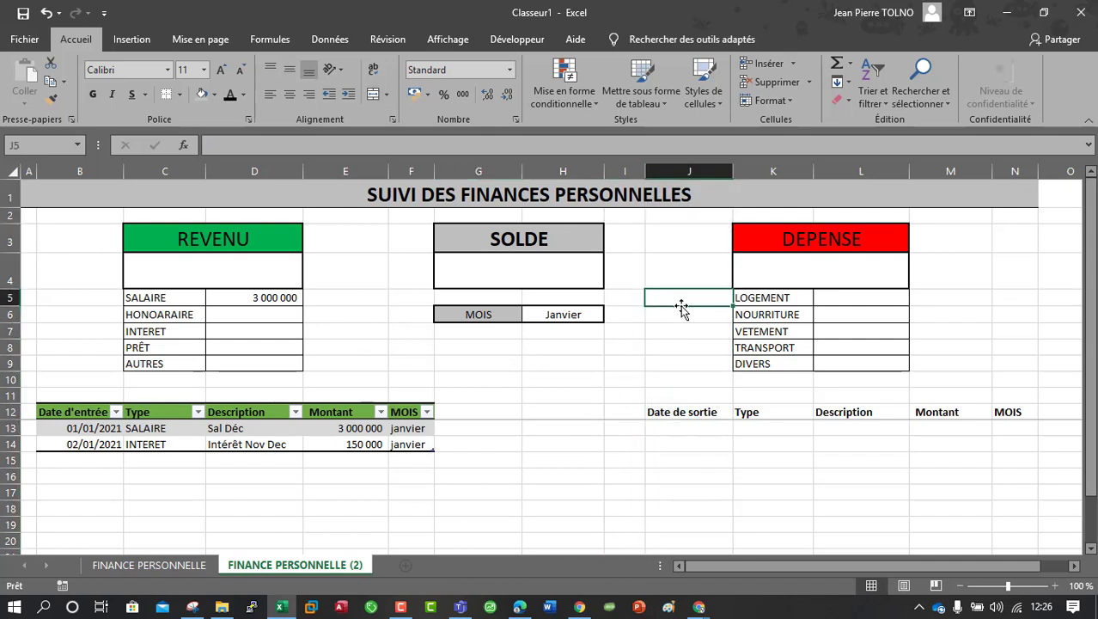
click(566, 315)
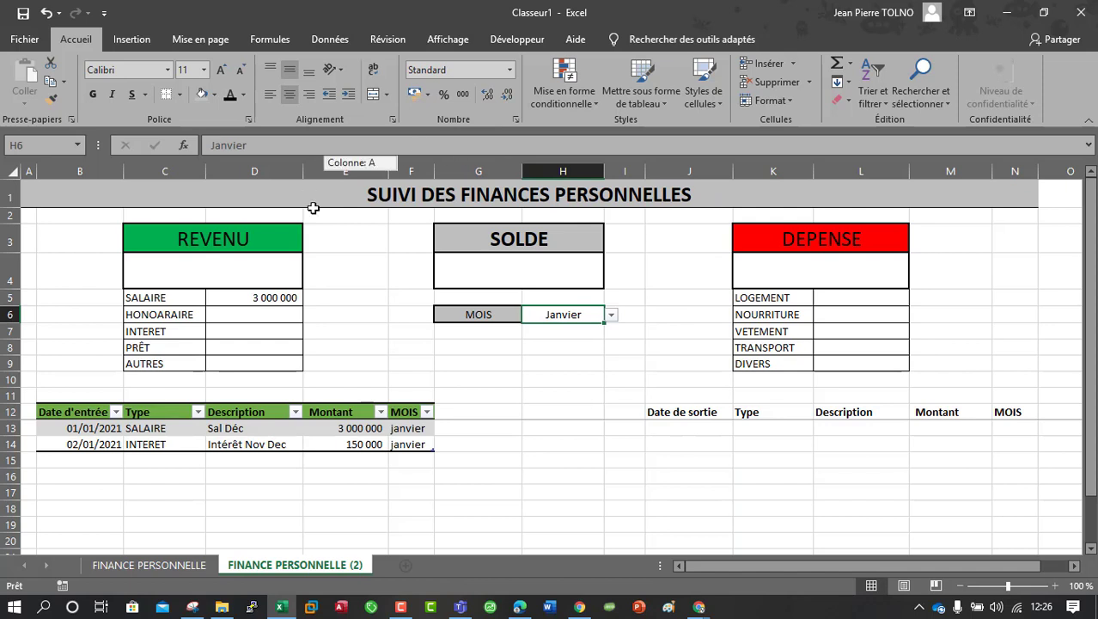
click(281, 298)
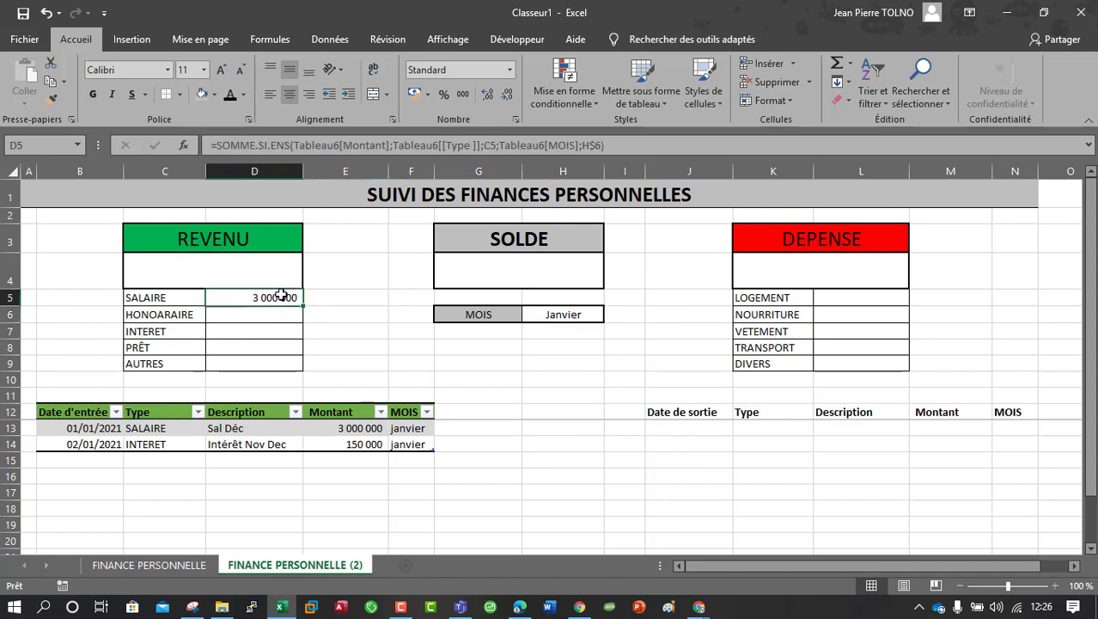
click(563, 311)
click(613, 318)
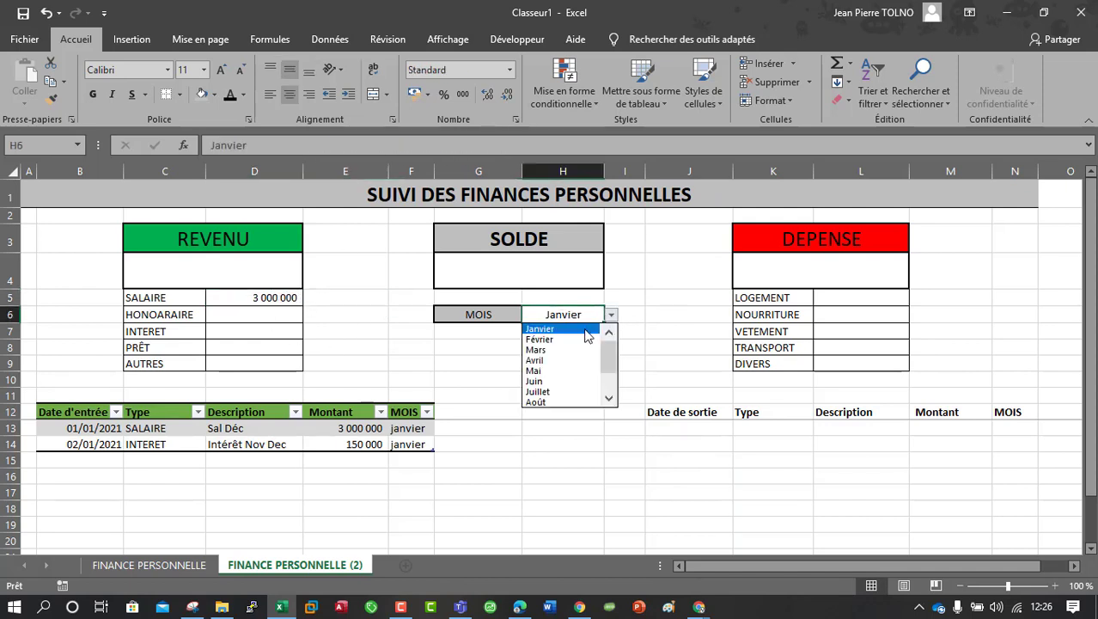
click(582, 341)
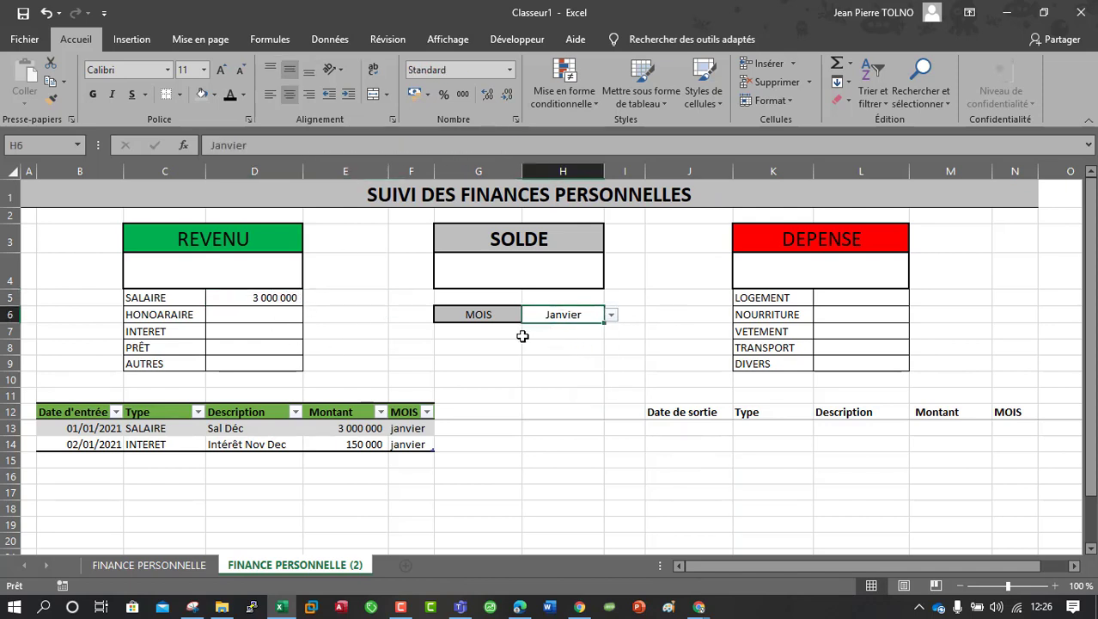
click(612, 314)
click(554, 329)
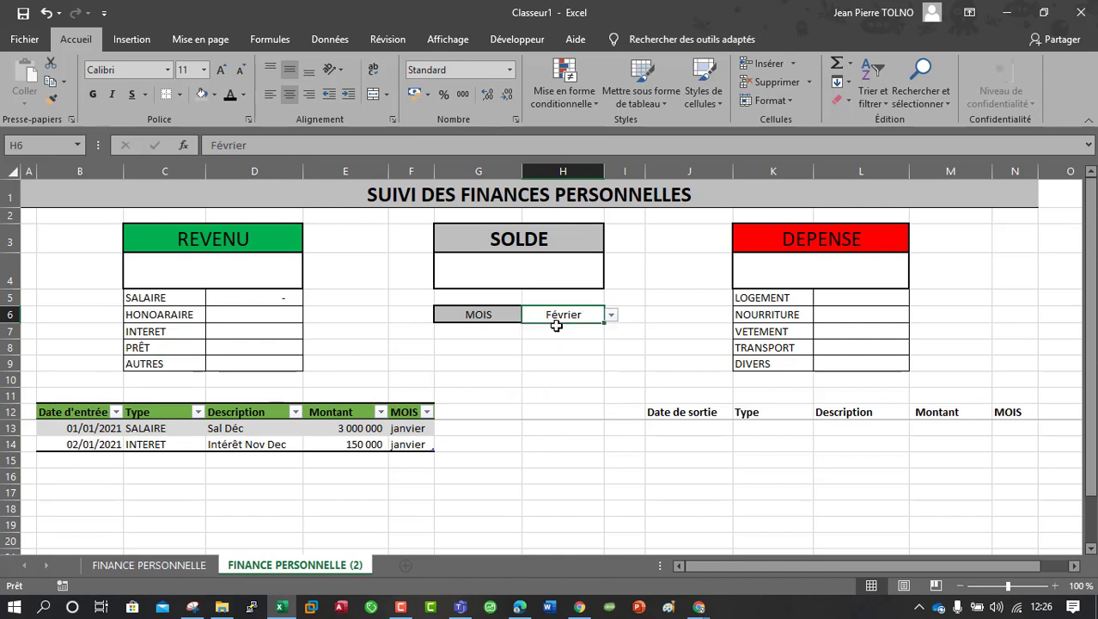
click(613, 317)
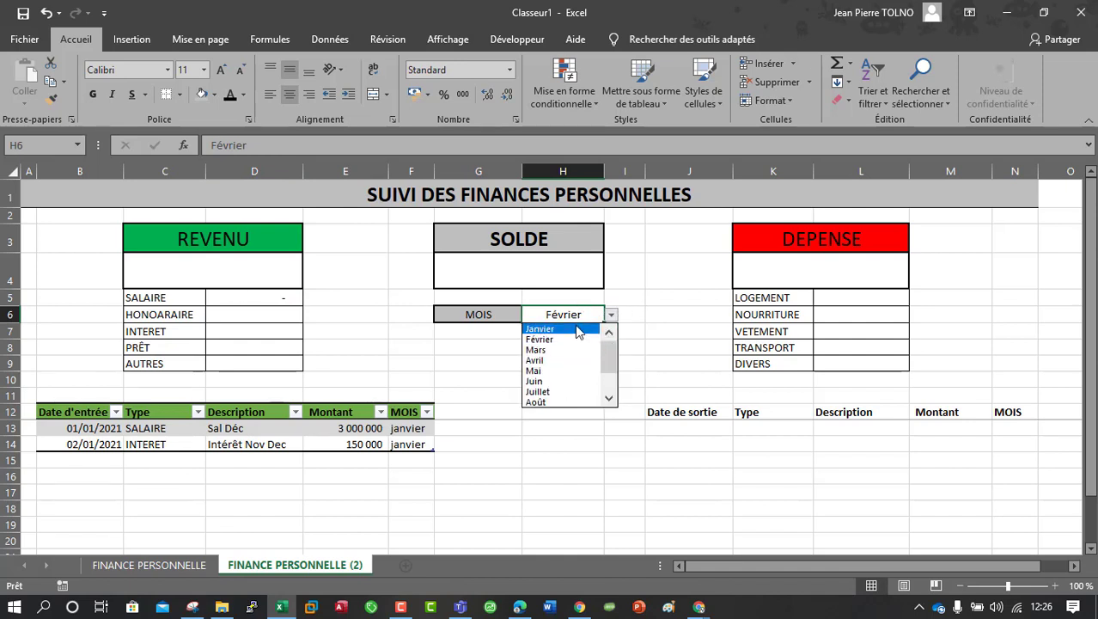
click(578, 330)
Step: Copy the SALAIRE formula from D5 down to D9 for the remaining income categories
click(286, 298)
drag(303, 306, 297, 365)
click(332, 365)
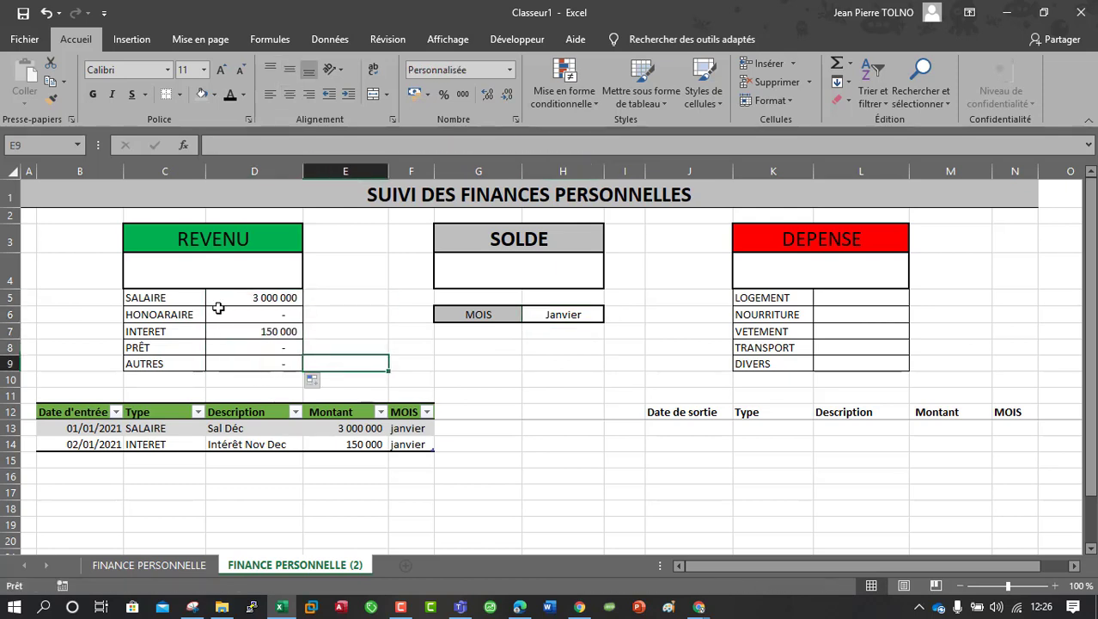
Step: Extend the income table with a row dated 03/01/2021 and choose PRÊT as its Type
click(108, 444)
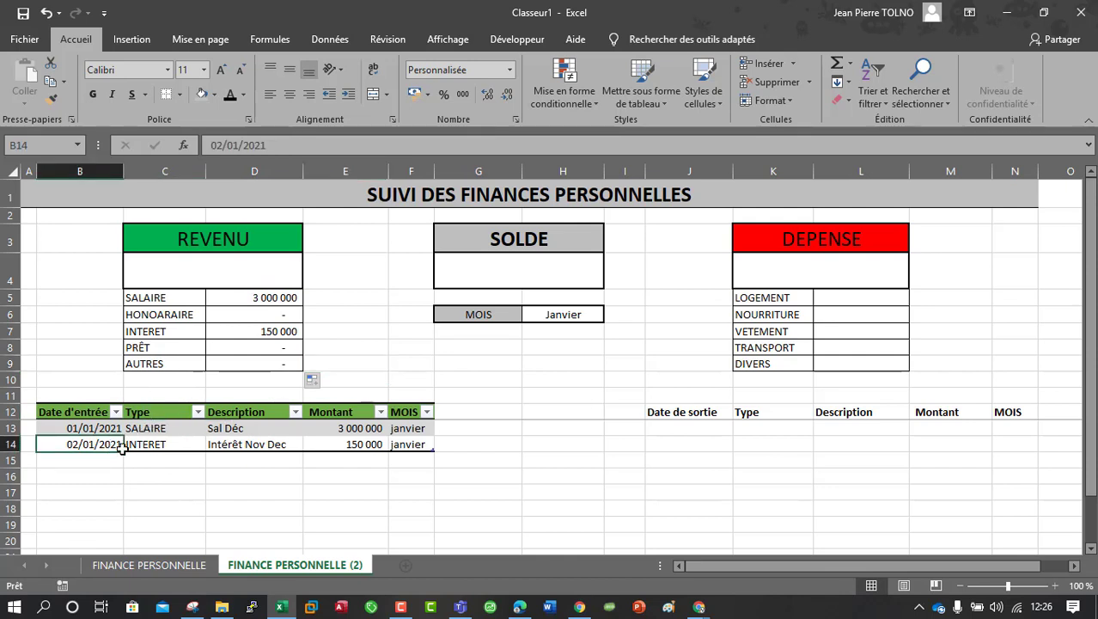
drag(123, 452, 120, 466)
click(204, 465)
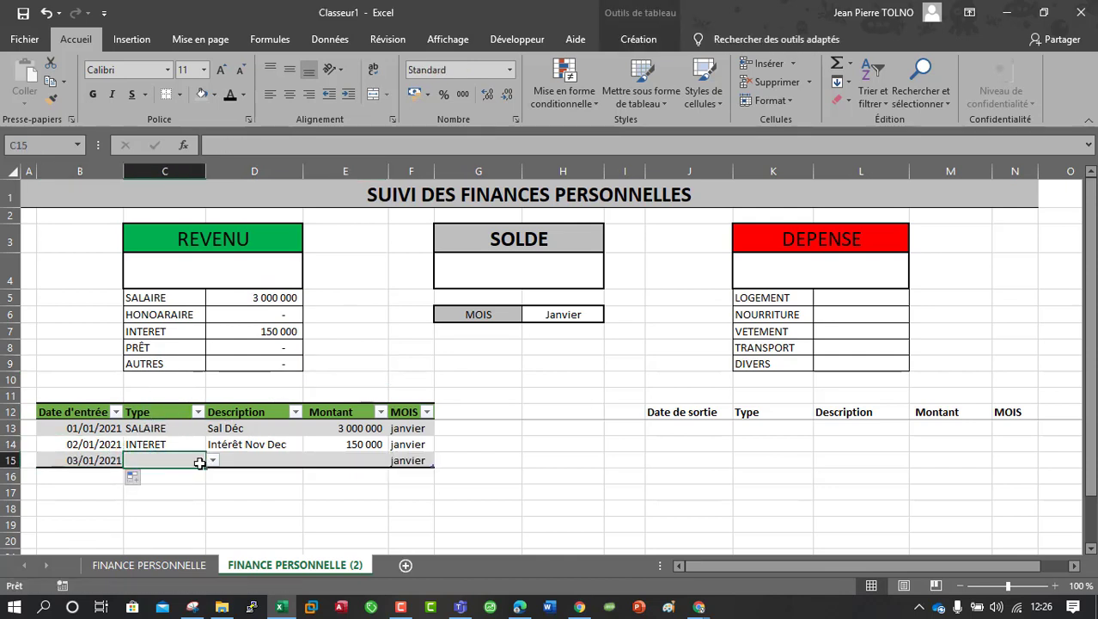
click(212, 461)
click(184, 506)
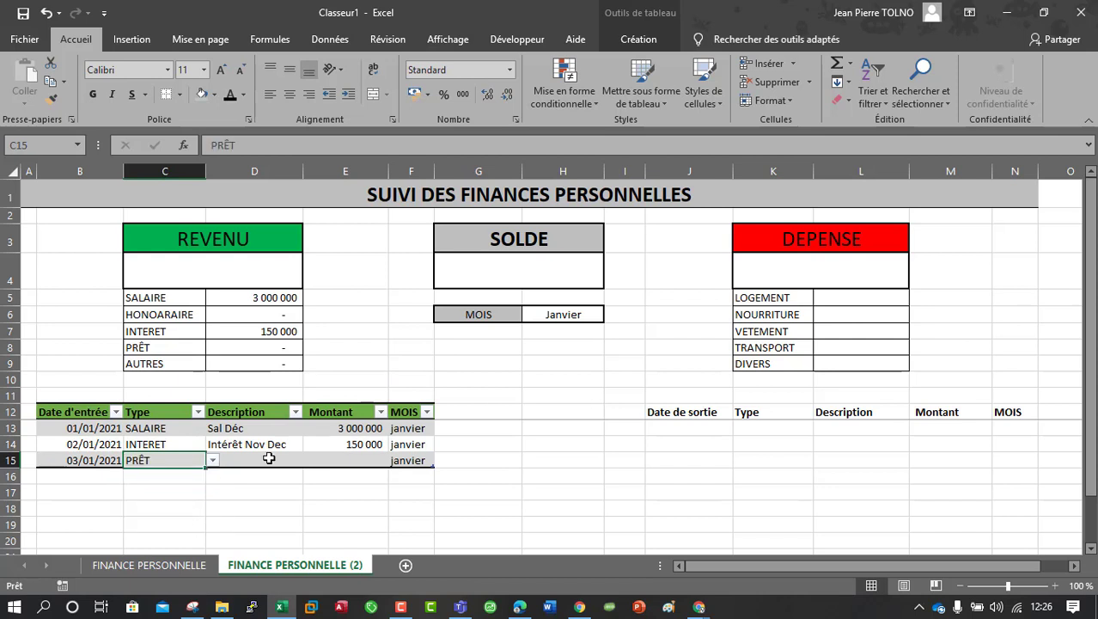
Step: Complete the PRÊT row in the income table with the description Alpha and the amount 5 000 000
click(270, 456)
text(Alpha)
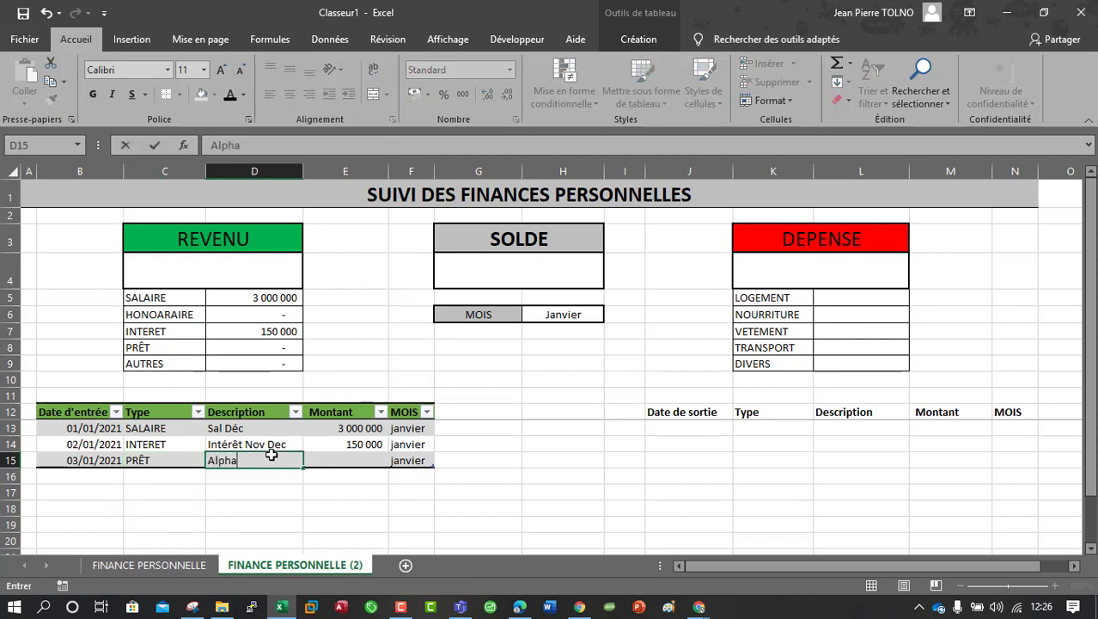
key(Tab)
text(5 0)
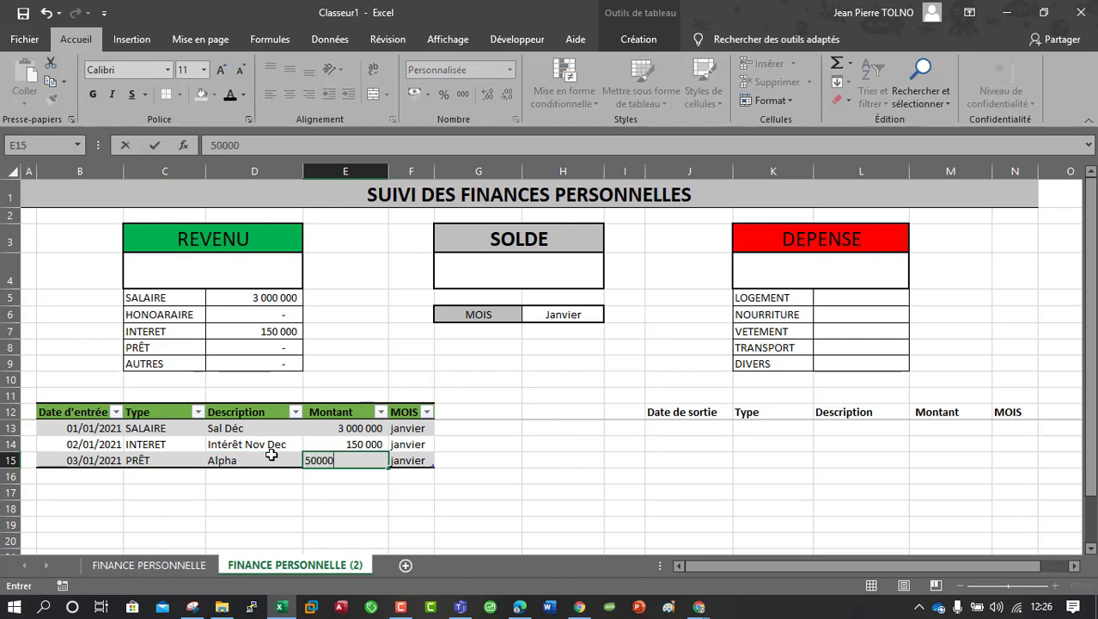
text(00 000)
key(Tab)
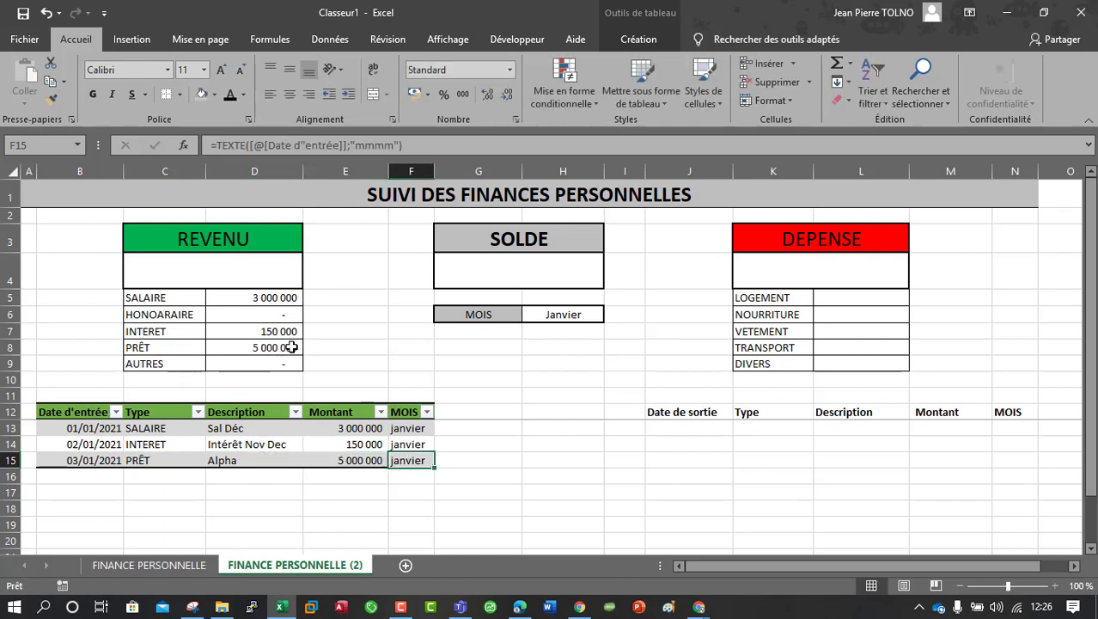
click(290, 347)
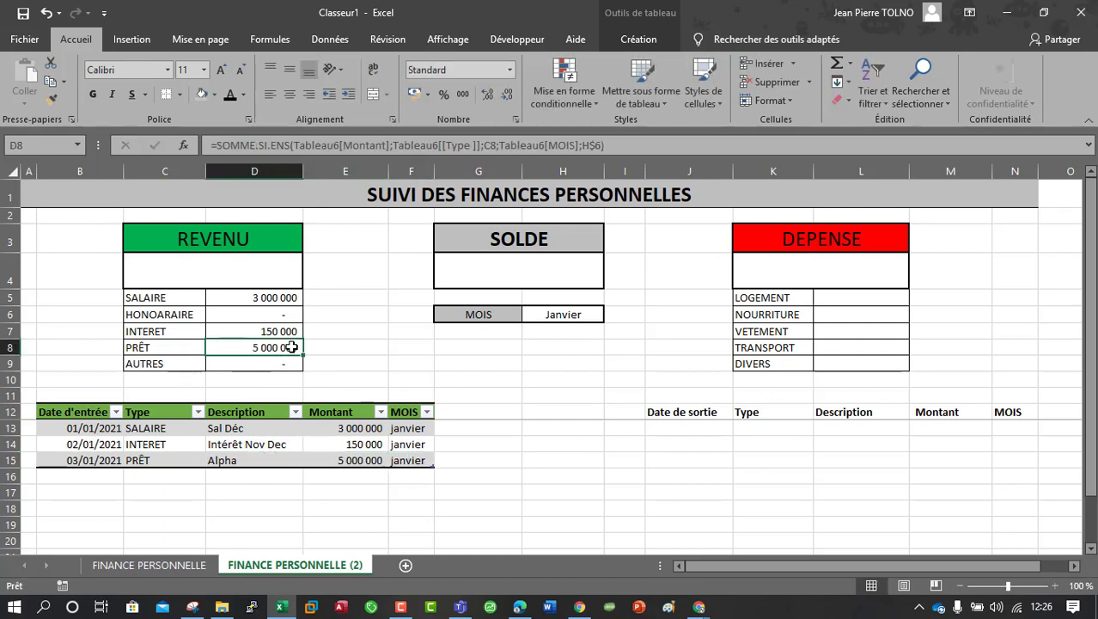
Step: Total the income categories D5:D9 with a SOMME formula in the merged cell below REVENU
click(278, 265)
text(=SOMME()
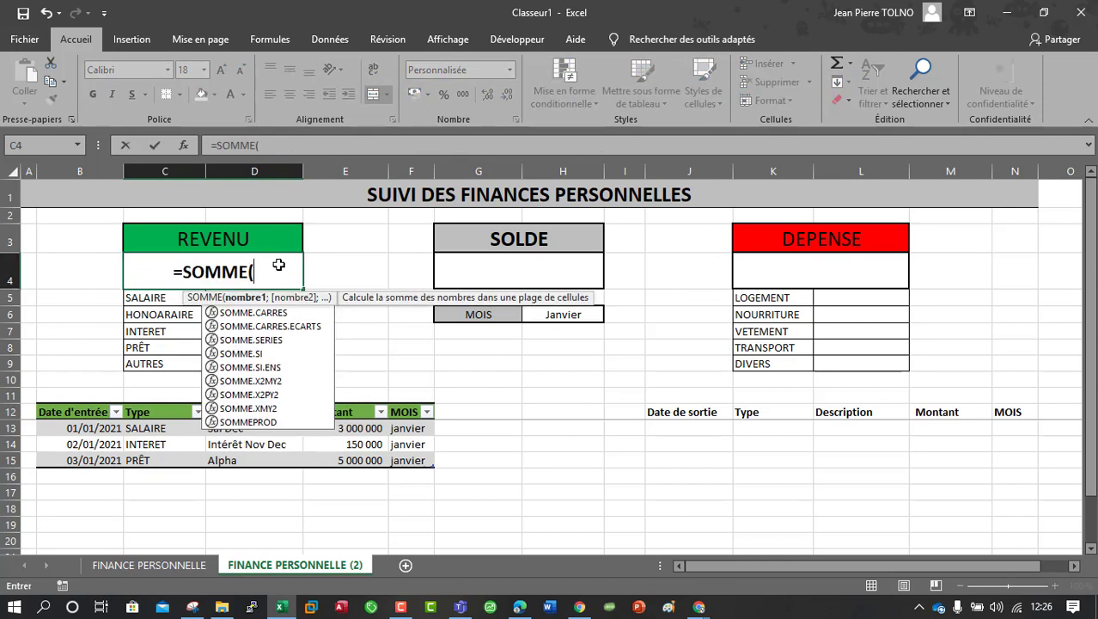
drag(271, 359, 270, 297)
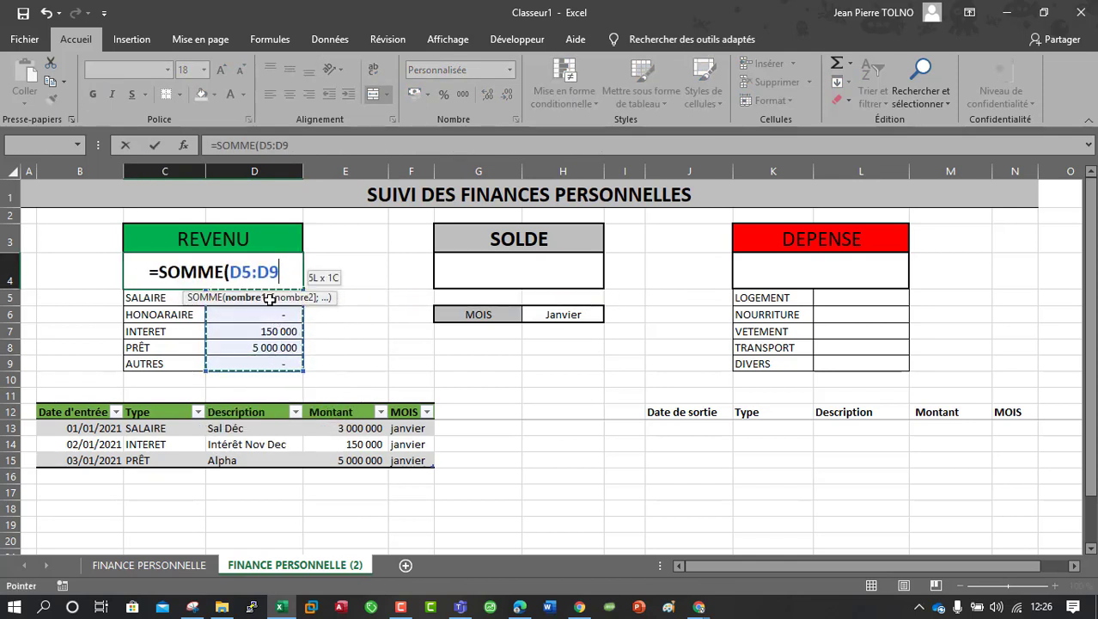
key(Return)
key(Return)
click(249, 277)
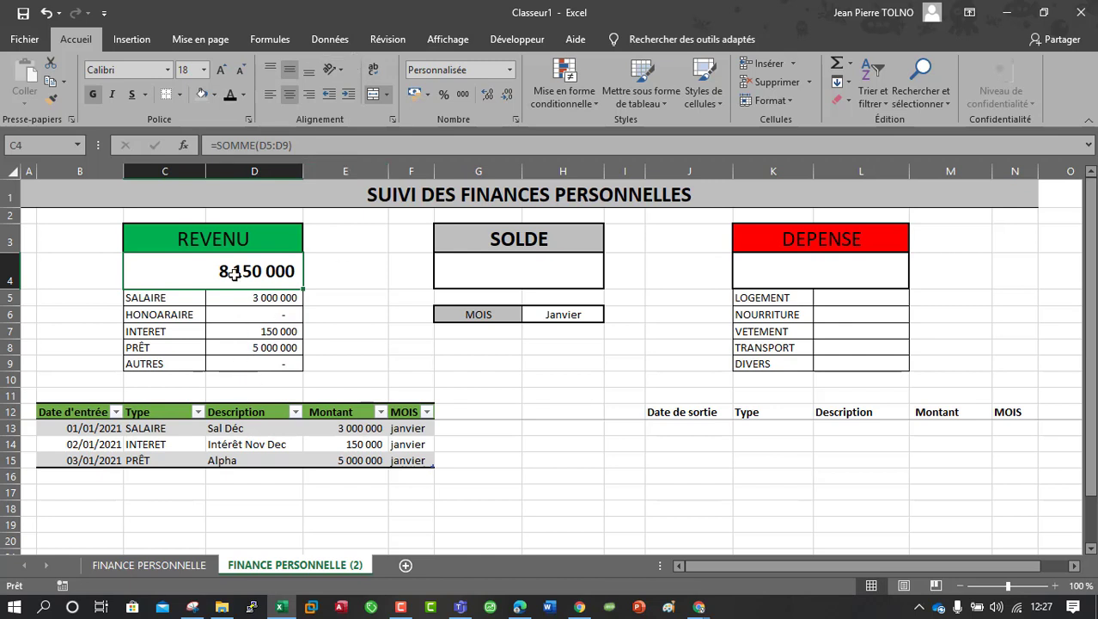
Step: Set the month in H6 to Février
drag(234, 274, 355, 437)
click(355, 442)
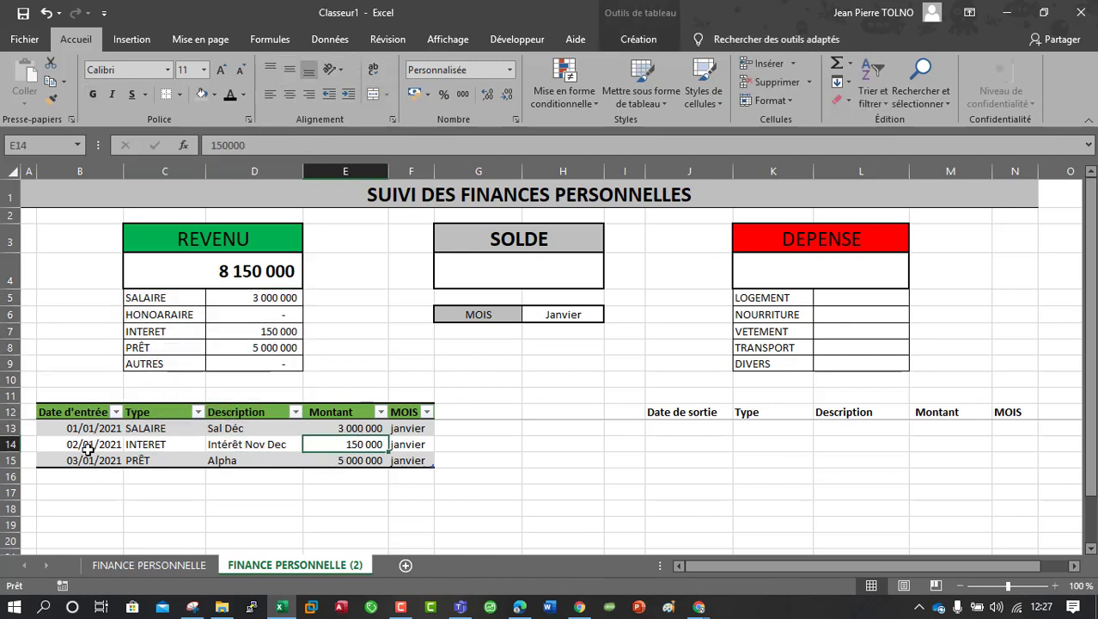
click(86, 477)
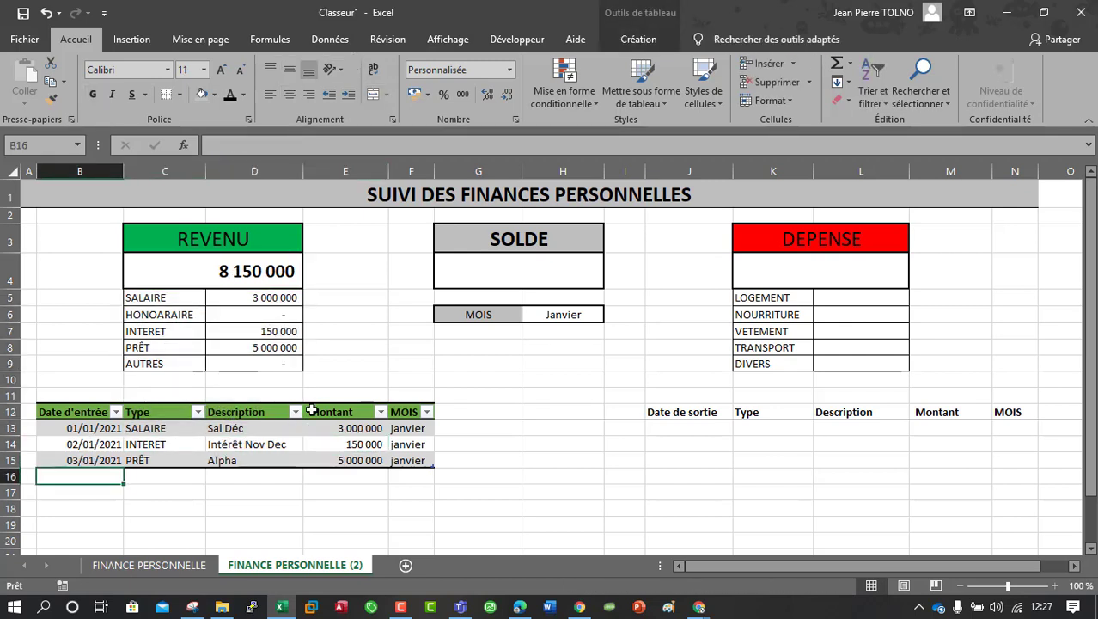
click(573, 314)
click(611, 314)
click(550, 338)
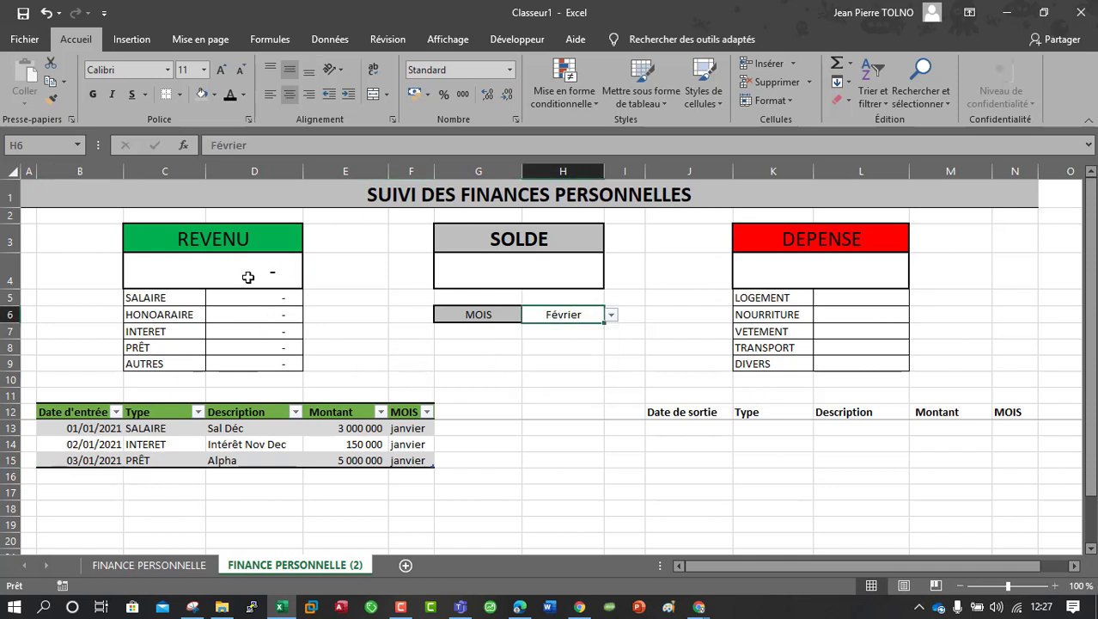
Step: Add an income row dated 2-2-2021 in row 16 and choose SALAIRE as its Type
click(95, 476)
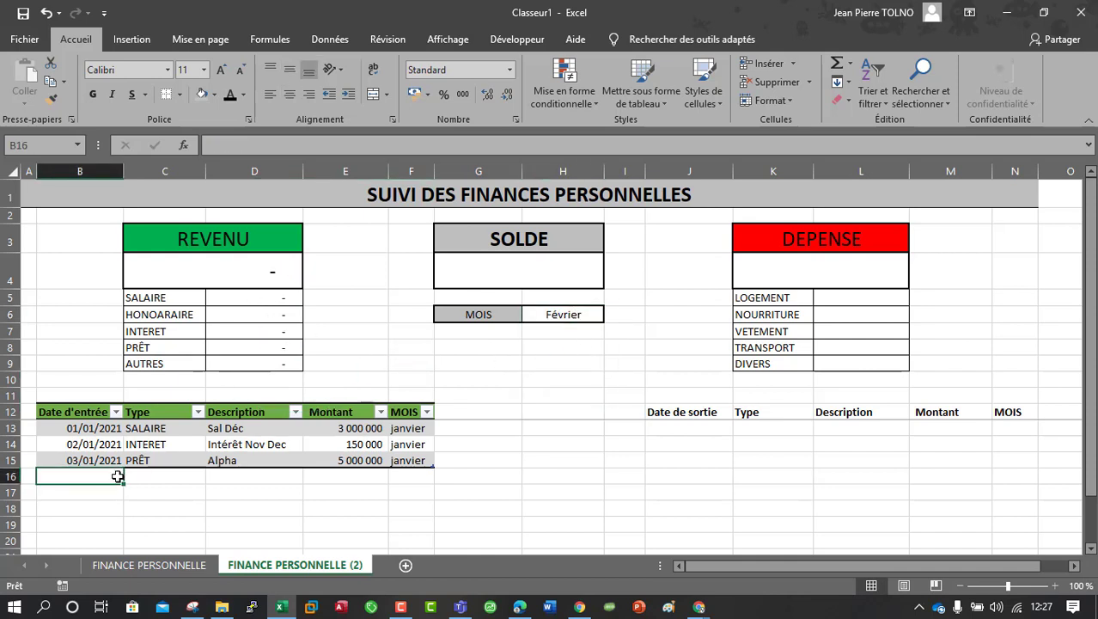
text(2-2-2021)
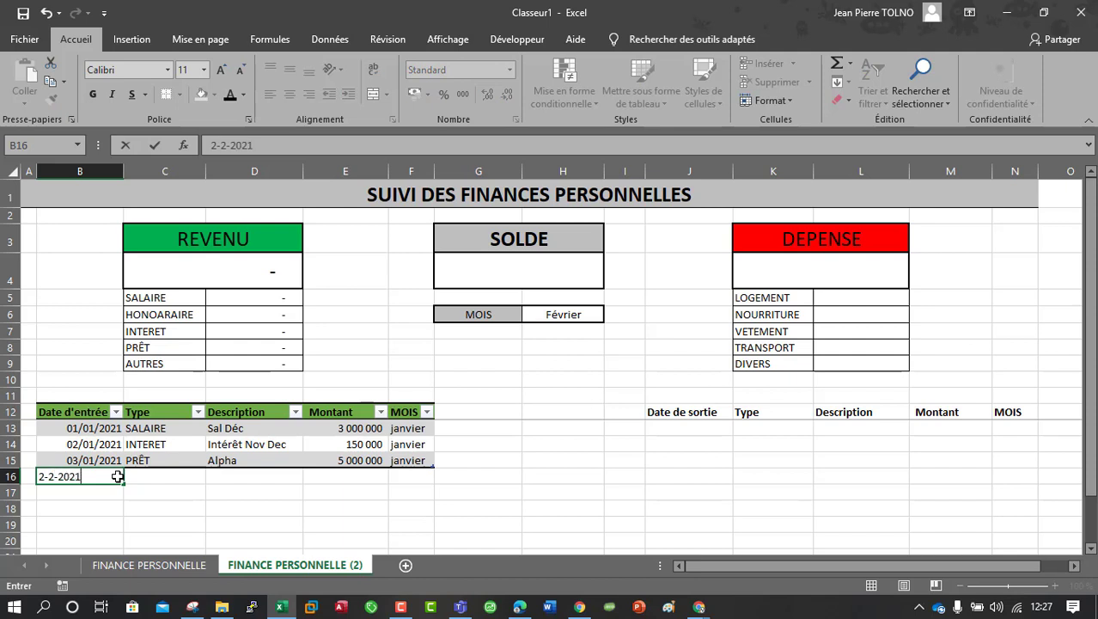
key(Return)
click(164, 476)
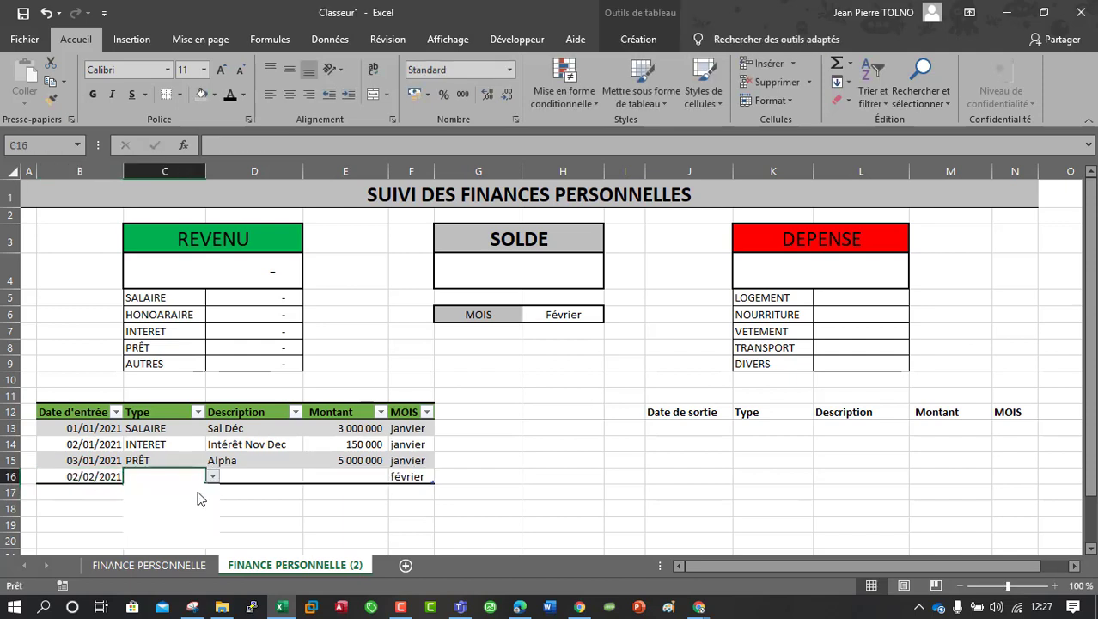
click(212, 476)
click(144, 490)
Step: Complete the February SALAIRE row with the description Salaire Janvier and the amount 3 000 000
click(243, 476)
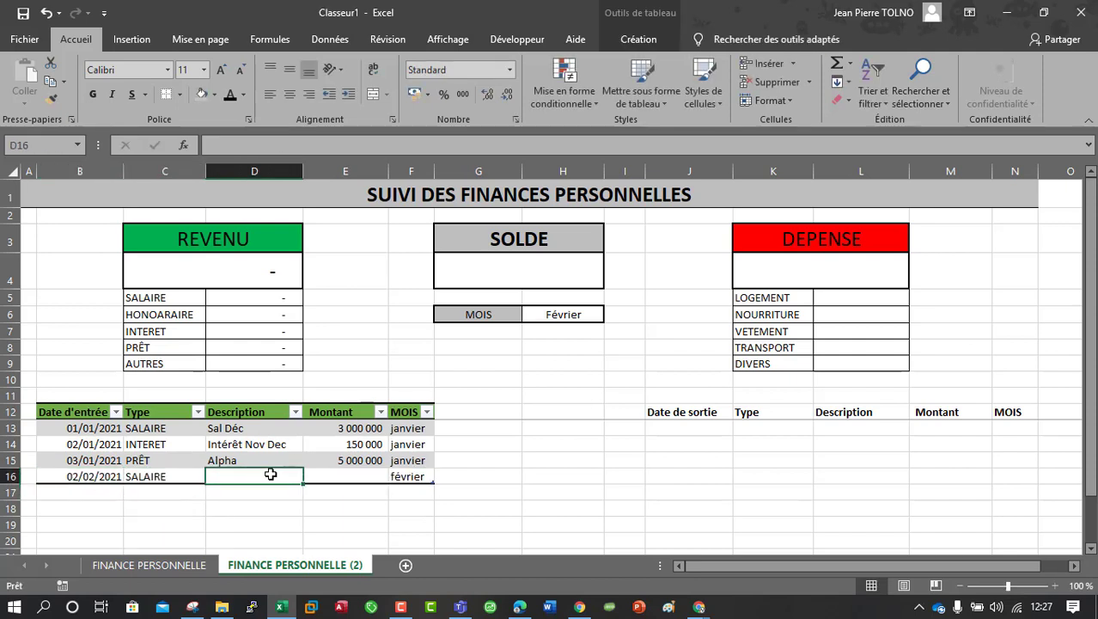
text(Salaire Janvier)
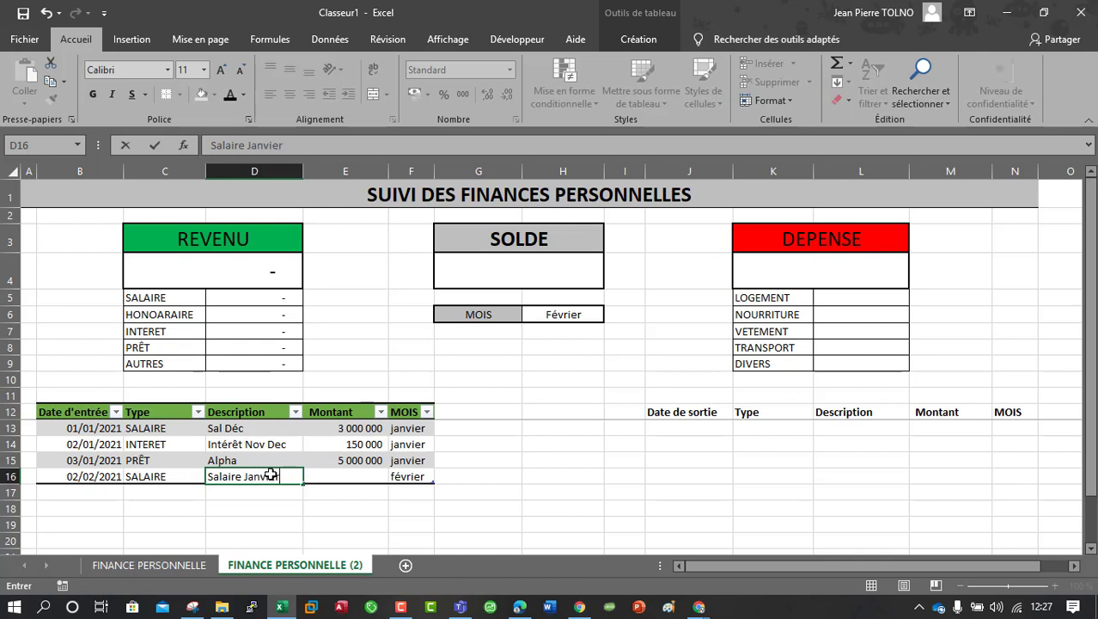
key(Tab)
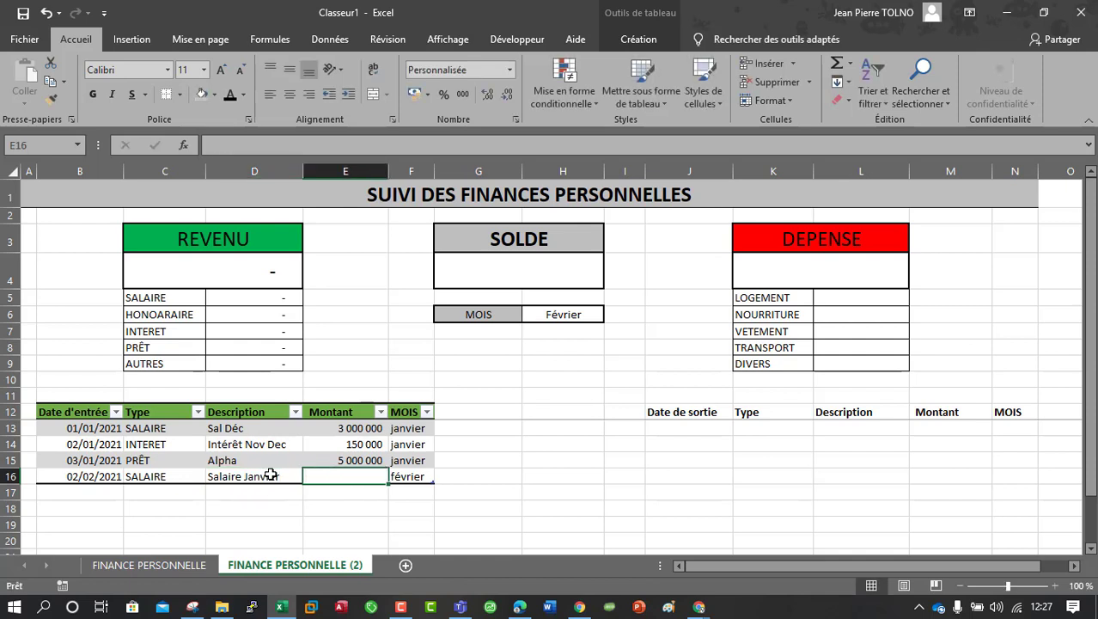
text(3 000 000)
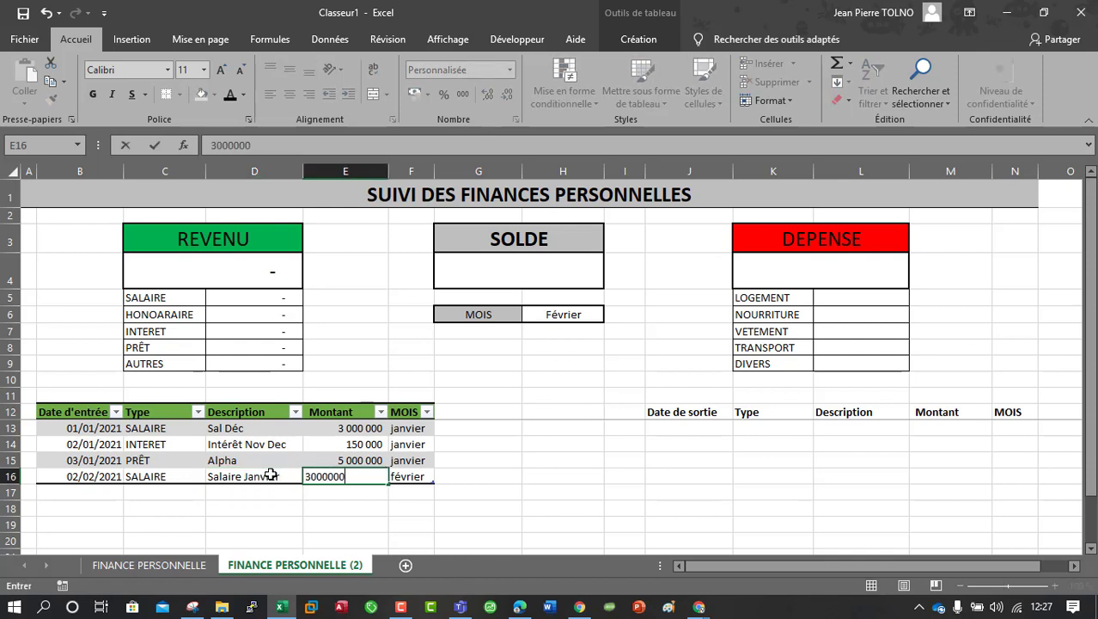
key(Return)
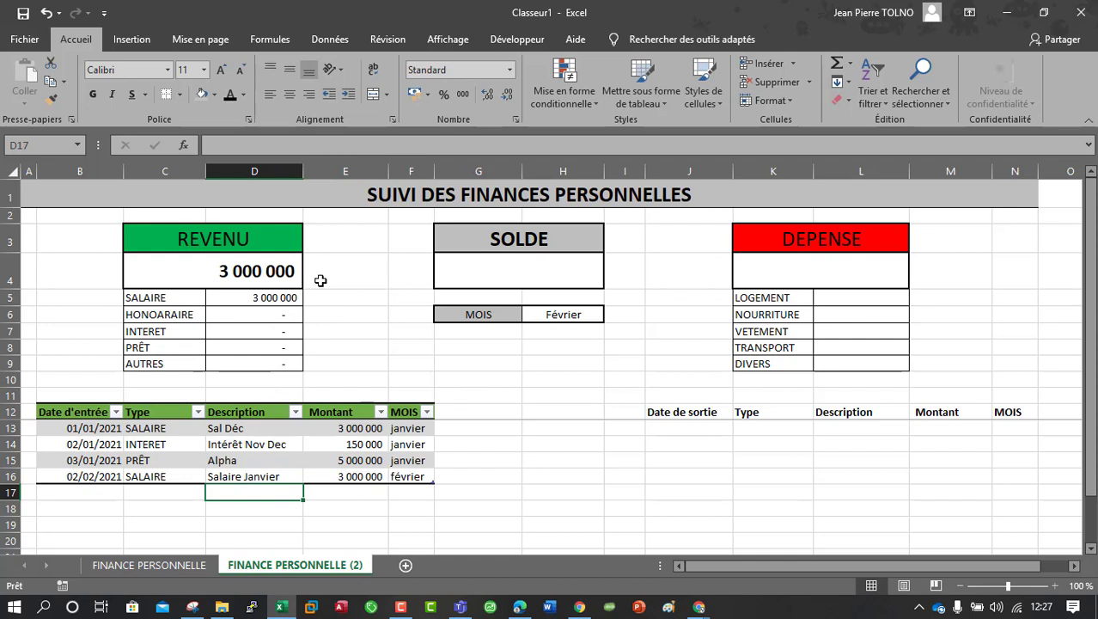
click(565, 315)
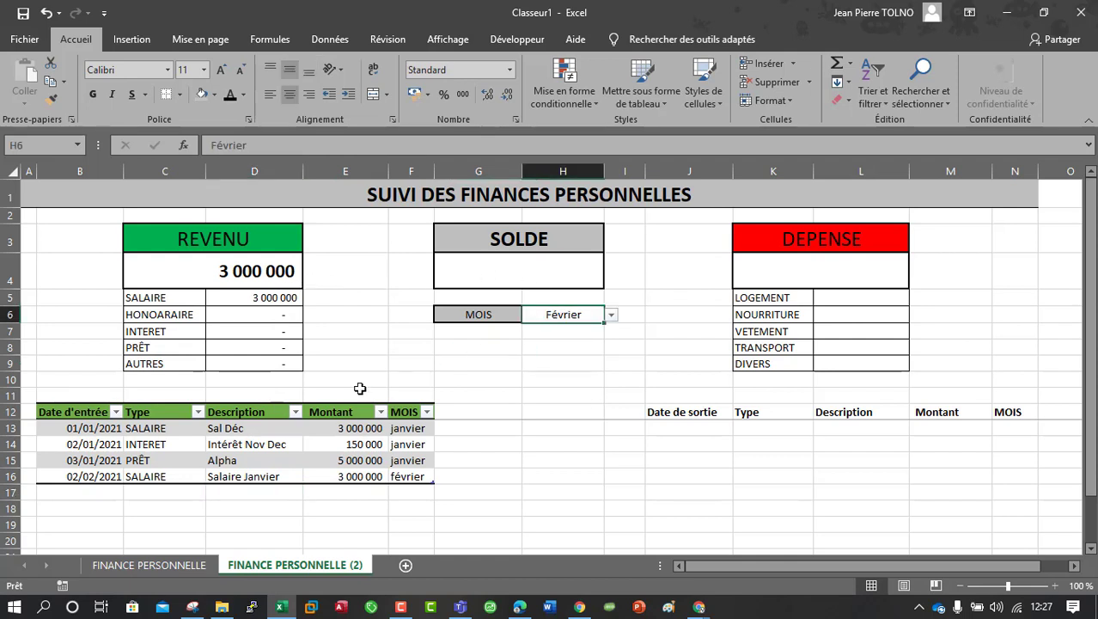
click(110, 477)
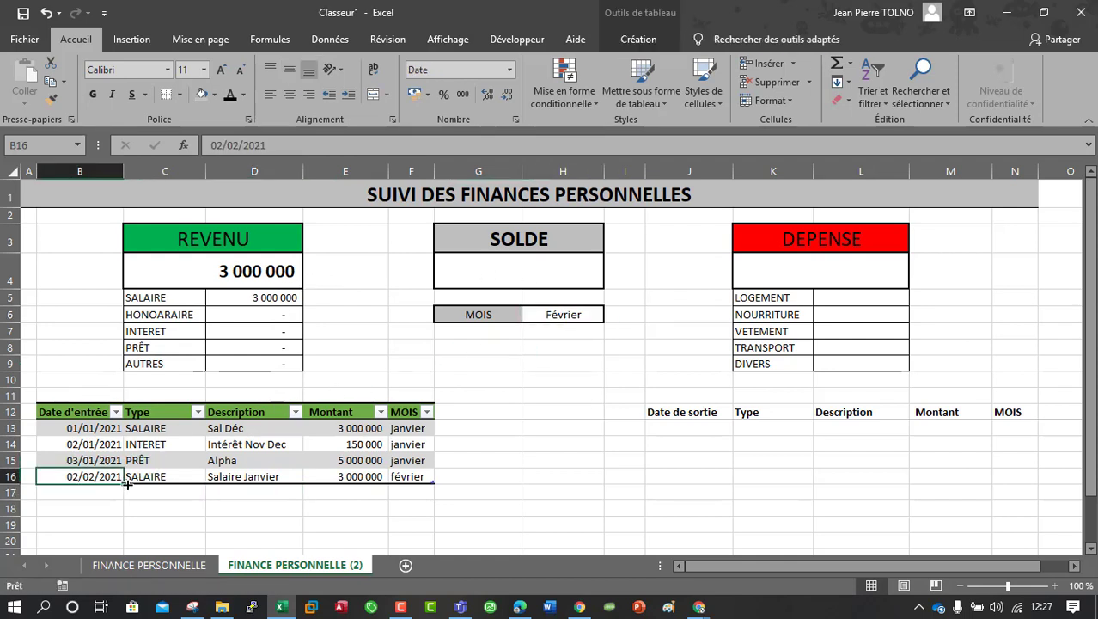
click(841, 303)
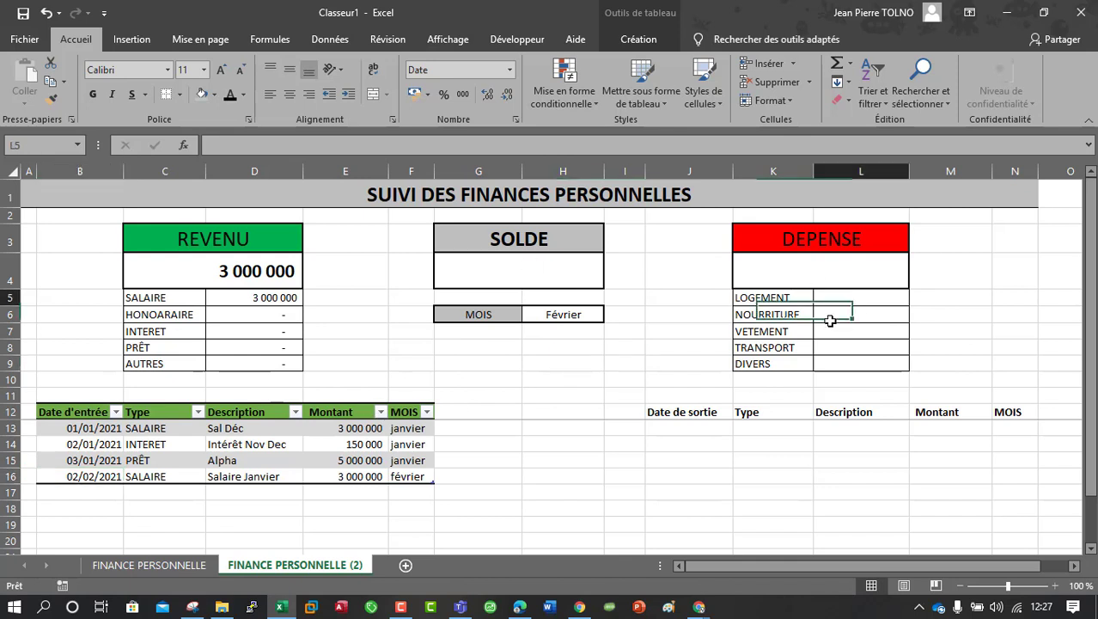
click(710, 423)
text(-)
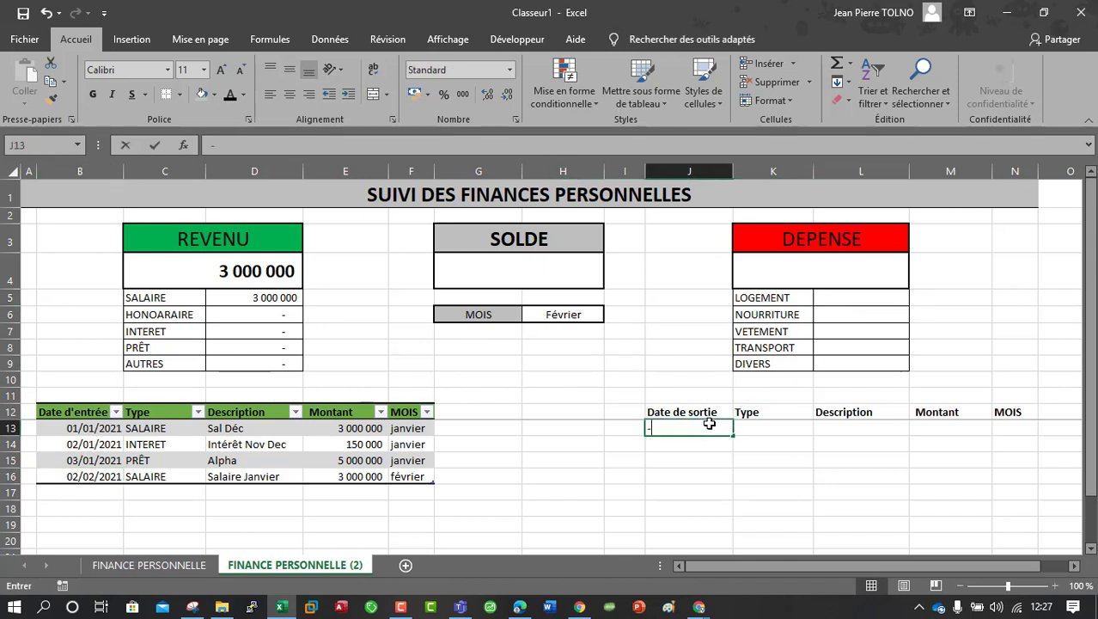
text(1-12021)
key(Return)
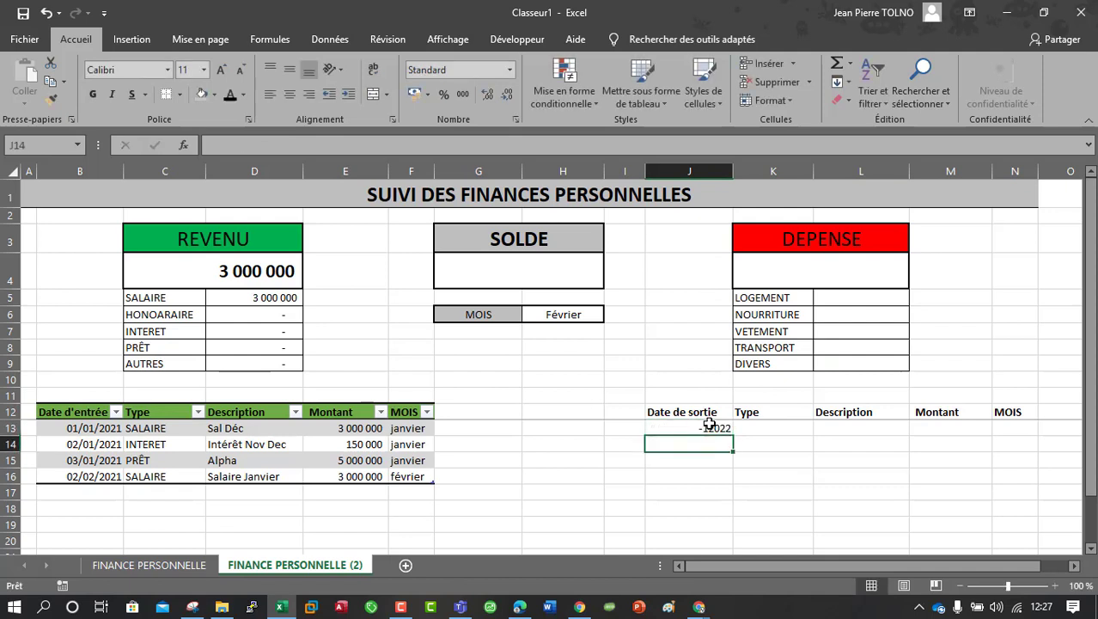
Step: Enter the first expense date 01/01/2021 in J13 and choose LOGEMENT as its Type
click(710, 423)
text(1-1)
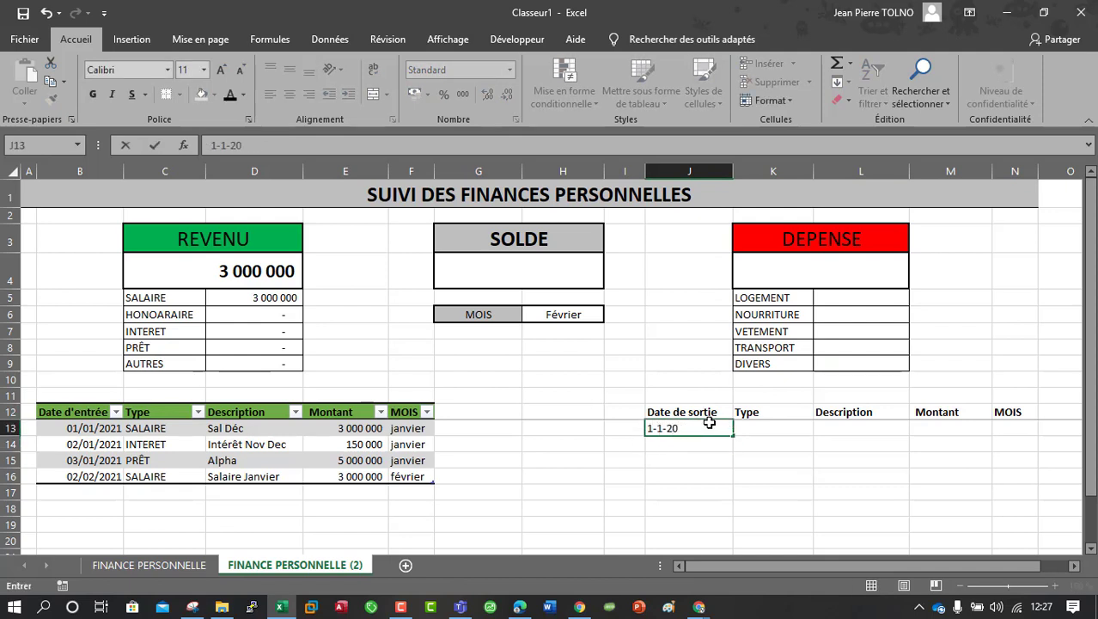
key(Return)
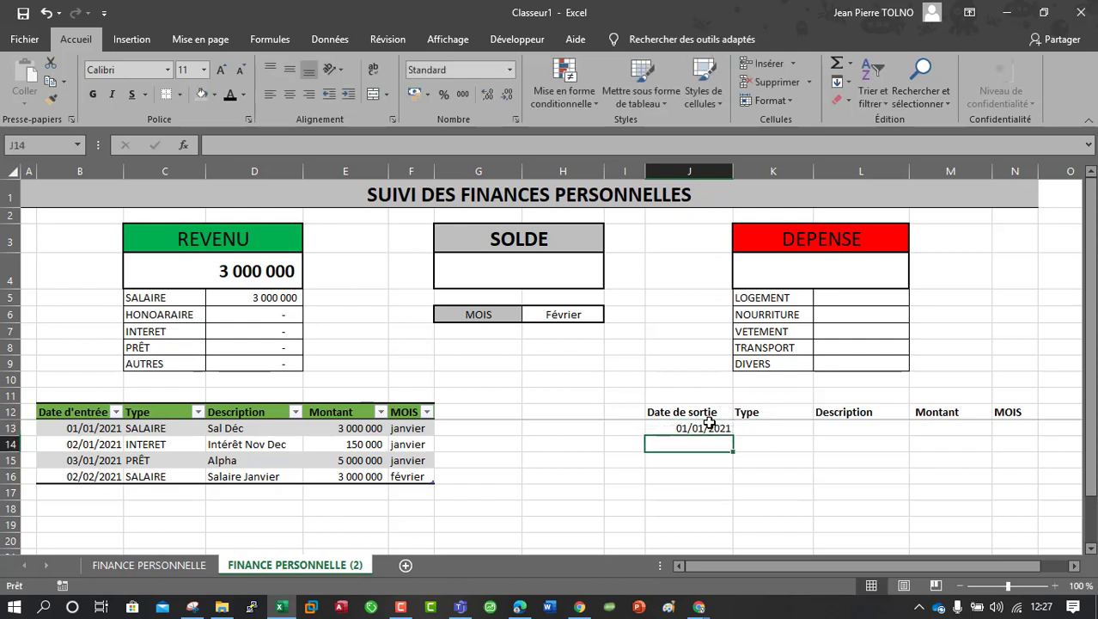
click(800, 423)
click(821, 428)
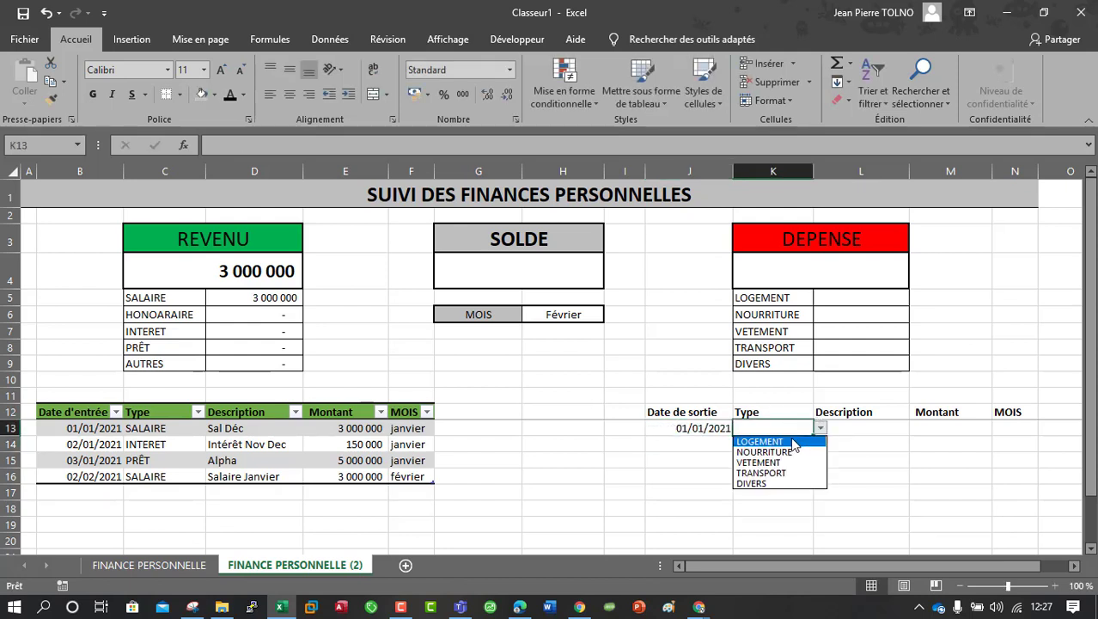
click(791, 442)
Step: Complete the LOGEMENT expense row with the description Frais Loyer Dec and the amount 1 500 000
click(856, 414)
click(856, 428)
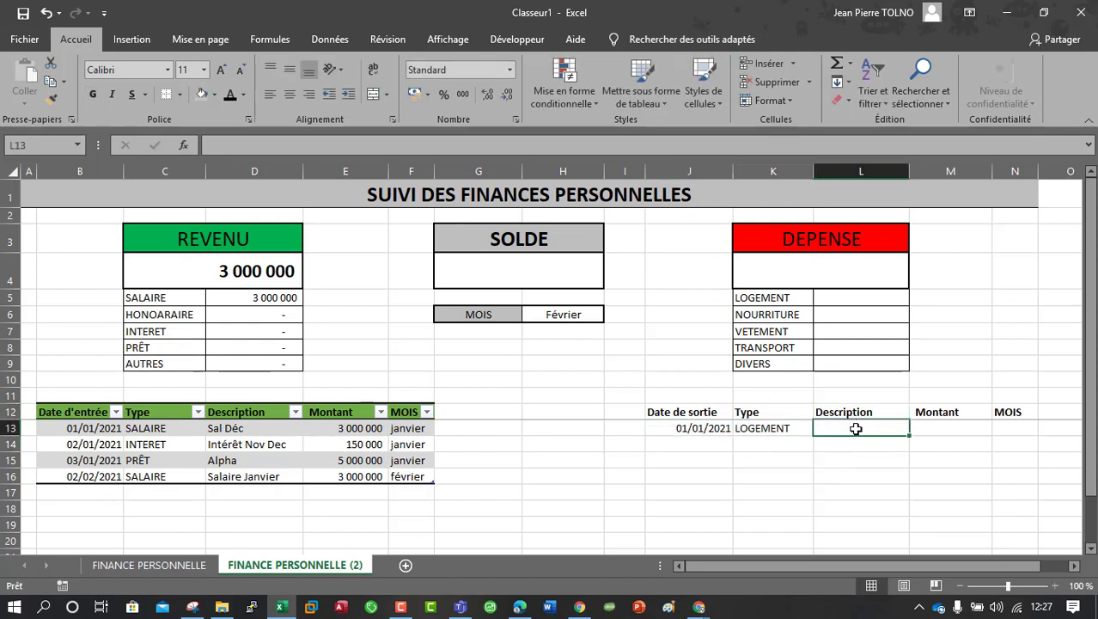
text(Frais Loy)
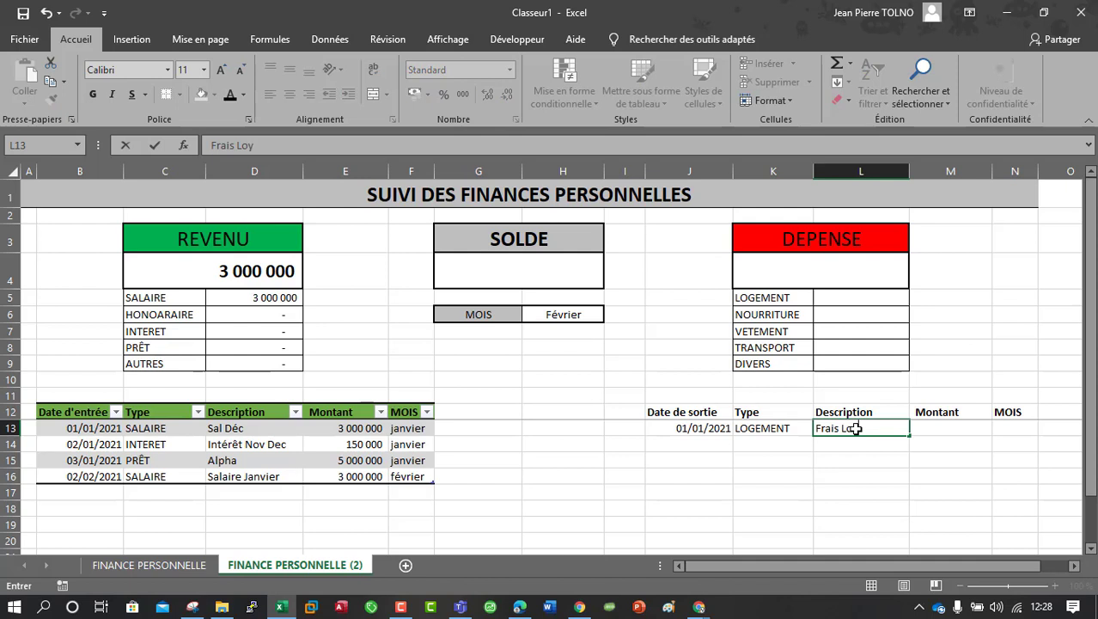
text(er Dec)
key(Tab)
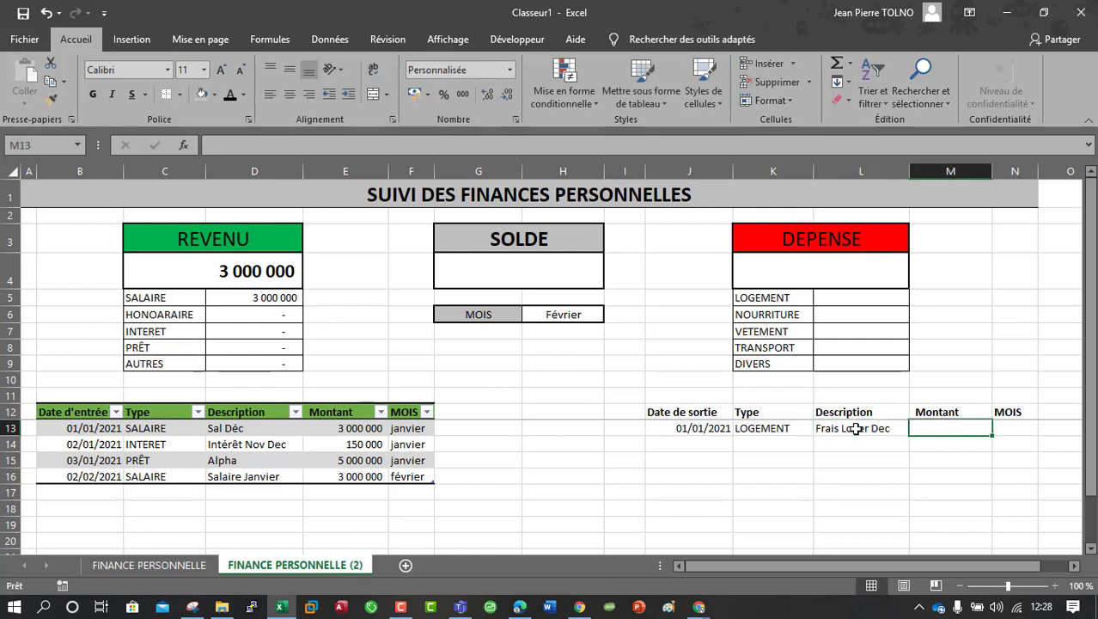
text(1500000)
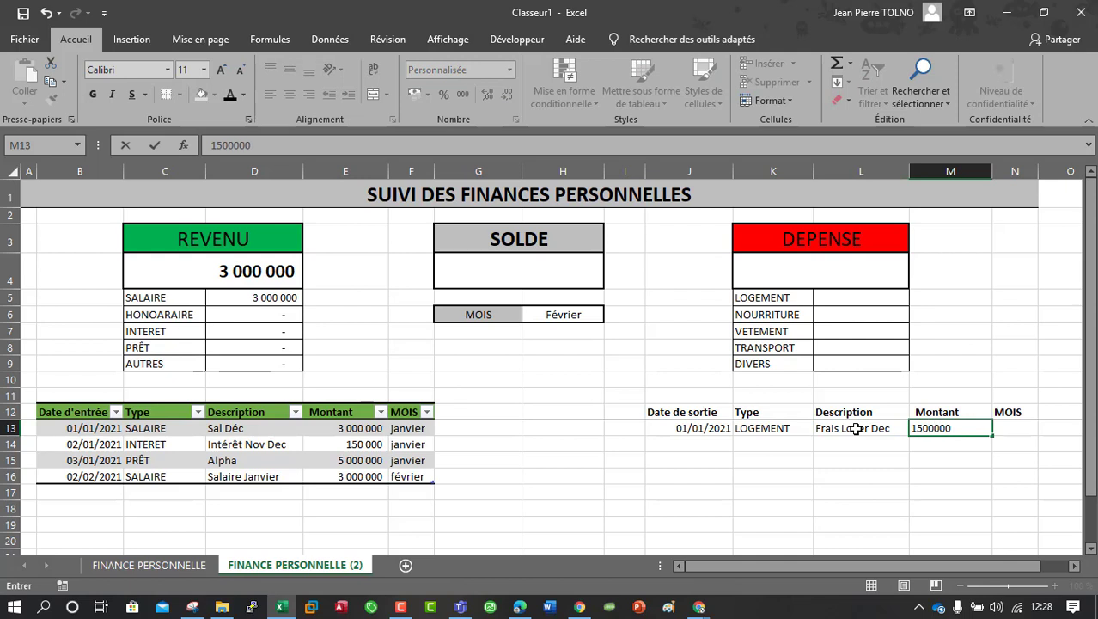
key(Tab)
Step: Fill the expense date down one row to J14 and choose NOURRITURE as that row's Type
click(709, 426)
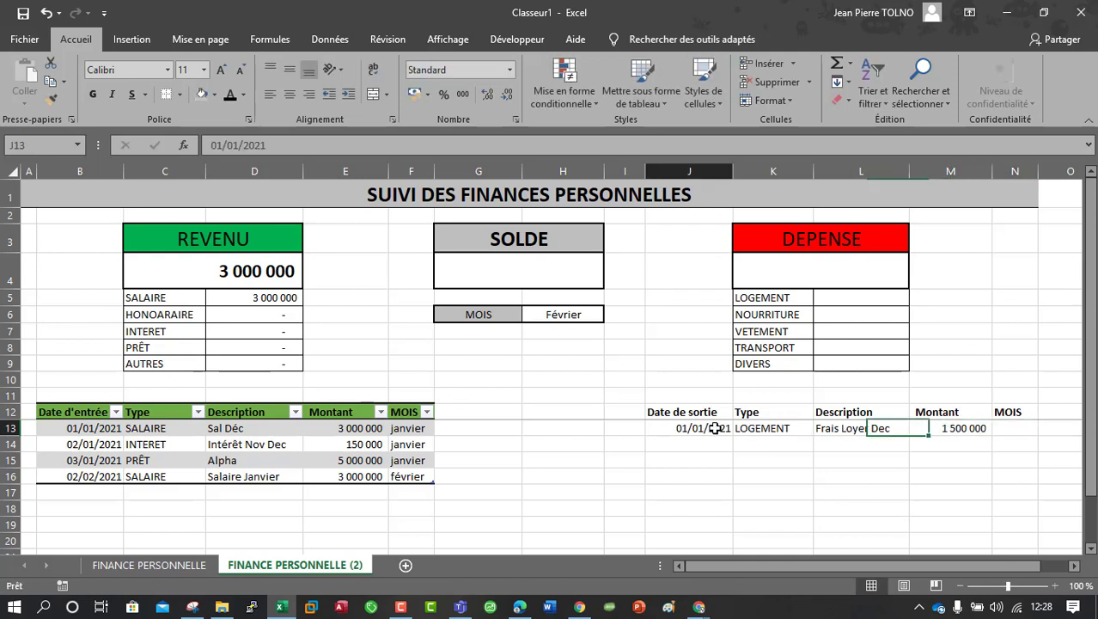
drag(733, 436, 734, 450)
click(781, 434)
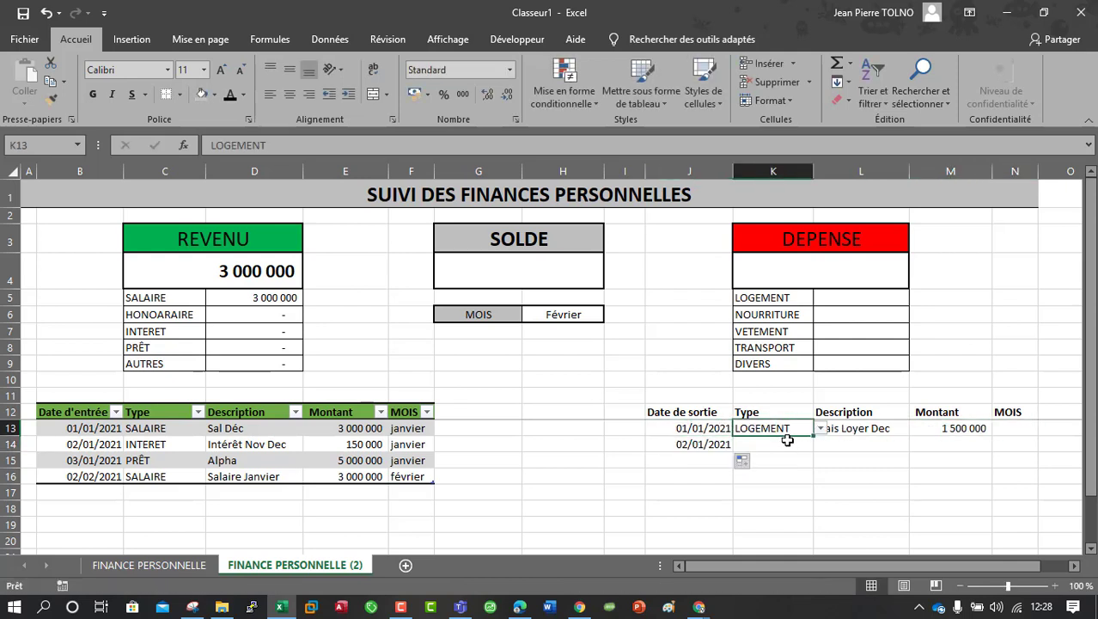
click(795, 449)
click(820, 444)
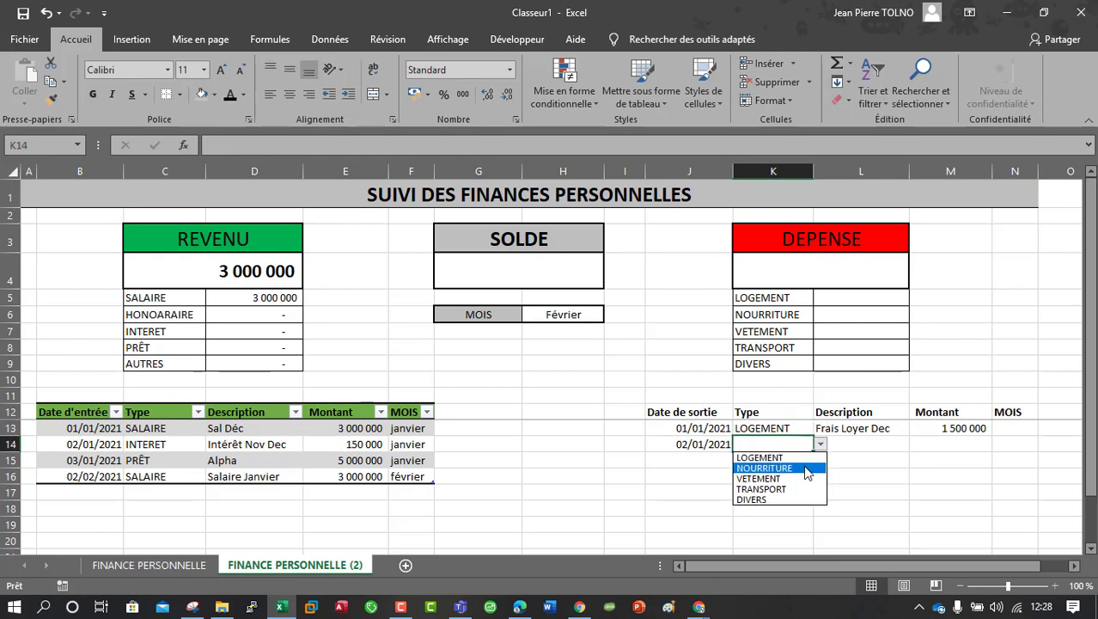
click(804, 467)
Step: Complete the NOURRITURE expense row with the description Manger Jan and the amount 600 000
click(851, 445)
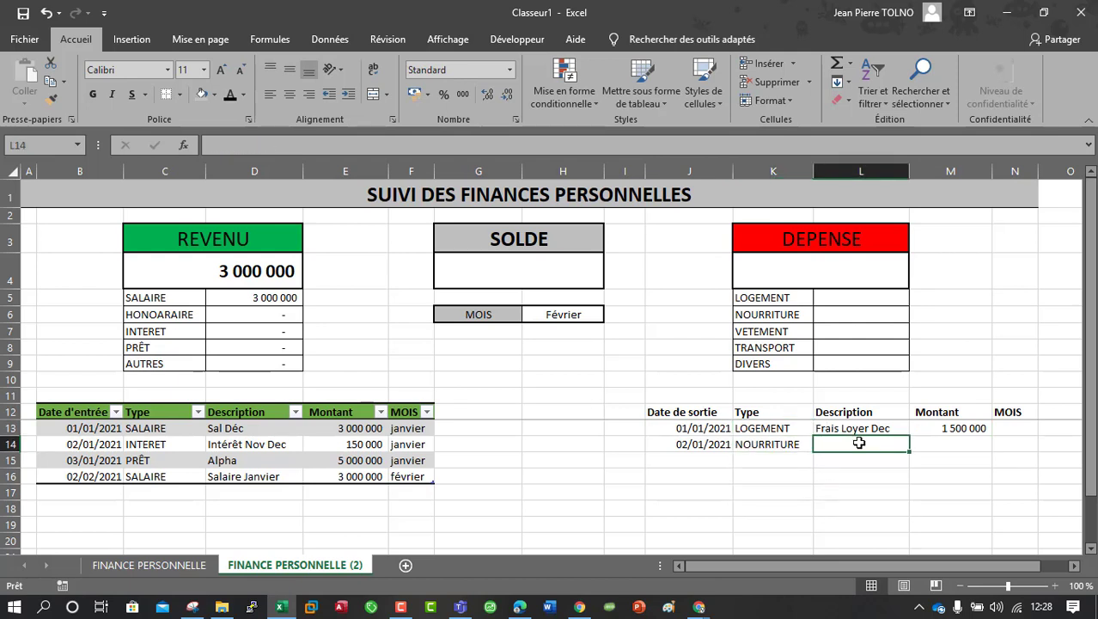
text(Mange)
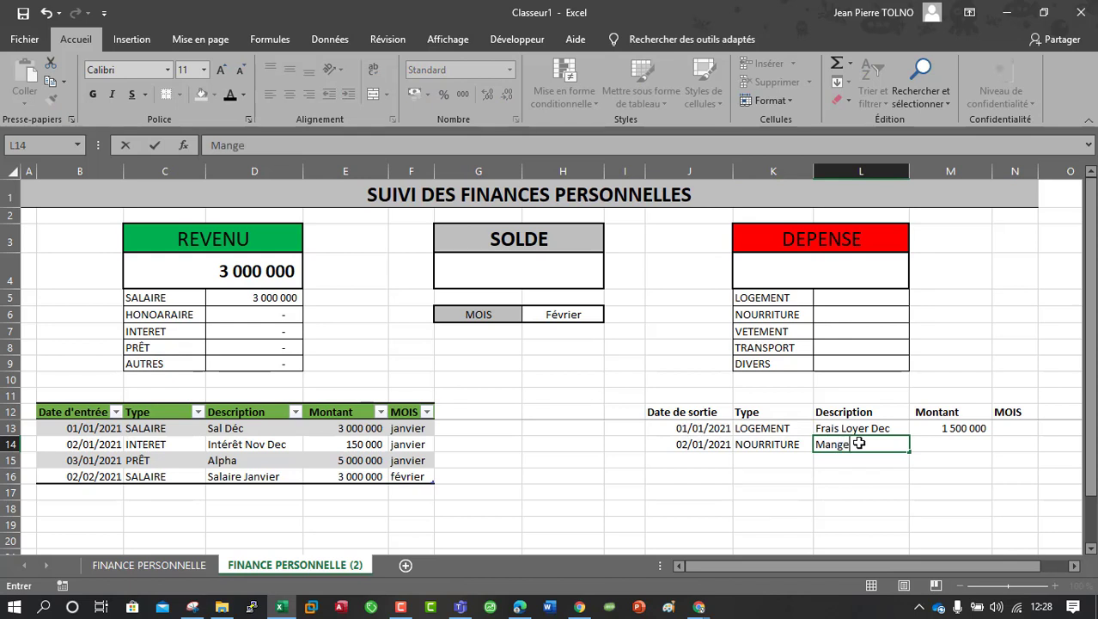
text(r Jan)
key(Tab)
text(6)
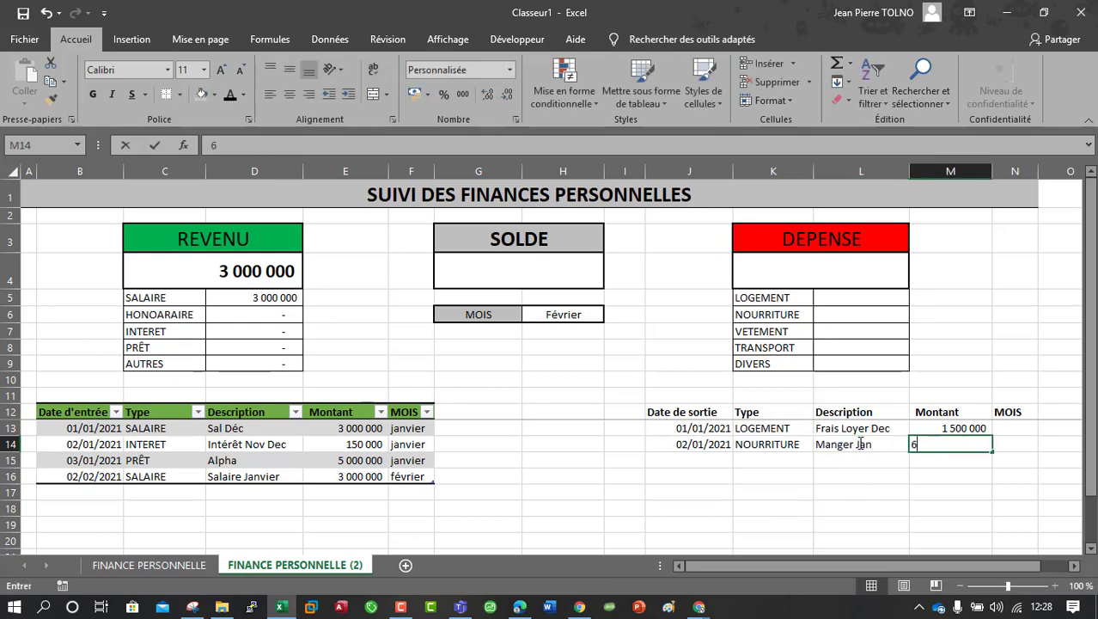
text(00 000)
key(Return)
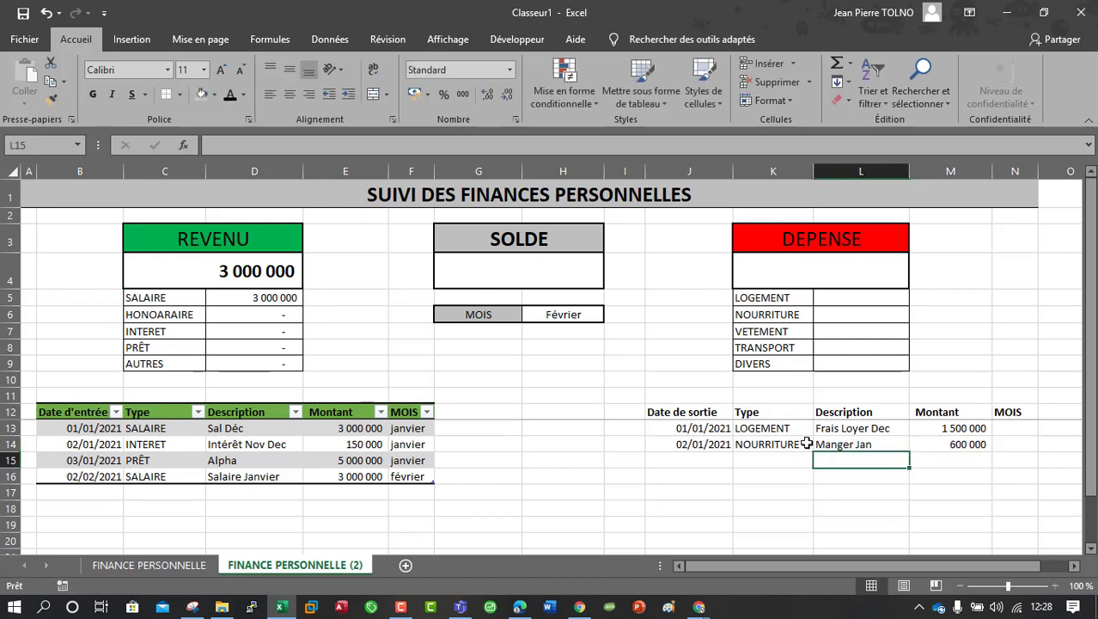
Step: Format the expense range J12:N14 as a table with headers, using the orange medium style with banded grey rows
click(723, 458)
click(716, 420)
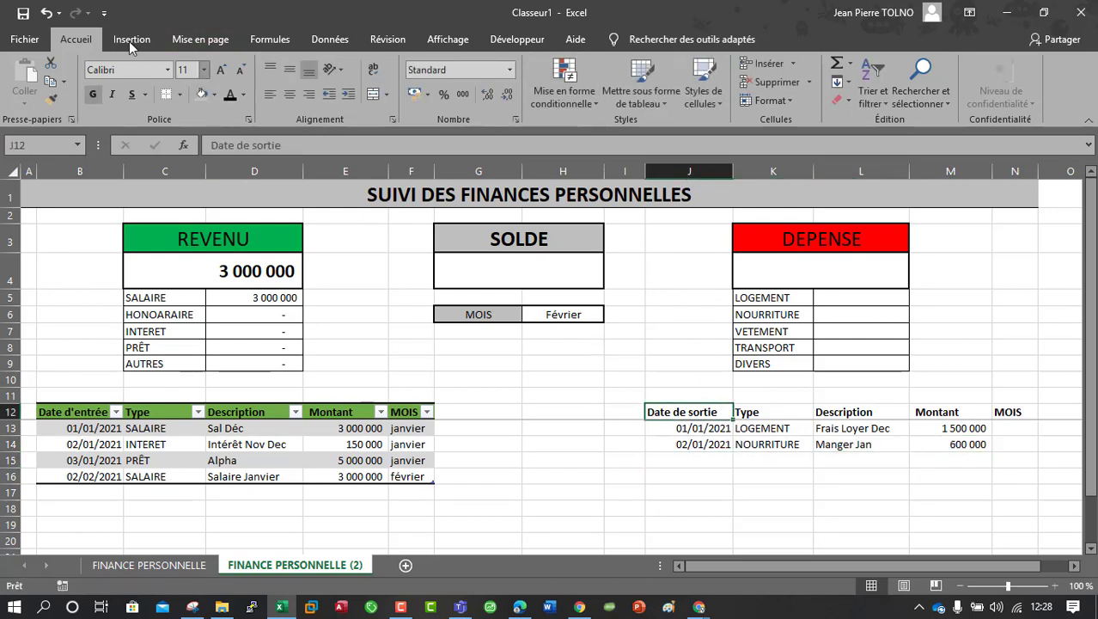
click(632, 92)
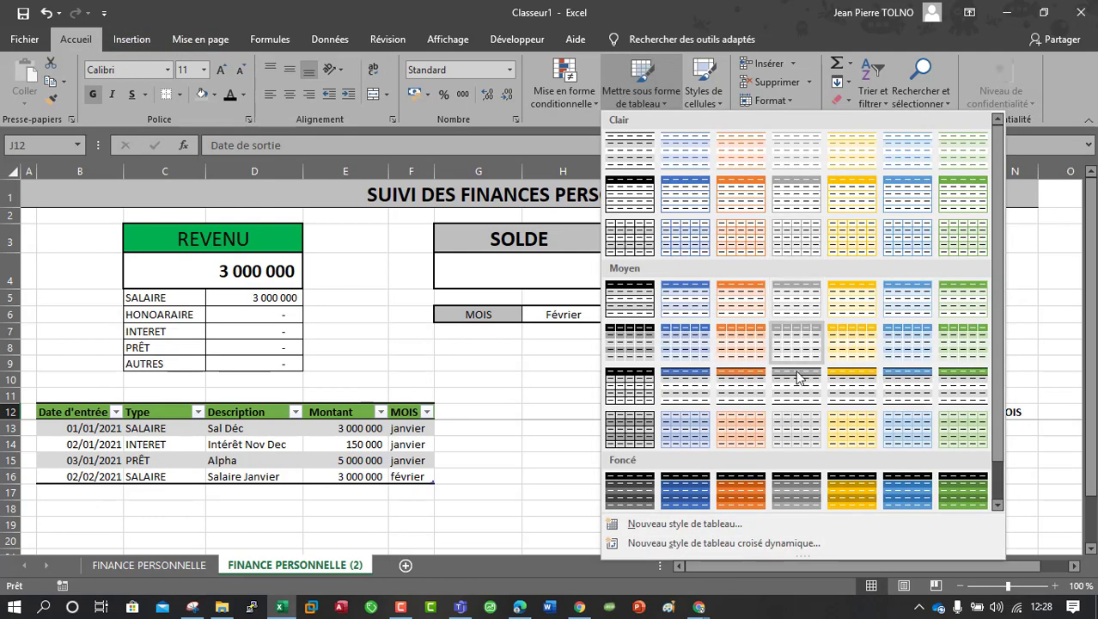
click(732, 382)
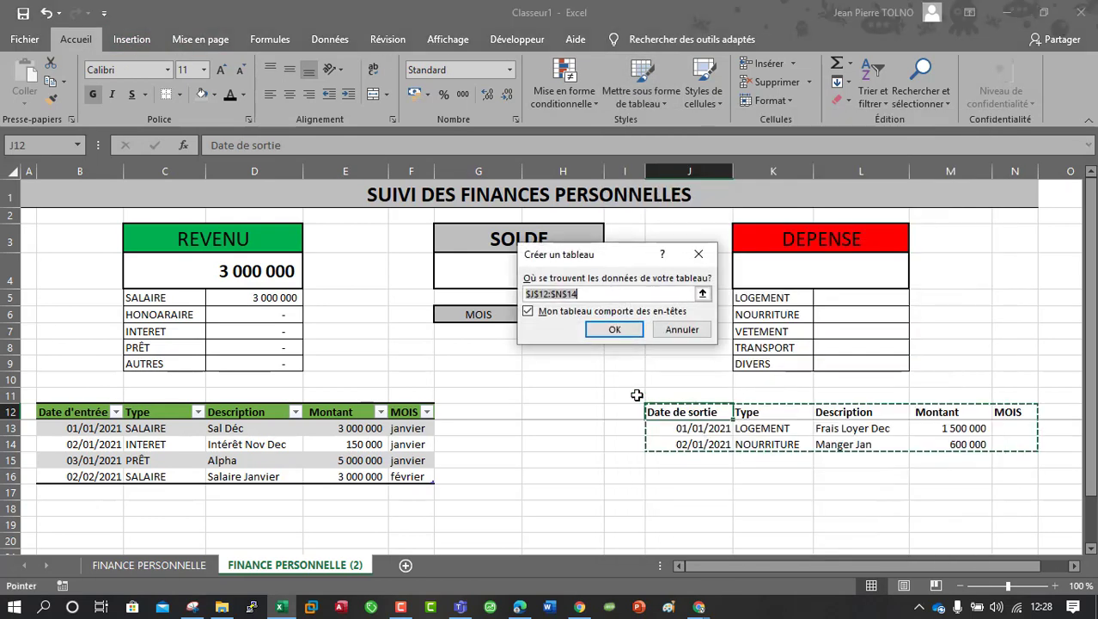
click(615, 329)
click(764, 473)
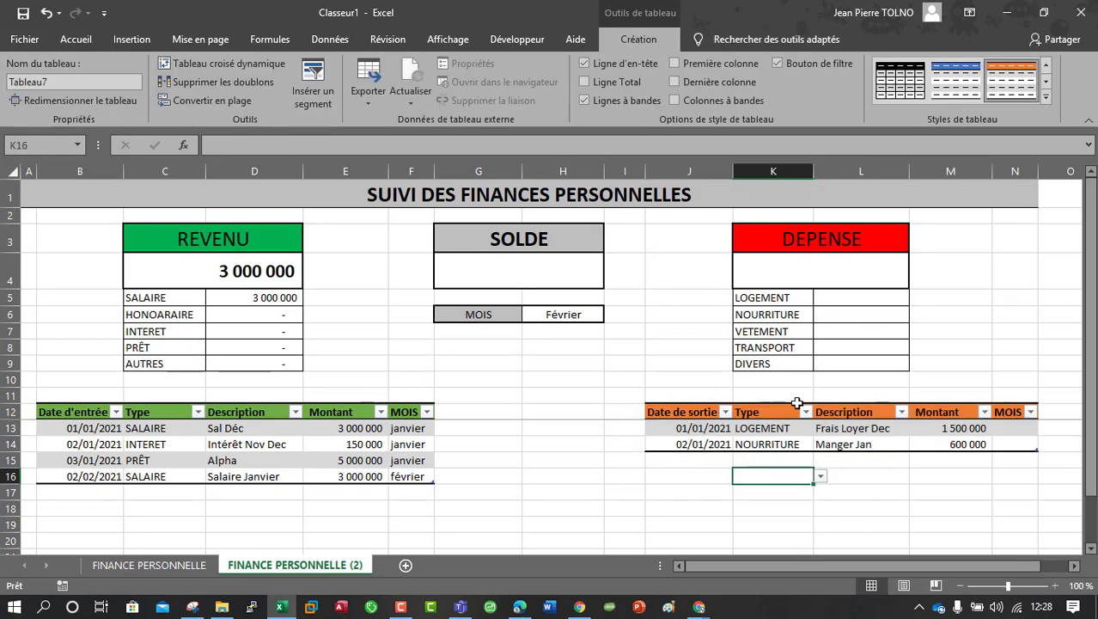
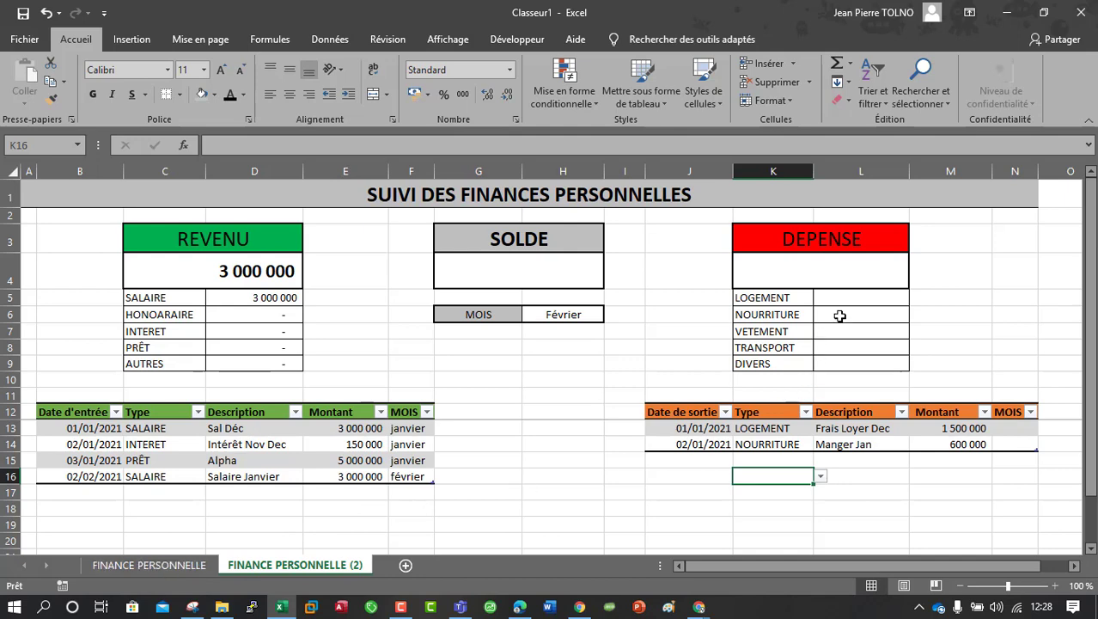
Step: Start a SOMME.SI.ENS formula in L5 beside LOGEMENT, summing the expense table's Montant column with its Type column as first criteria range
click(148, 566)
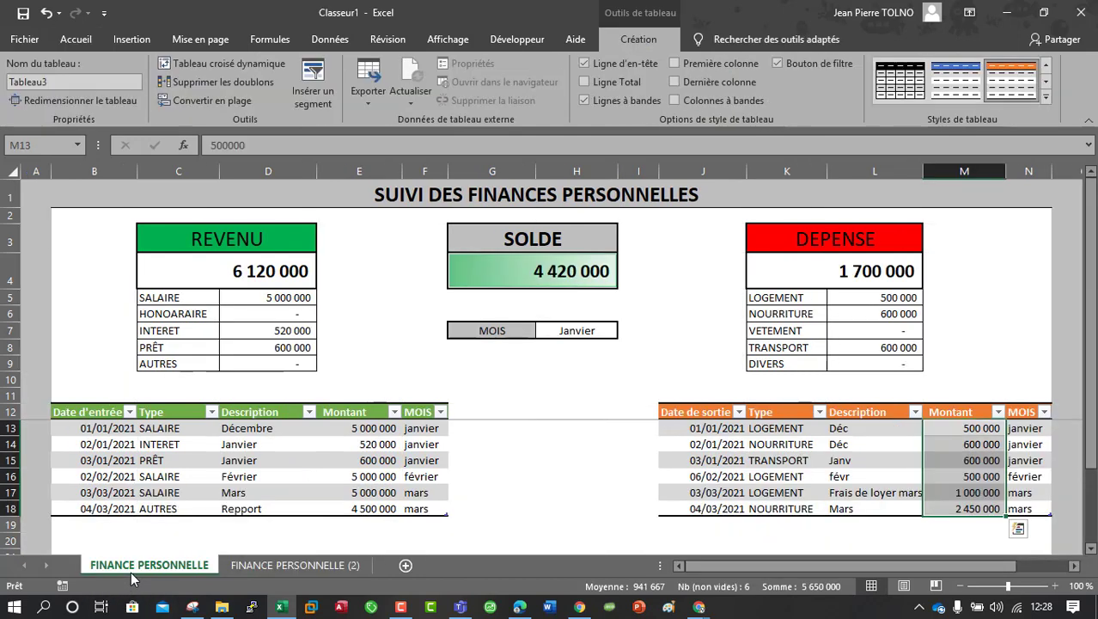
click(268, 566)
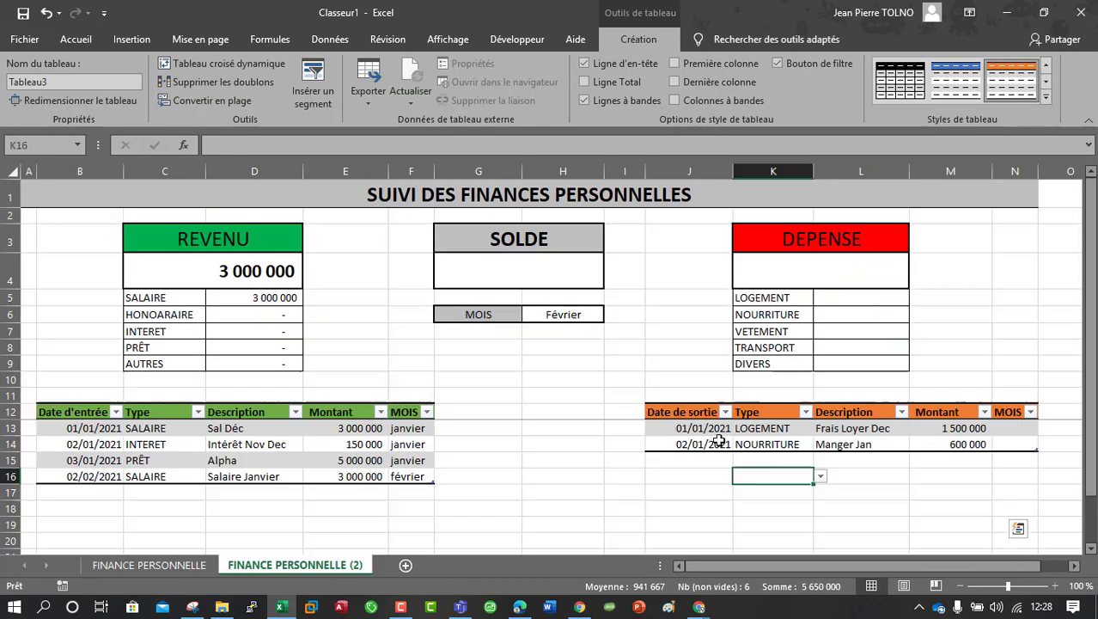
click(855, 296)
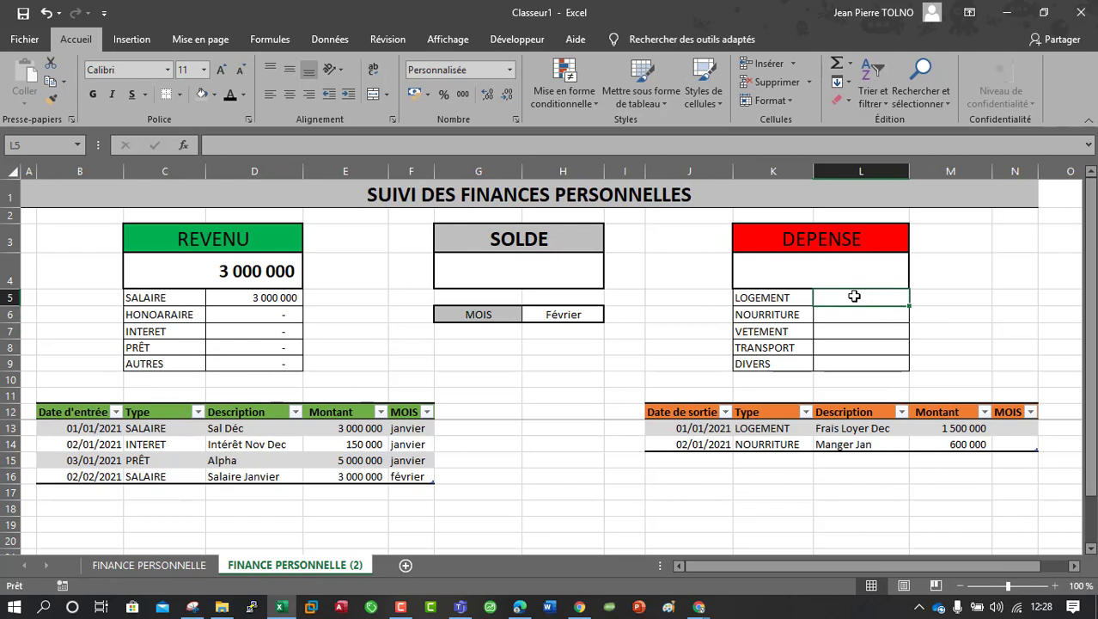
text(=som)
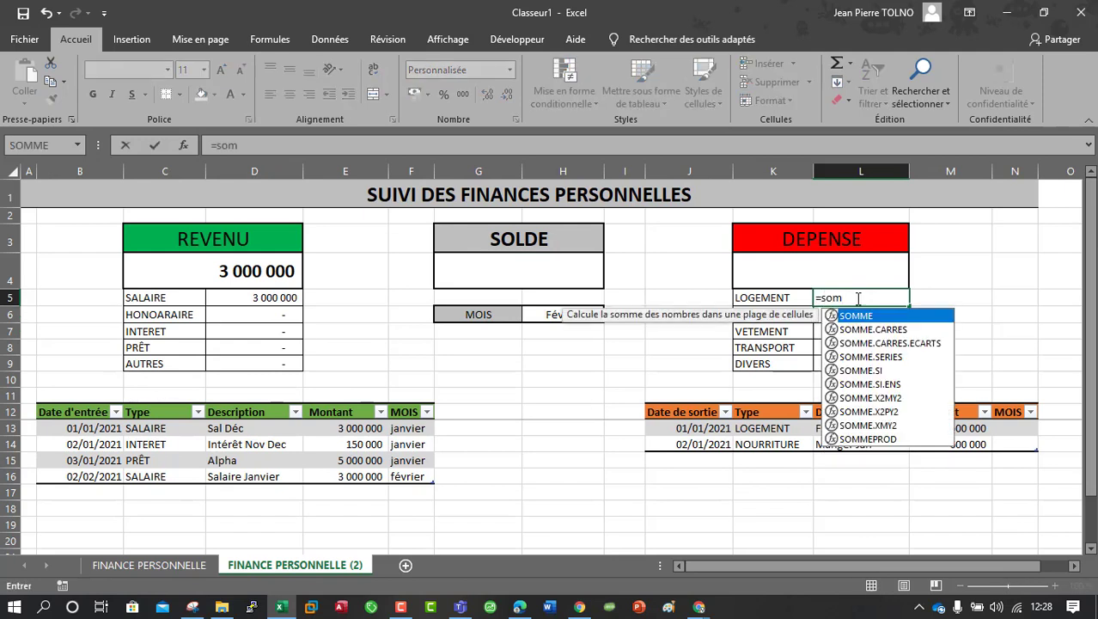
click(870, 384)
double_click(870, 384)
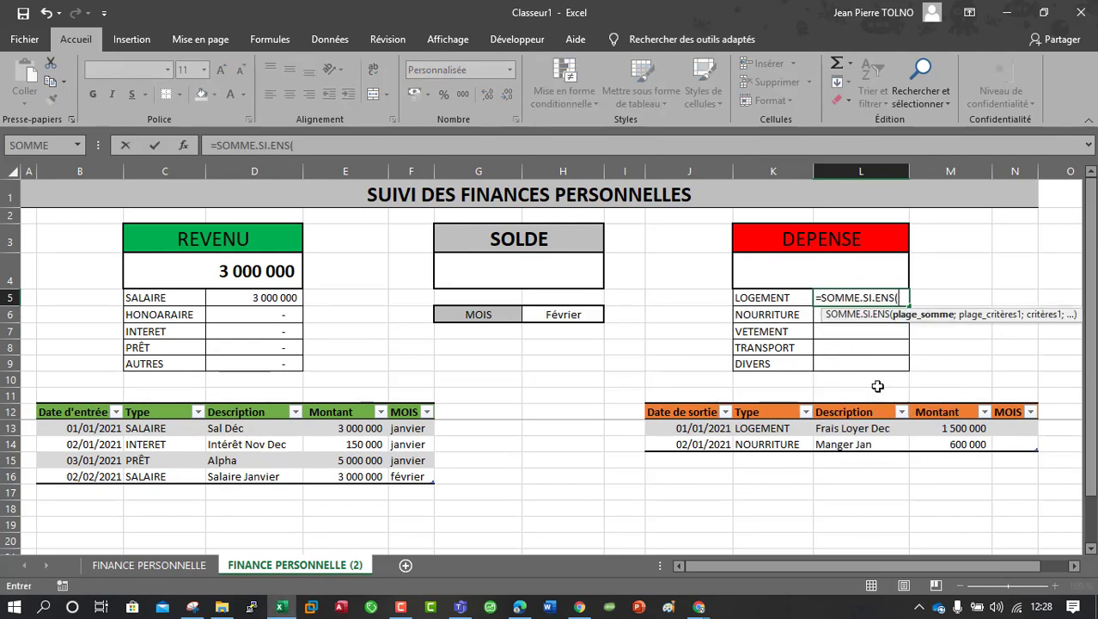
click(952, 400)
text(;)
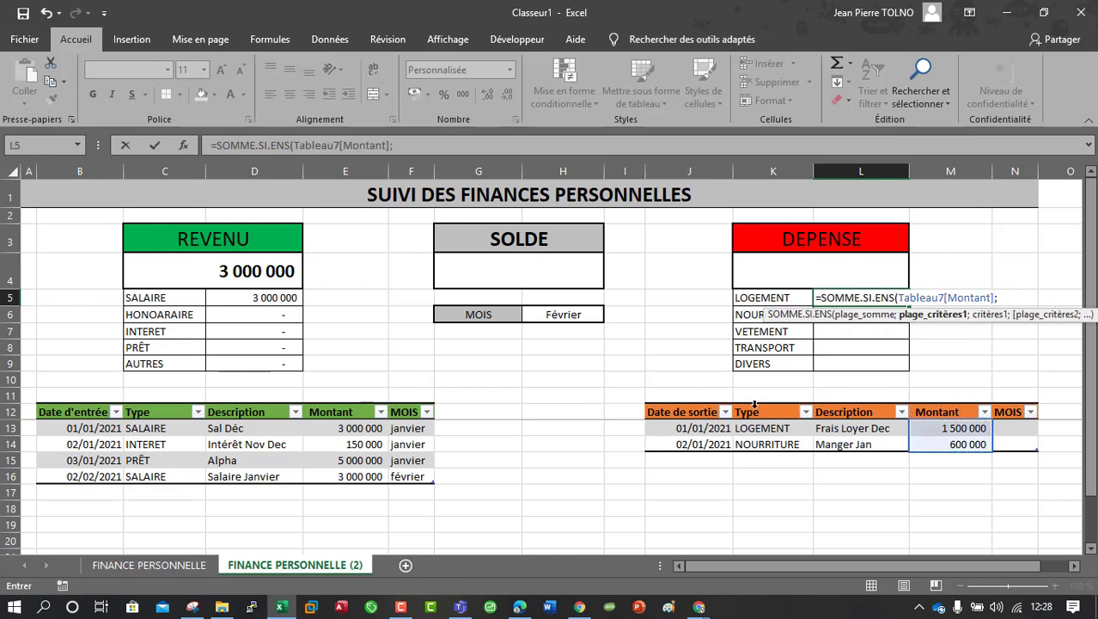
click(754, 404)
text(;)
Step: Complete the LOGEMENT formula with K5 as first criterion and the MOIS column matched to H6, and copy it down to L9
click(550, 315)
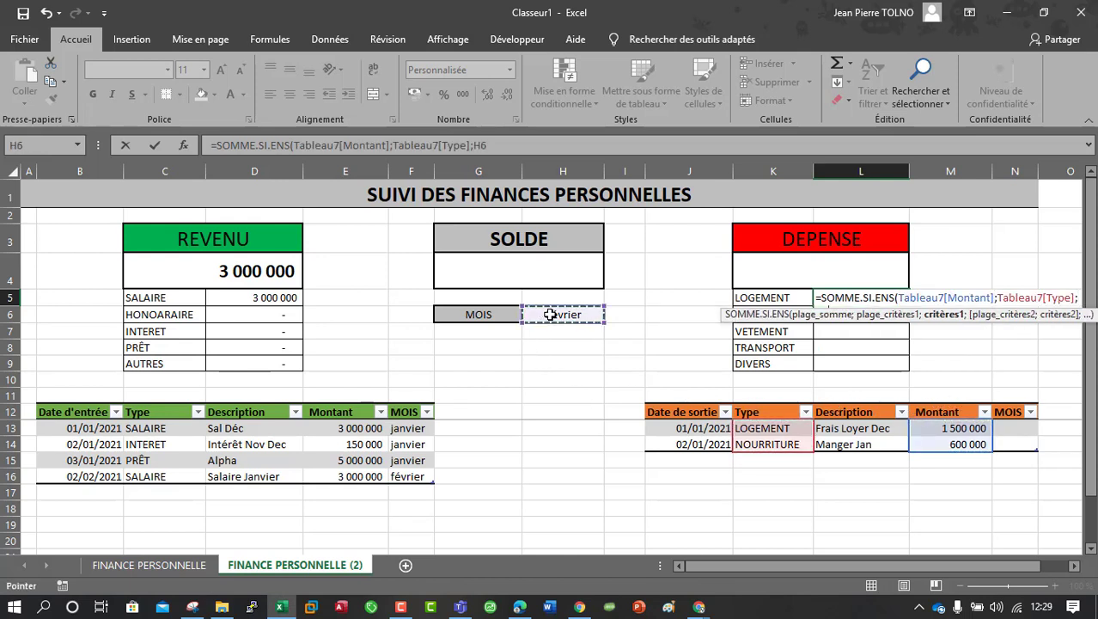
click(750, 297)
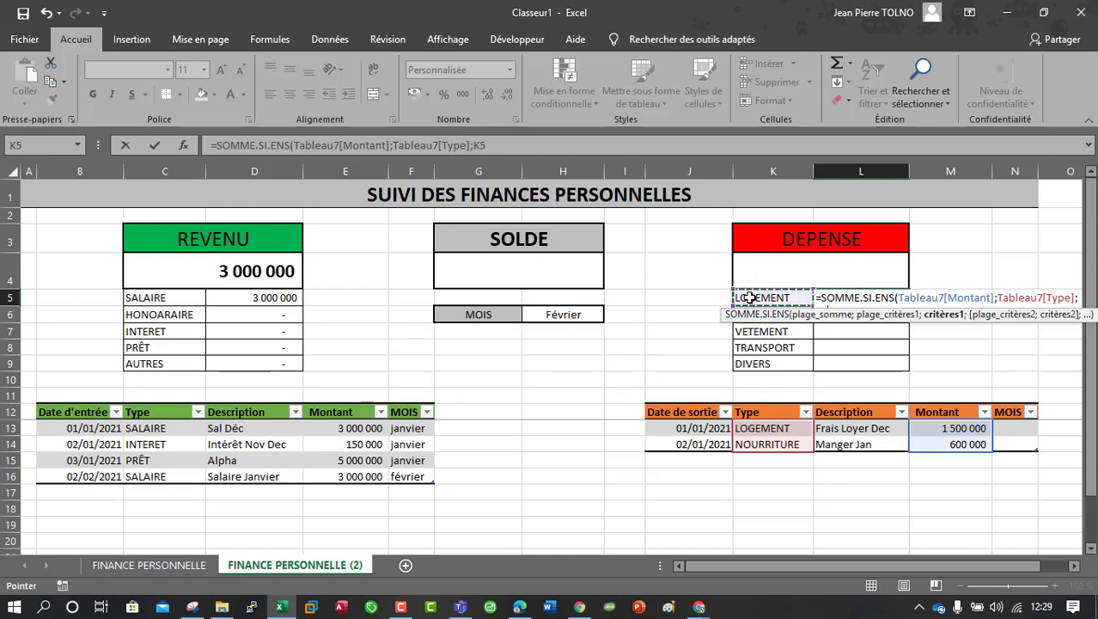
text(;)
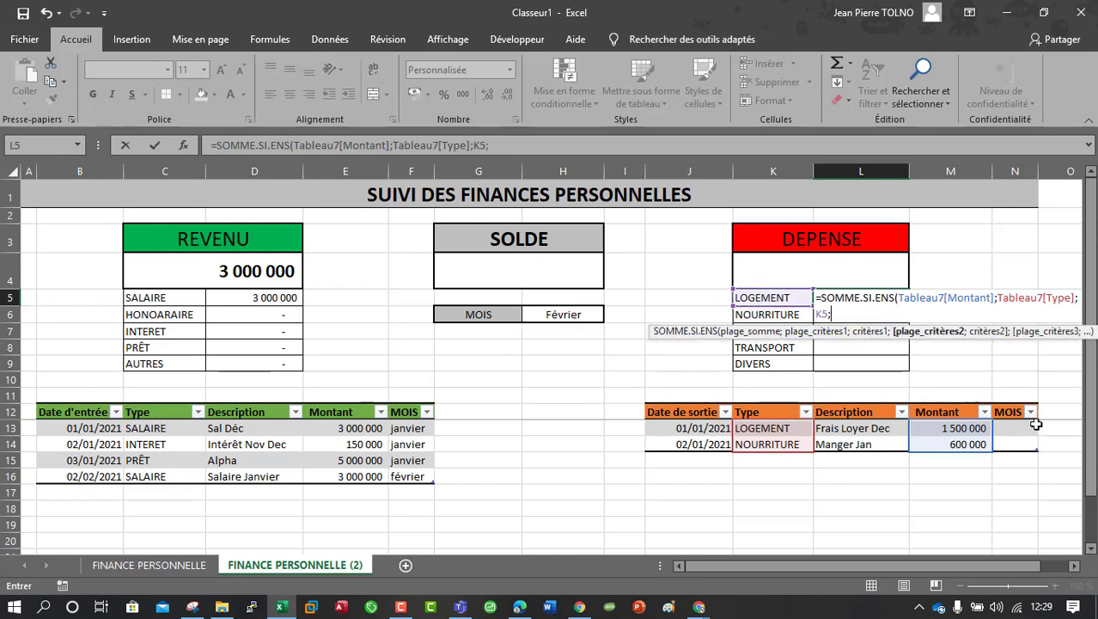
click(1008, 400)
text(;)
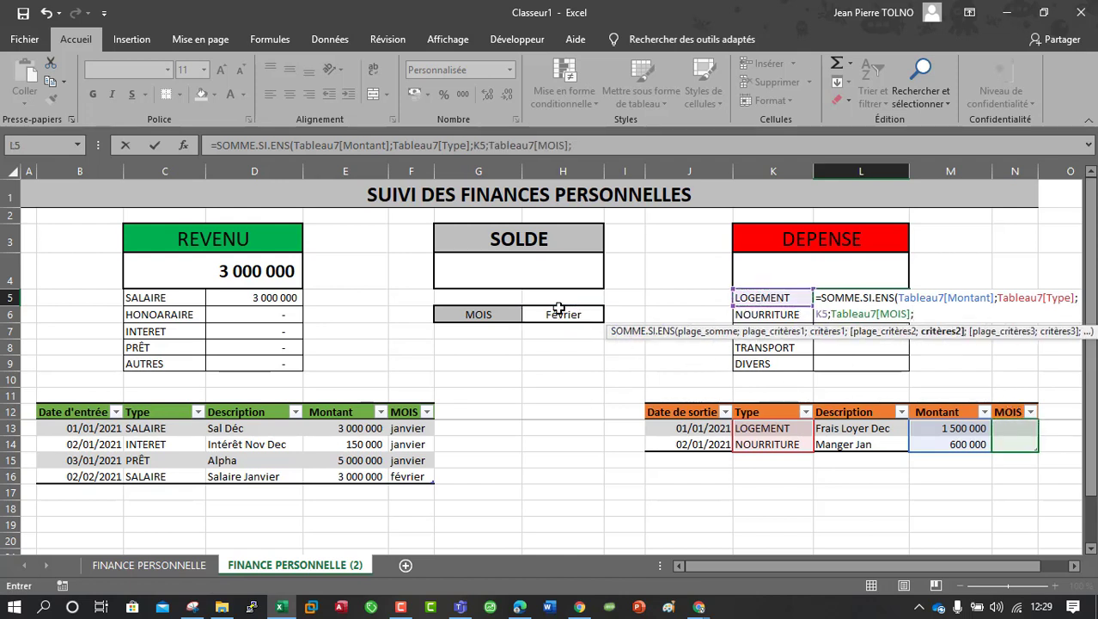
click(559, 314)
text())
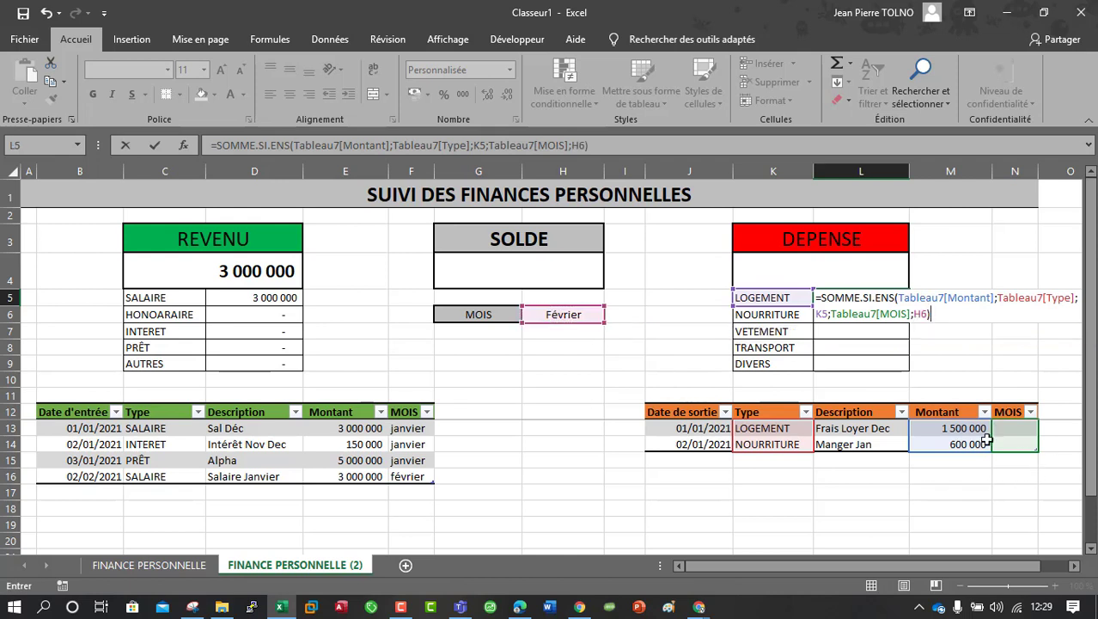
click(919, 314)
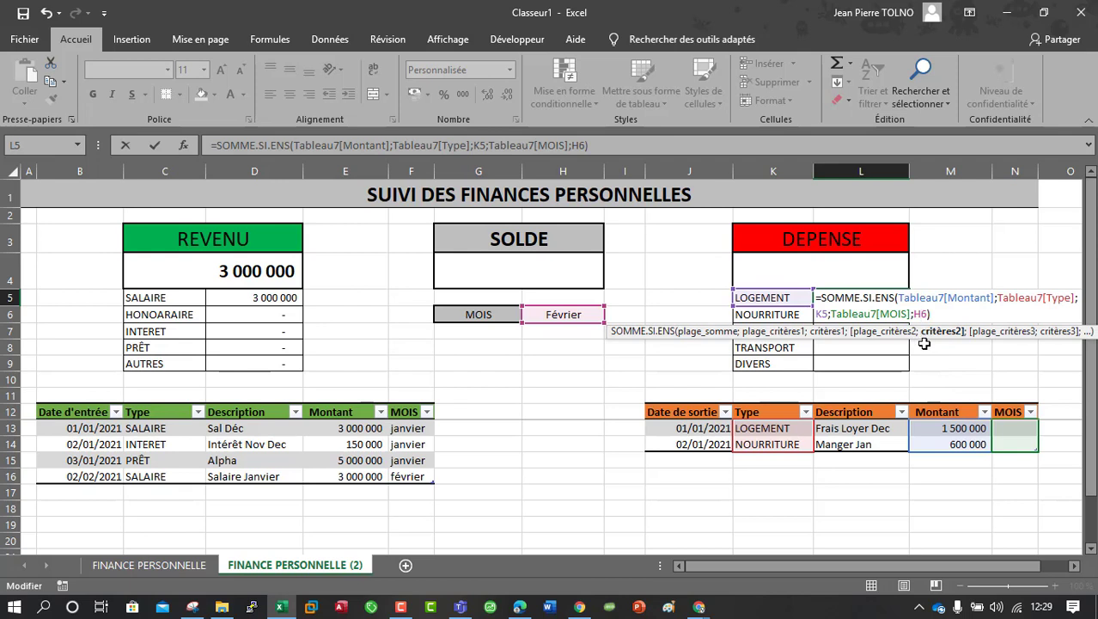
key(Return)
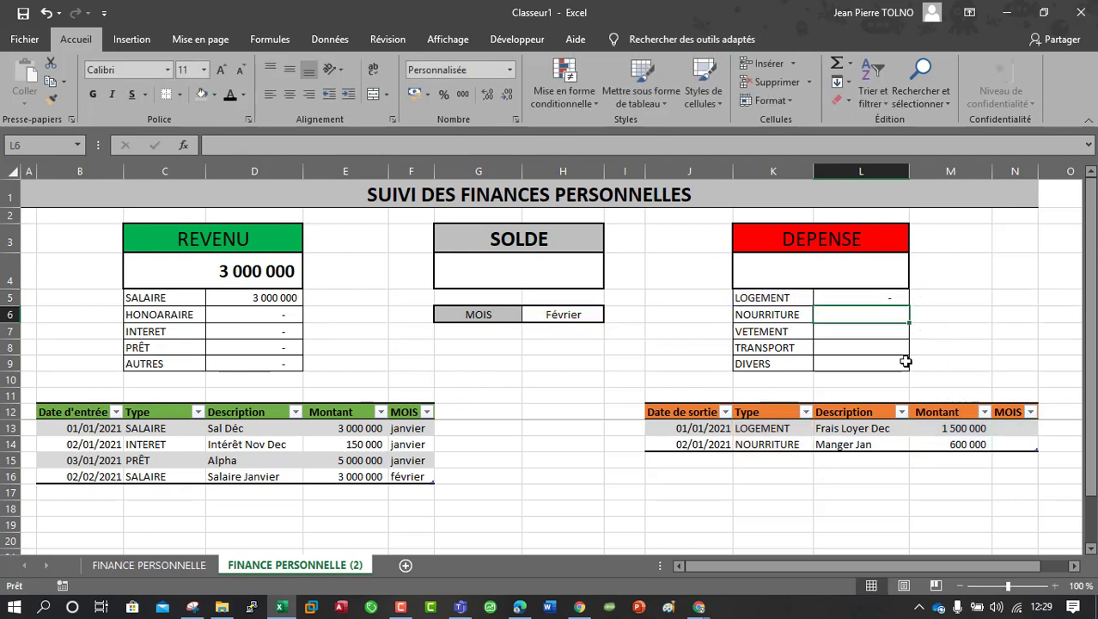
click(883, 297)
drag(909, 305, 911, 370)
Step: Fill the expense table's MOIS column with a TEXTE formula that returns each Date de sortie in the "mmmm" format
click(1022, 426)
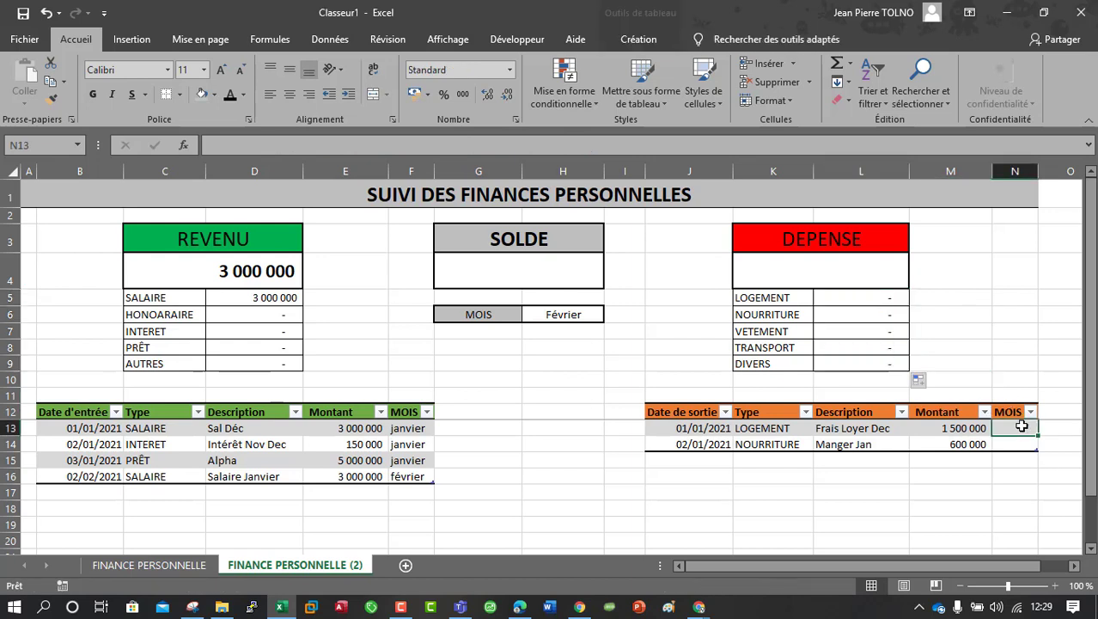
text(=s)
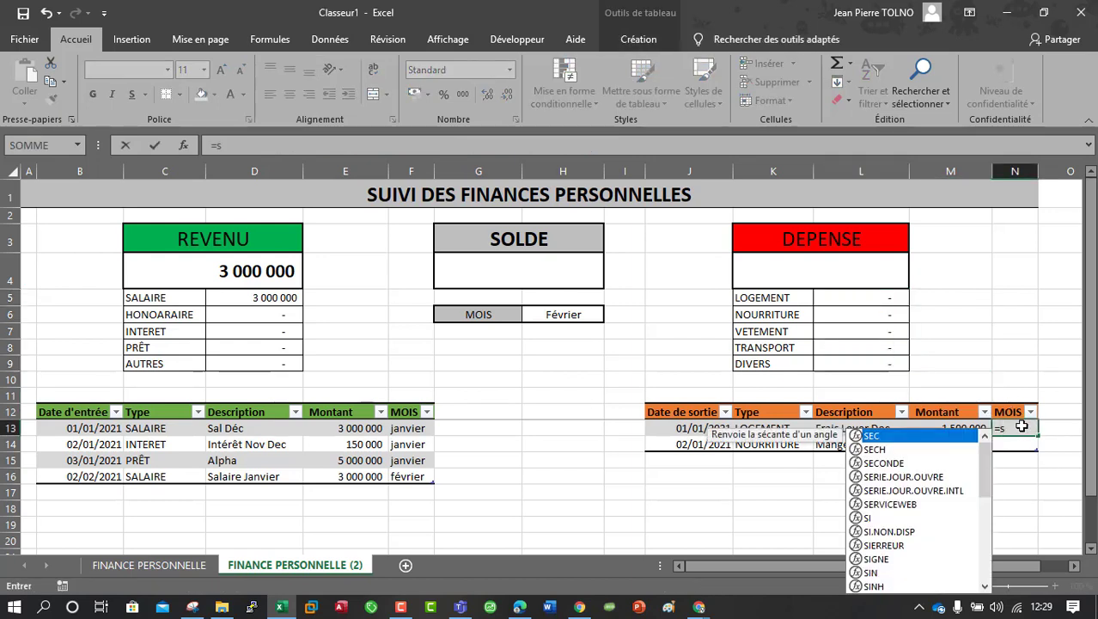
text(tex)
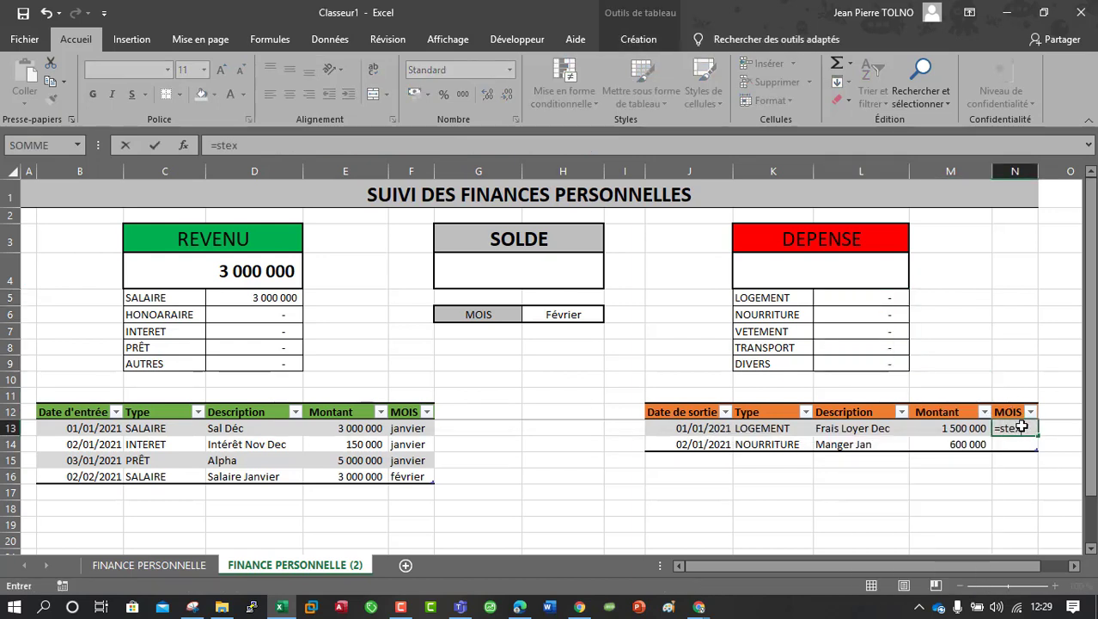
key(BackSpace)
key(BackSpace)
key(BackSpace)
key(BackSpace)
text(tex)
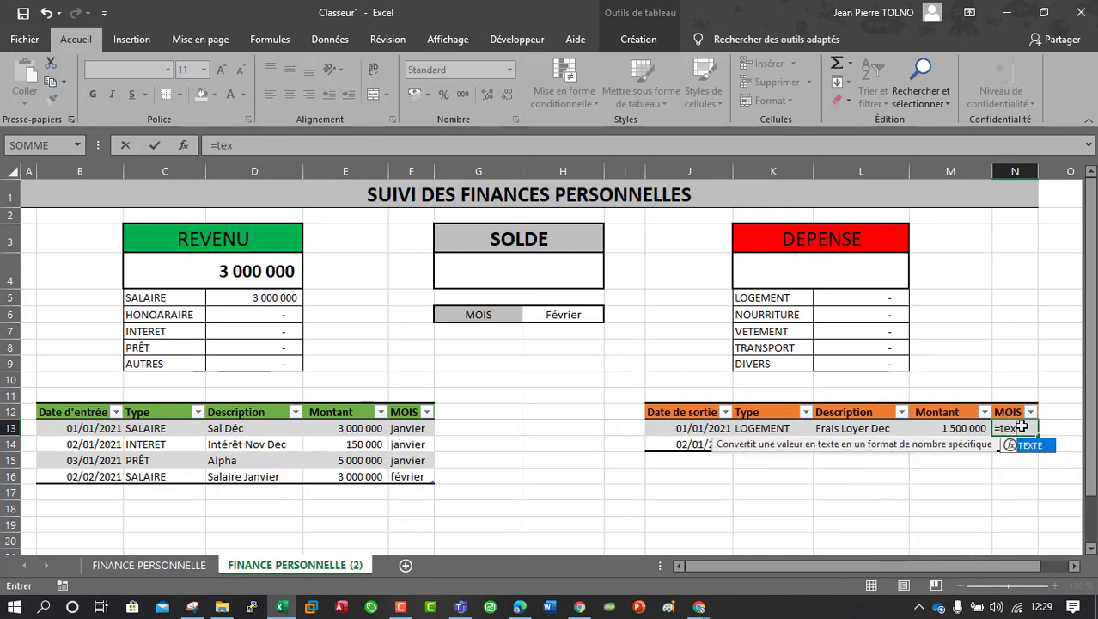
key(Tab)
click(696, 427)
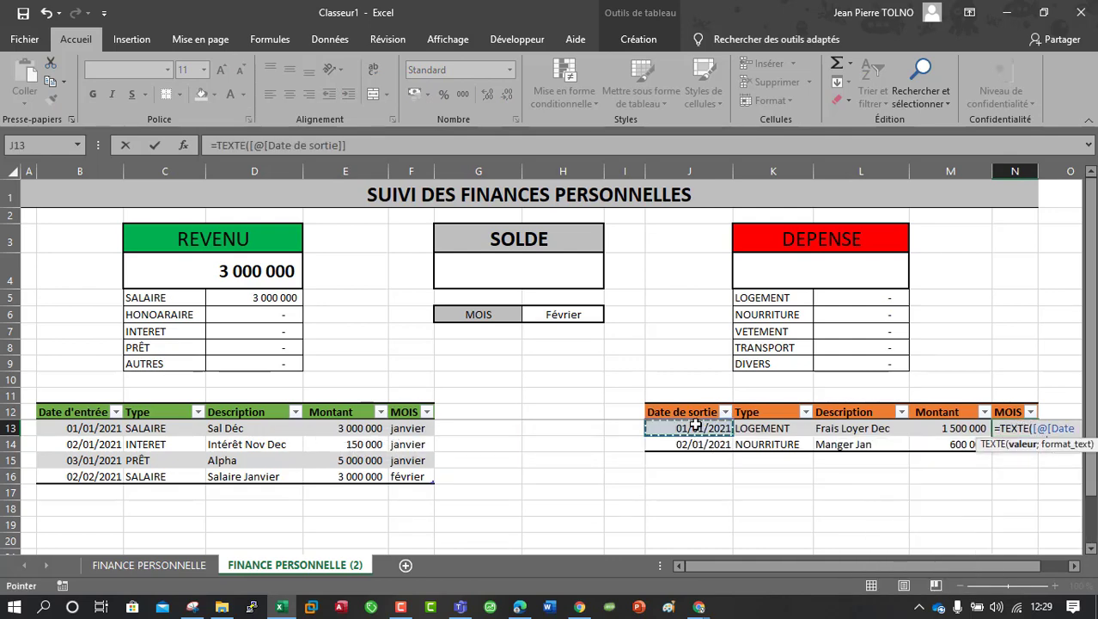
text(;")
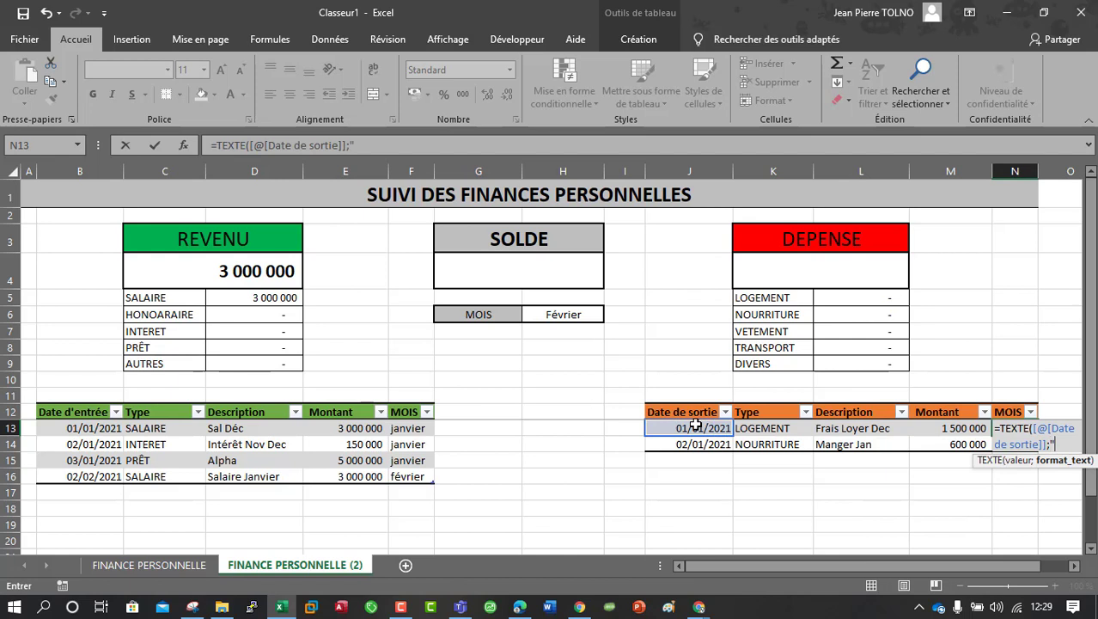
text(mmmm"))
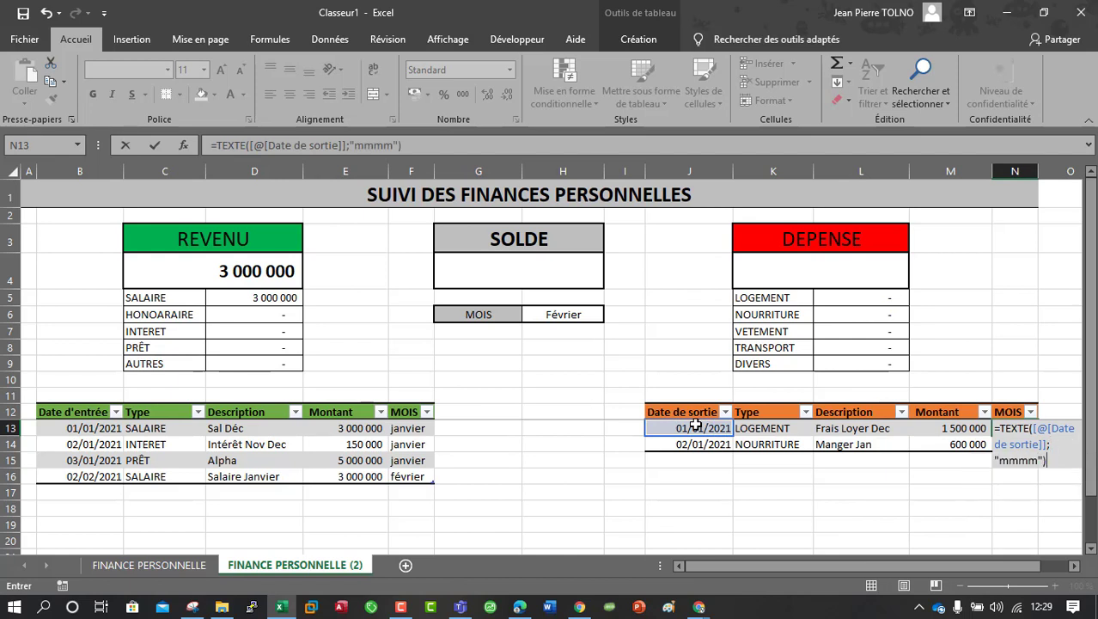
key(Return)
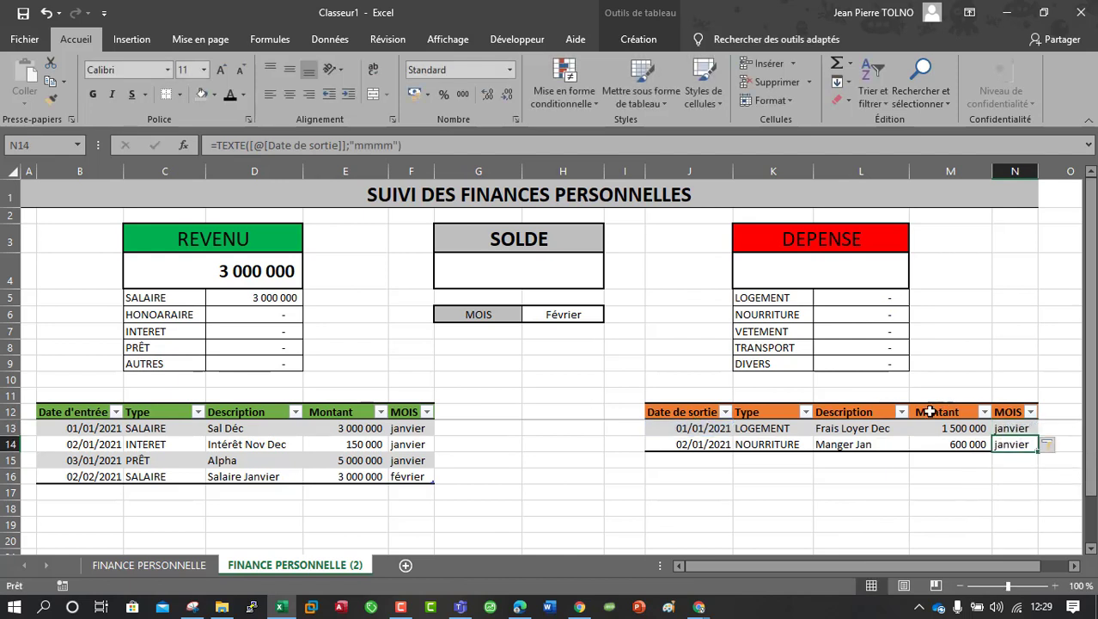
Step: Choose Janvier as the month in H6
click(569, 311)
click(611, 316)
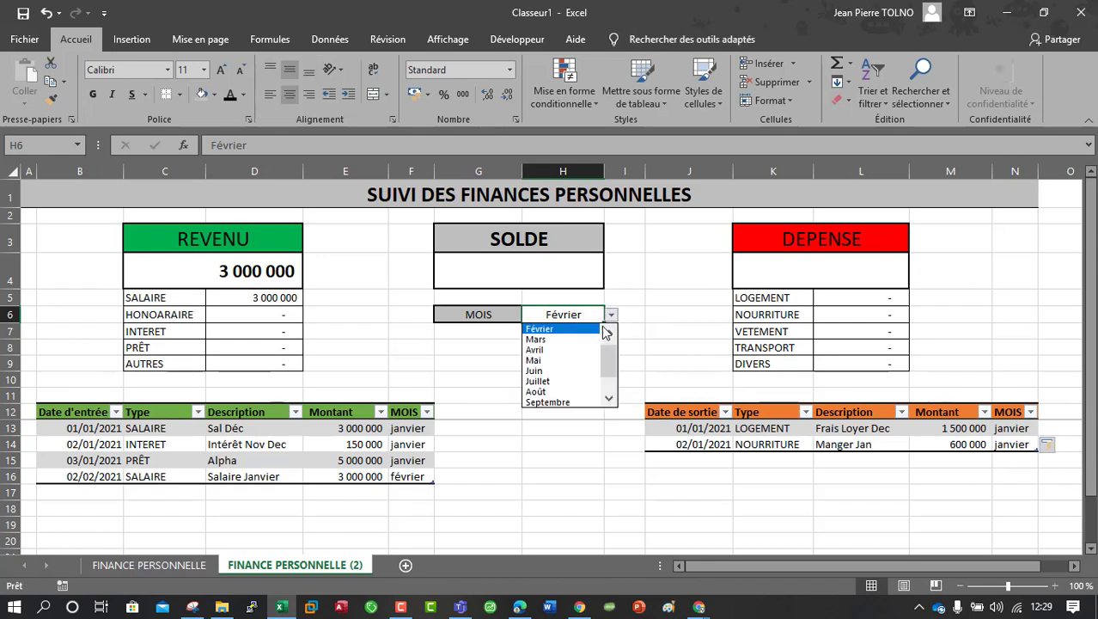
scroll(613, 367, down, 1)
scroll(613, 368, up, 1)
click(550, 329)
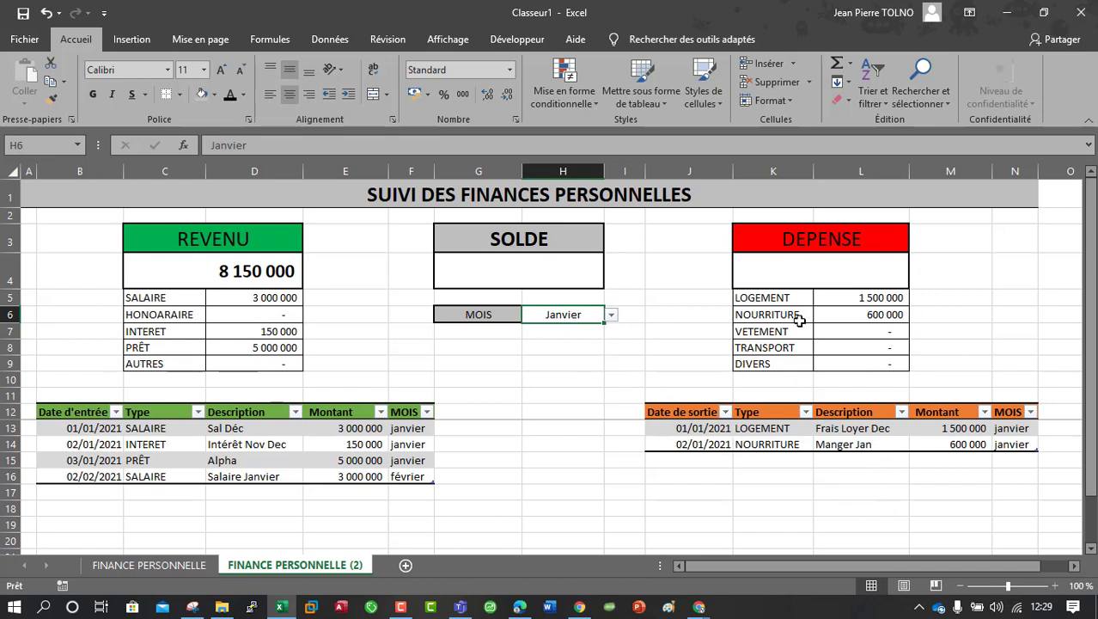
Step: Total the expense categories L5:L9 with a SOMME formula in the cell below DEPENSE
click(827, 261)
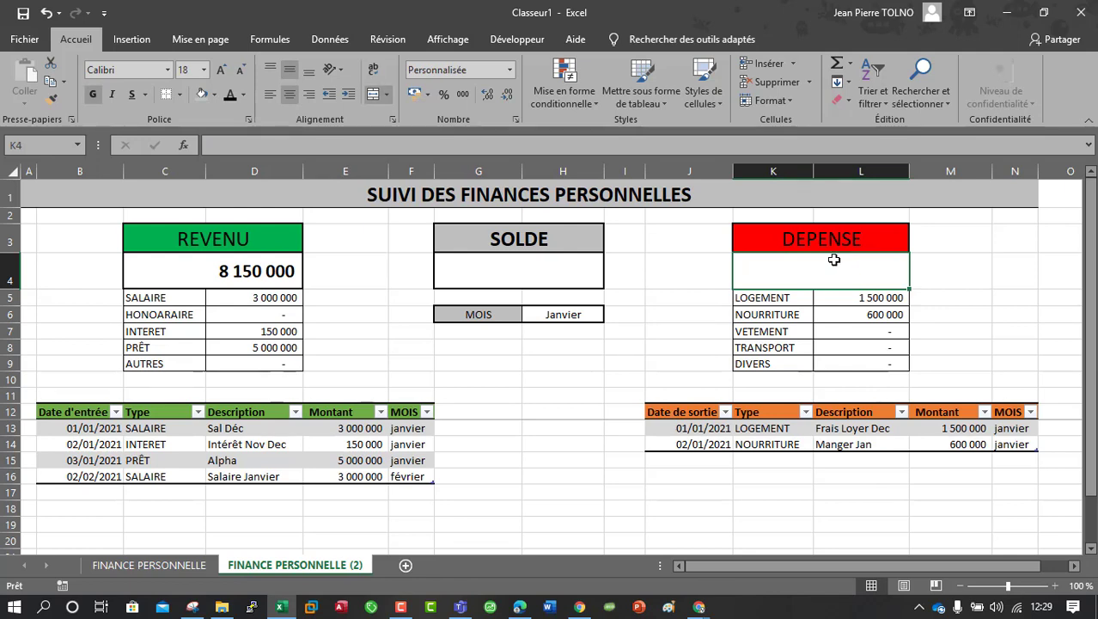
text(=som)
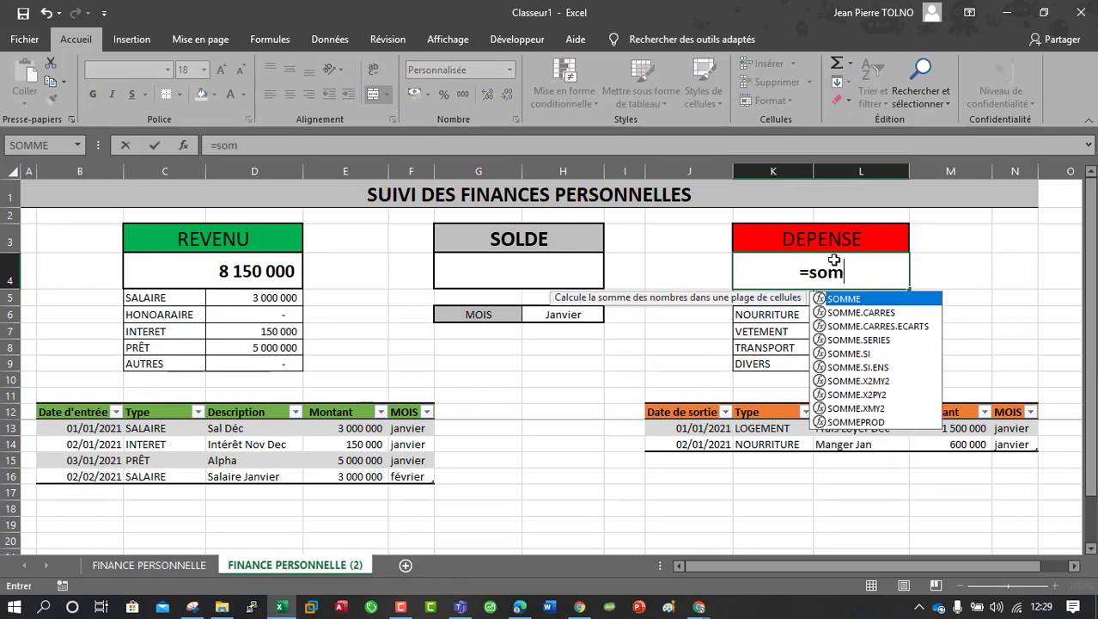
key(Tab)
drag(880, 365, 866, 297)
key(Return)
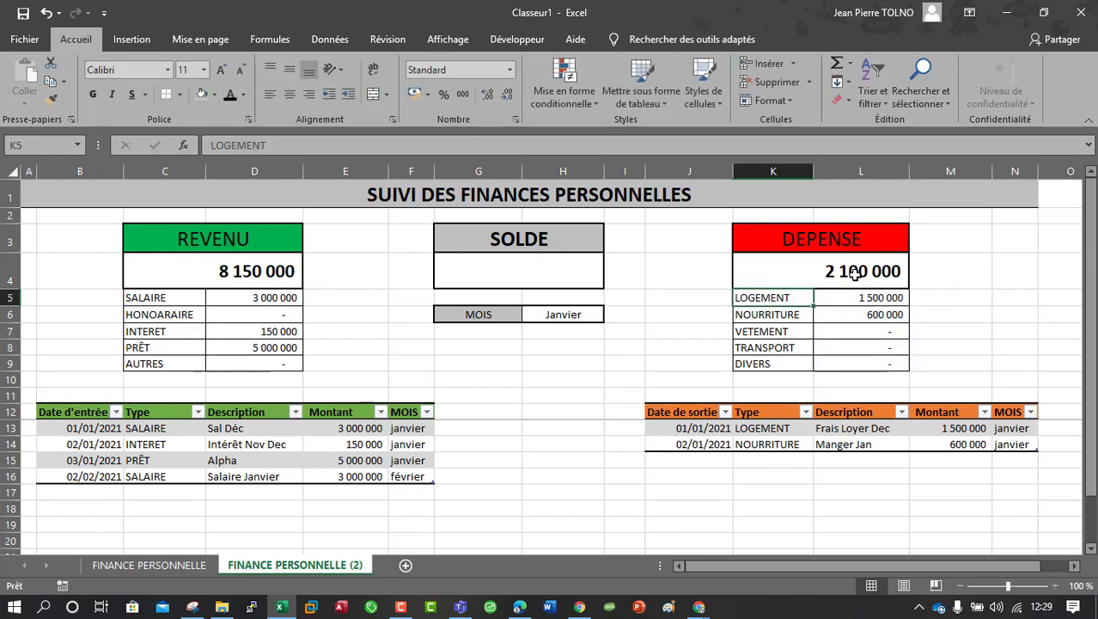
click(853, 275)
Step: Calculate the balance below SOLDE with the formula =C4-K4, subtracting total expenses from total revenue
click(585, 270)
text(=)
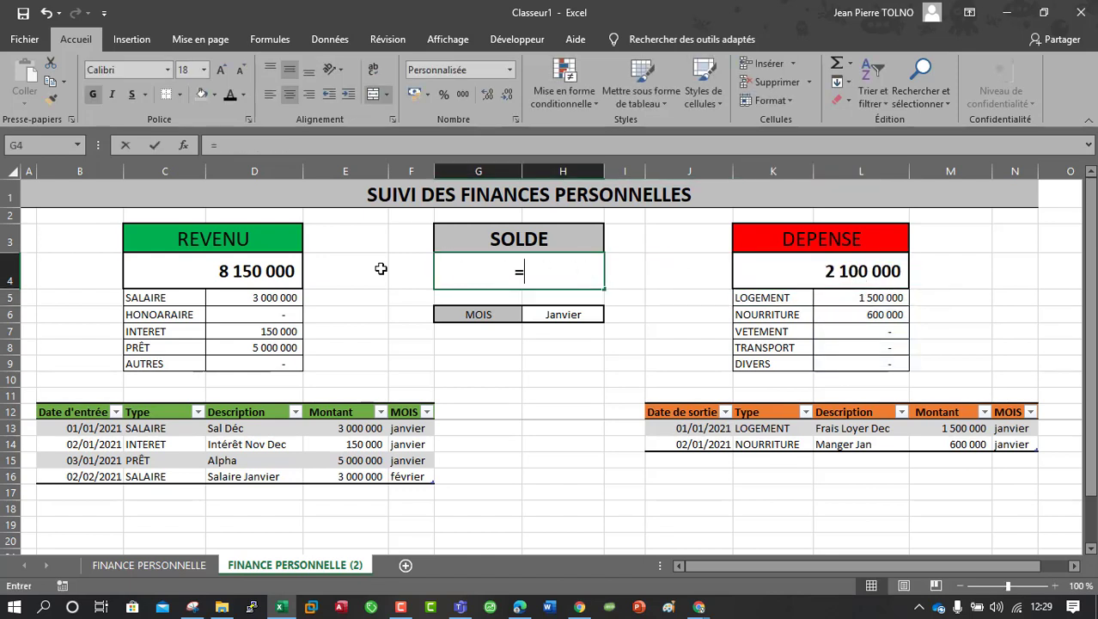
click(215, 271)
text(-)
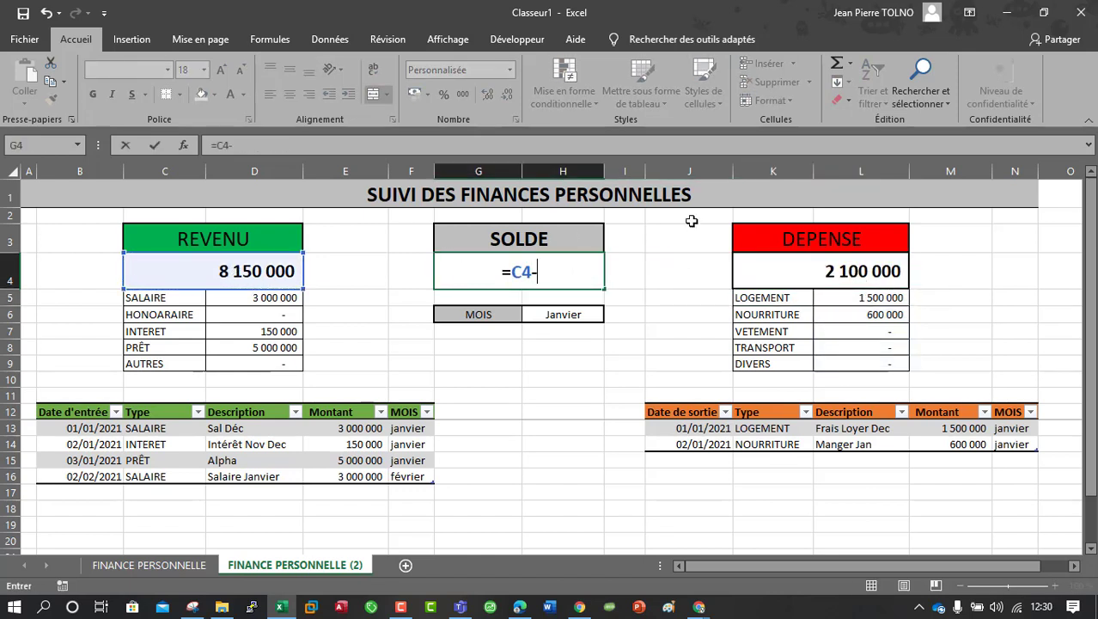
click(827, 269)
key(Return)
click(521, 273)
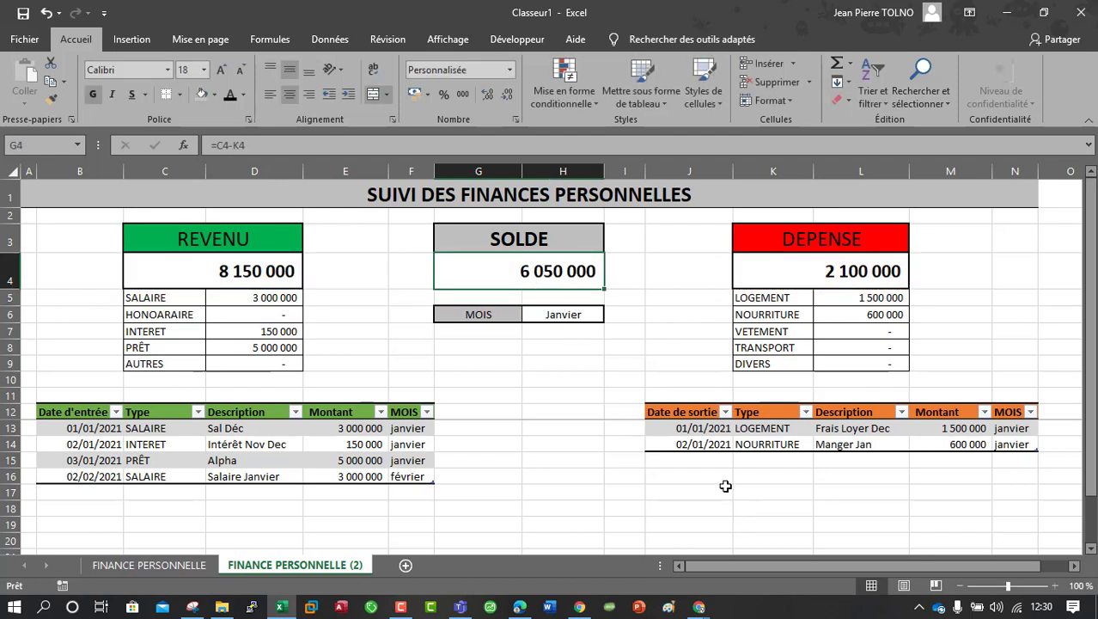
Step: Add an expense row dated 03/01/2021 by extending the date column, and choose TRANSPORT as its type
click(714, 445)
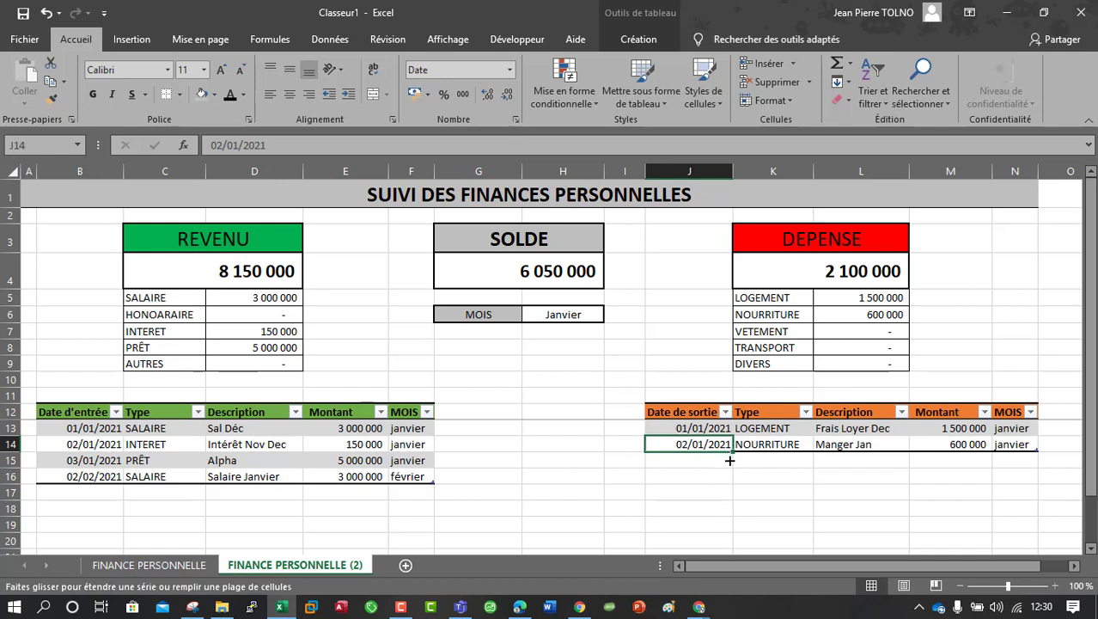
drag(729, 461, 732, 470)
click(807, 460)
click(819, 460)
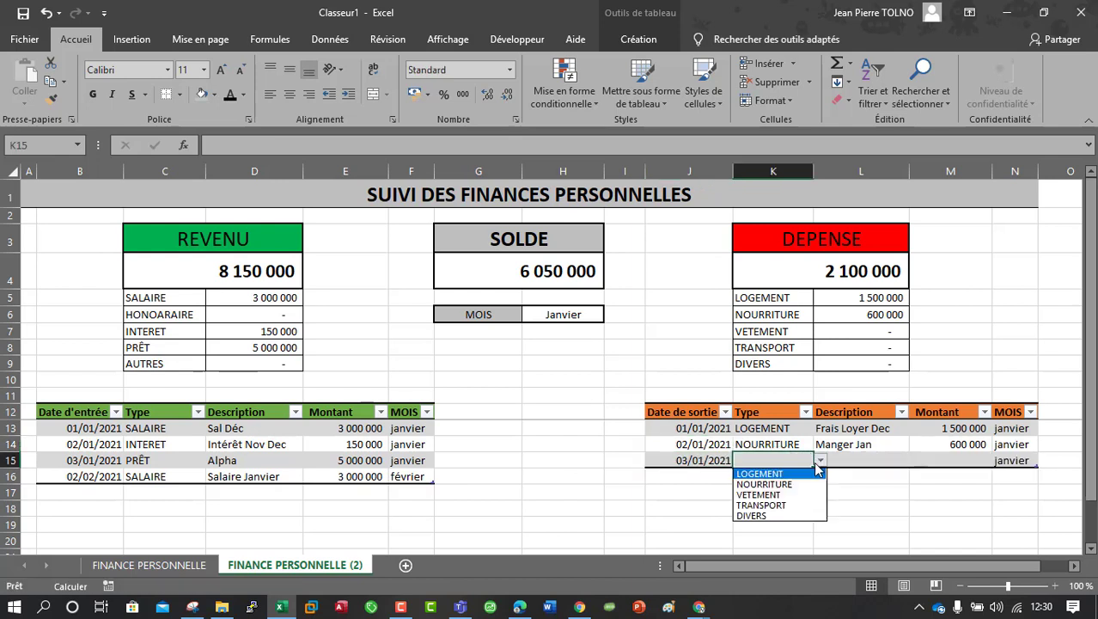
click(791, 505)
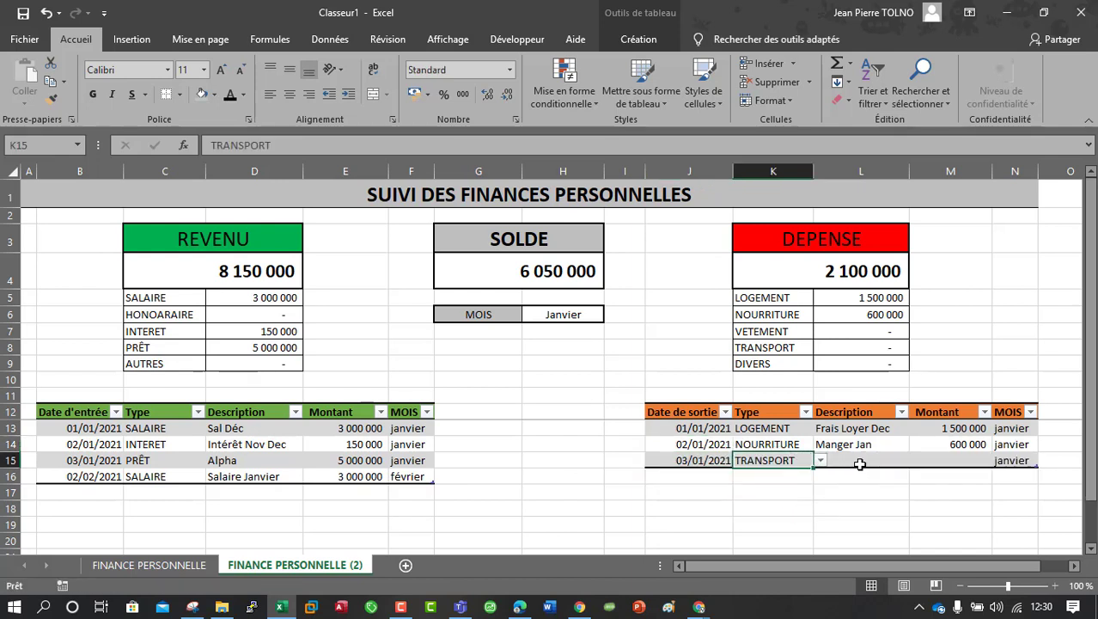
Step: Complete the TRANSPORT expense row with the description Transport Janv and the amount 750 000
click(860, 464)
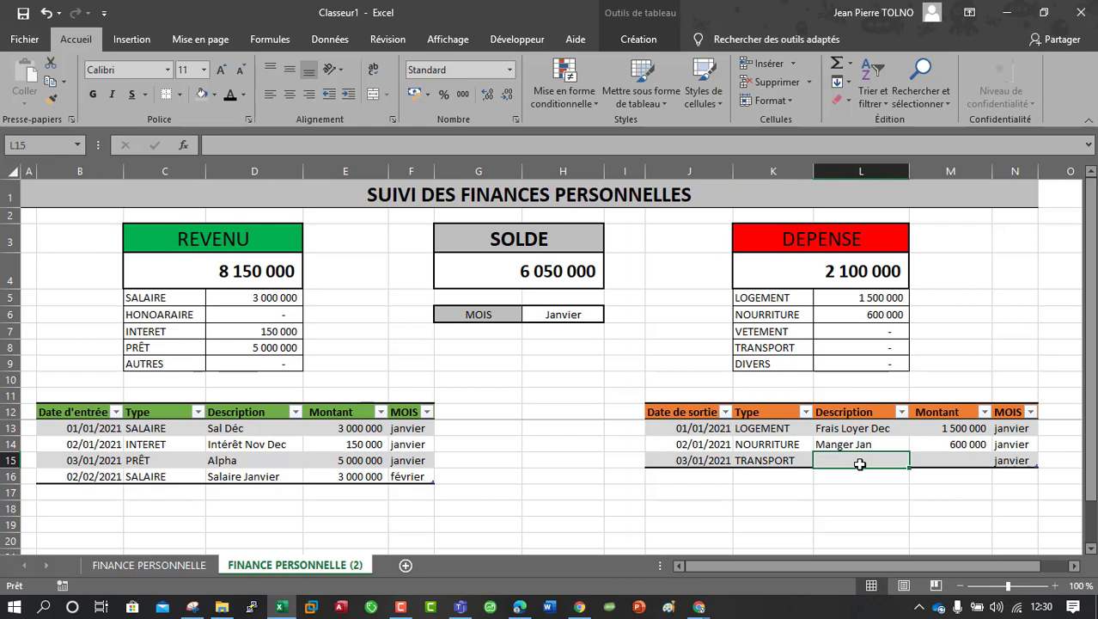
text(Transport)
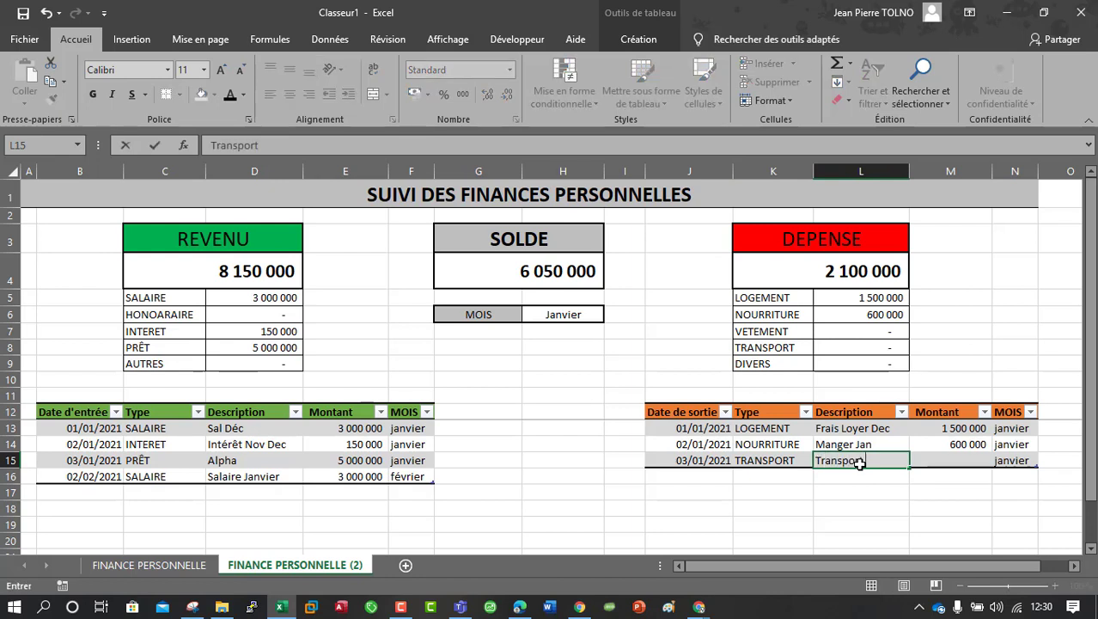
text( Janv)
key(Tab)
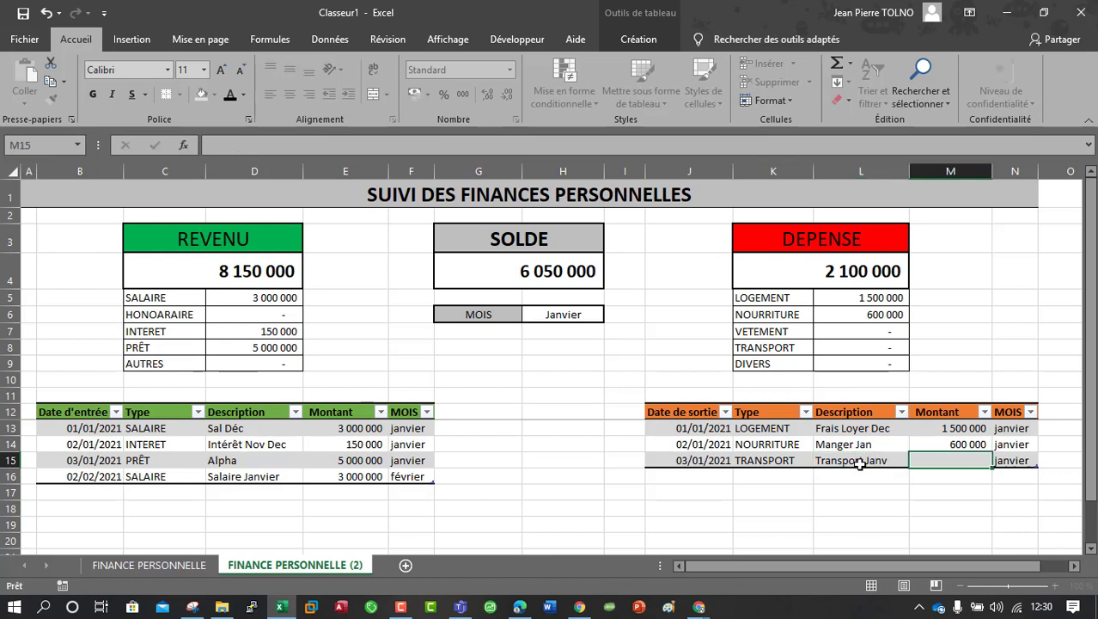
key(Home)
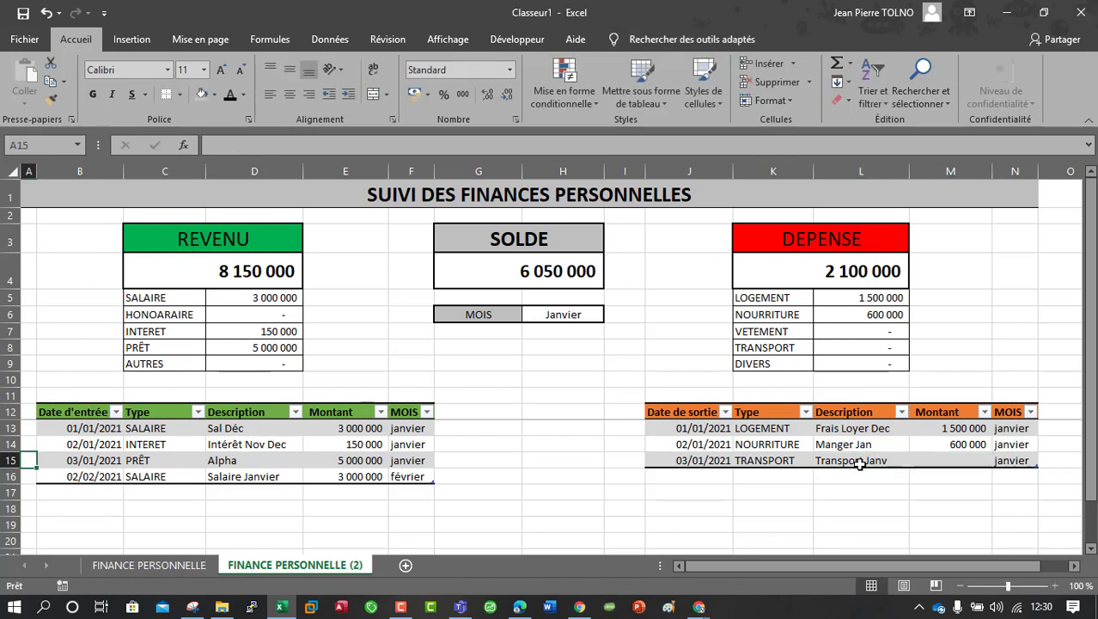
click(960, 463)
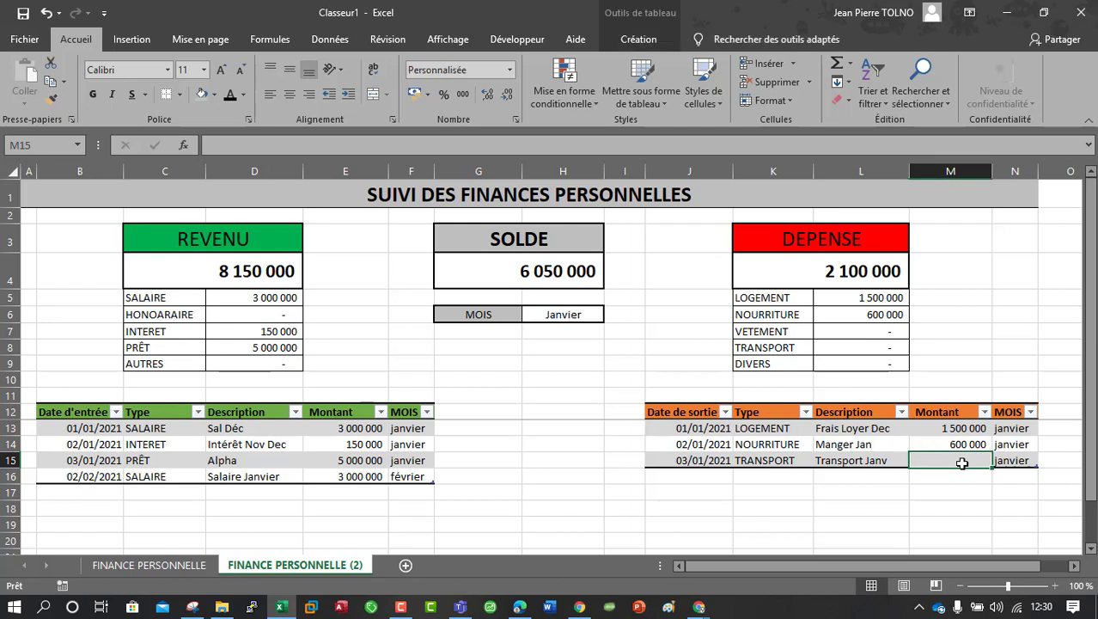
text(750000)
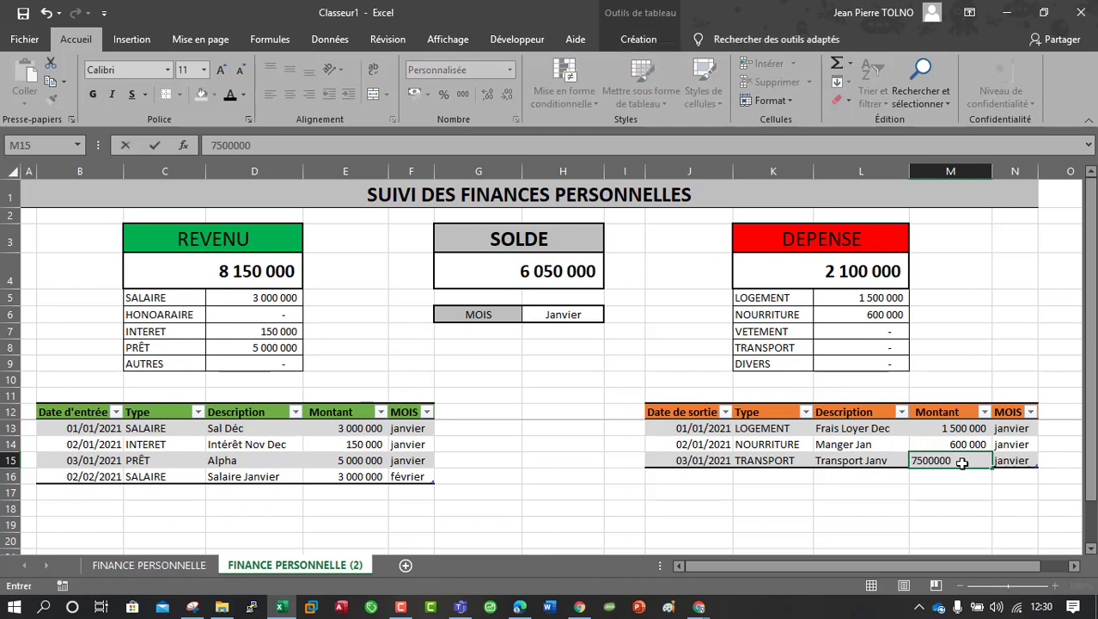
key(Return)
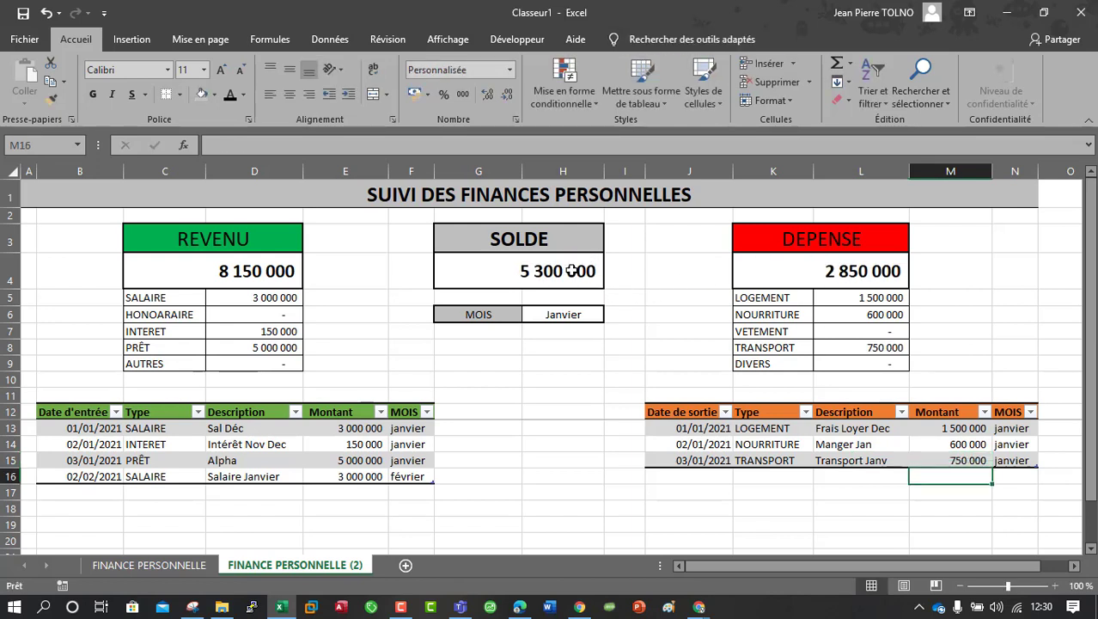
click(544, 271)
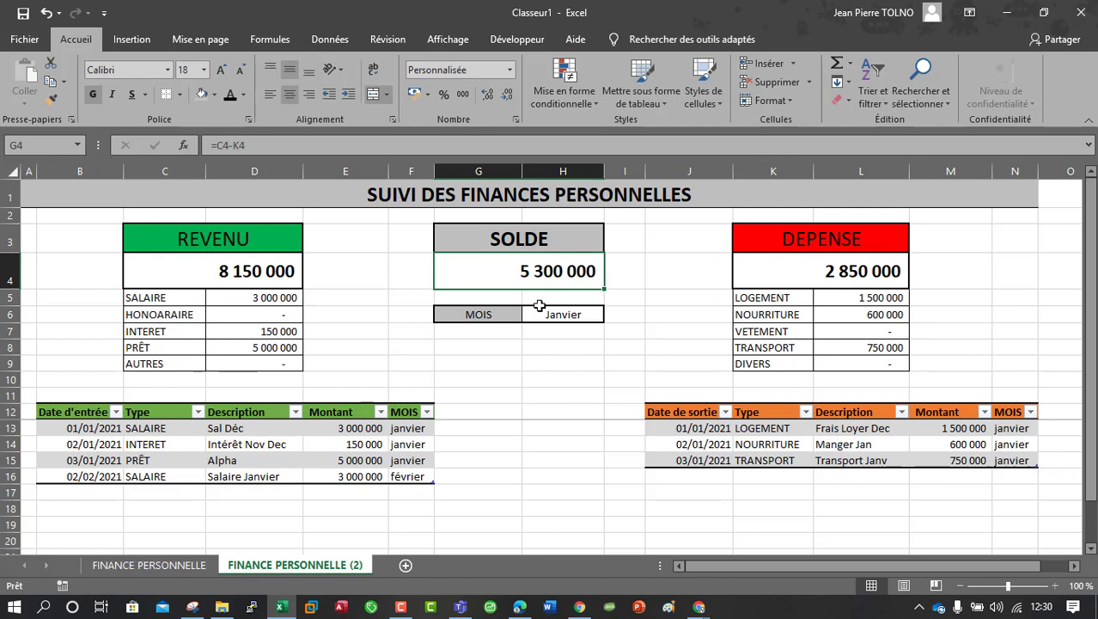
click(924, 460)
click(549, 461)
click(517, 275)
Step: Widen column A slightly and fill columns A and O with grey to frame the sheet
drag(37, 171, 46, 171)
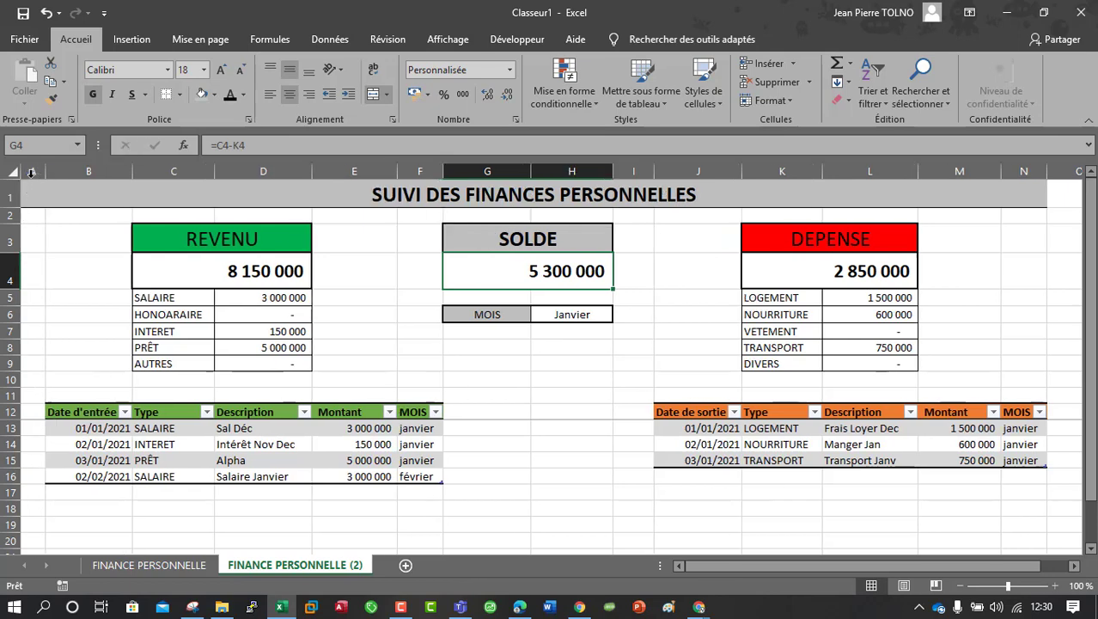
click(33, 163)
click(268, 256)
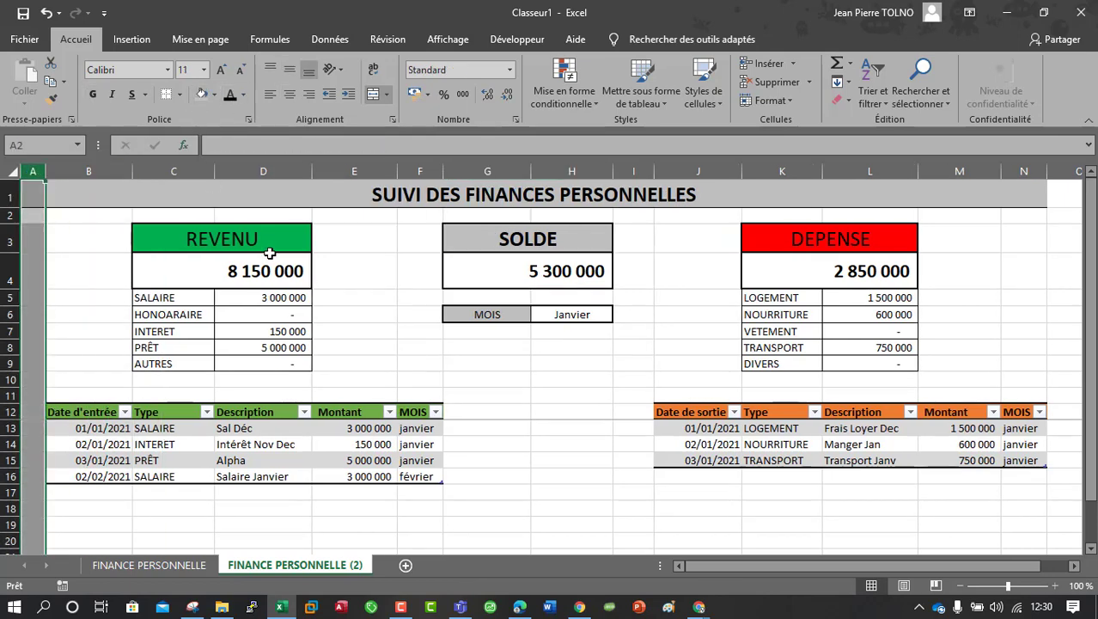
click(1071, 171)
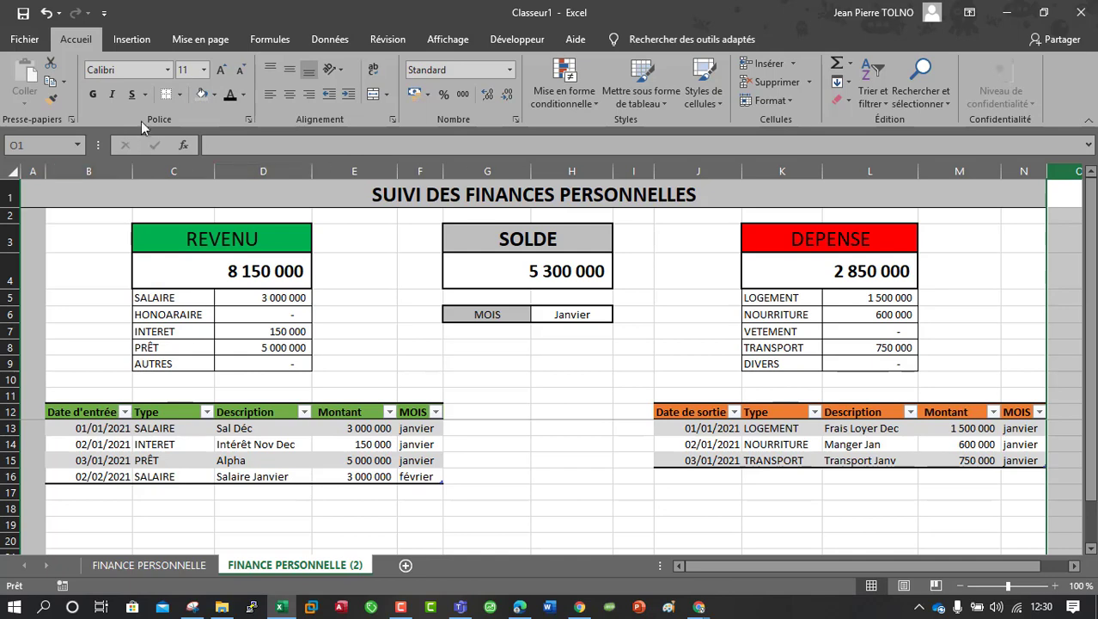
click(198, 97)
Step: Apply a green gradient data bar as conditional formatting to the SOLDE amount in G4
click(521, 262)
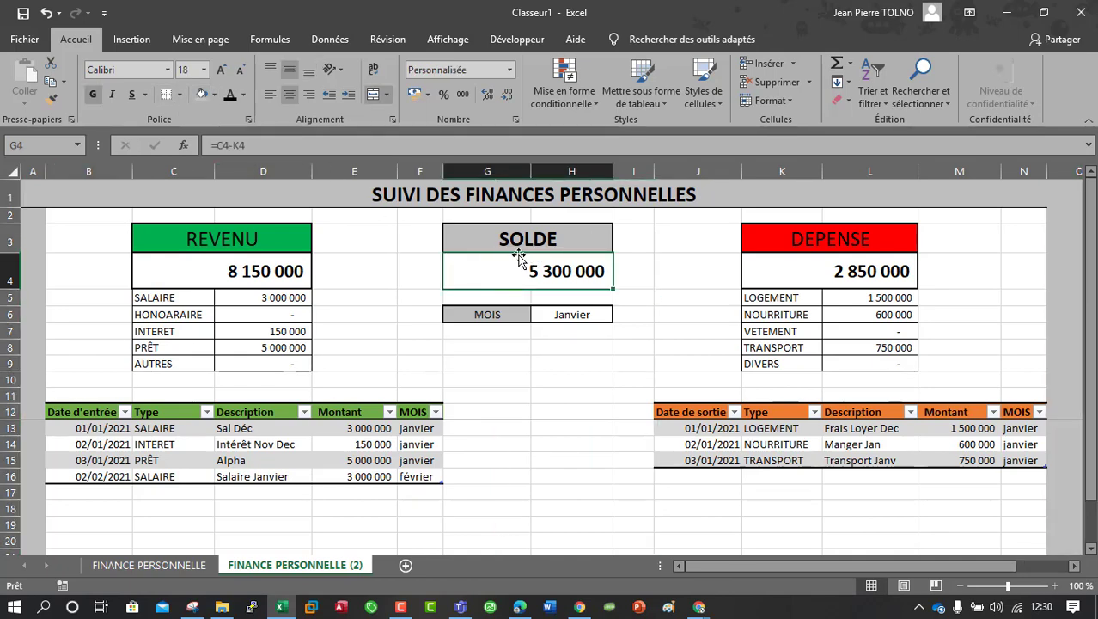
click(563, 86)
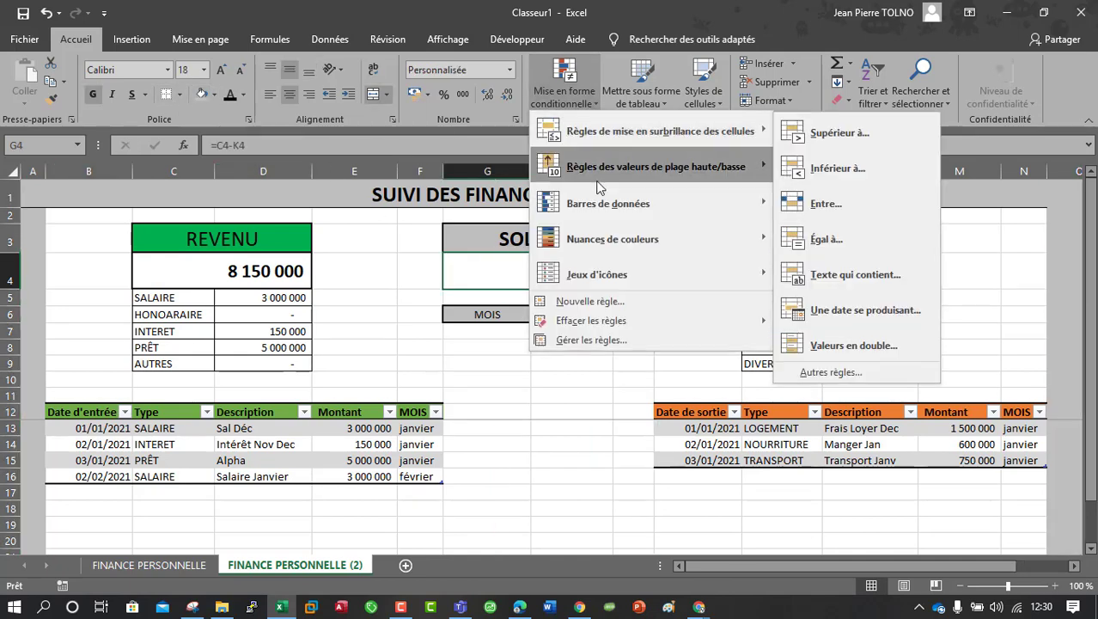
mouse_move(607, 203)
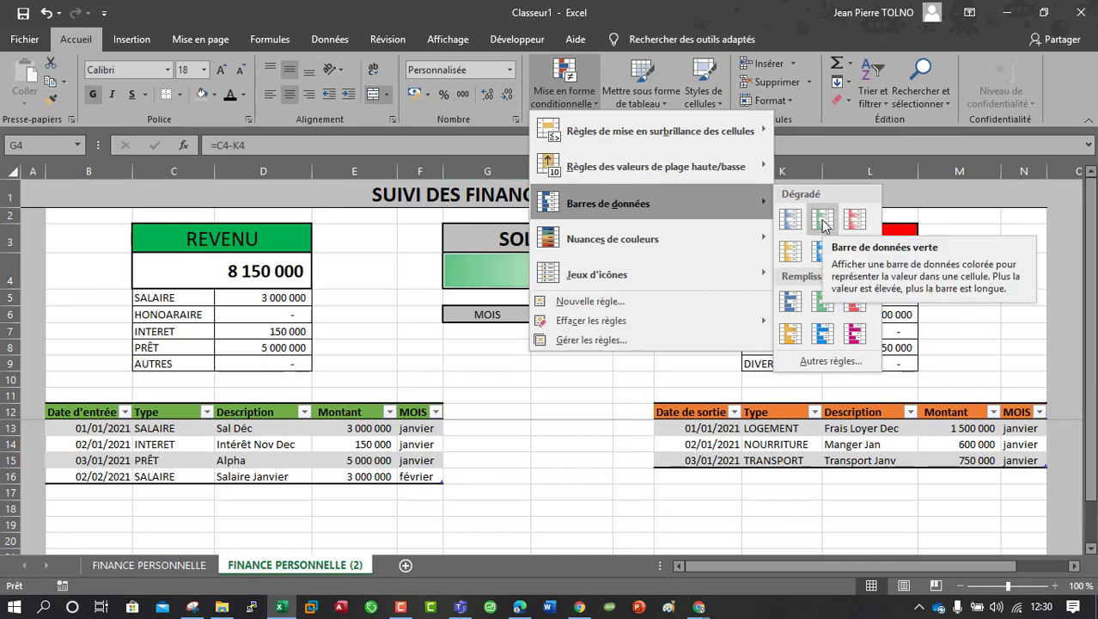
click(823, 225)
click(555, 343)
click(571, 395)
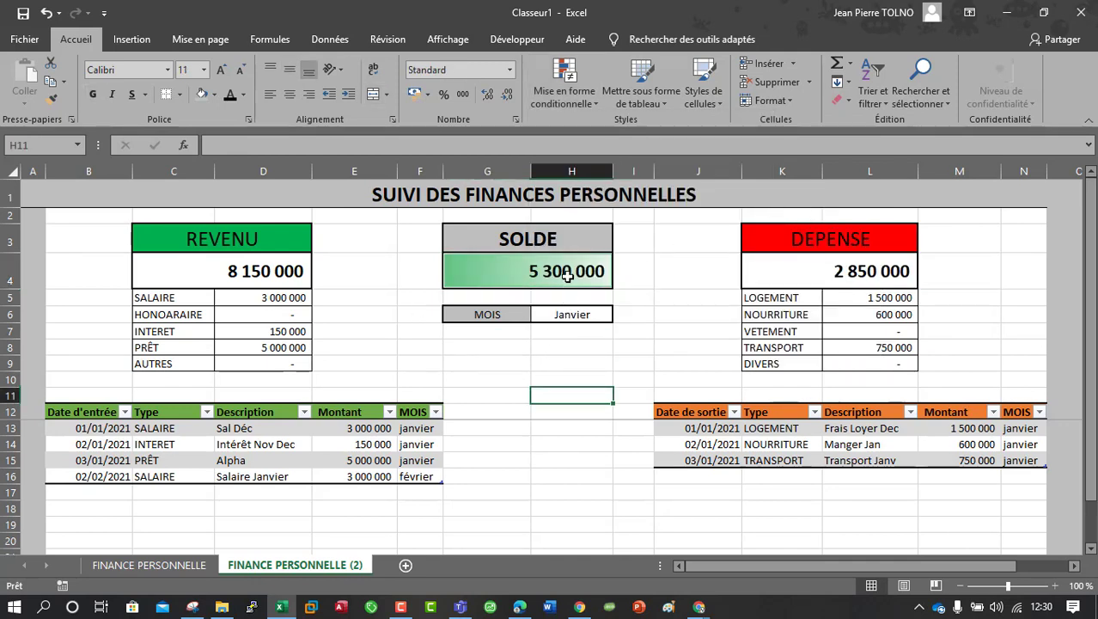
Step: Try an amount of 8 000 000 for the TRANSPORT expense to test the SOLDE data bar, and undo it
click(984, 460)
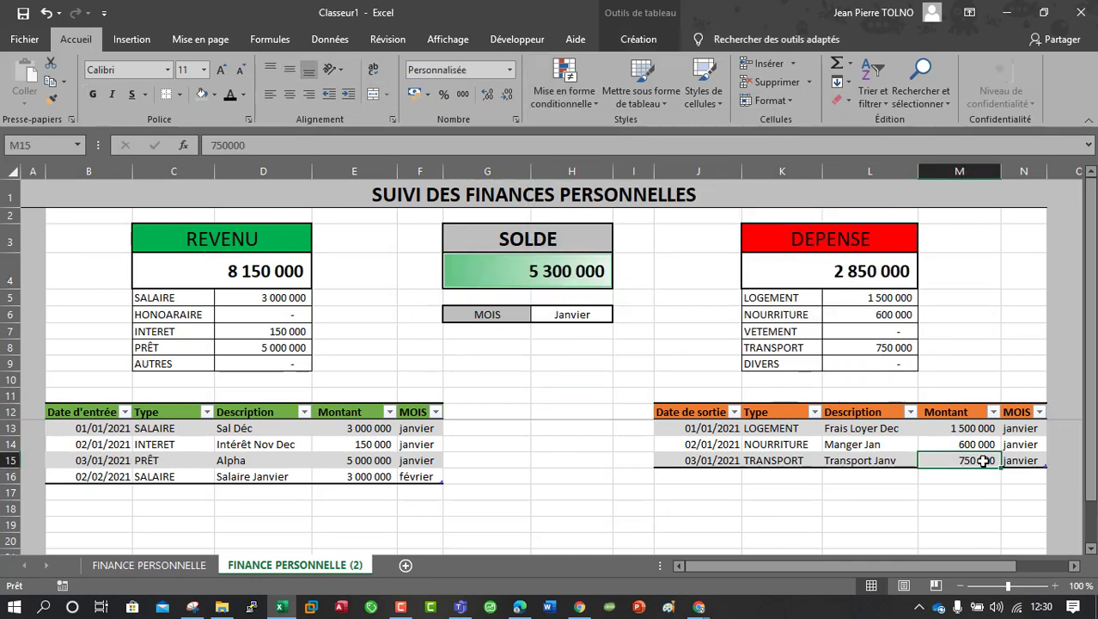
text(8 000 0)
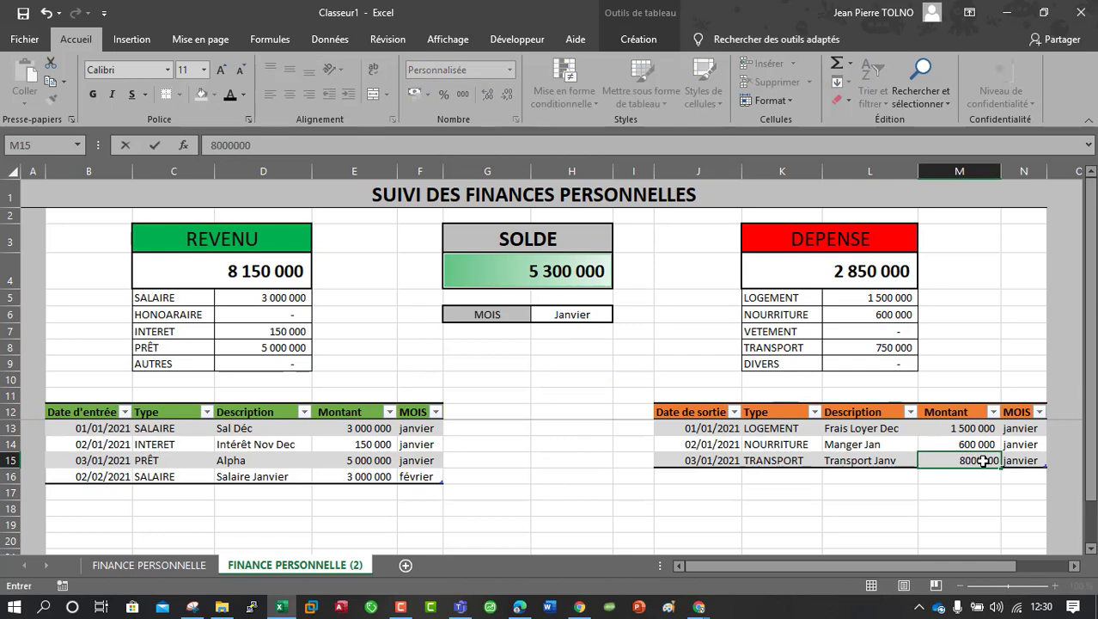
text(00)
key(Return)
click(980, 461)
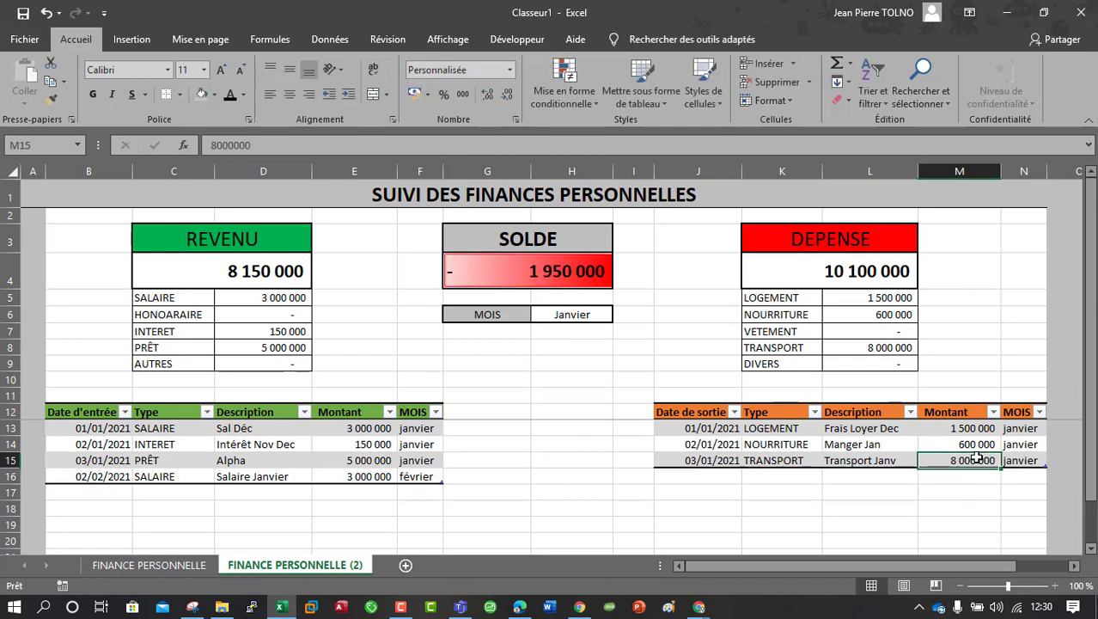
click(564, 279)
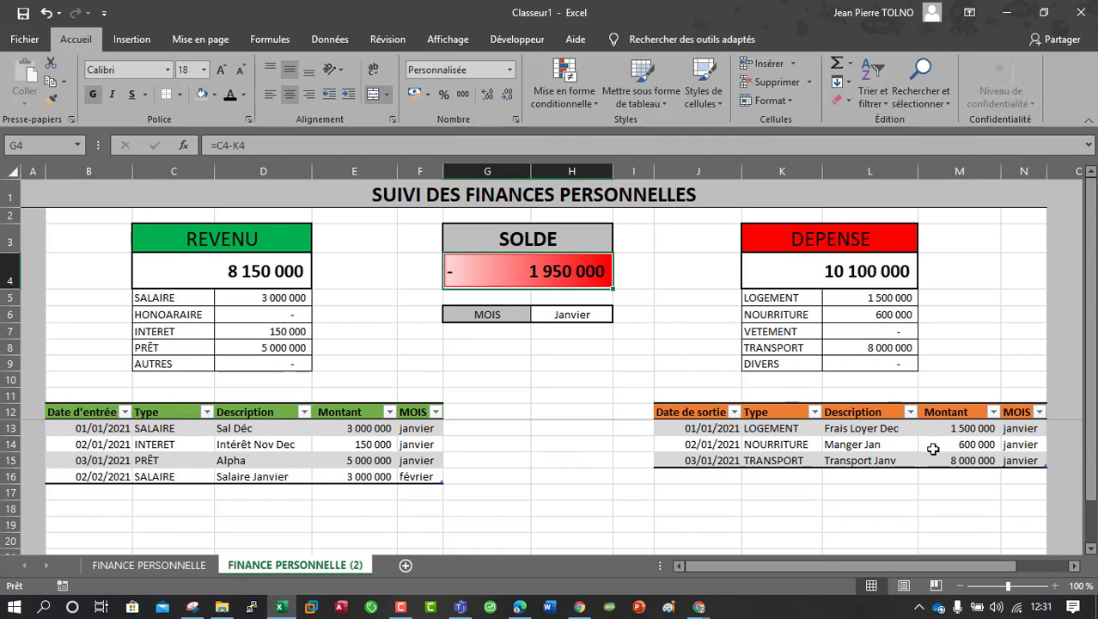
click(959, 461)
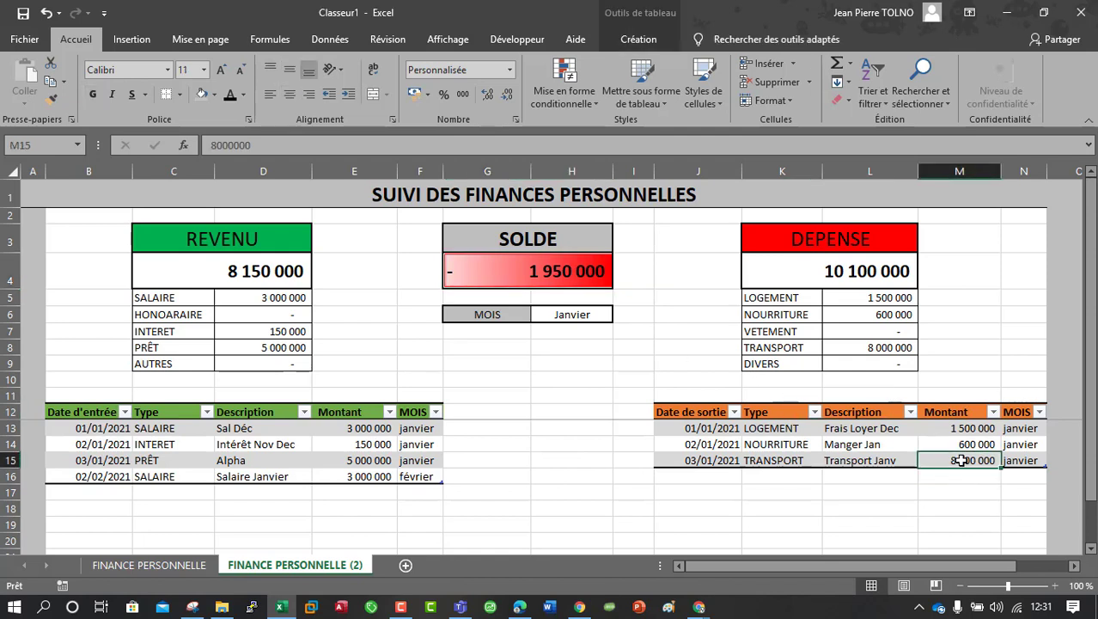
key(ctrl+z)
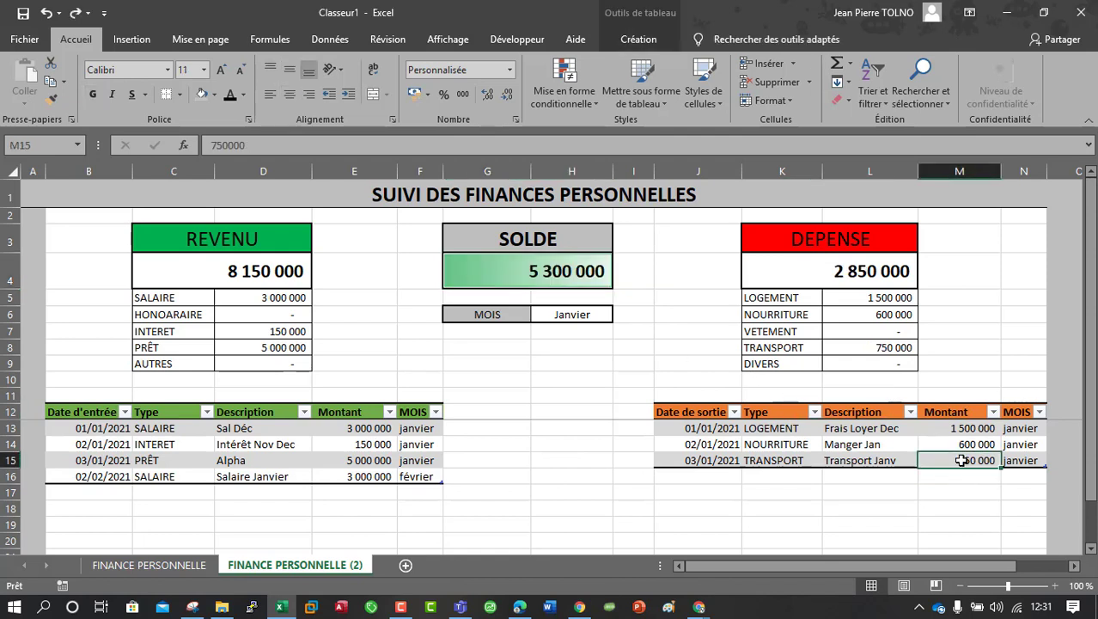
Step: Hide the gridlines on the FINANCE PERSONNELLE (2) sheet
click(498, 473)
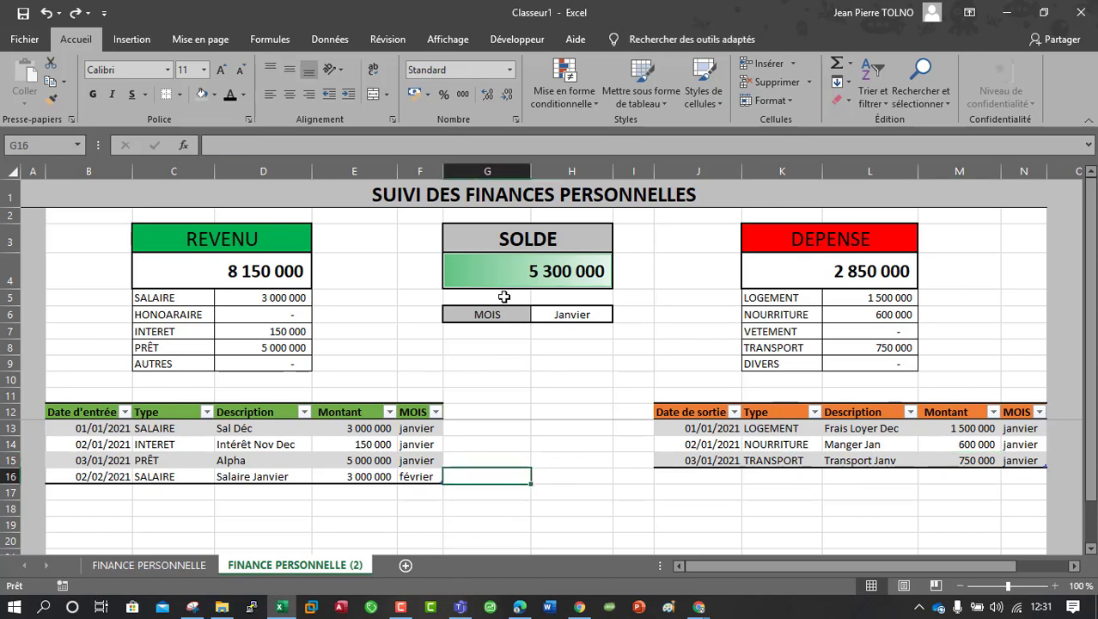
click(451, 39)
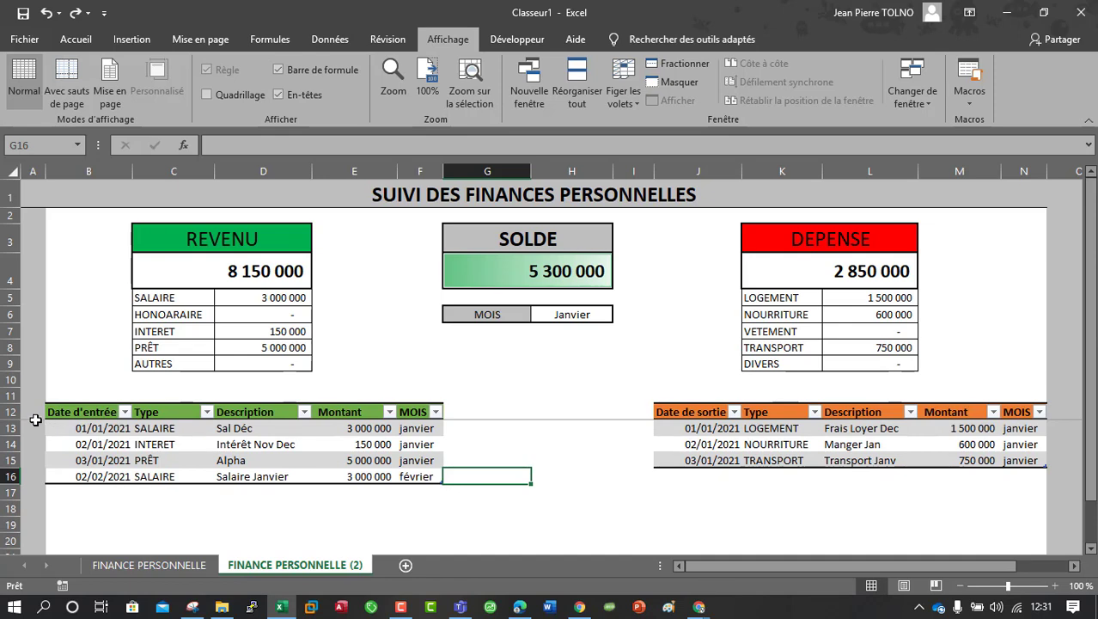
Step: Select A13, unfreeze the panes, and scroll through the sheet to check how it moves without frozen rows
click(36, 426)
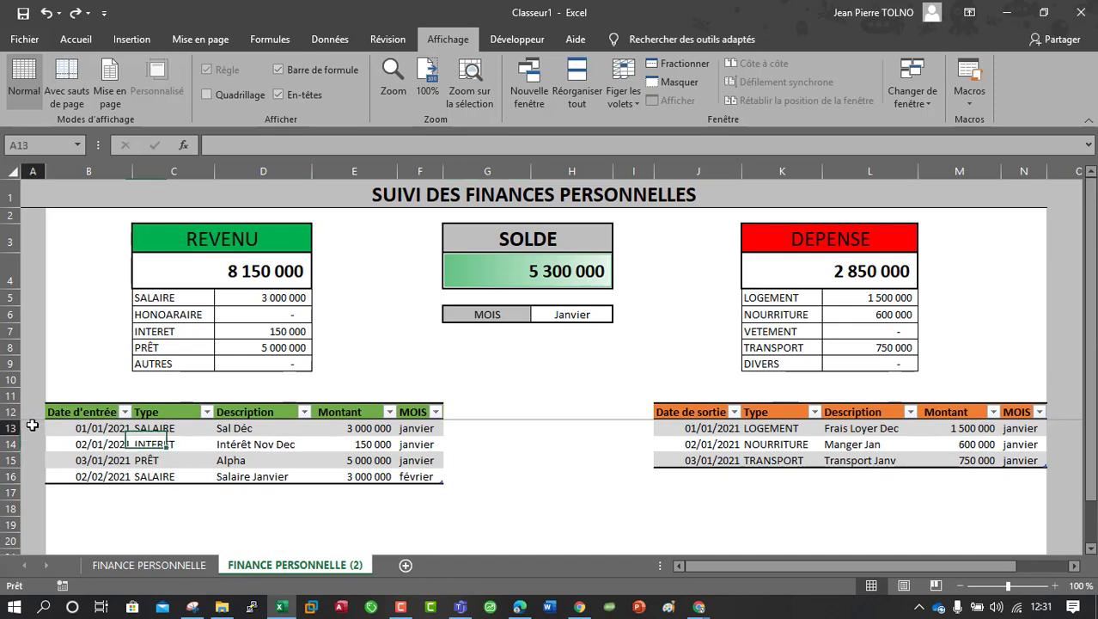
click(624, 93)
click(659, 145)
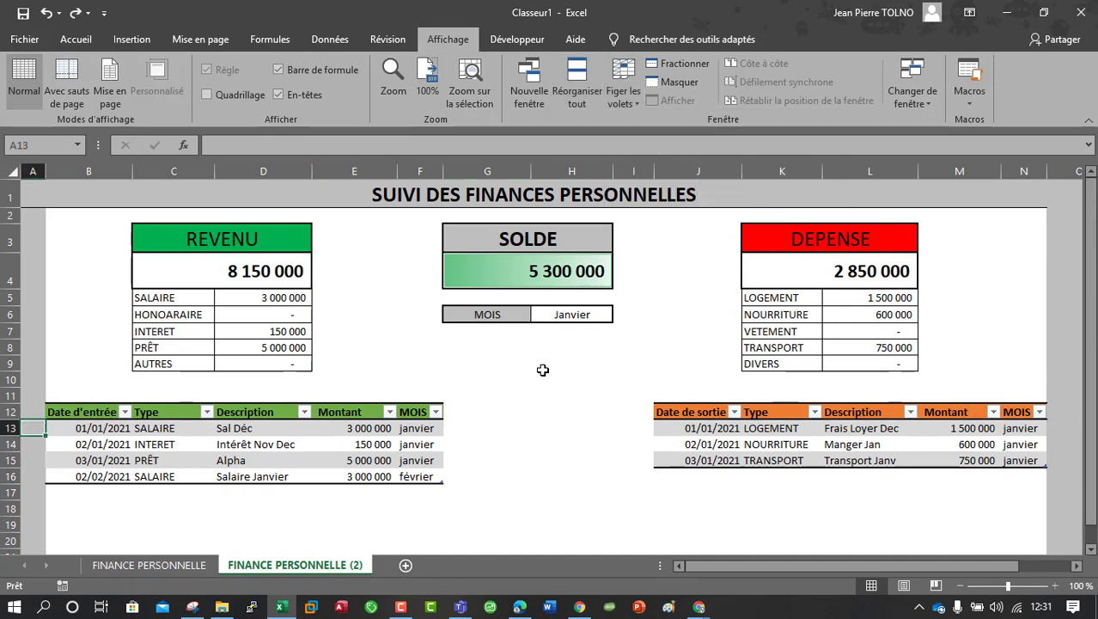
scroll(542, 369, down, 5)
scroll(542, 369, up, 5)
scroll(543, 370, down, 3)
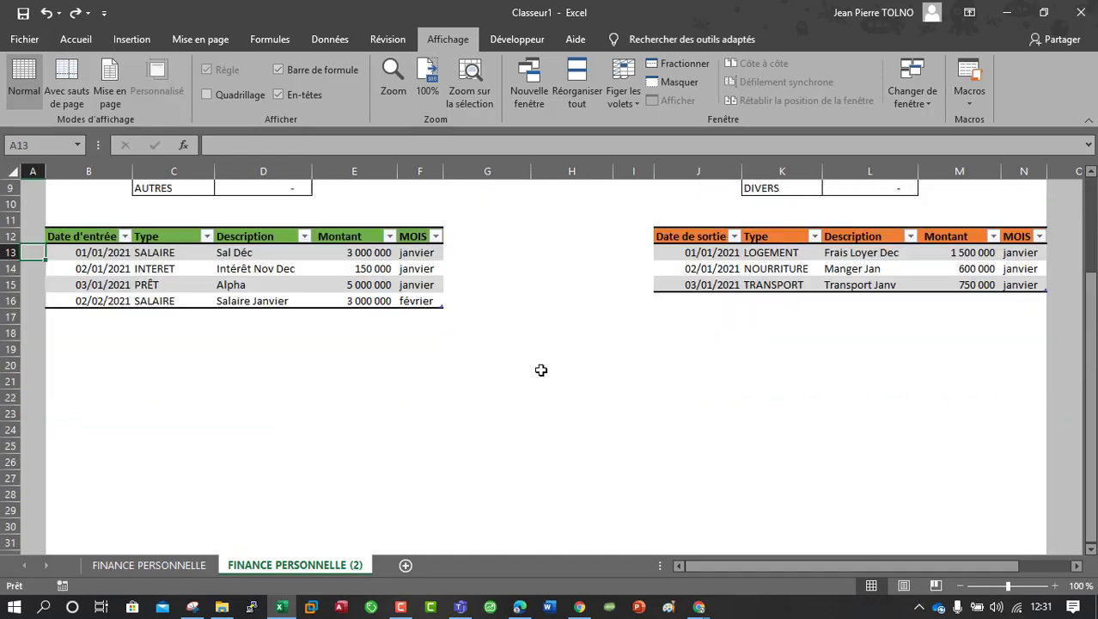
scroll(541, 370, up, 3)
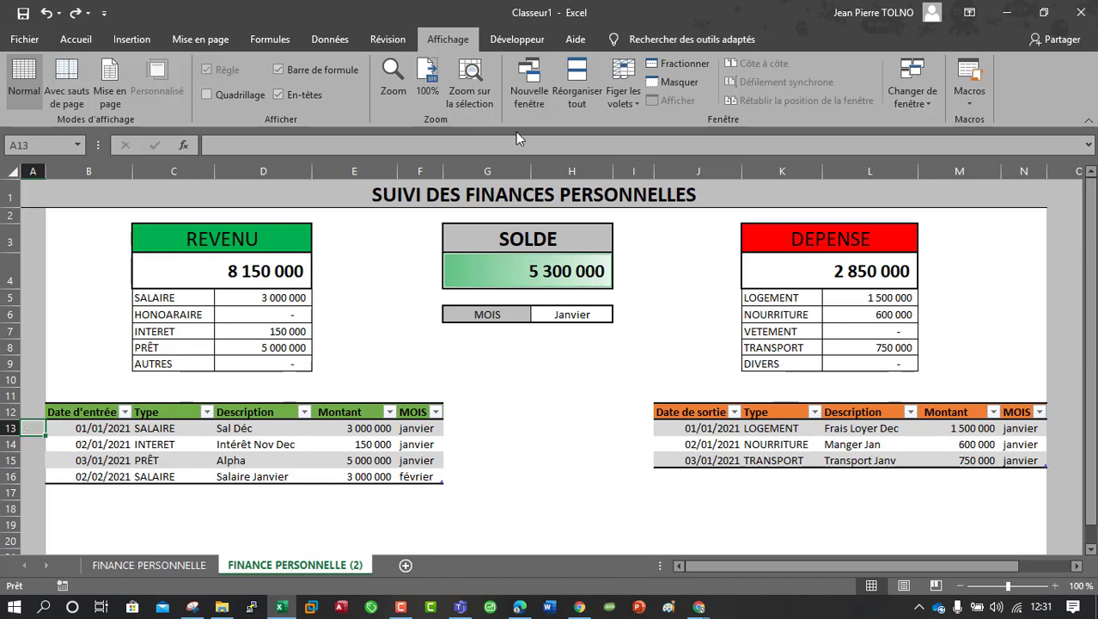
Step: Freeze the panes at A13 to lock the rows down to the table headers, and scroll to check them
click(621, 100)
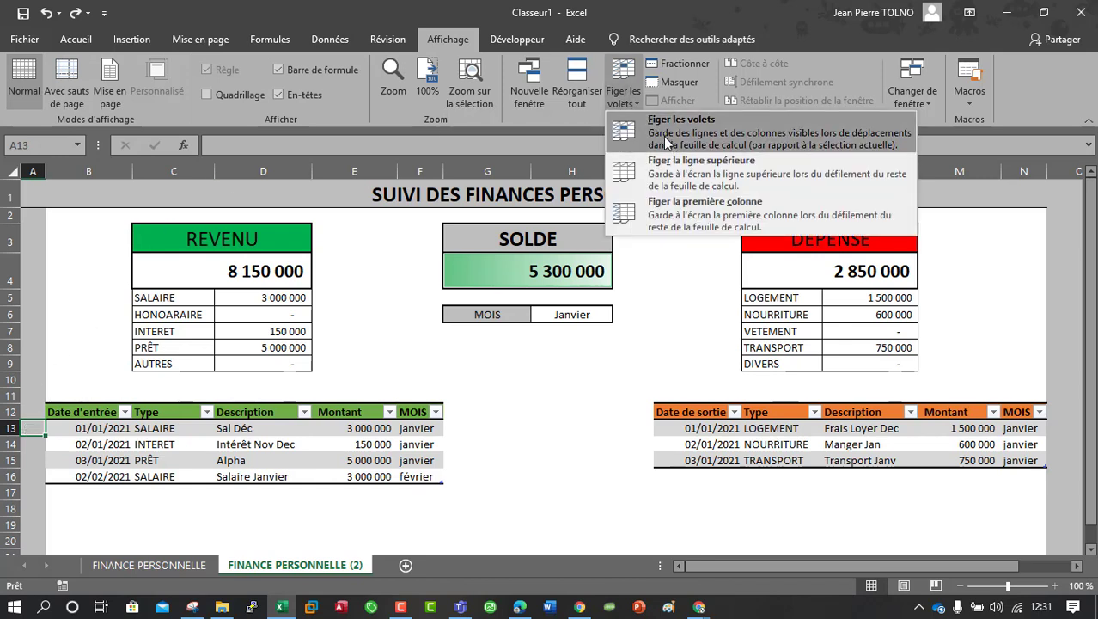
click(674, 147)
drag(499, 361, 507, 371)
click(507, 372)
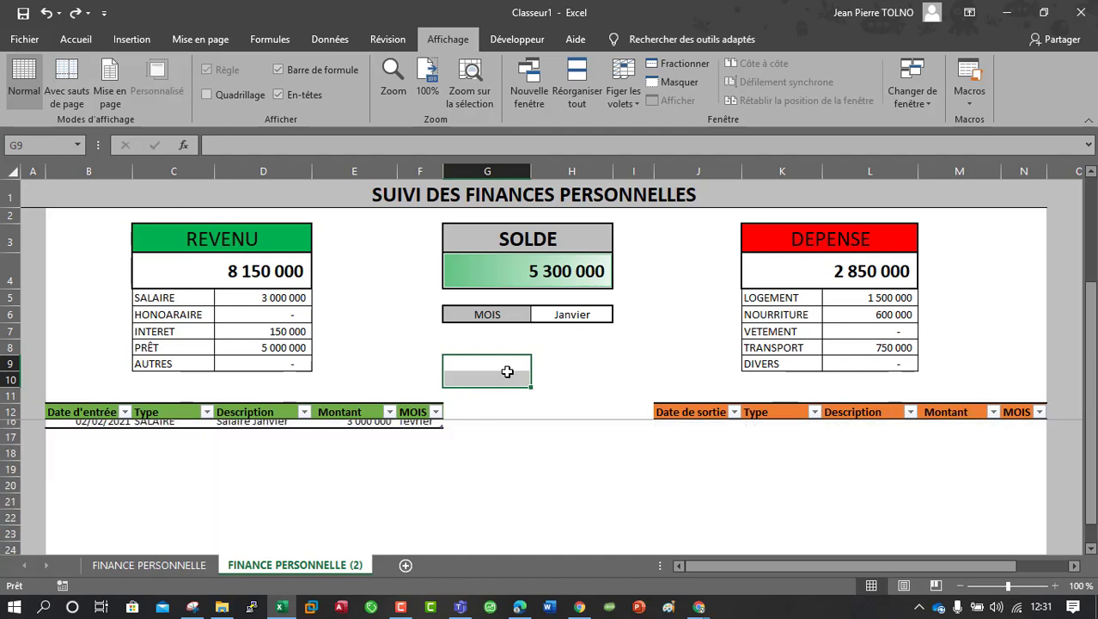
Step: Choose Février as the MOIS in H6
click(597, 311)
click(620, 315)
click(577, 340)
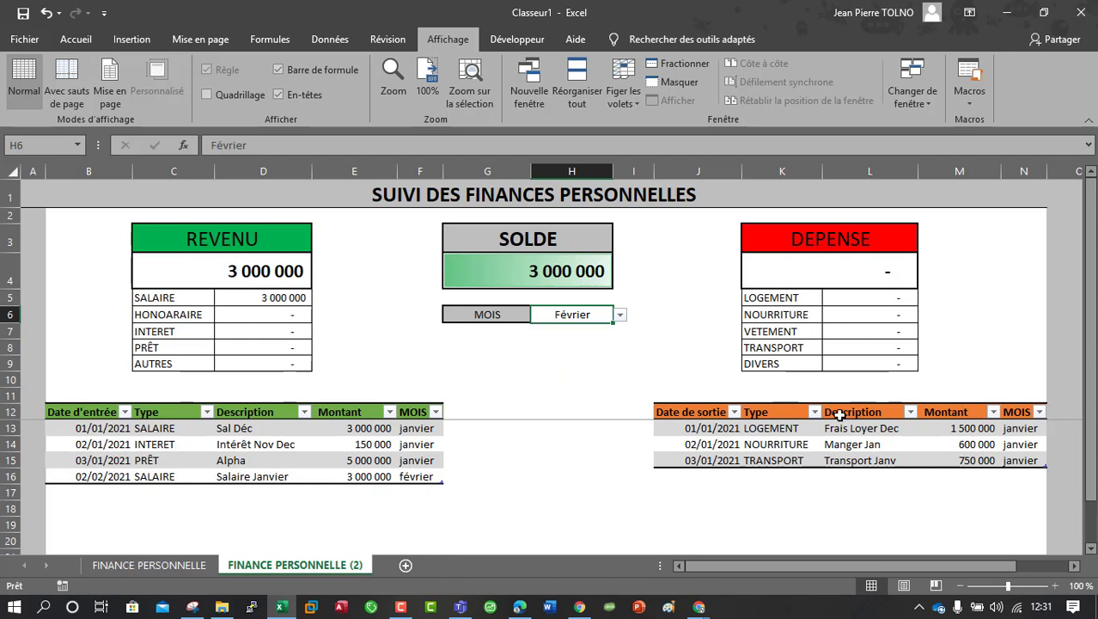
Step: Add an expense row dated 05/02/2021 below the TRANSPORT row and choose LOGEMENT as its type
click(718, 462)
click(729, 475)
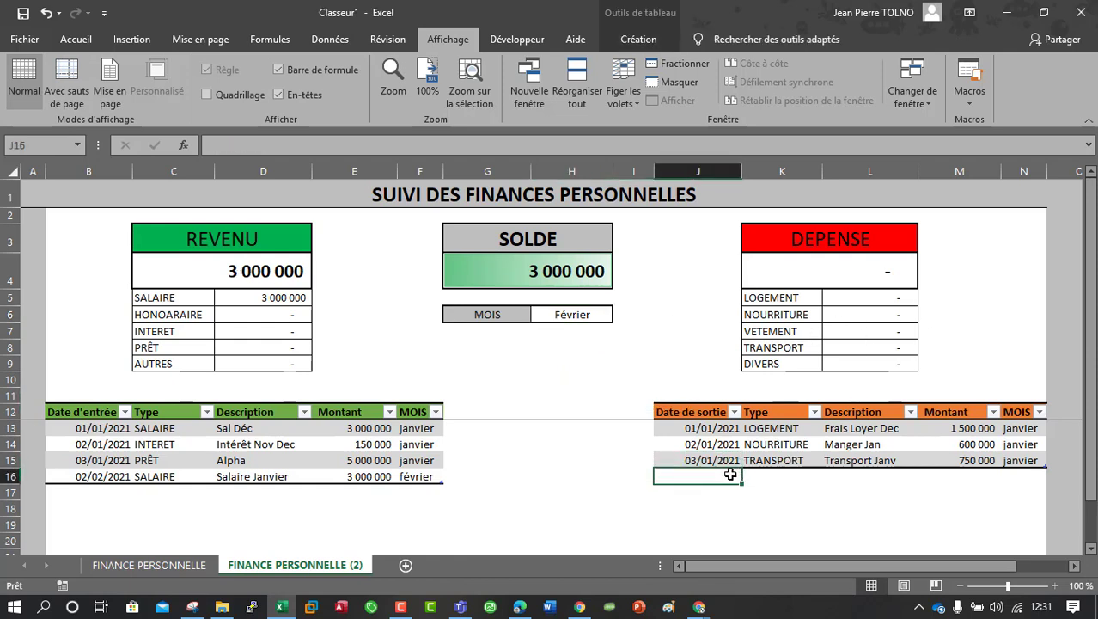
text(5-2-2021)
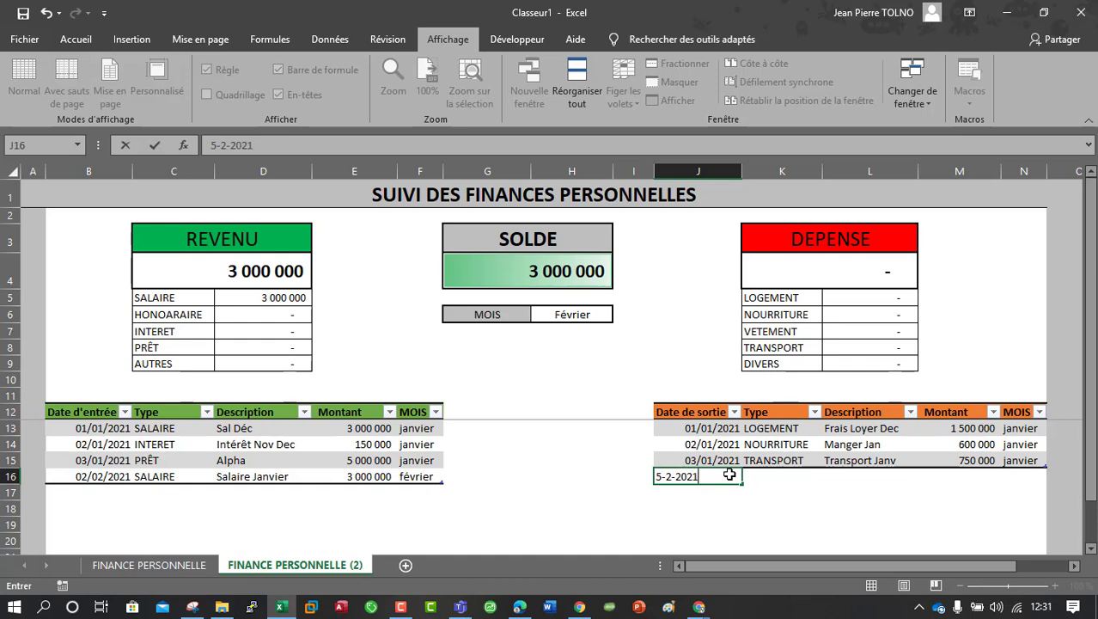
key(ctrl+Return)
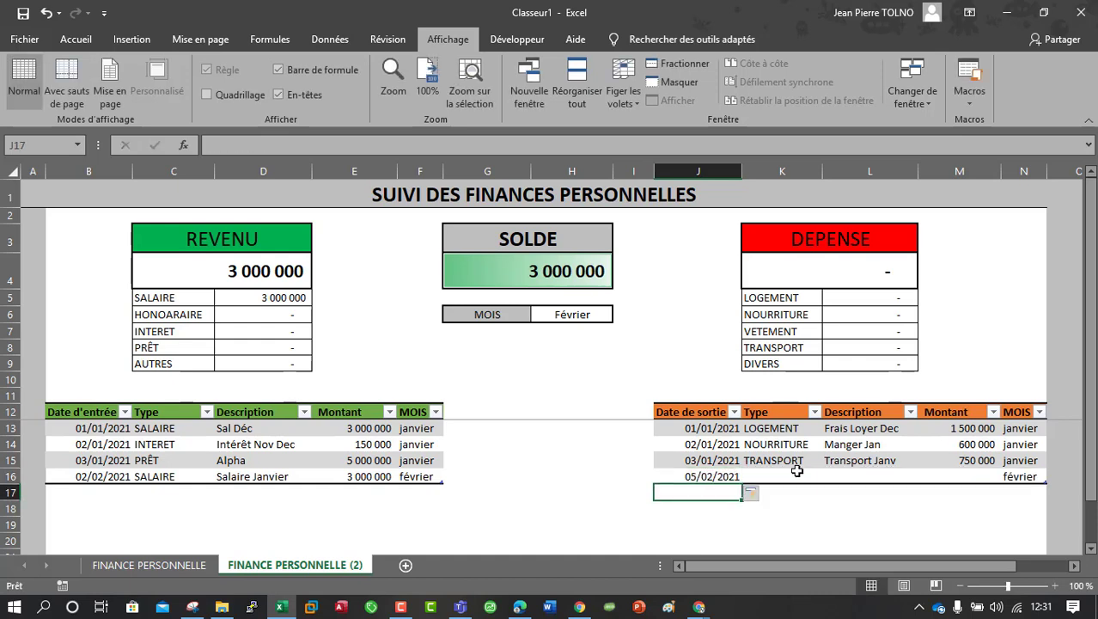
click(801, 472)
click(829, 477)
click(753, 490)
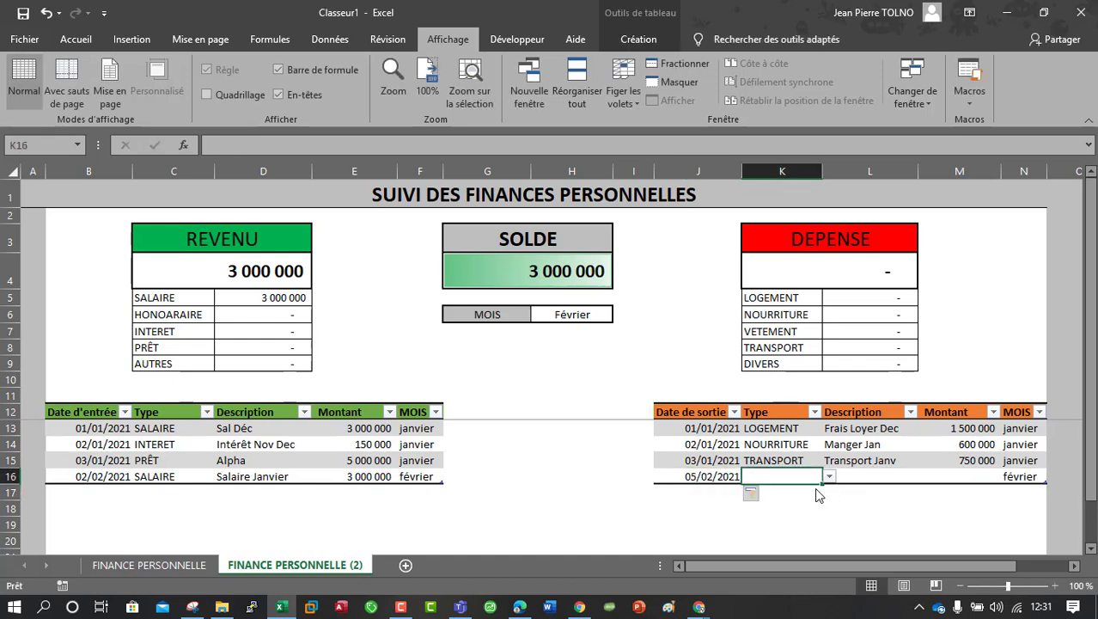
Step: Complete the February LOGEMENT expense row with the amount 1 500 000 and the description Loyer févri
click(953, 471)
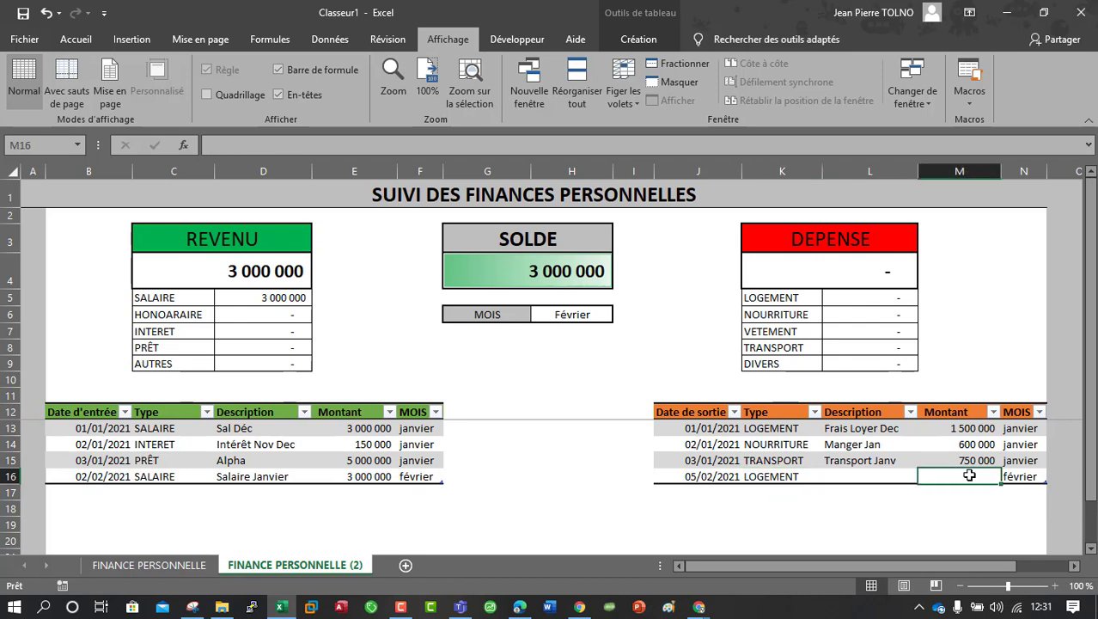
text(1 500 000)
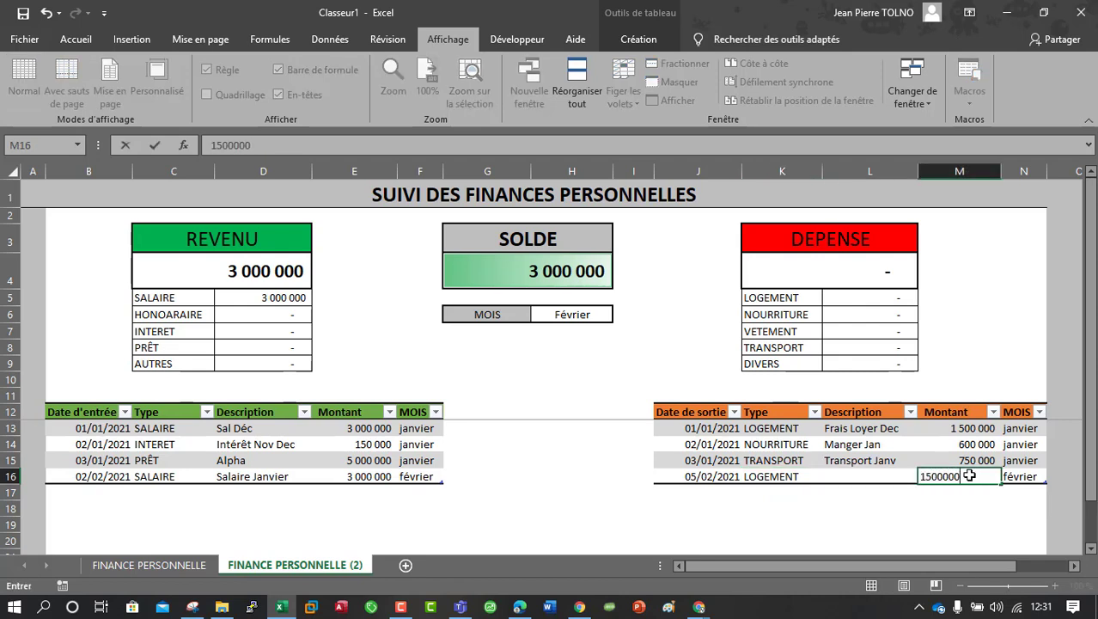
key(Return)
click(867, 475)
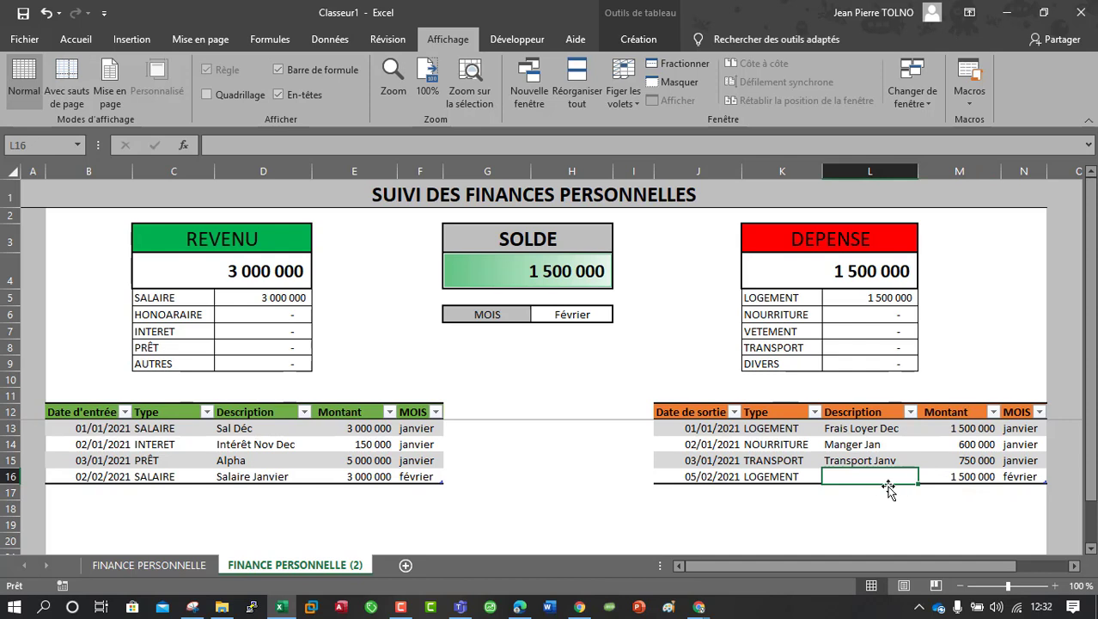
text(Loyer f)
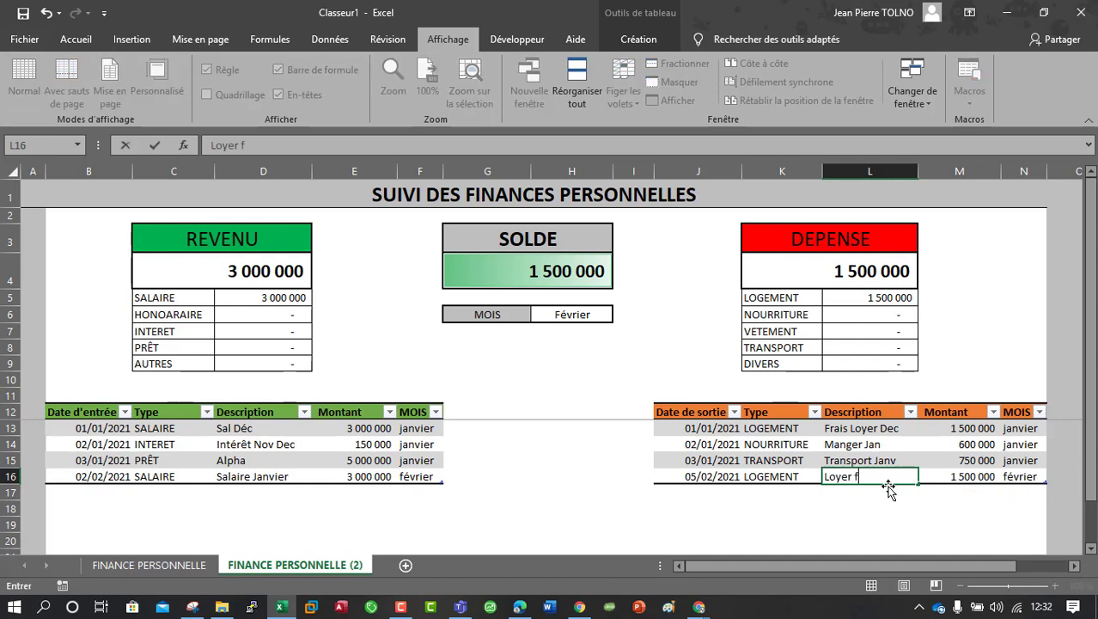
text(évri)
key(Return)
Step: Look at the filter options of the Date d'entrée column and close them without applying a filter
click(125, 412)
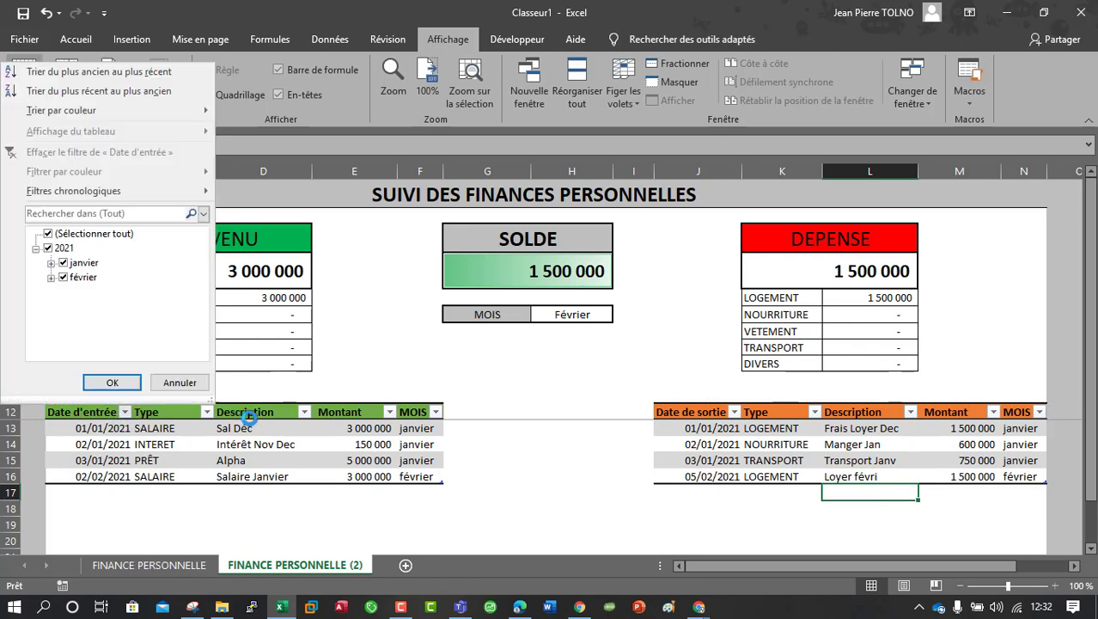
mouse_move(172, 190)
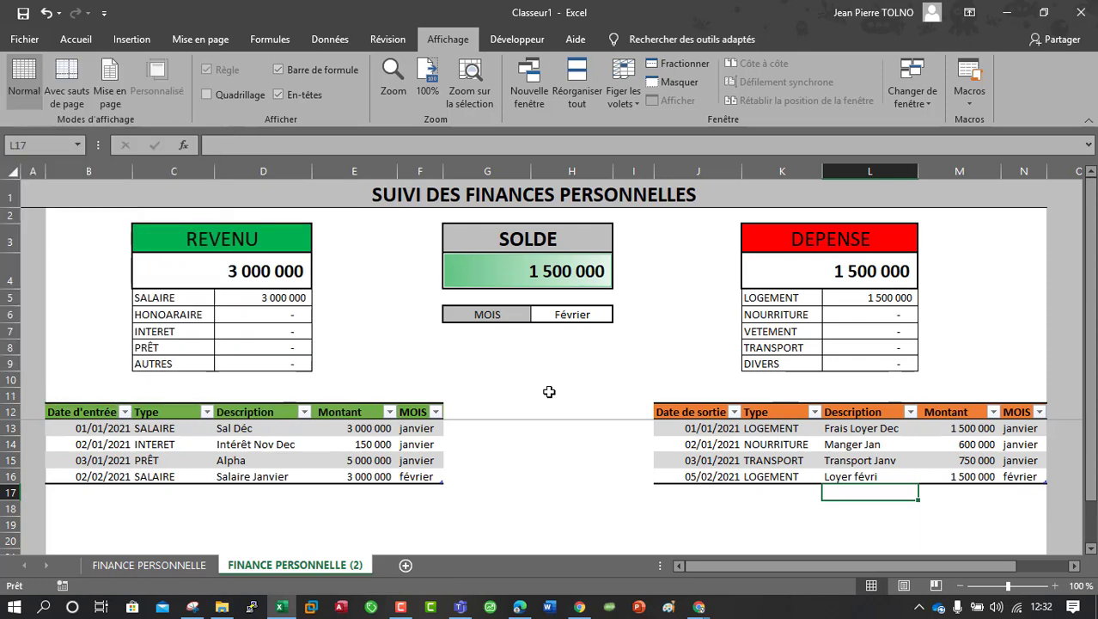
click(554, 397)
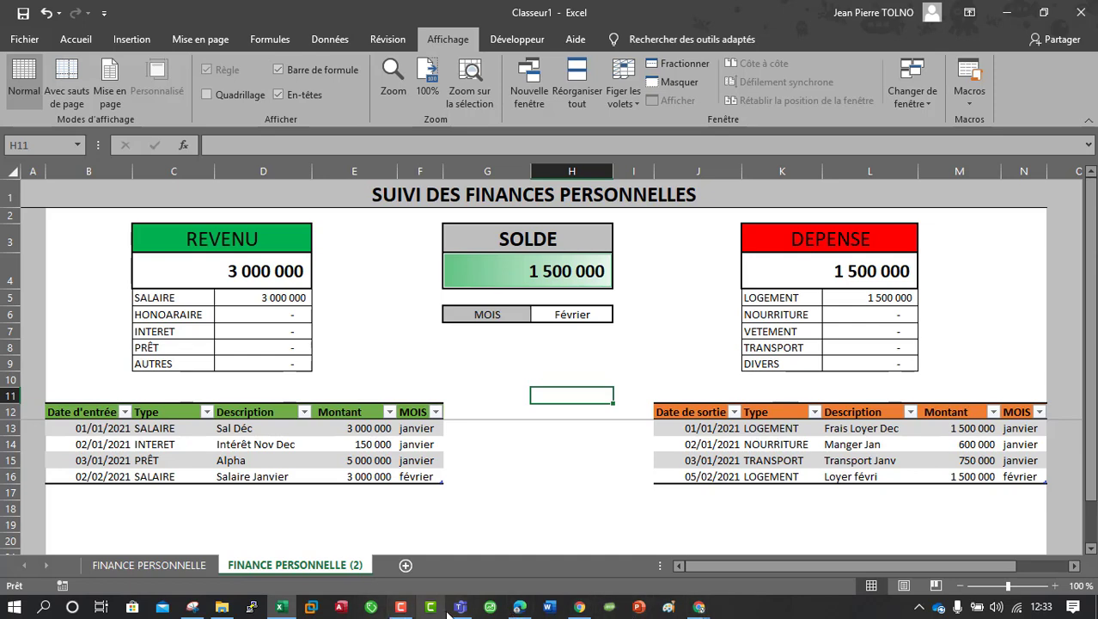
click(401, 607)
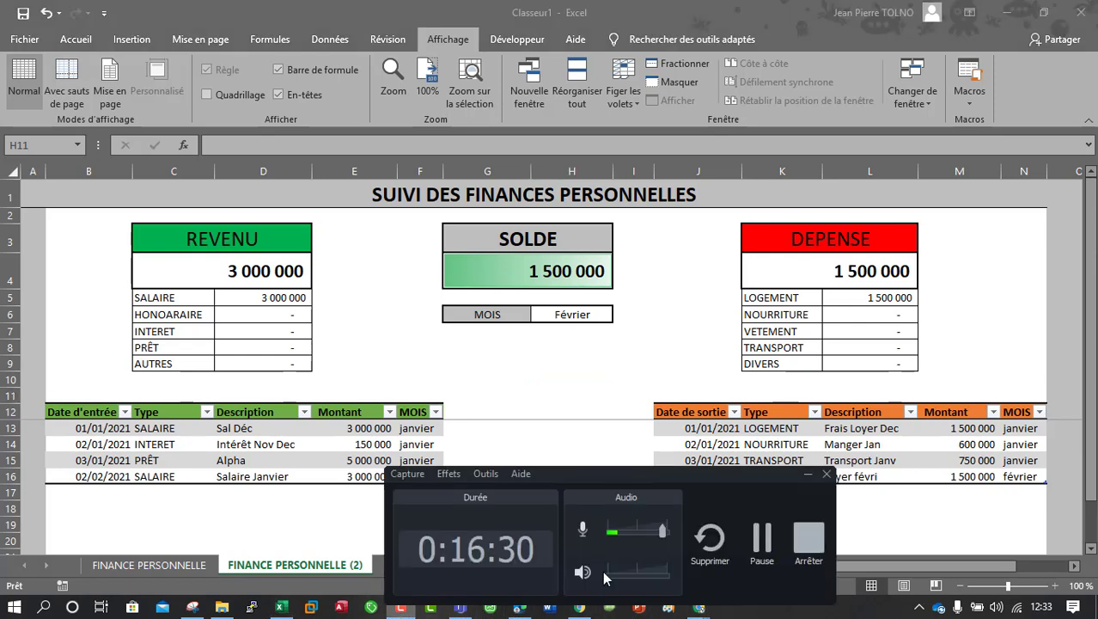